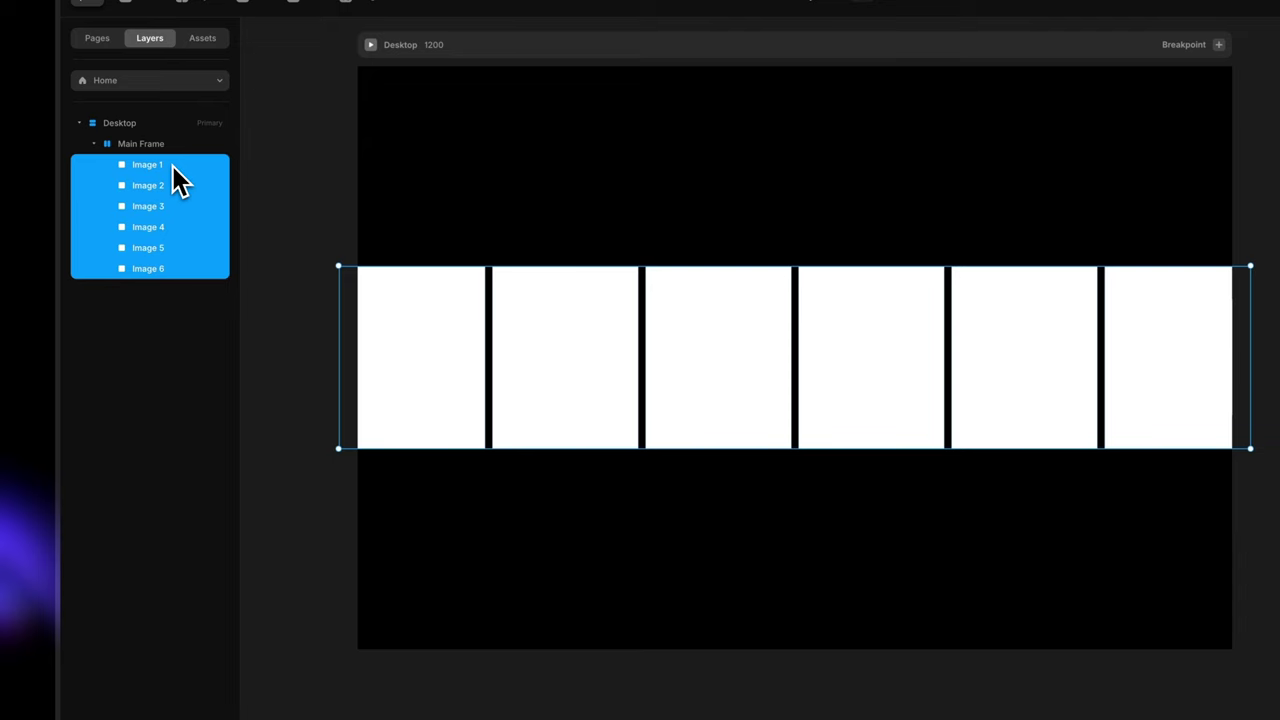
Wrap the six selected images in a stack named Images Layer and remove the gap between them
right_click(172, 165)
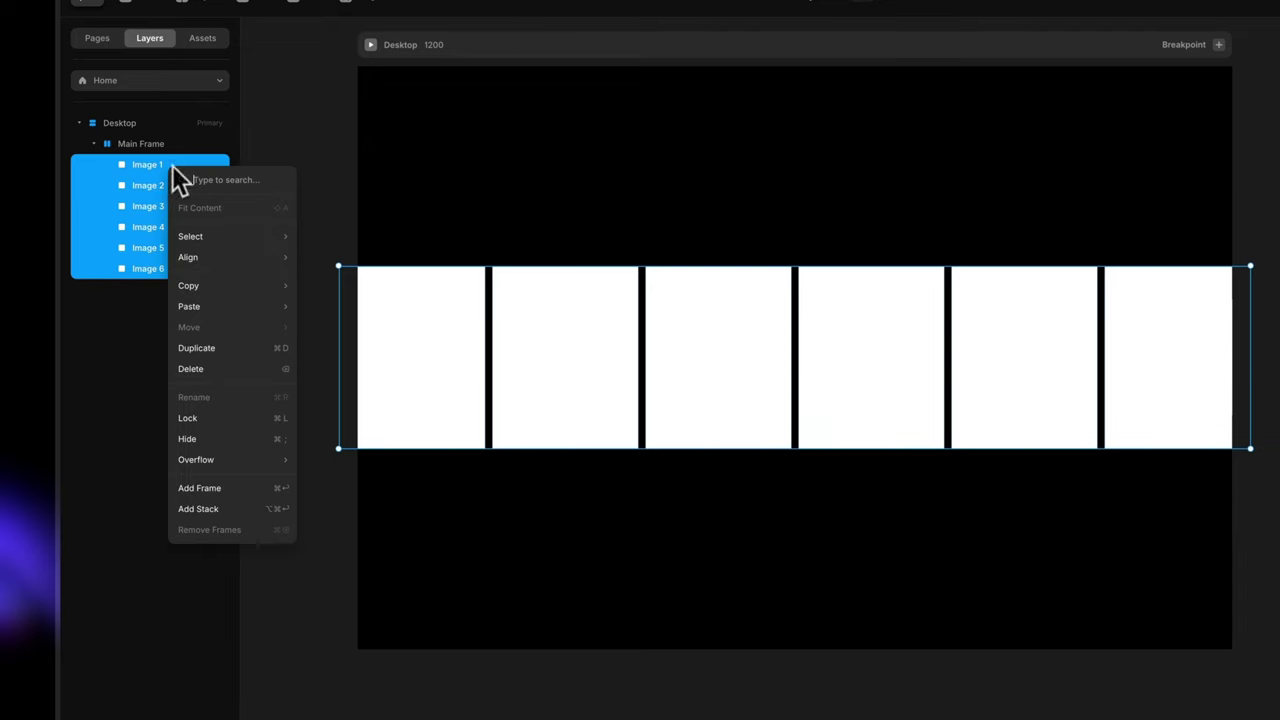
click(208, 509)
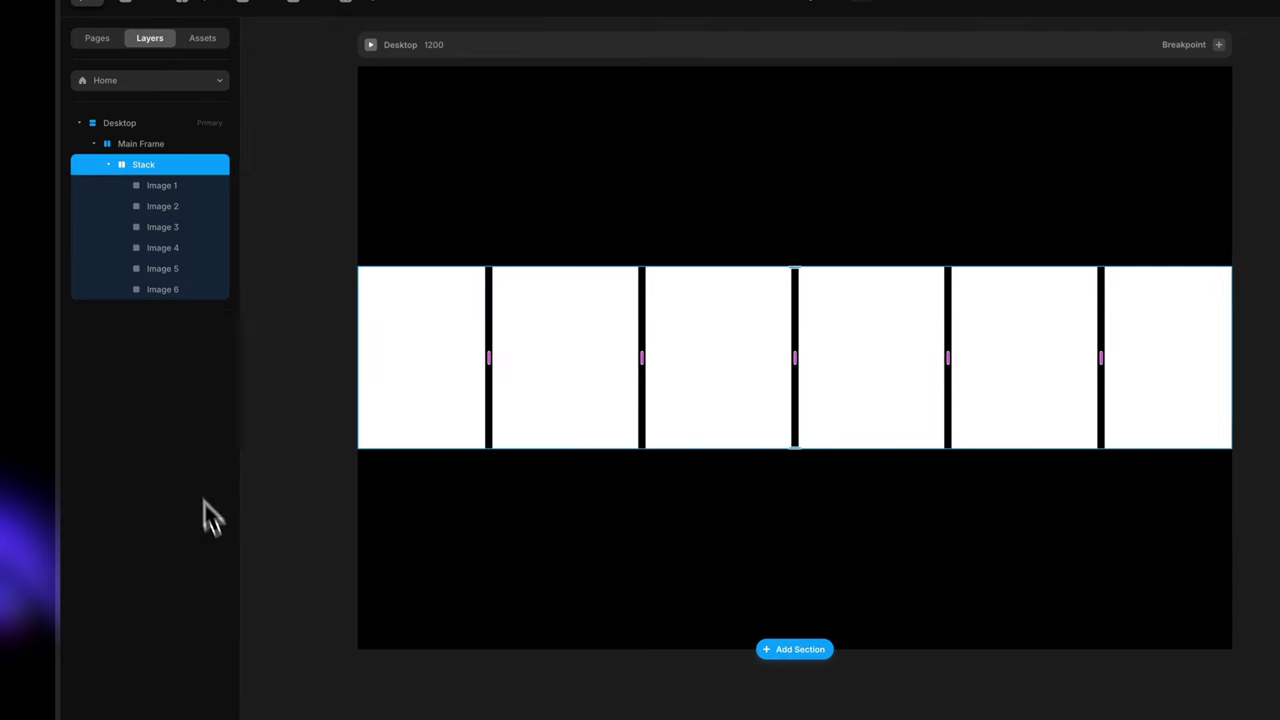
double_click(150, 166)
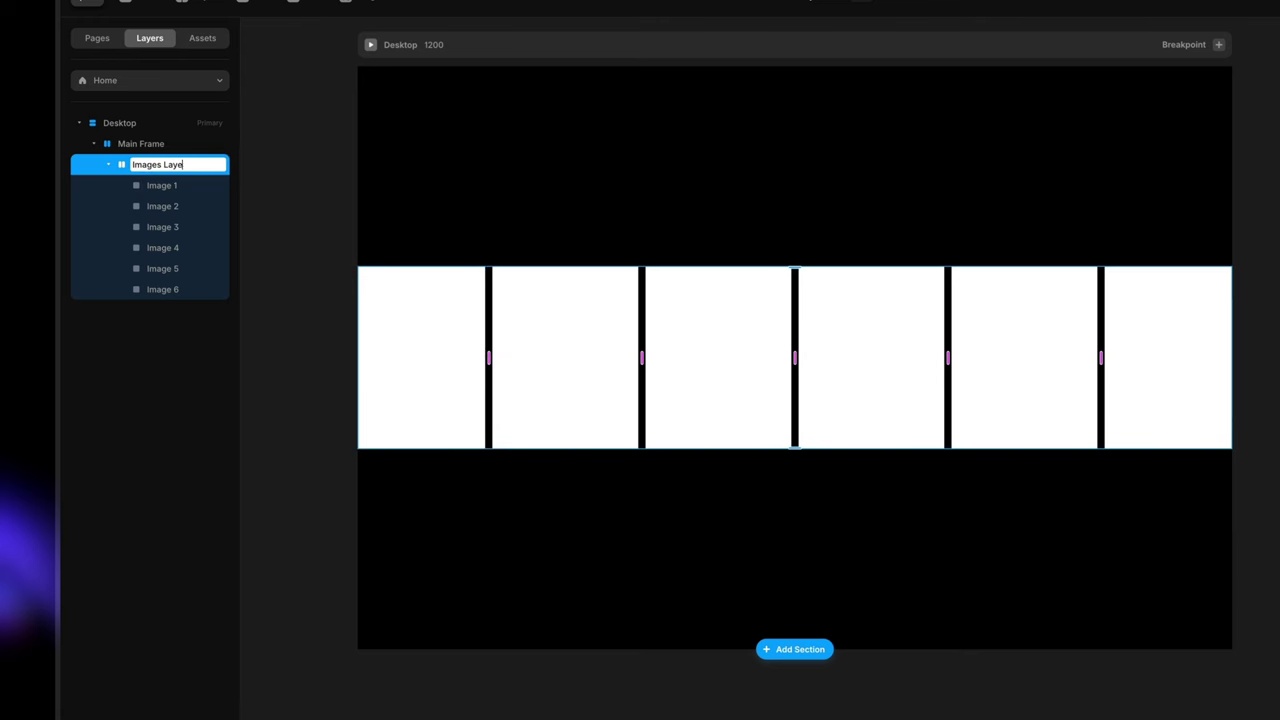
click(261, 188)
click(197, 168)
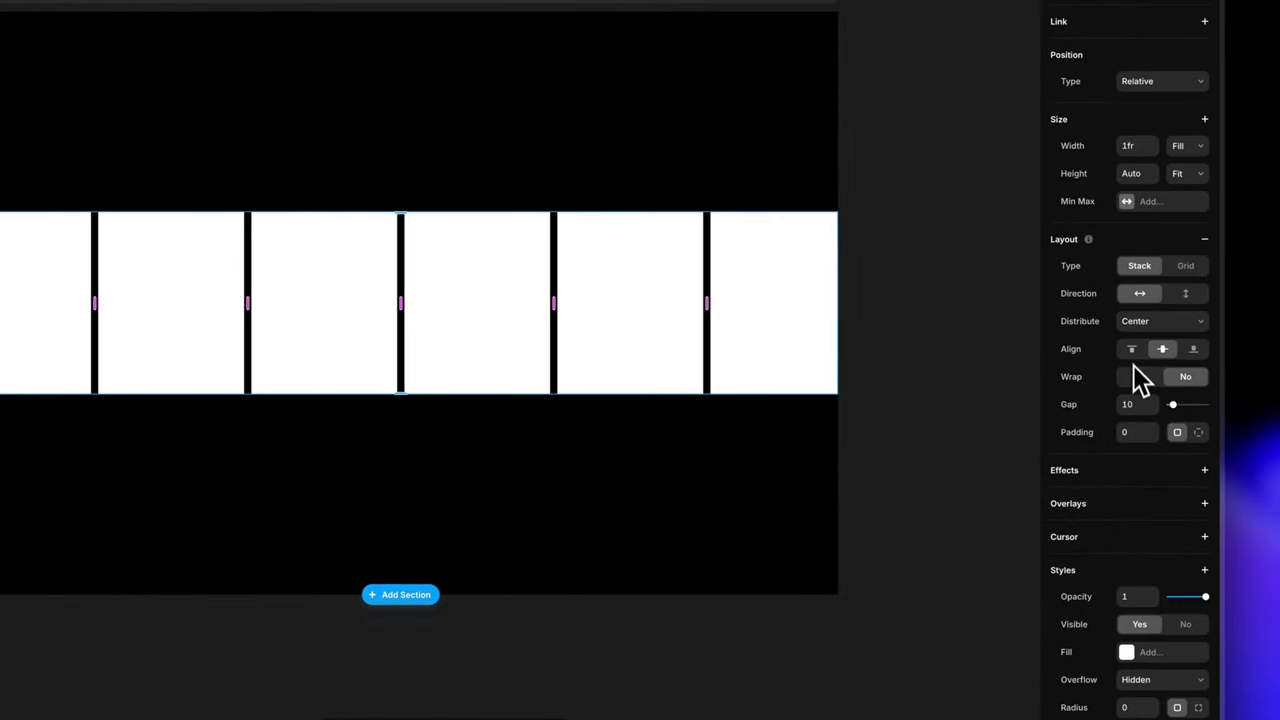
key(Return)
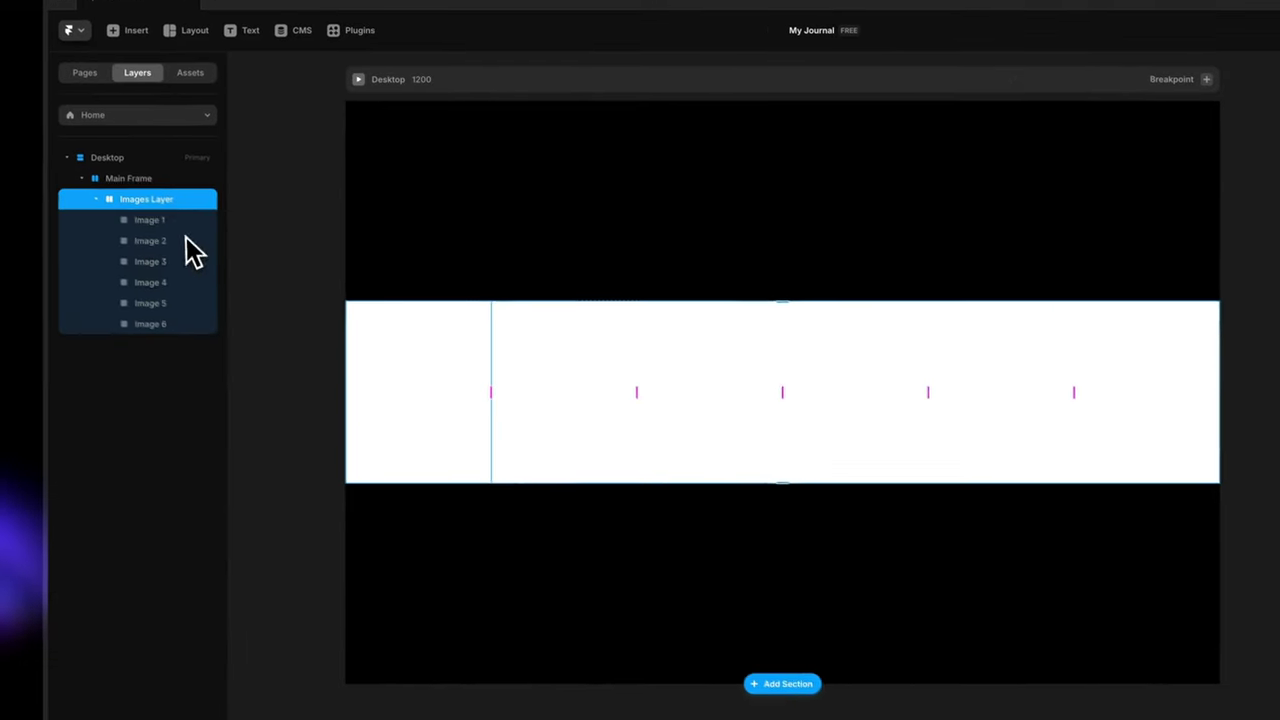
Change the fill colour of Image 1 from white to a light pink
click(190, 225)
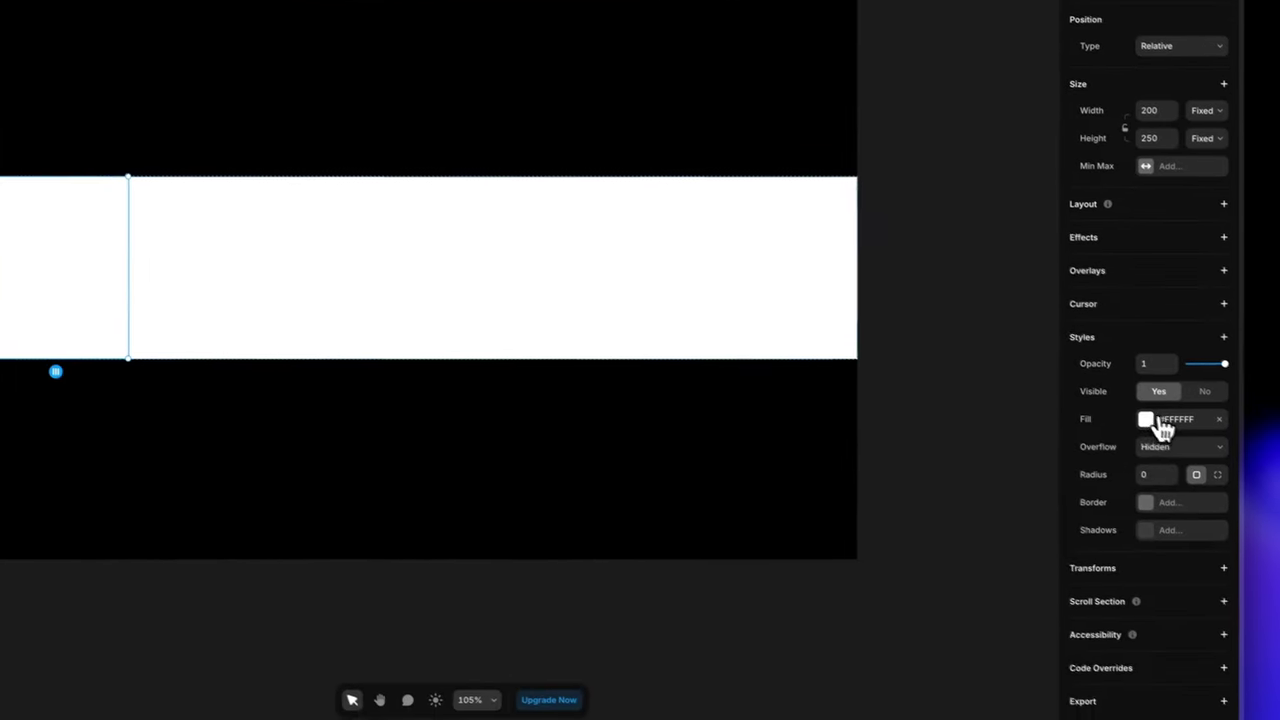
click(1150, 425)
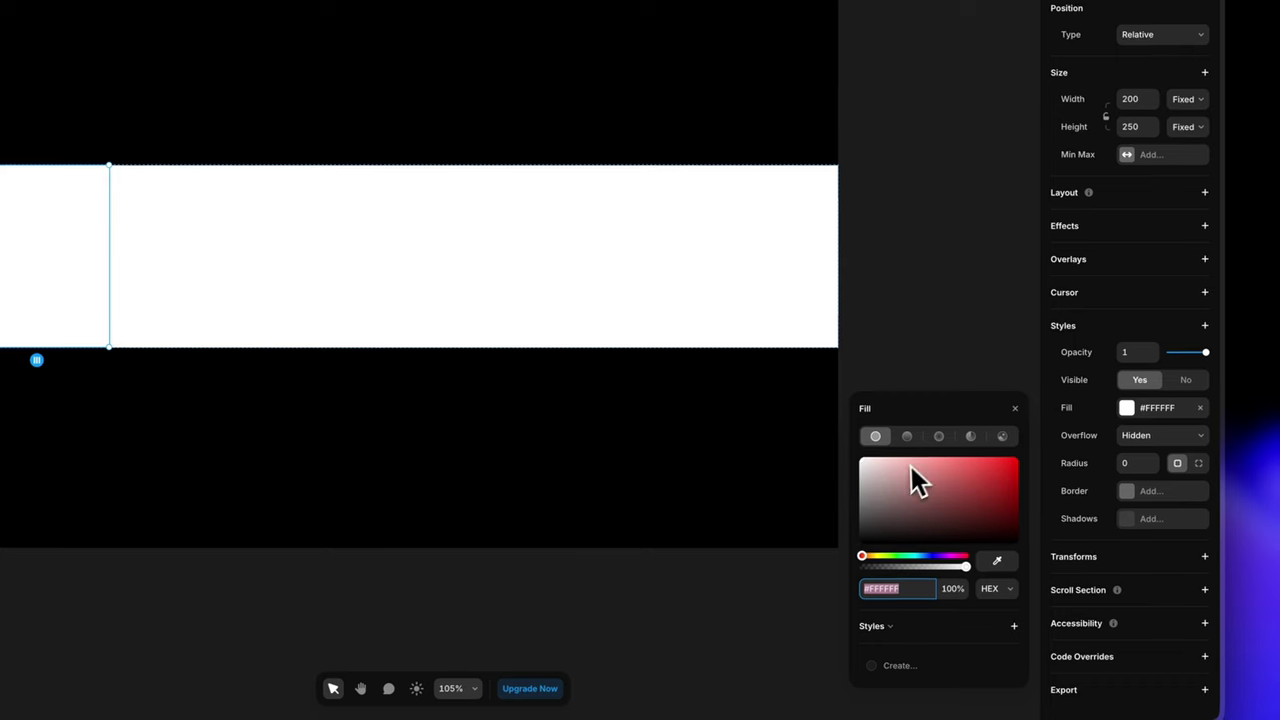
drag(893, 468, 907, 447)
Fill Image 2 with pale yellow #EEF0BB and Image 3 with a light green
click(117, 237)
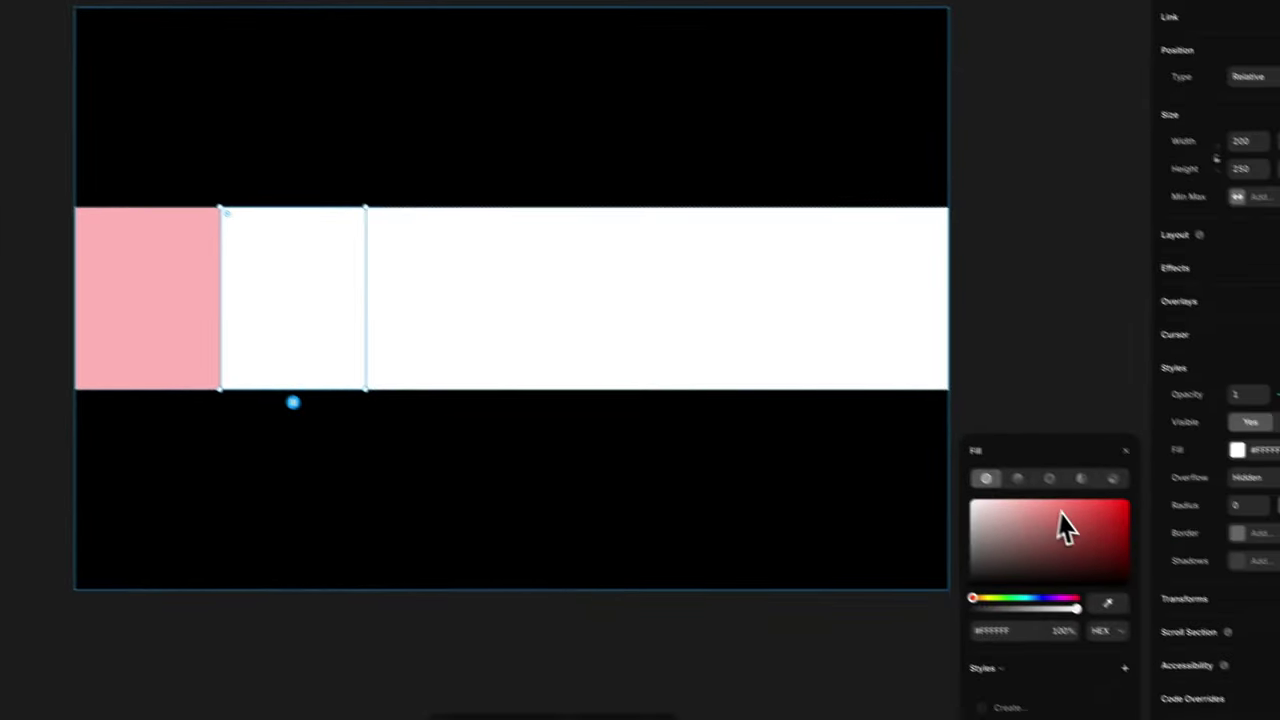
click(990, 600)
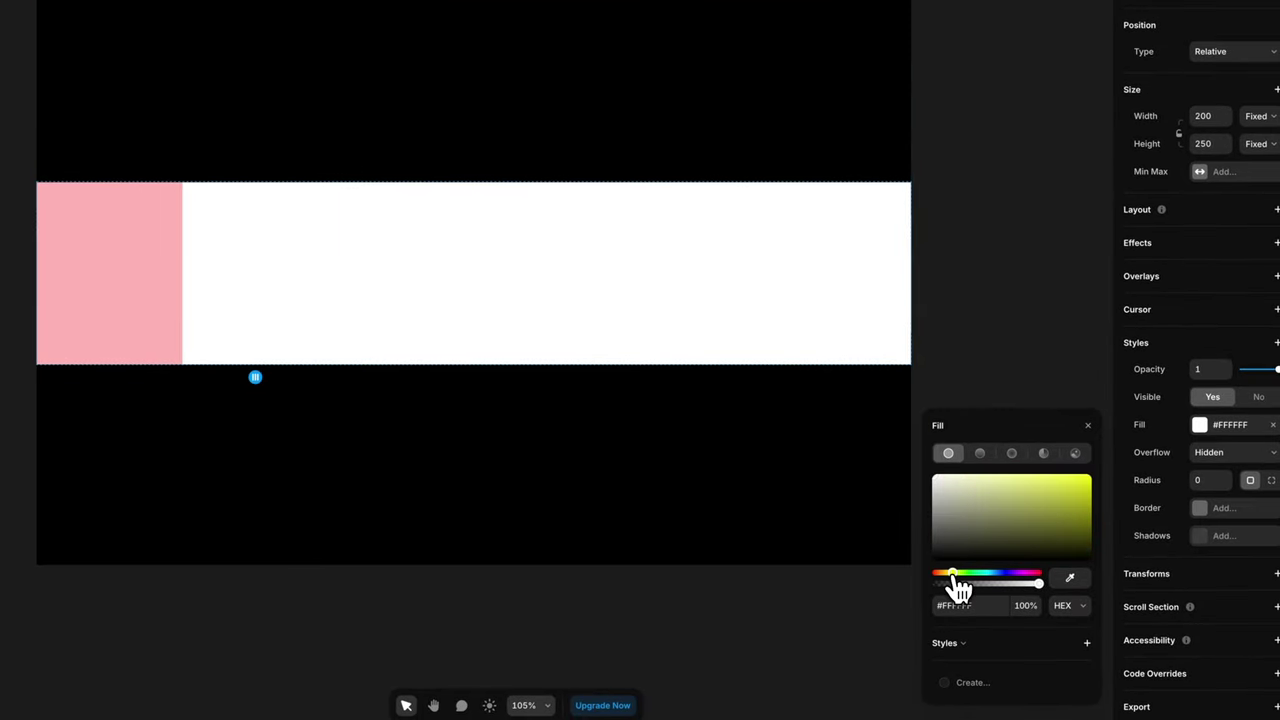
click(969, 482)
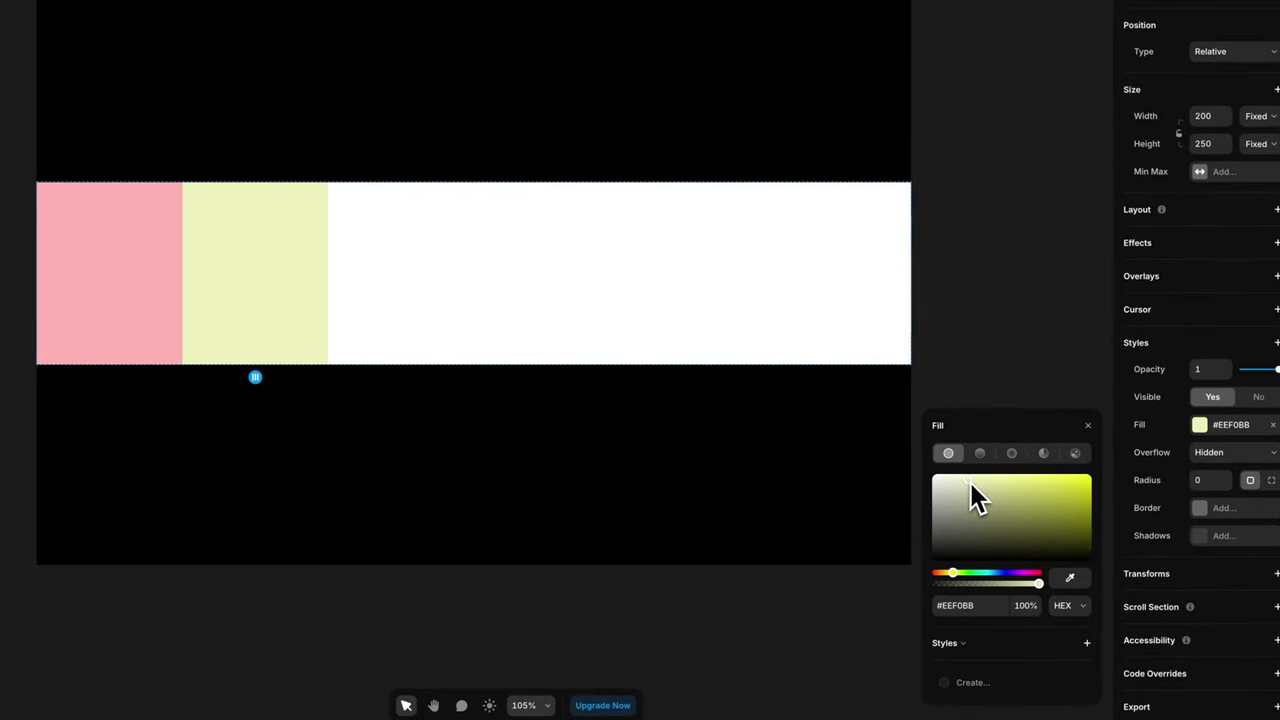
click(968, 573)
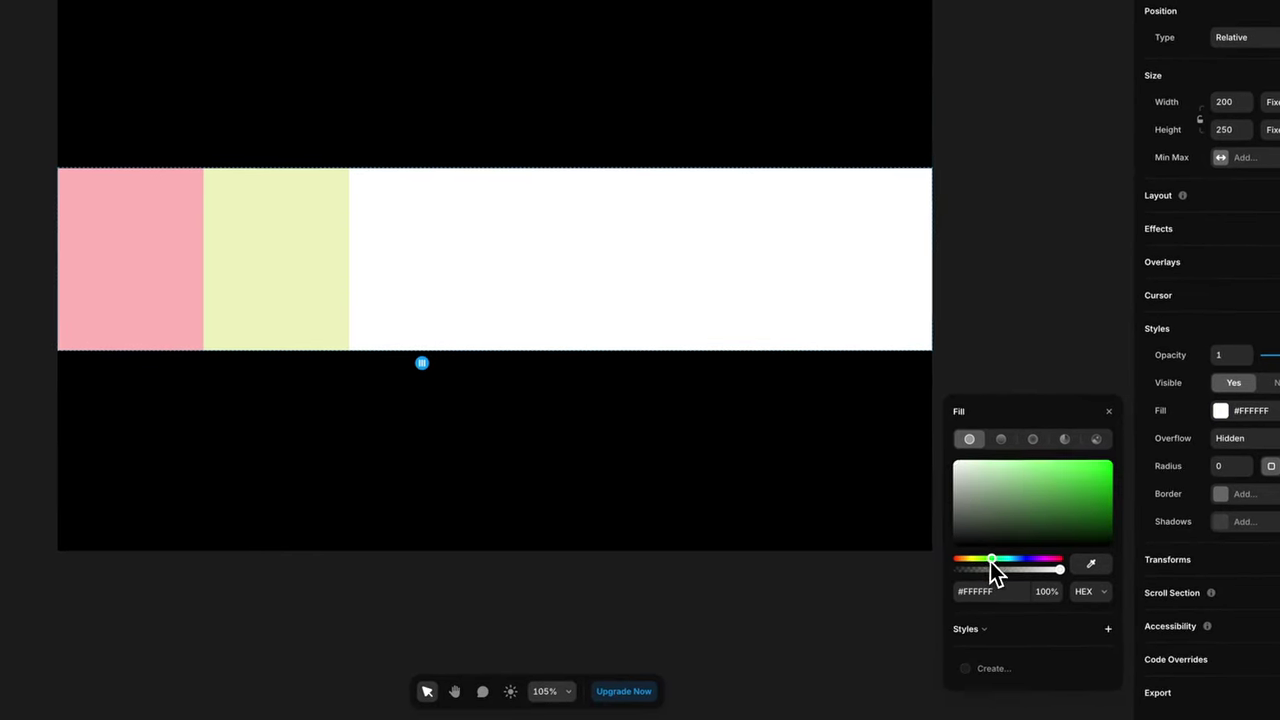
click(1000, 485)
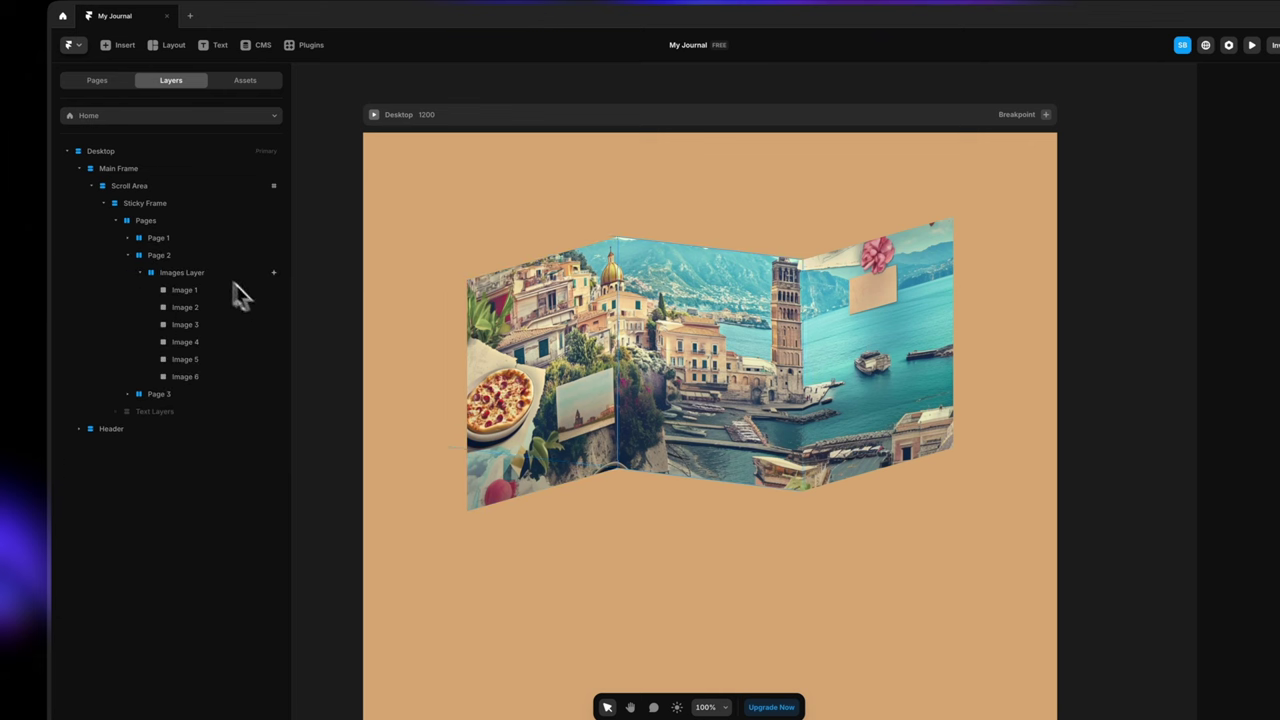
Hide Page 2 and Page 3 in the finished journal so that only Page 1 shows
click(157, 256)
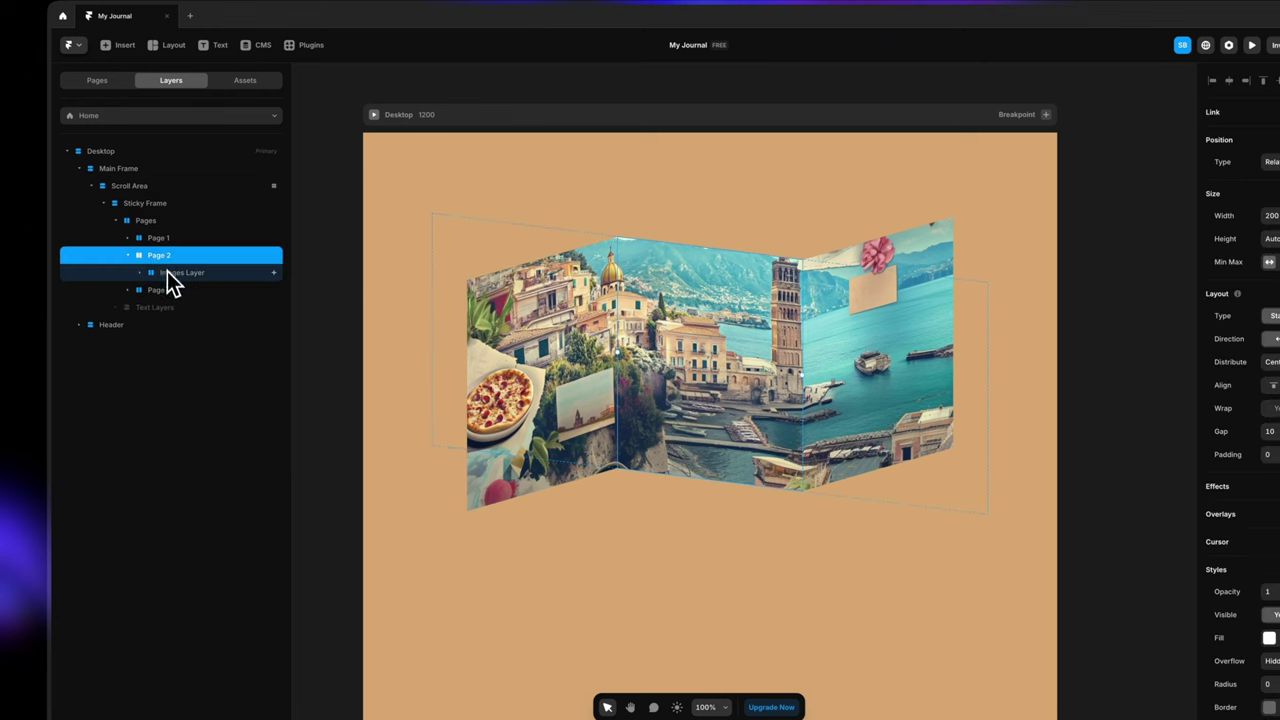
shift+click(145, 273)
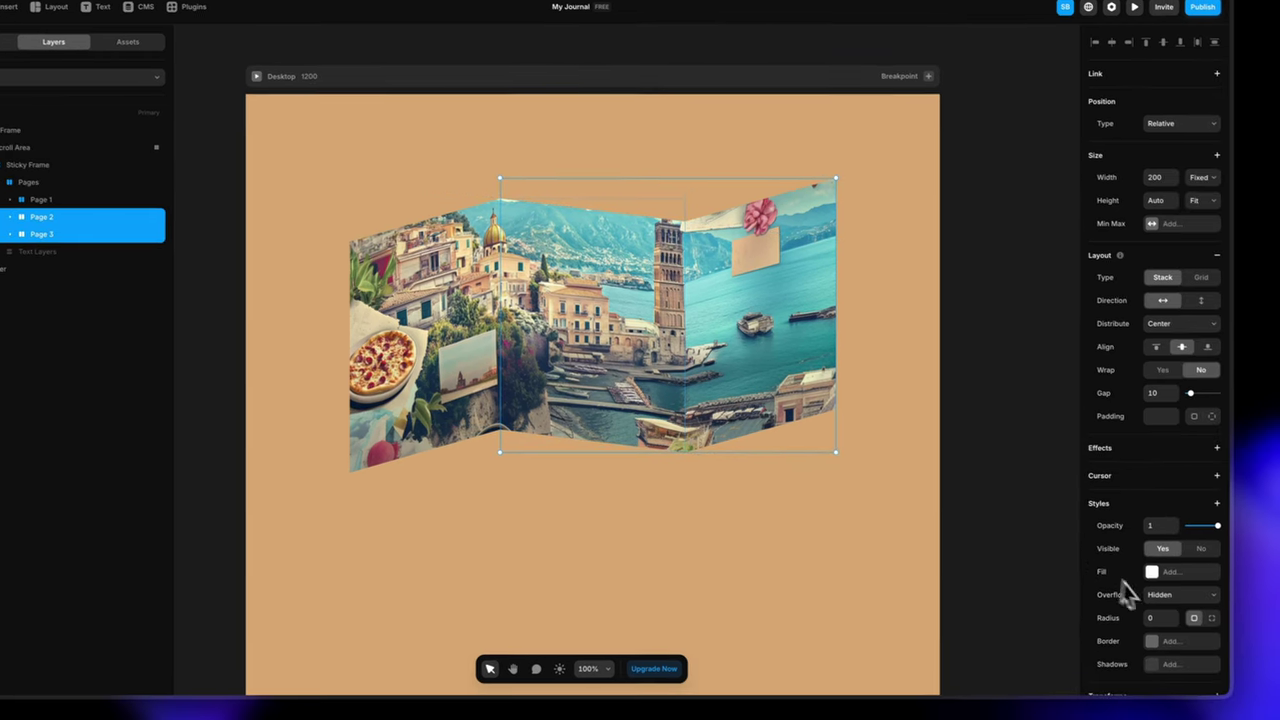
scroll(1153, 598, down, 3)
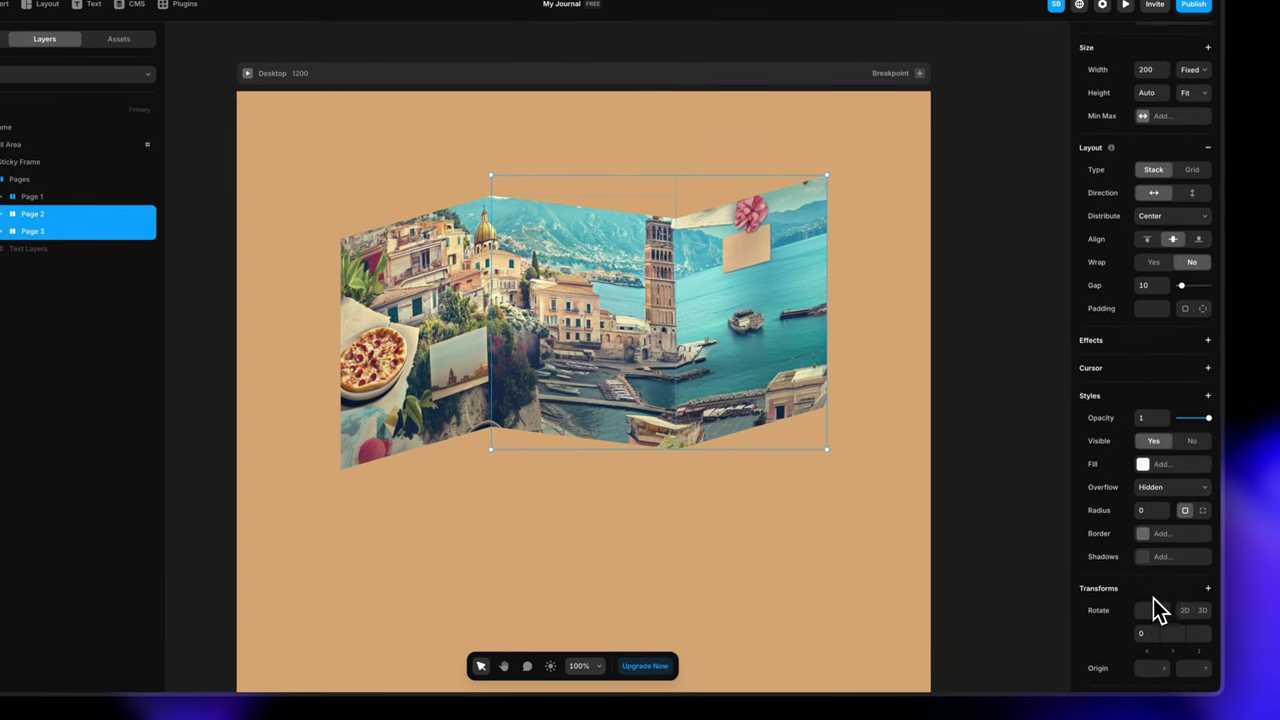
click(1191, 439)
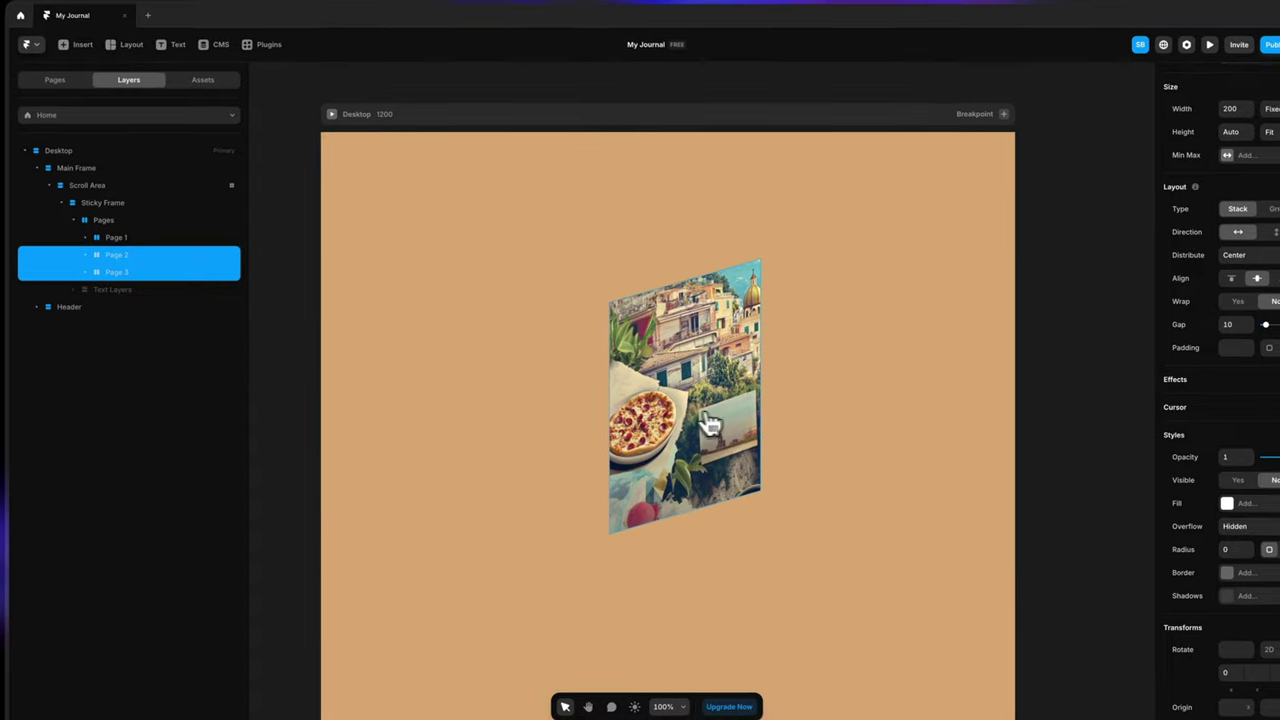
Preview the desktop page, scroll through it to examine how Page 1's images move, and return to the canvas
click(333, 116)
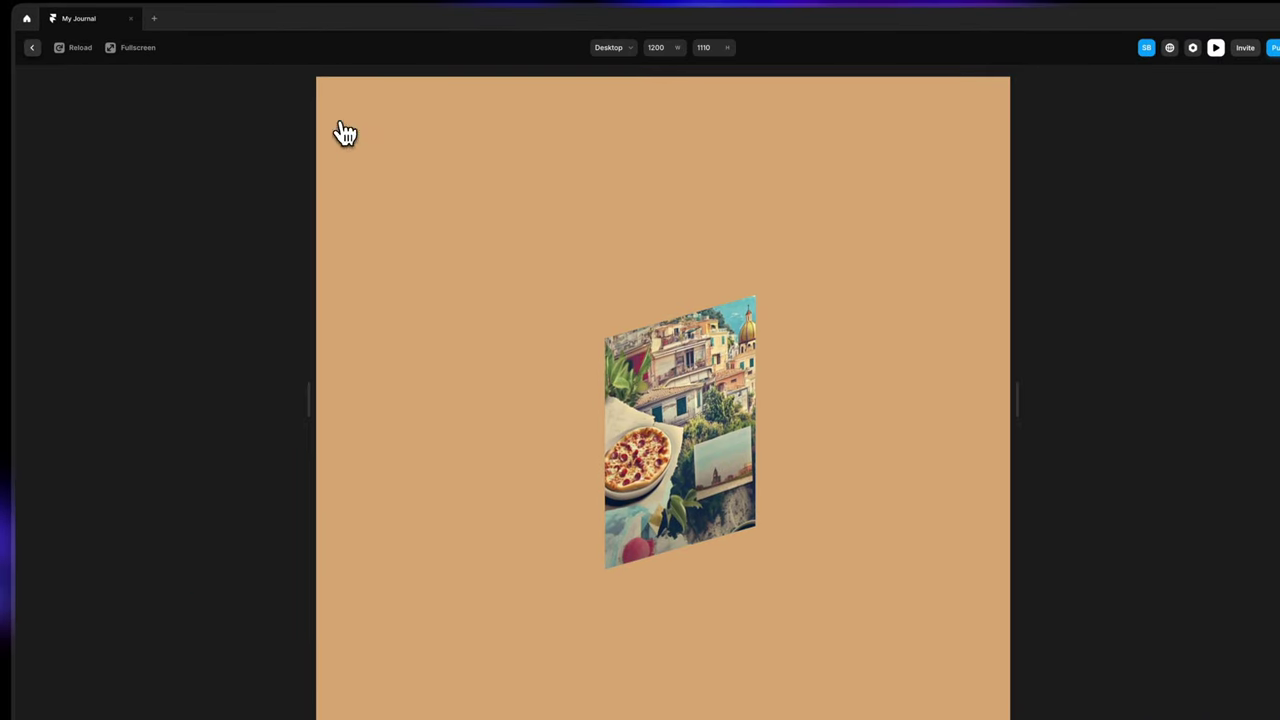
scroll(707, 494, down, 10)
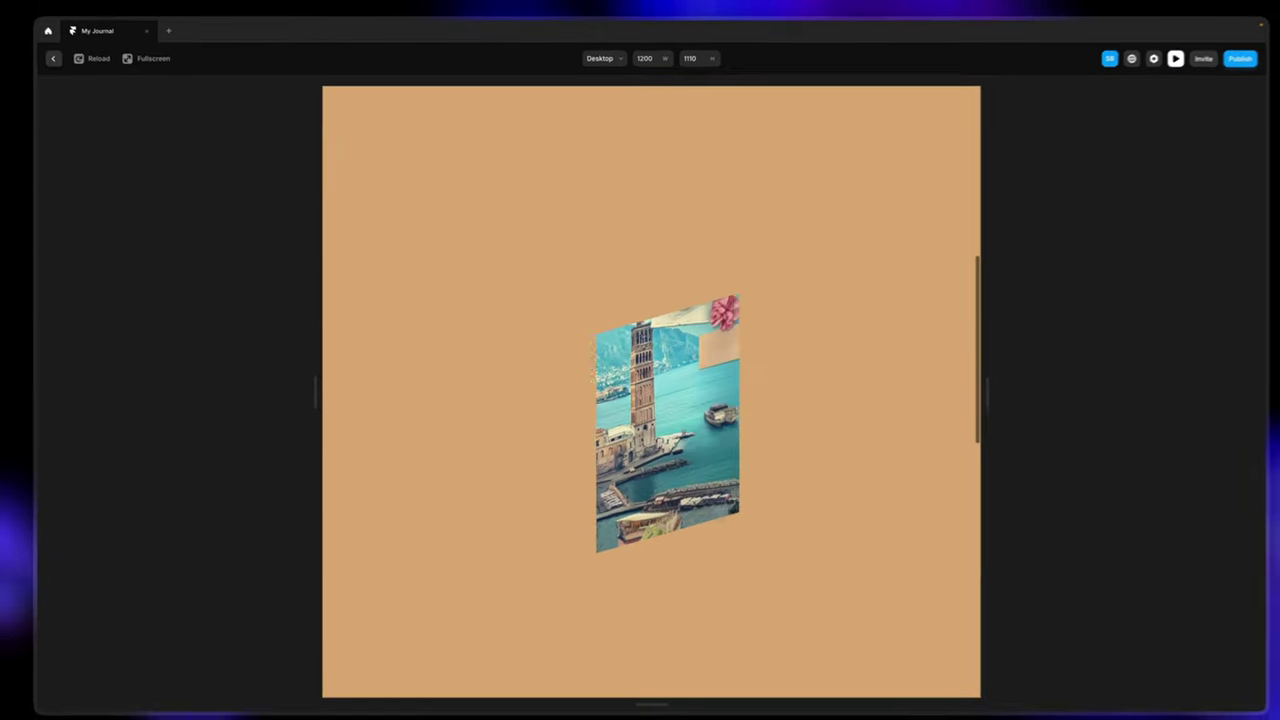
scroll(655, 420, down, 5)
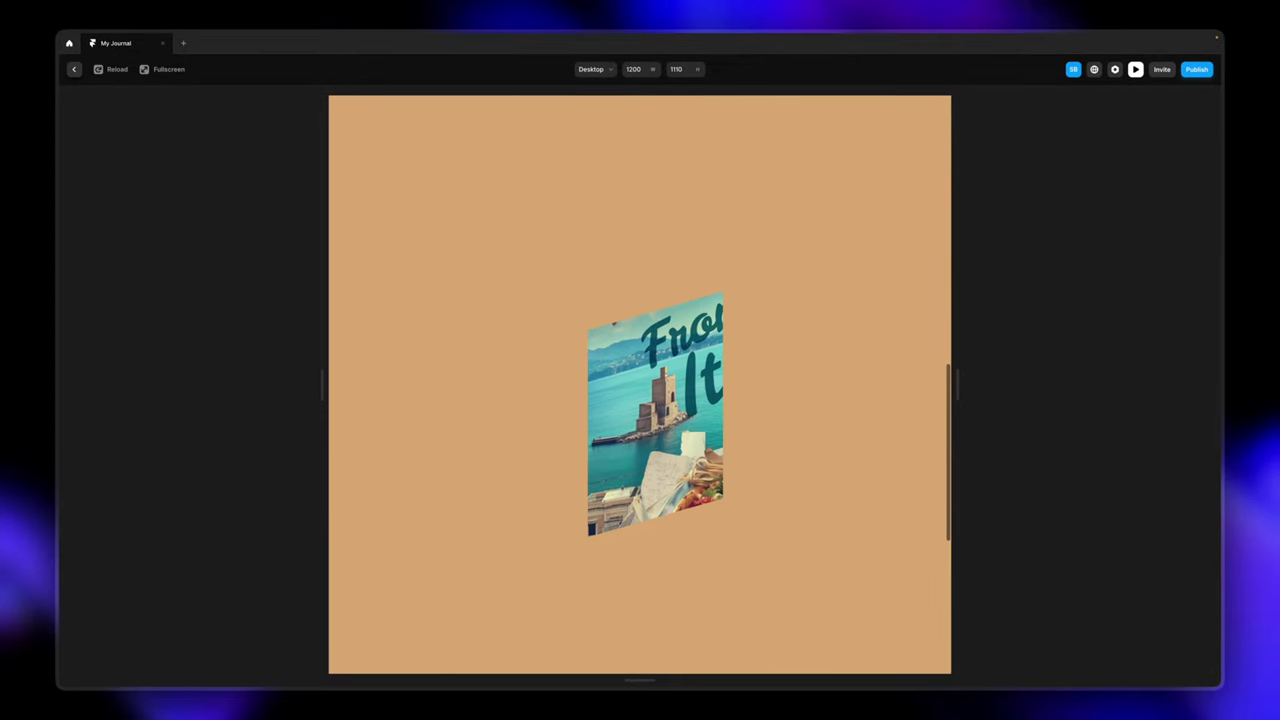
scroll(655, 400, up, 3)
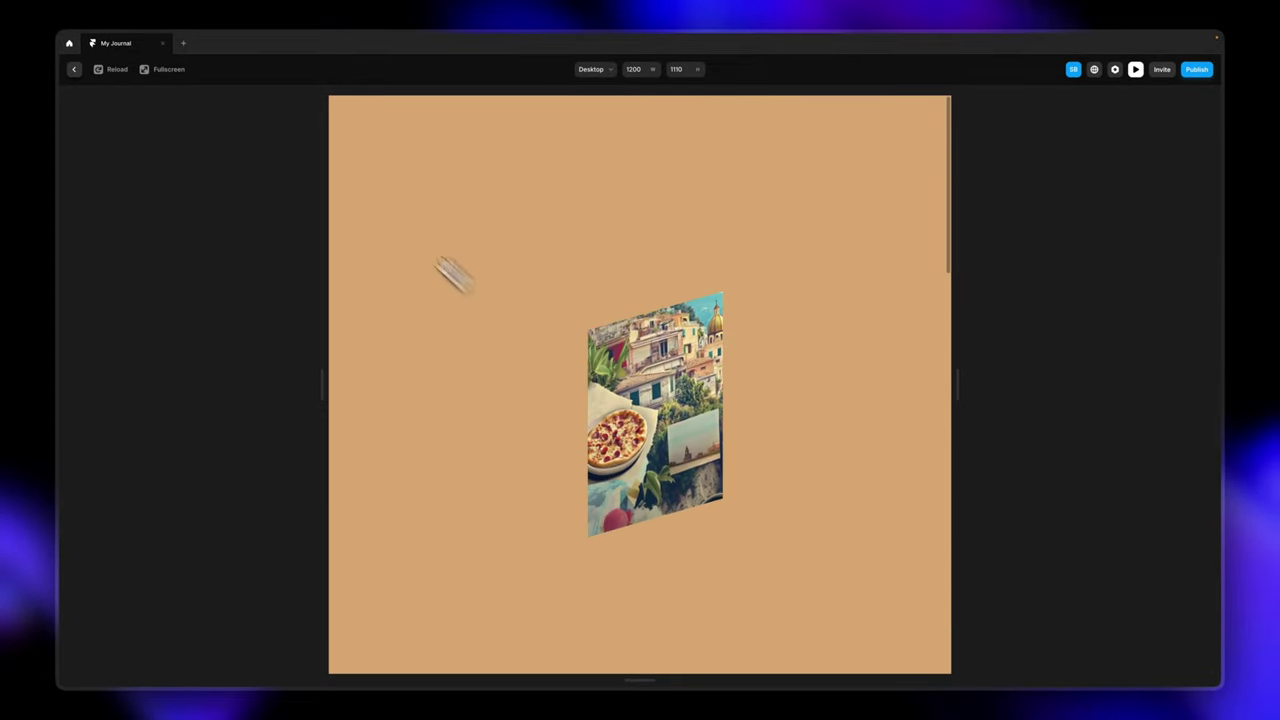
click(73, 69)
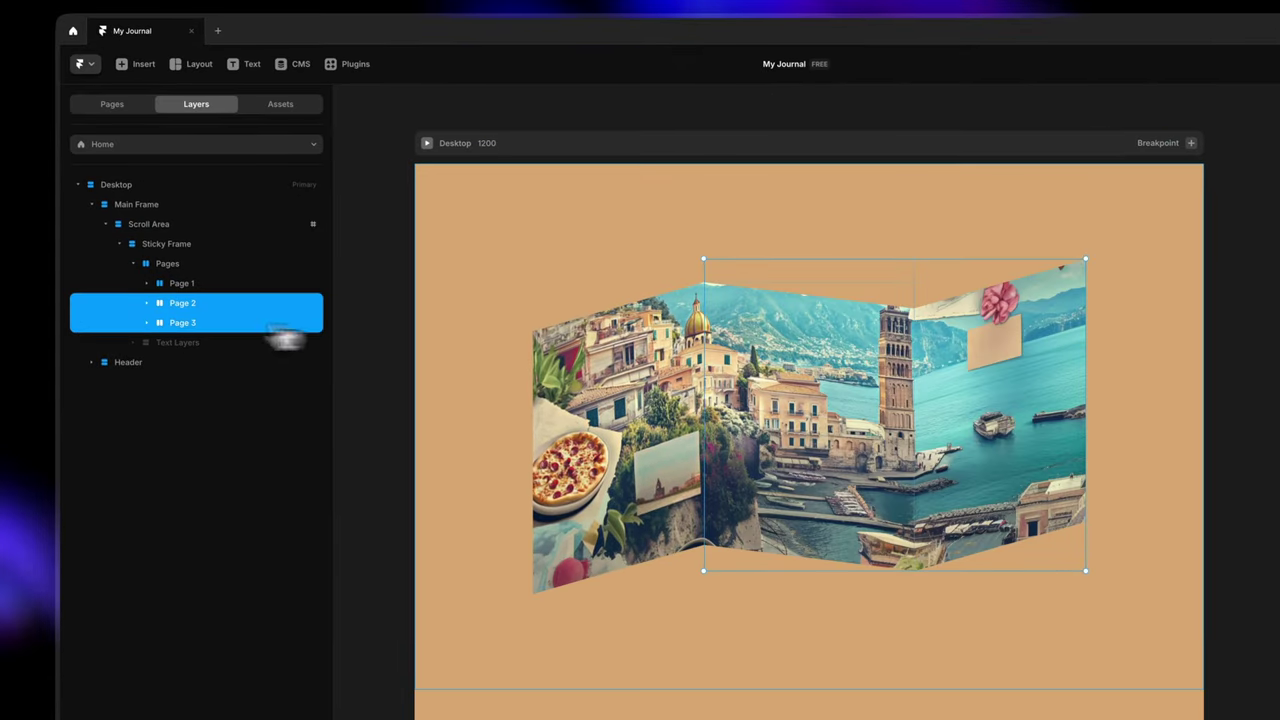
Hide Page 1 and Page 3 so that only Page 2 shows
click(192, 287)
click(155, 288)
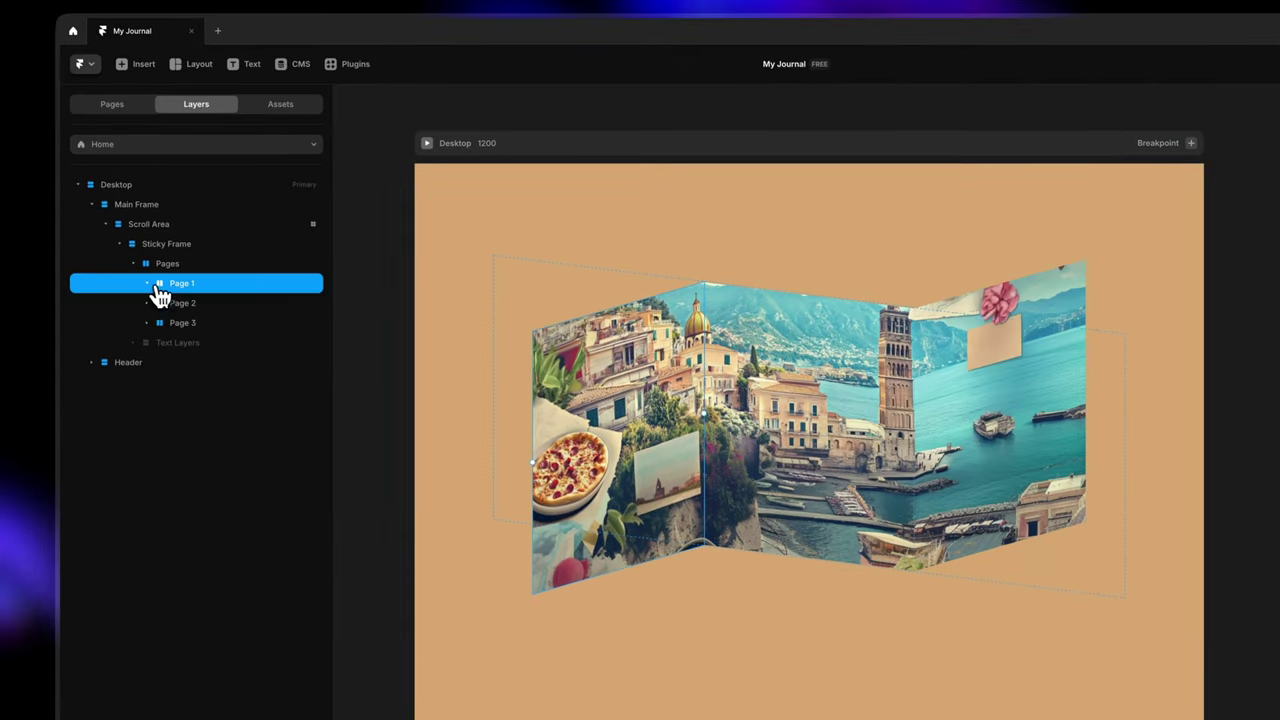
click(202, 330)
click(150, 323)
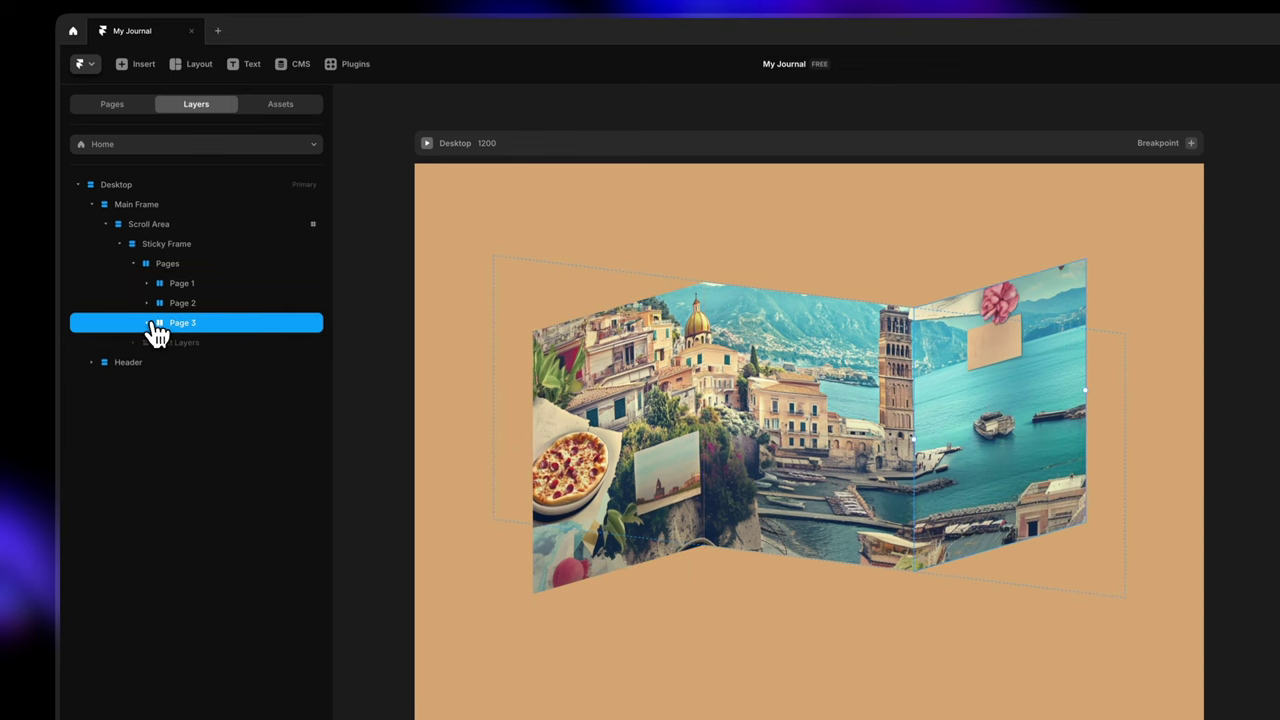
shift+click(199, 285)
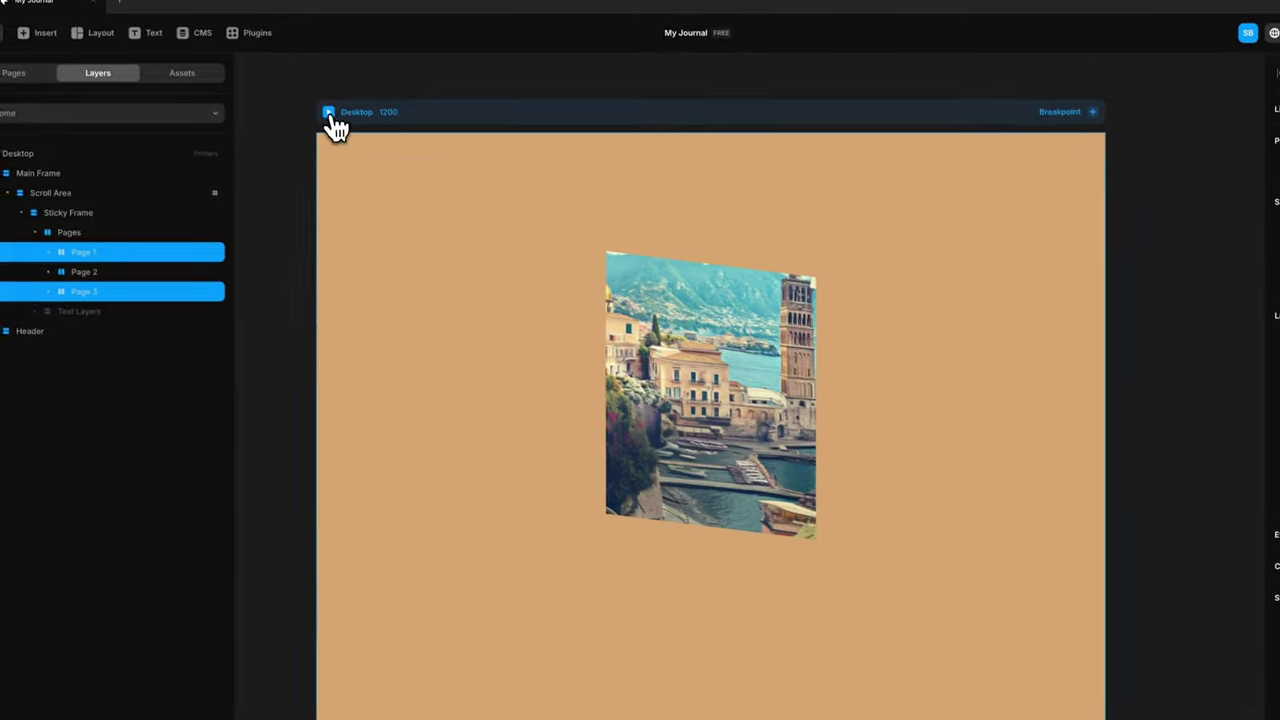
Preview the page with only Page 2 shown, scroll down and back up to examine its images, and exit the preview
click(119, 12)
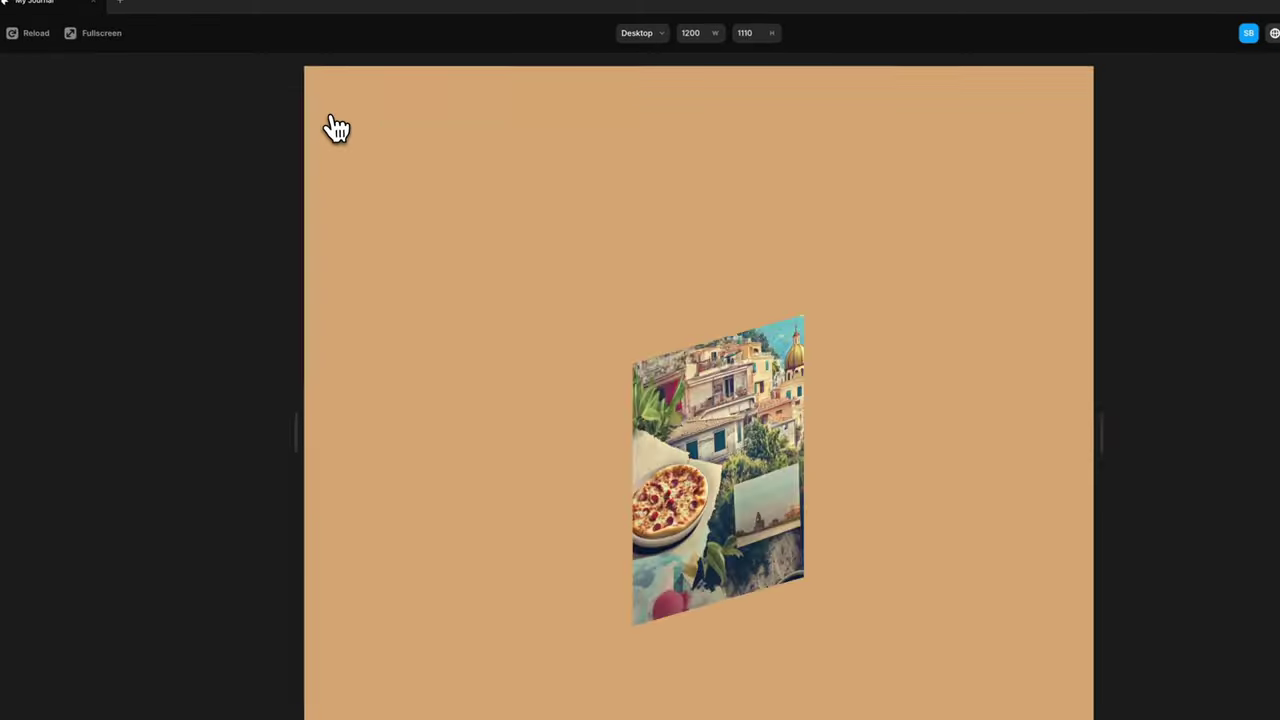
scroll(783, 506, down, 10)
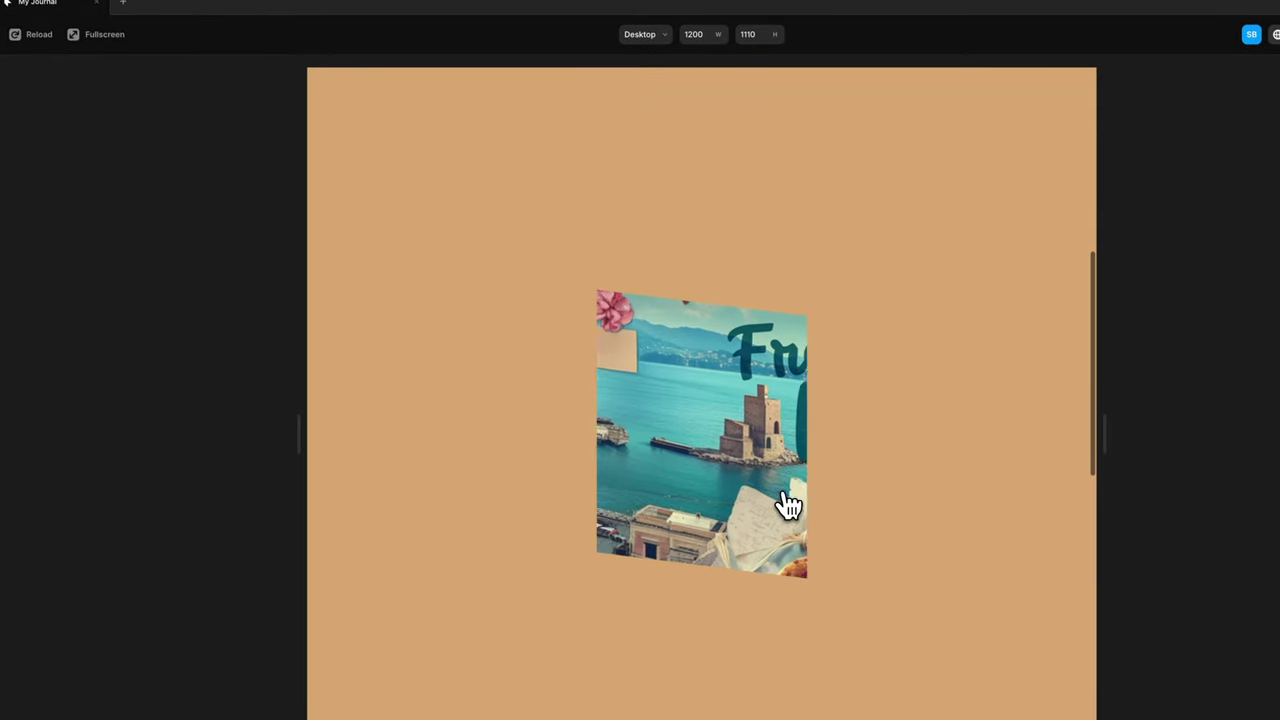
scroll(695, 400, down, 5)
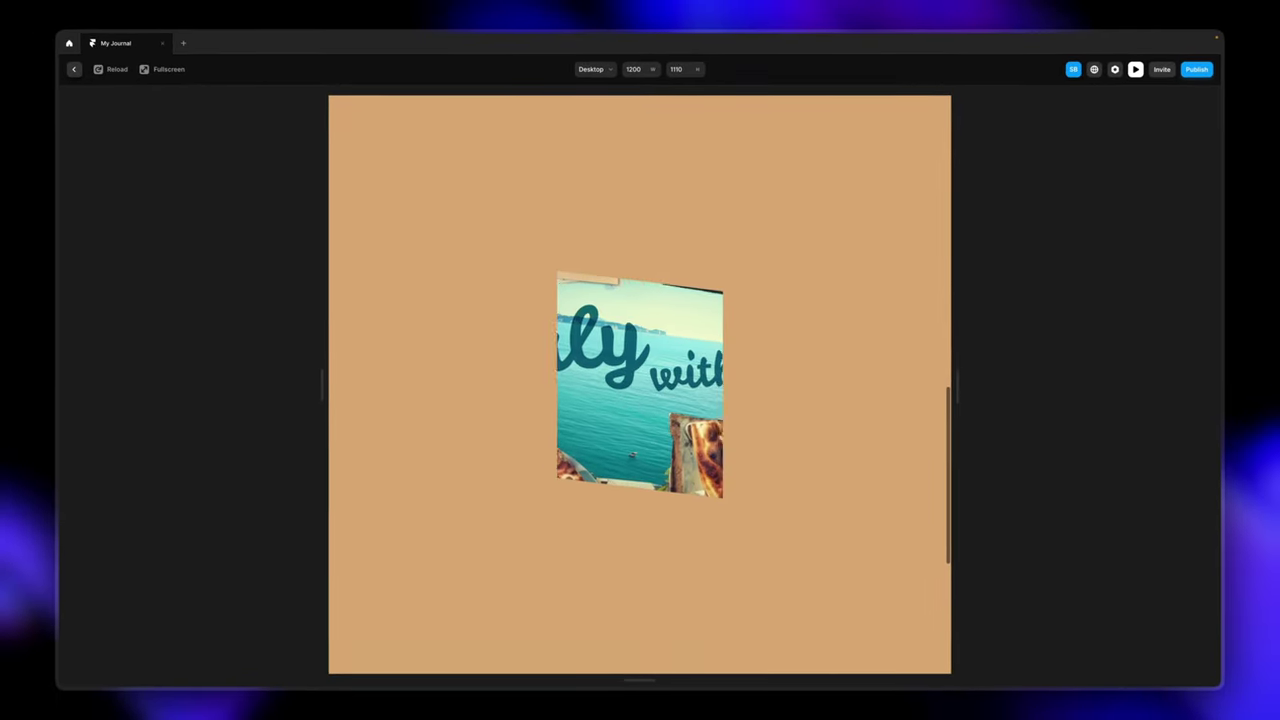
scroll(640, 384, up, 10)
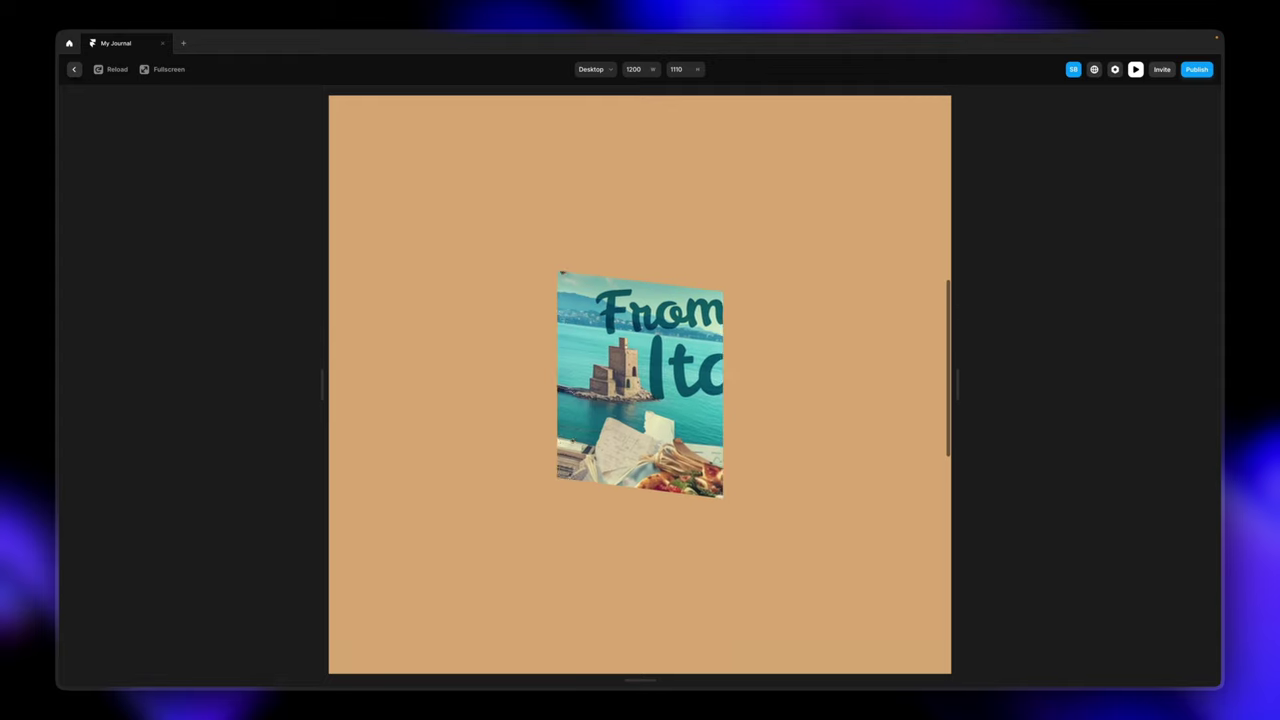
scroll(640, 384, up, 5)
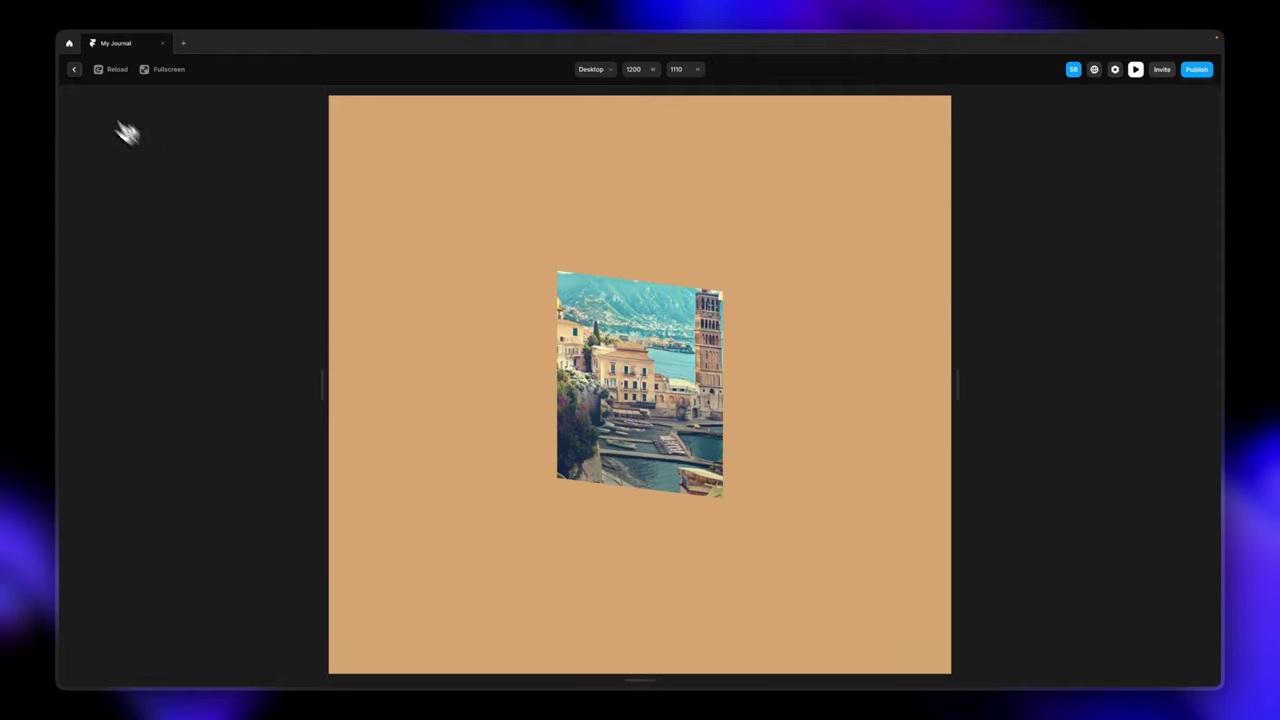
click(74, 70)
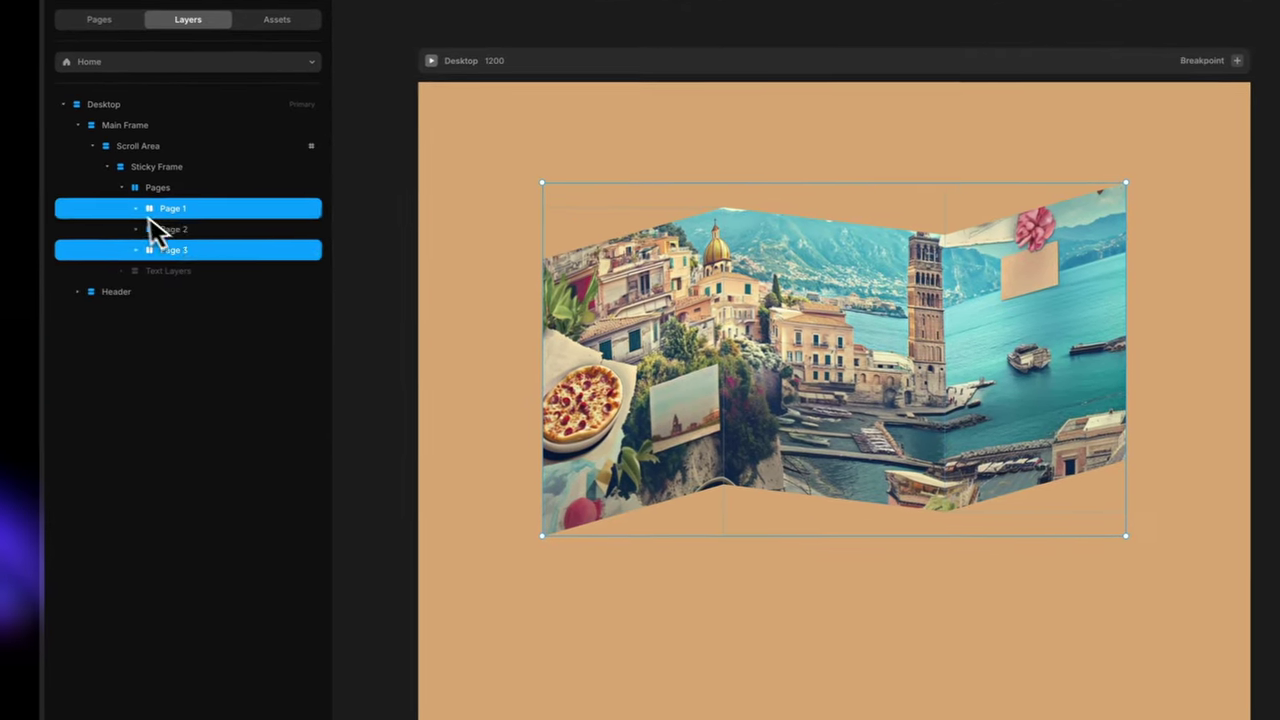
Expand Page 1 and Page 2 in the layer tree to examine the Images Layer inside each
click(137, 210)
click(140, 376)
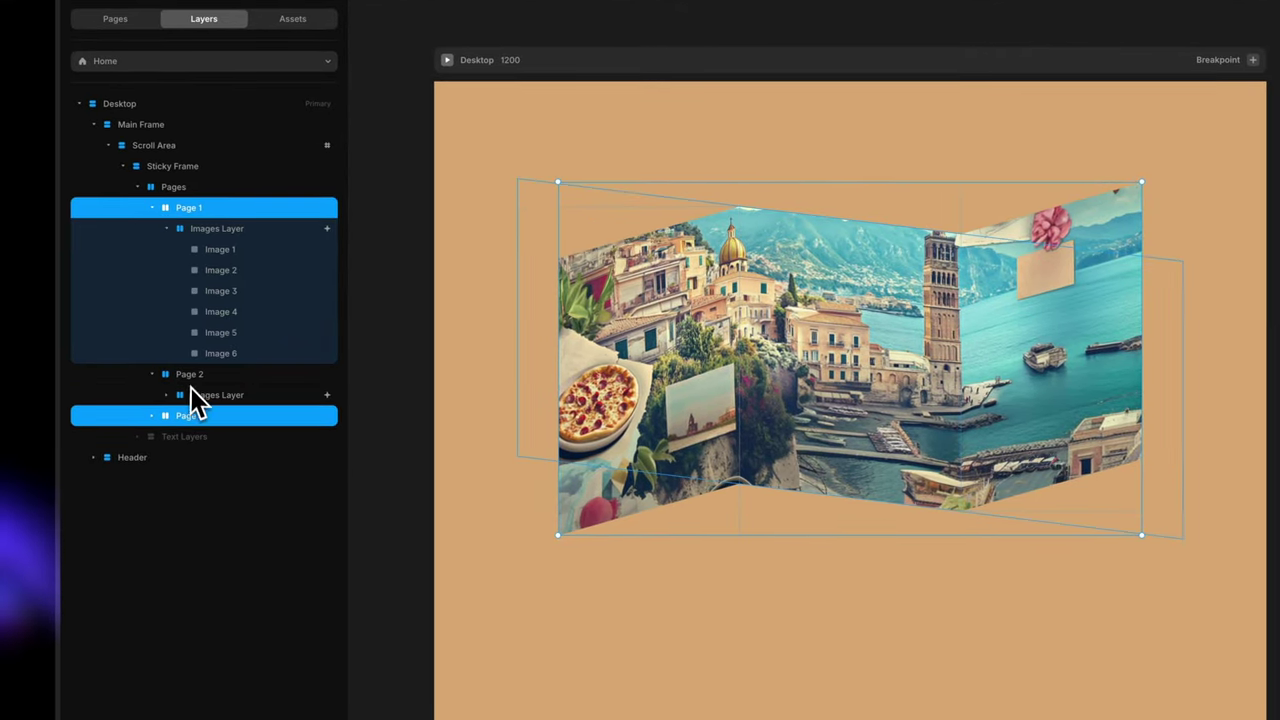
click(166, 395)
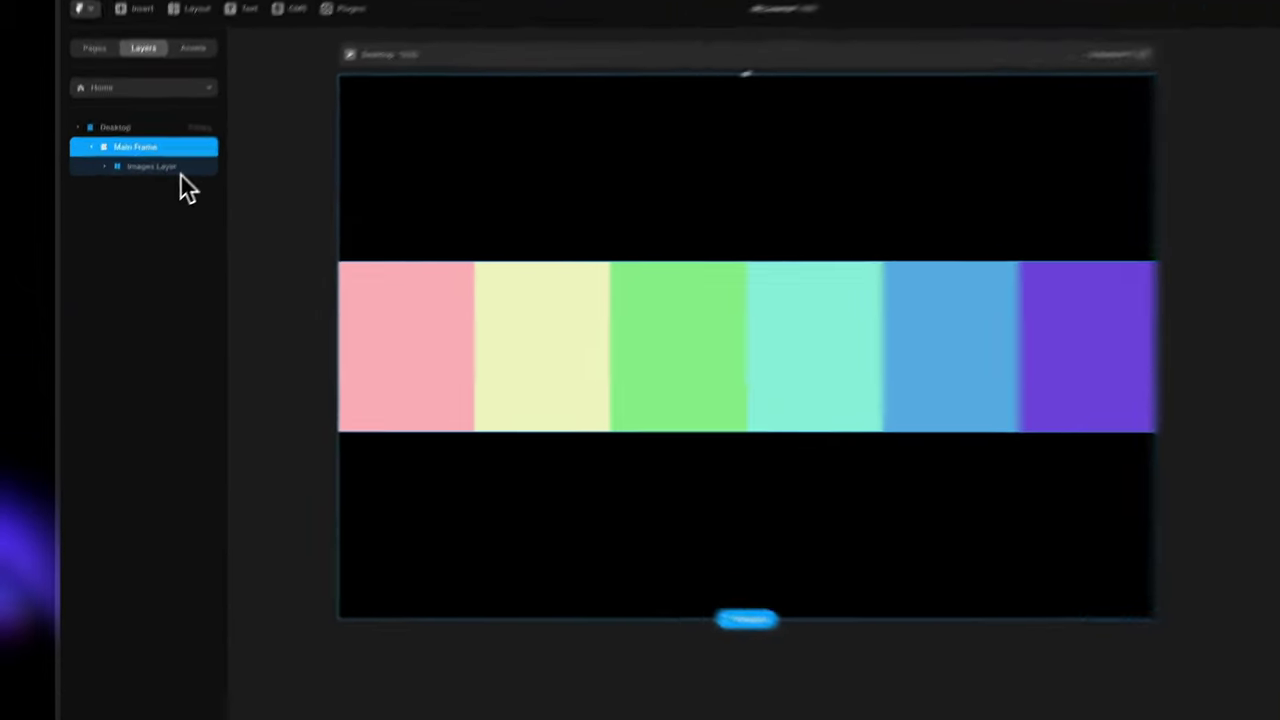
Wrap the Images Layer in a new stack and rename that stack Page 1
click(154, 198)
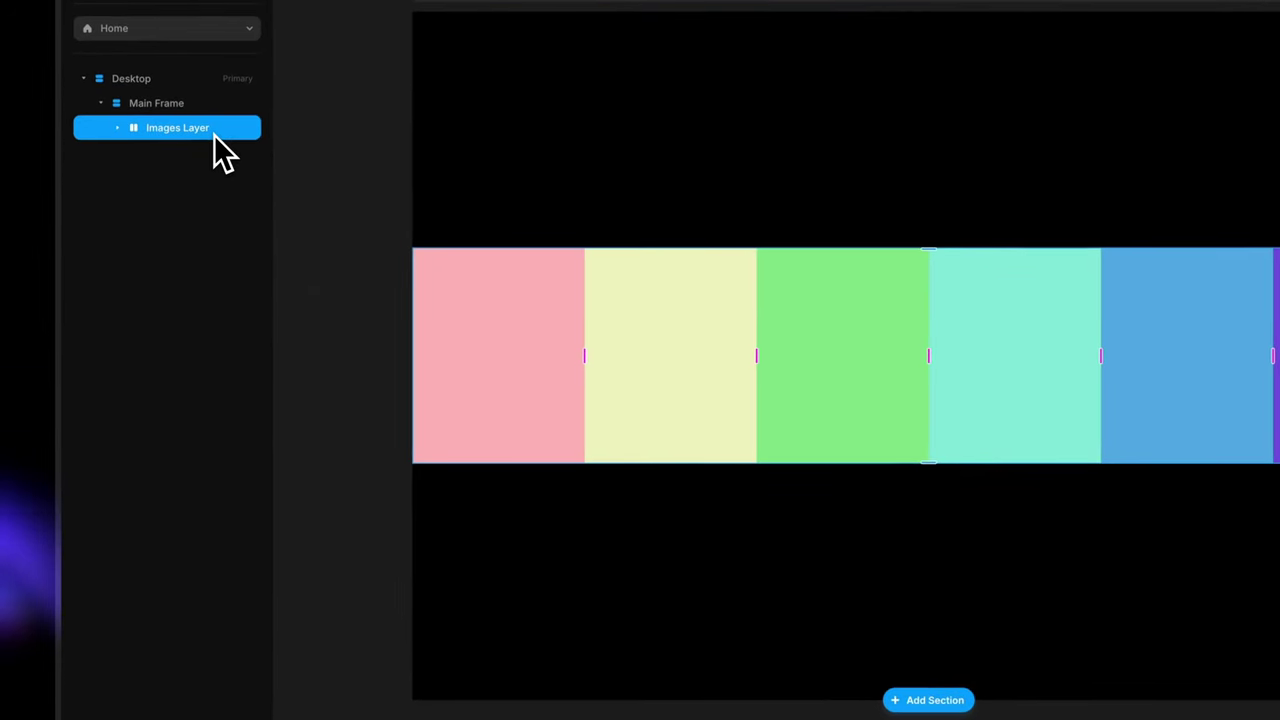
right_click(214, 134)
click(260, 571)
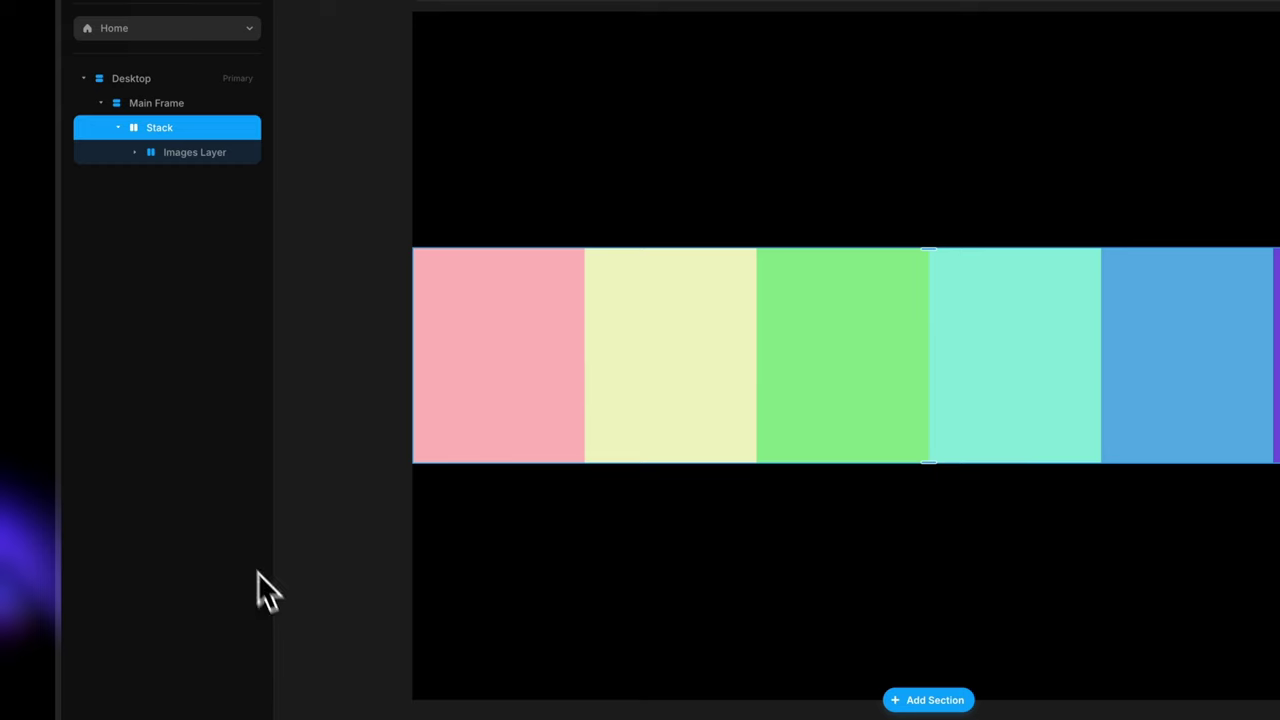
double_click(171, 130)
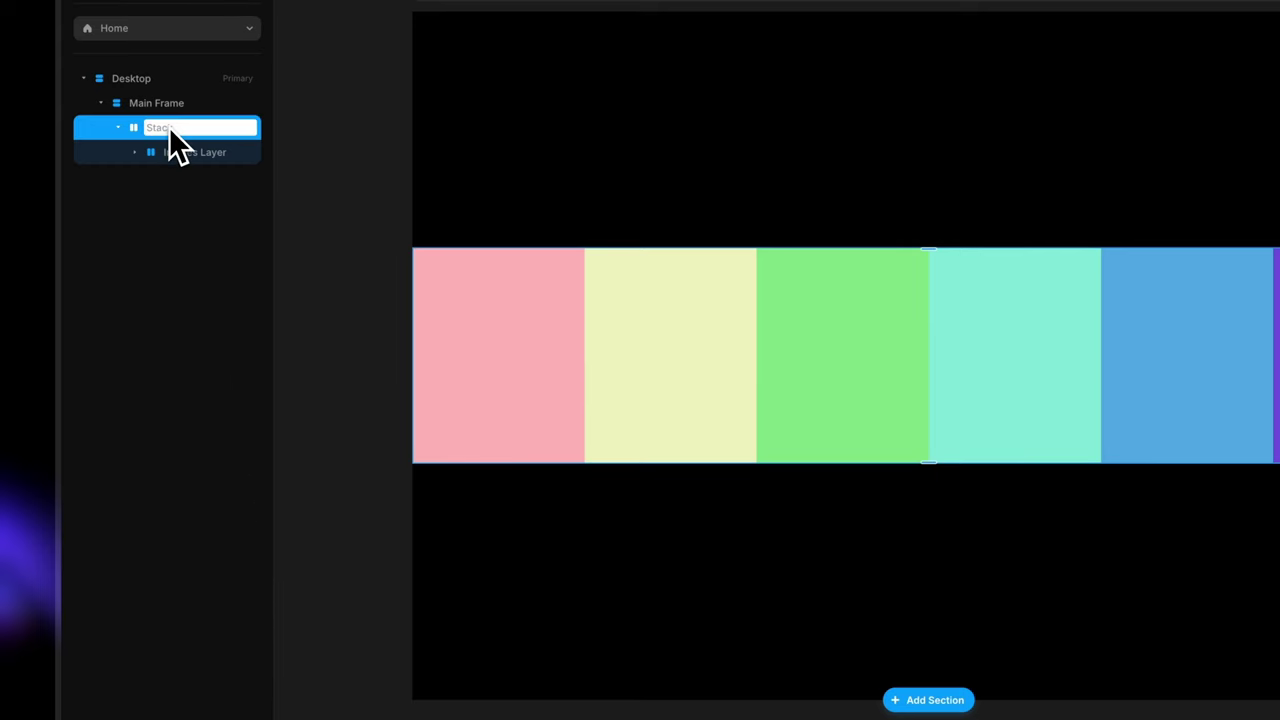
text(Page 1)
key(Return)
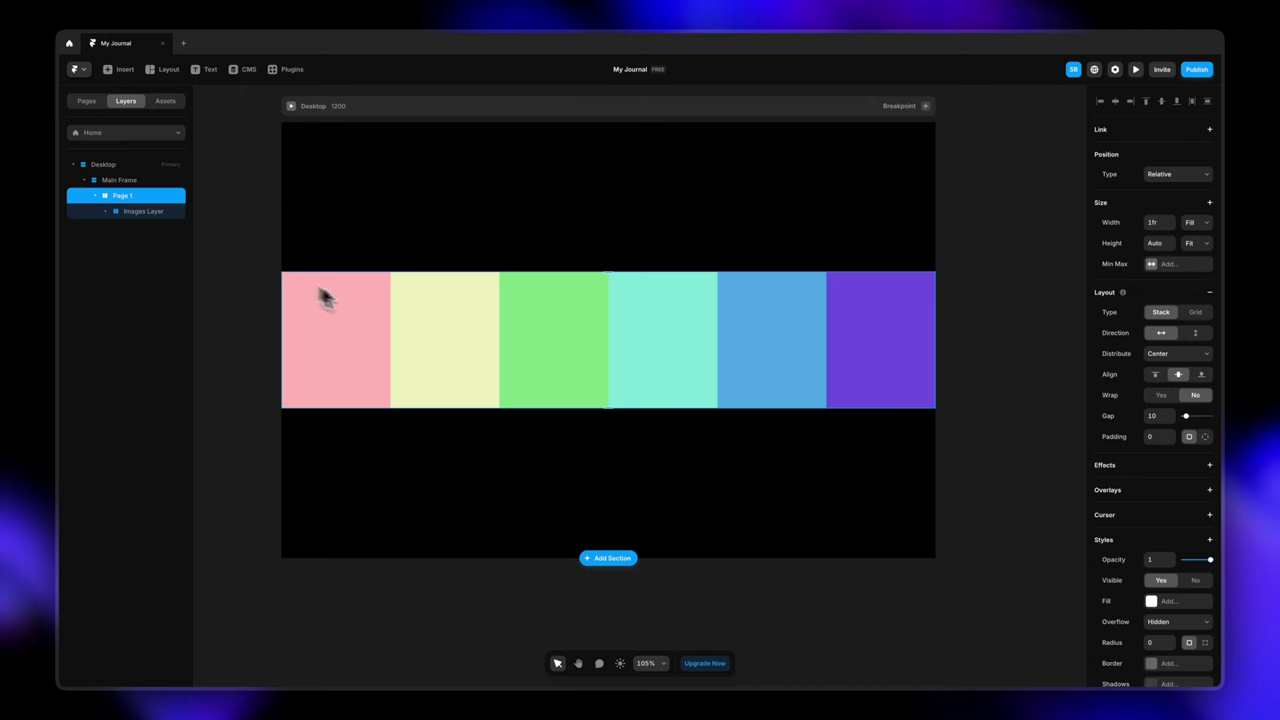
Switch Page 1's width to Fixed, narrow it, and set its Images Layer to distribute from Start
click(1195, 222)
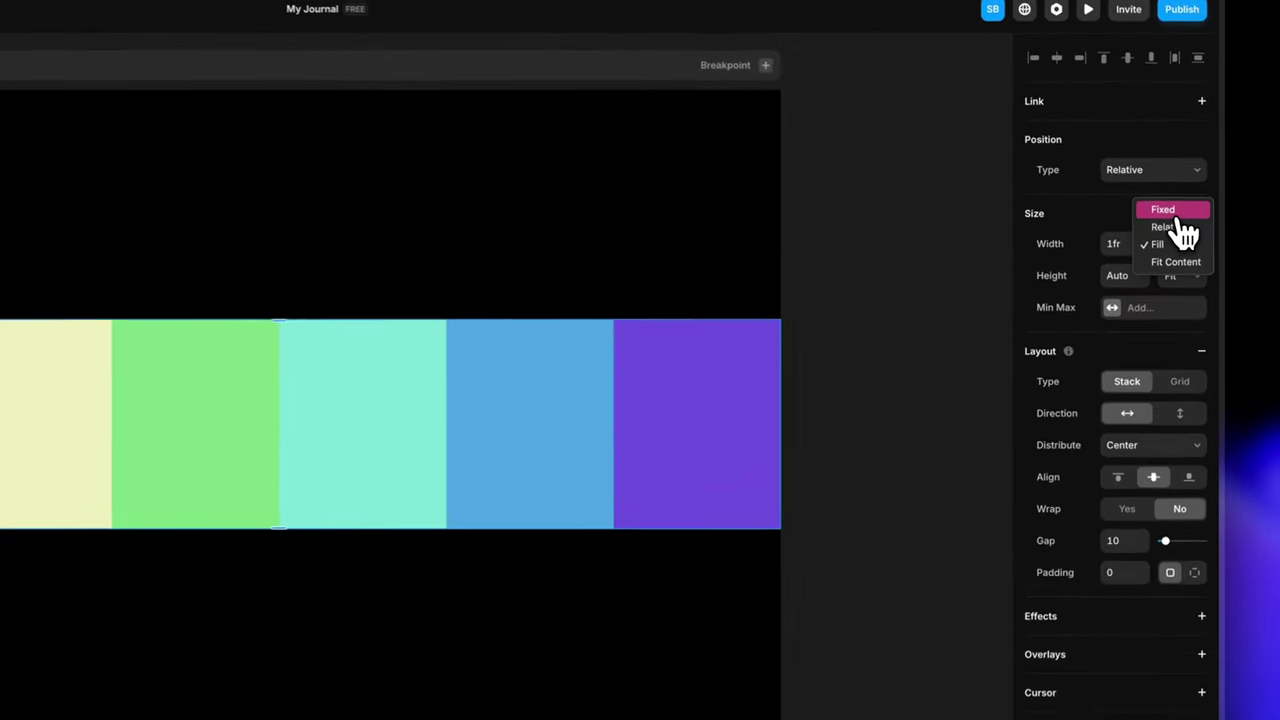
click(1190, 203)
drag(768, 432, 891, 377)
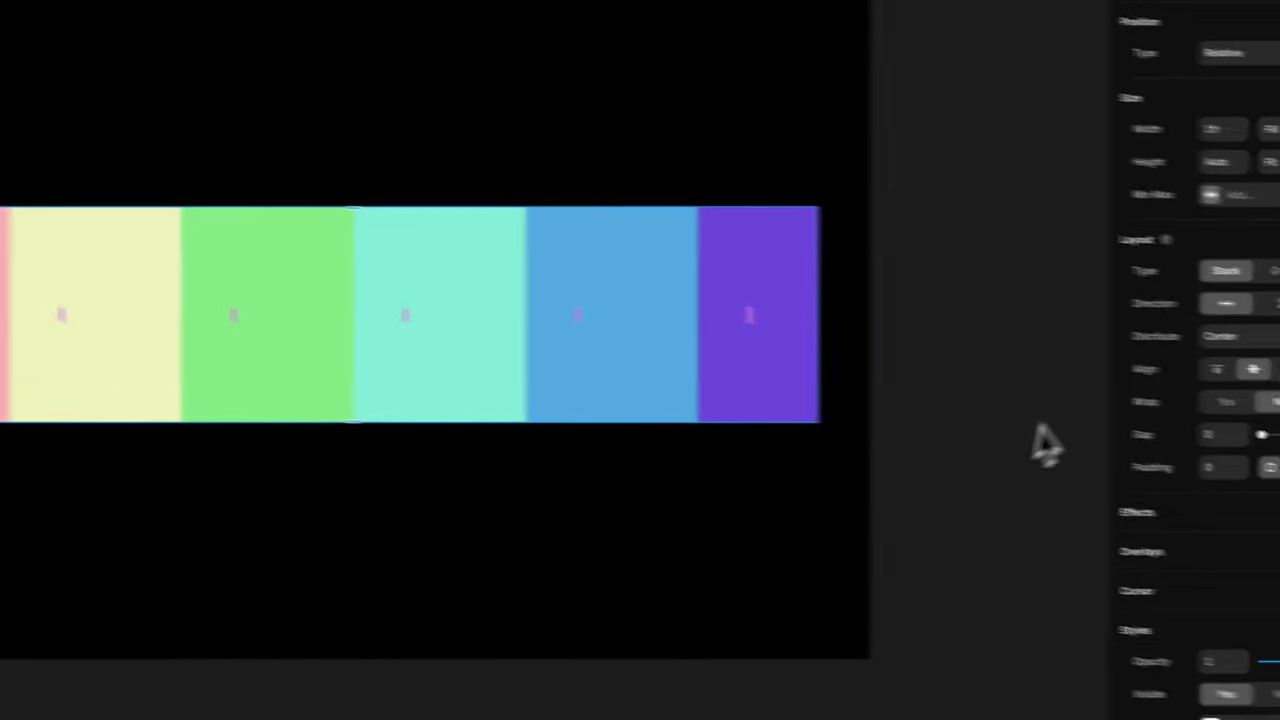
click(1140, 324)
click(1138, 330)
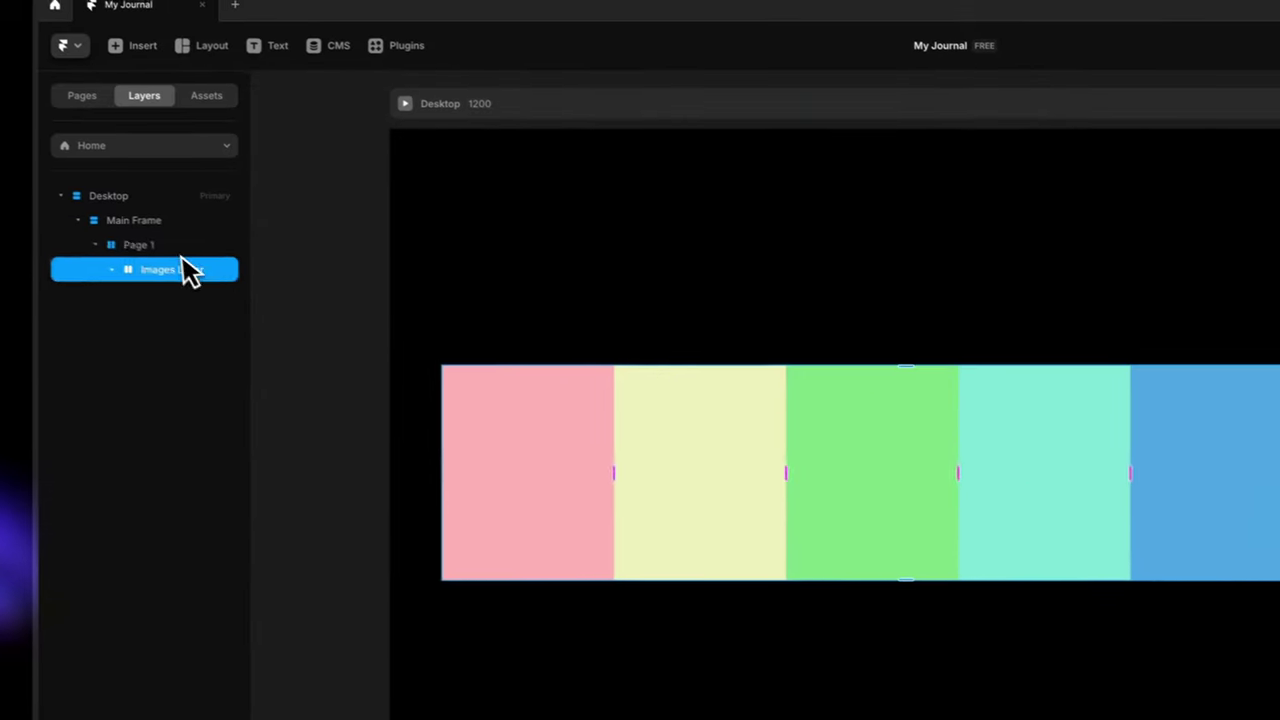
Shrink Page 1 to a width of 200 so that only the pink first image shows
drag(960, 371, 403, 377)
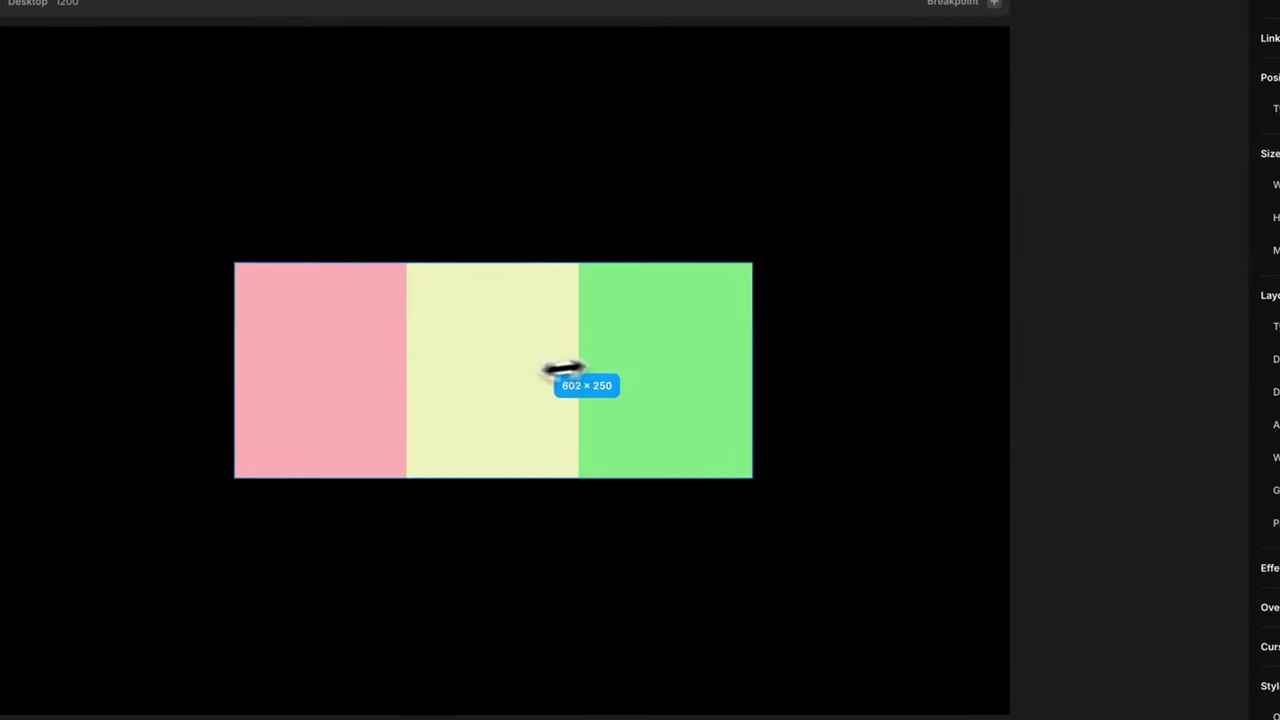
drag(654, 377, 551, 377)
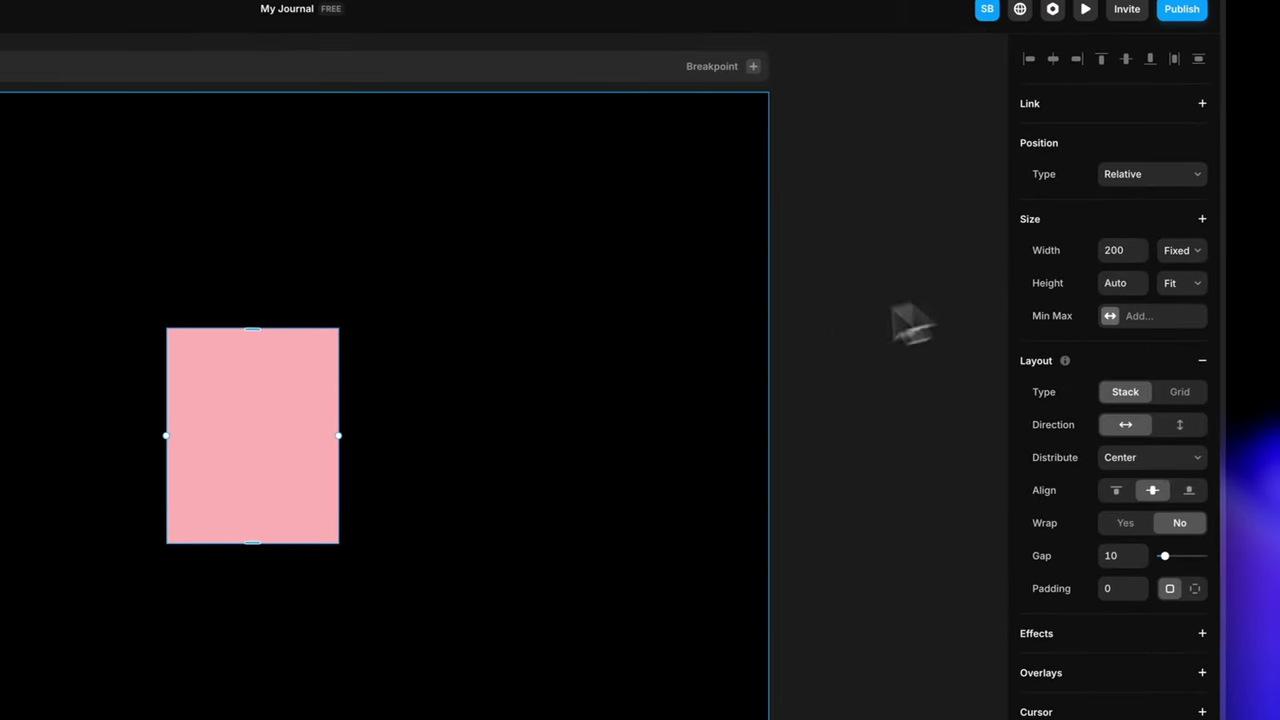
click(842, 395)
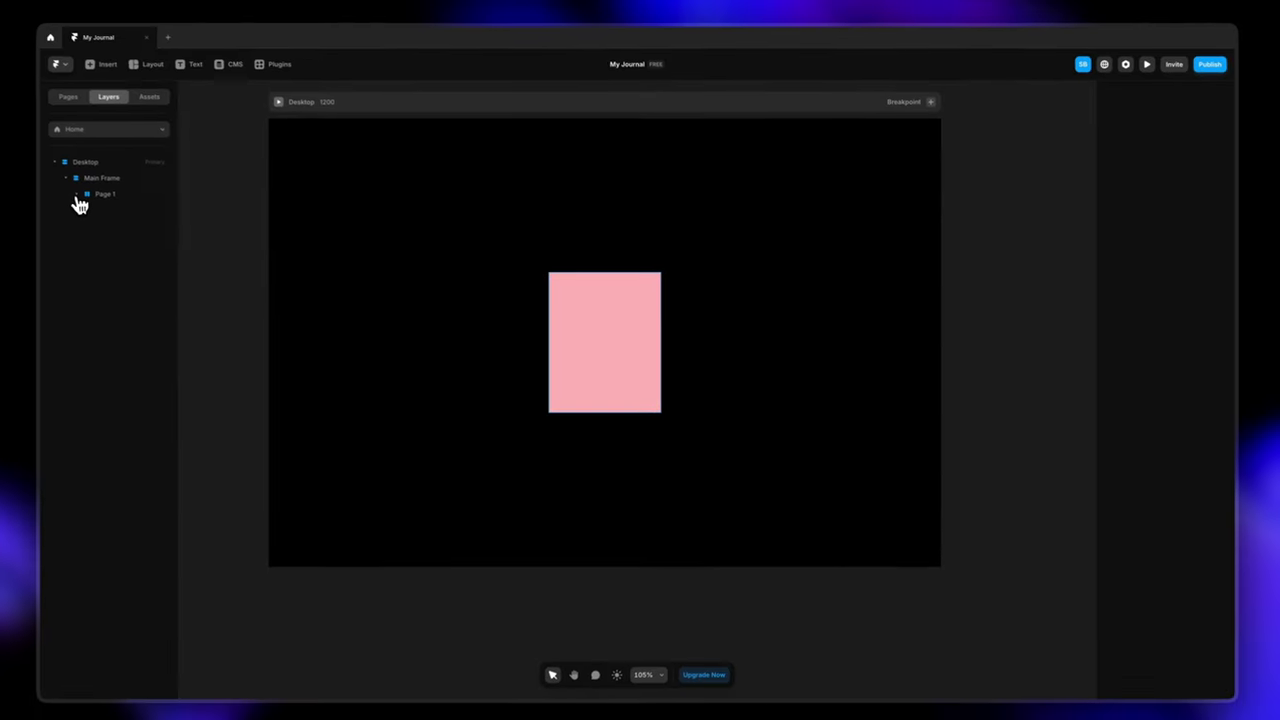
Duplicate Page 1 and rename the copy Page 2
click(118, 196)
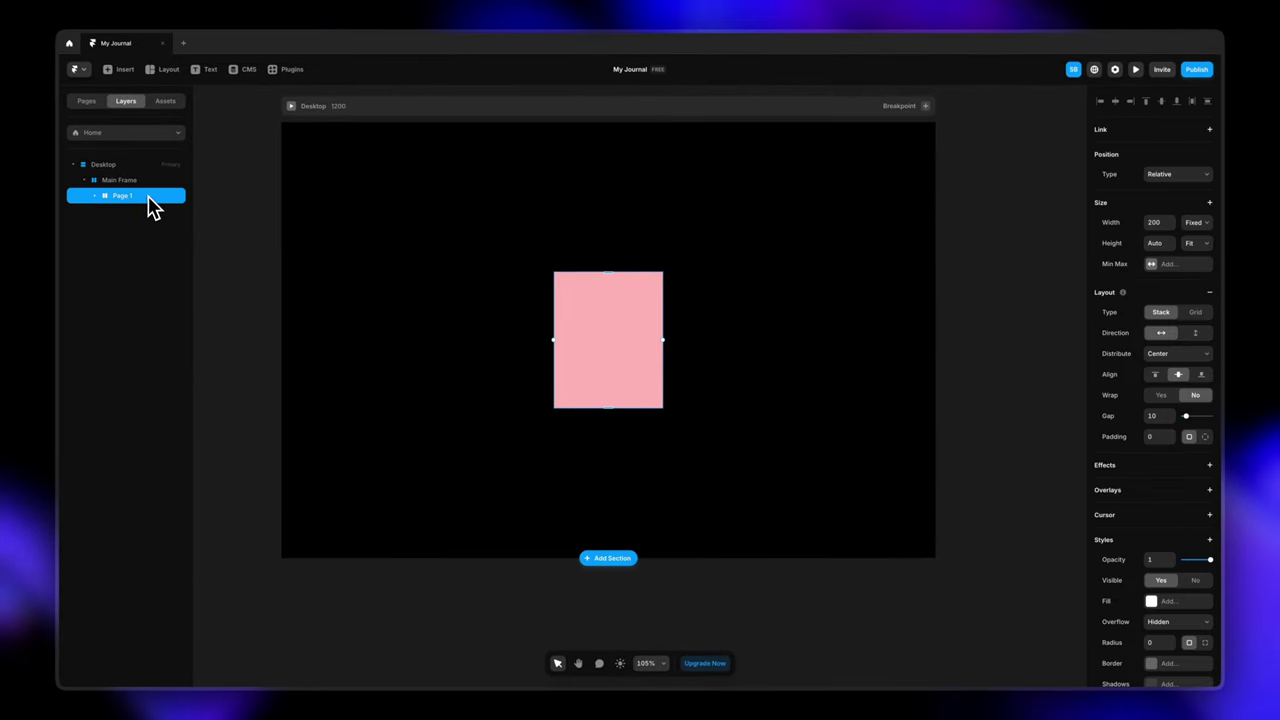
key(ctrl+d)
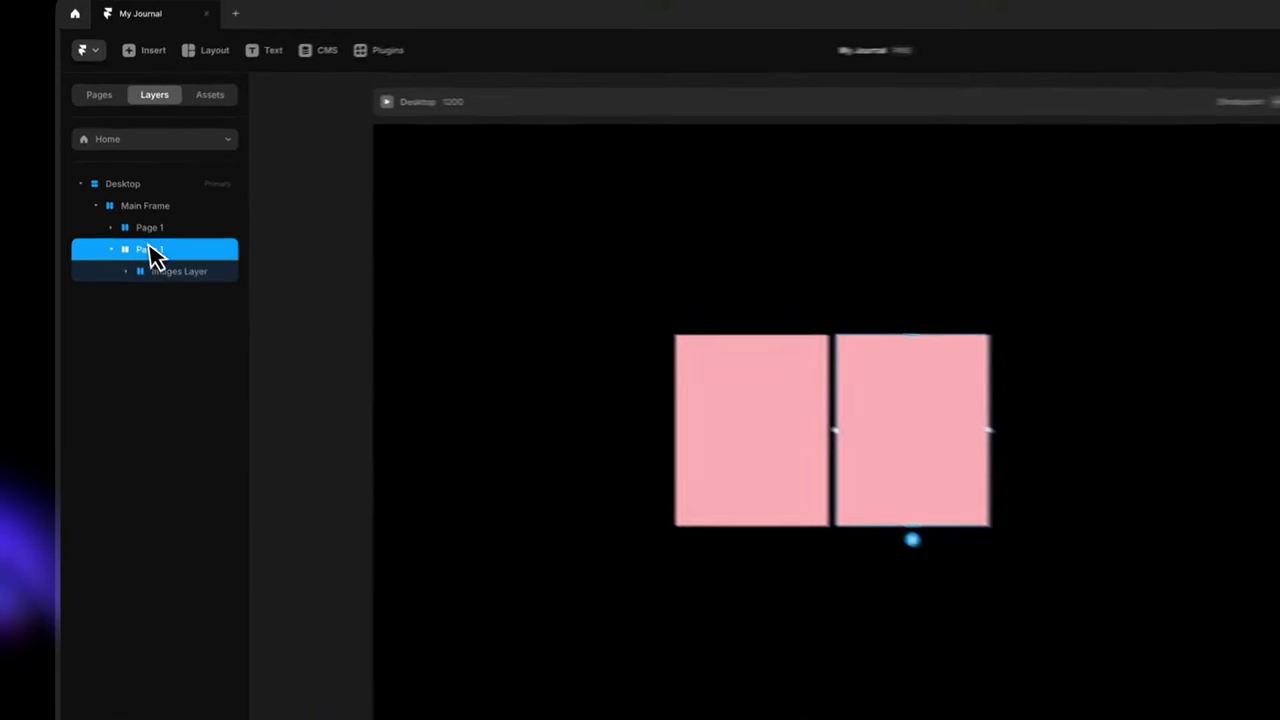
double_click(135, 211)
key(BackSpace)
text(2)
click(329, 380)
Stretch Page 2 wider to examine the images clipped inside it, and undo the resize
click(988, 445)
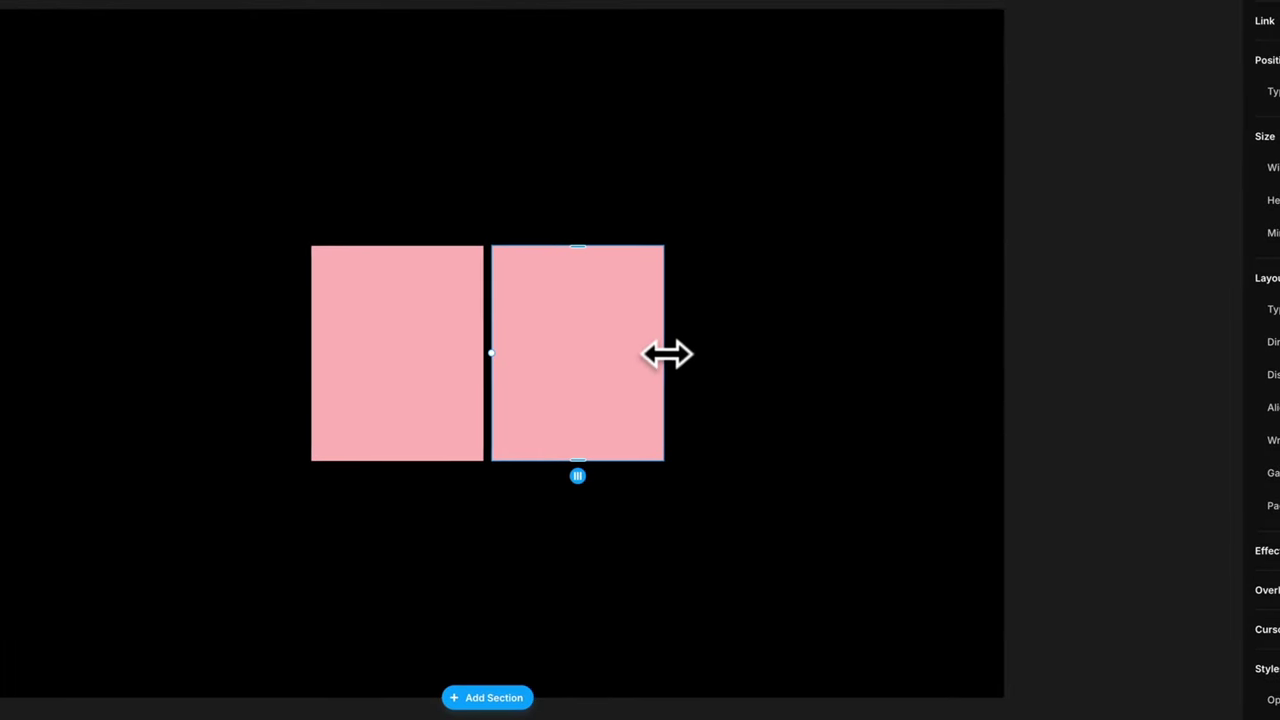
drag(667, 353, 831, 365)
key(super+z)
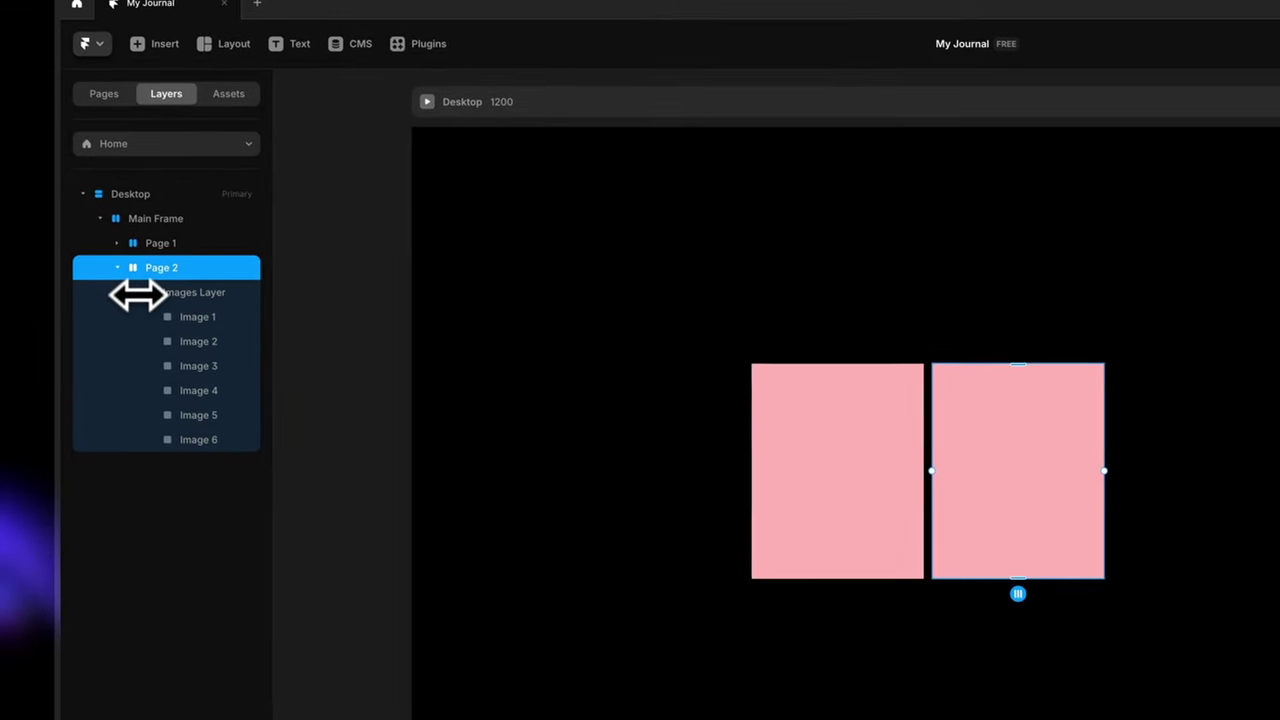
Set the distribution of Page 2's Images Layer to Center
click(155, 292)
click(1185, 300)
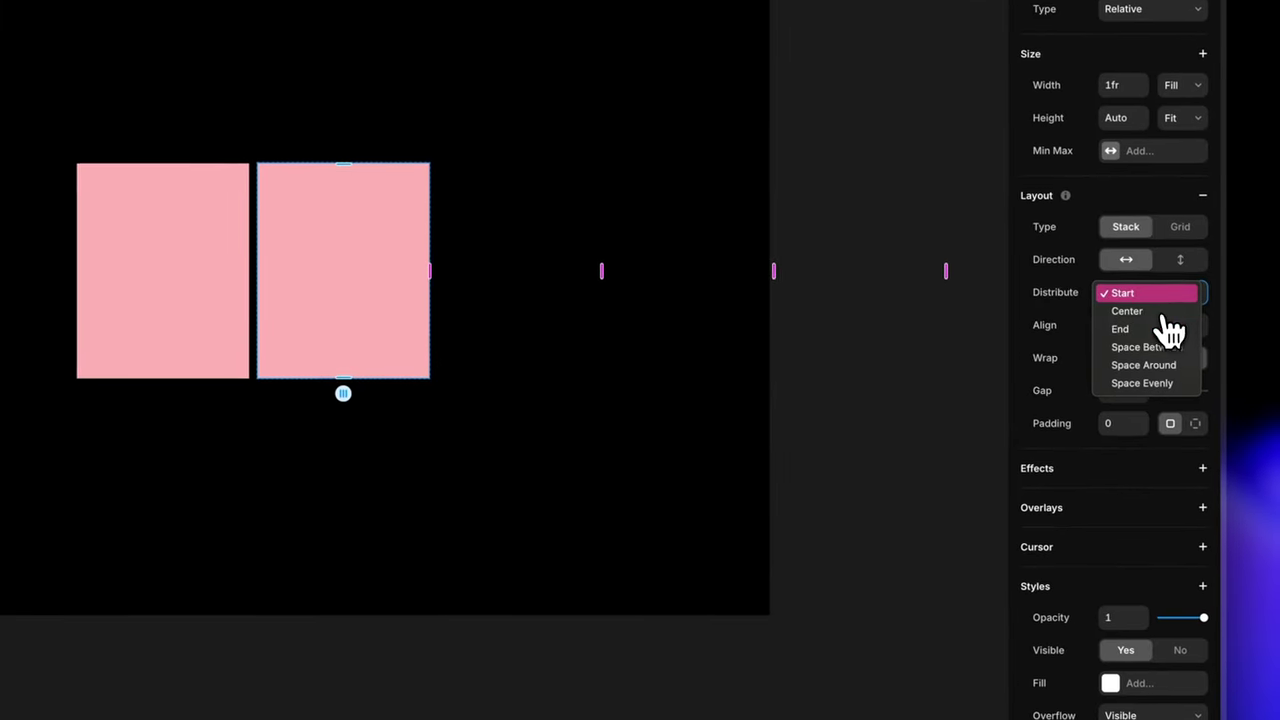
click(1177, 321)
key(Down)
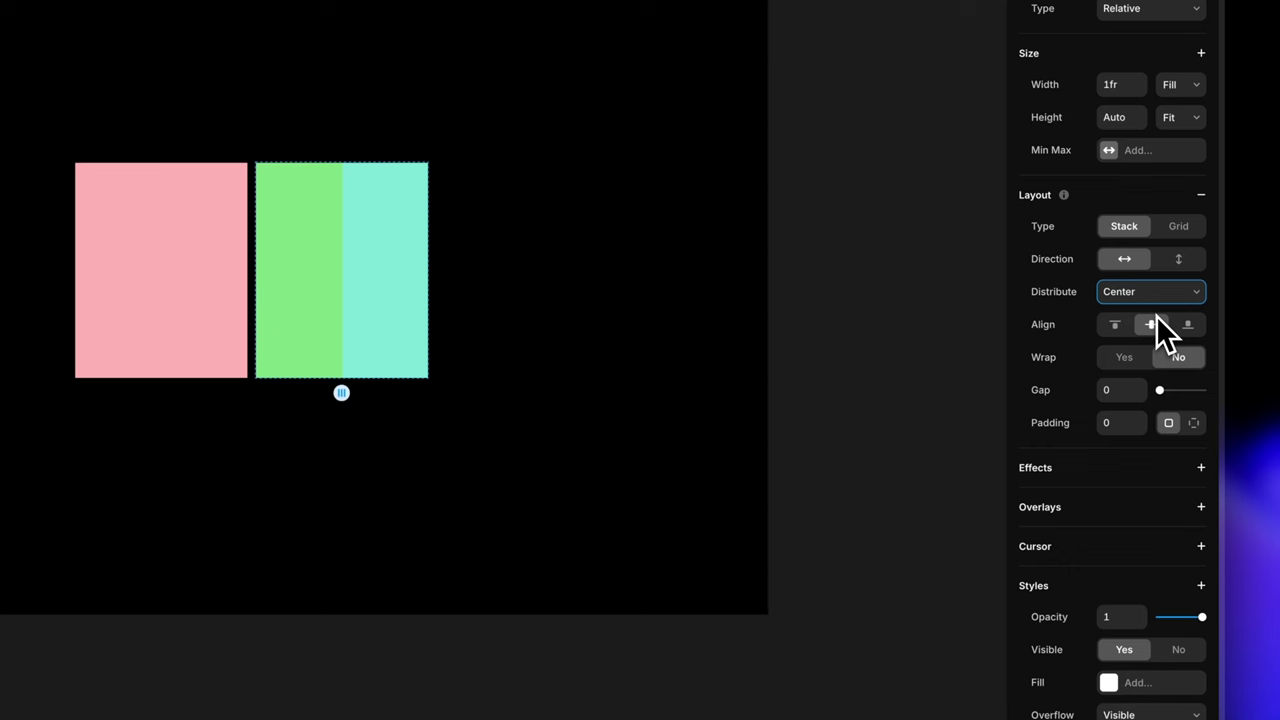
Give Page 2's Images Layer individual padding with 600 on the left so that only the yellow second image shows
click(1195, 423)
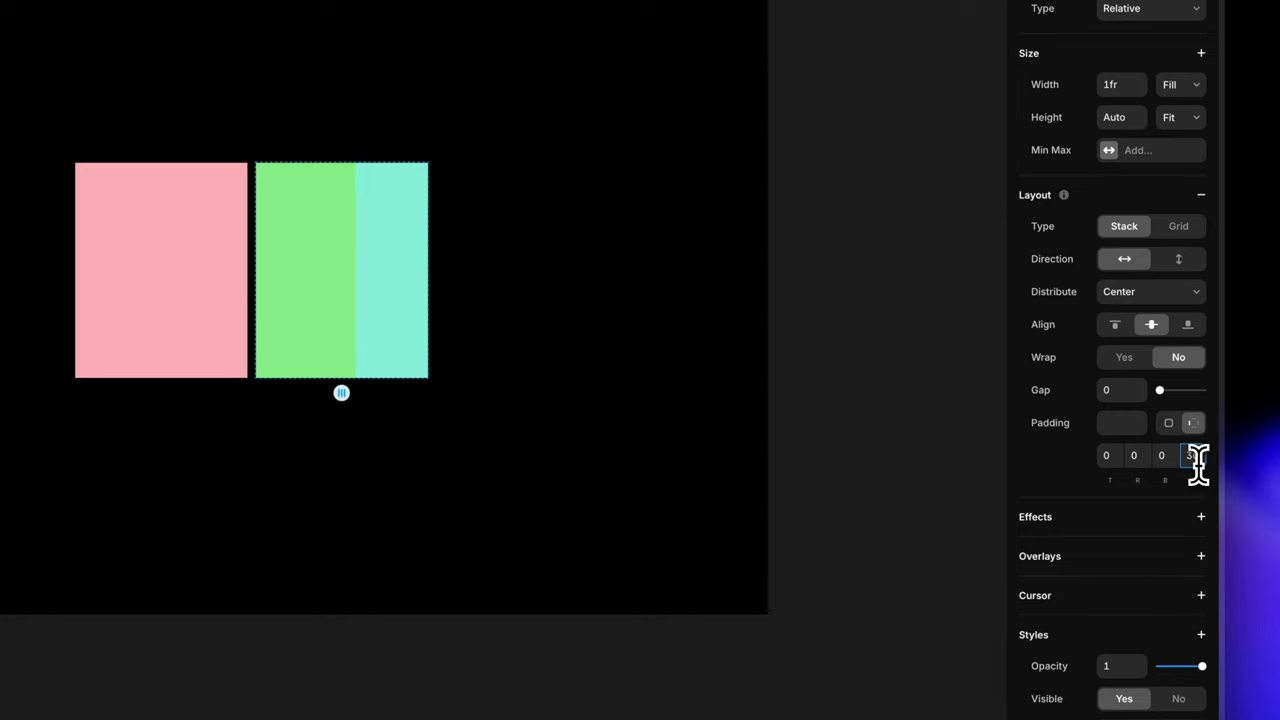
key(shift+Up)
key(shift+Up)
key(shift+Up)
key(shift+Up)
key(shift+Up)
key(shift+Up)
key(shift+Up)
key(shift+Up)
key(shift+Up)
key(shift+Up)
key(shift+Up)
key(shift+Up)
key(shift+Up)
key(shift+Up)
key(shift+Up)
key(shift+Up)
key(shift+Up)
key(shift+Up)
key(shift+Up)
key(shift+Up)
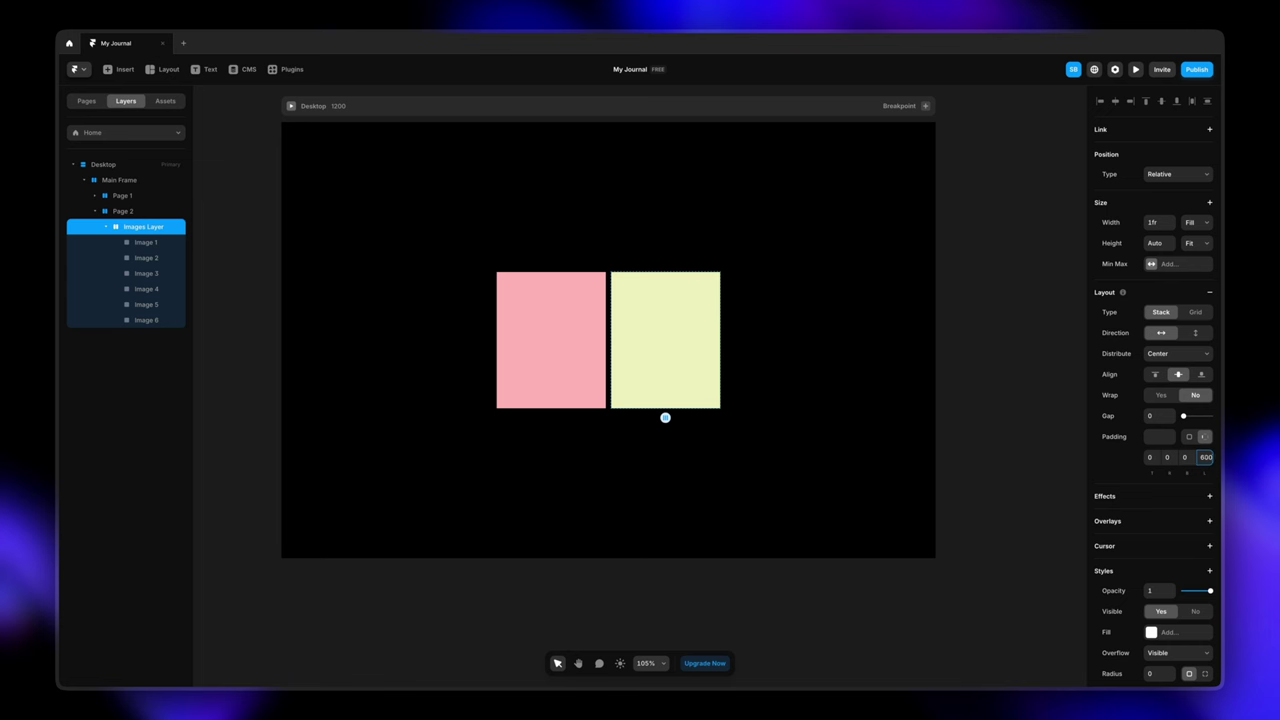
click(990, 417)
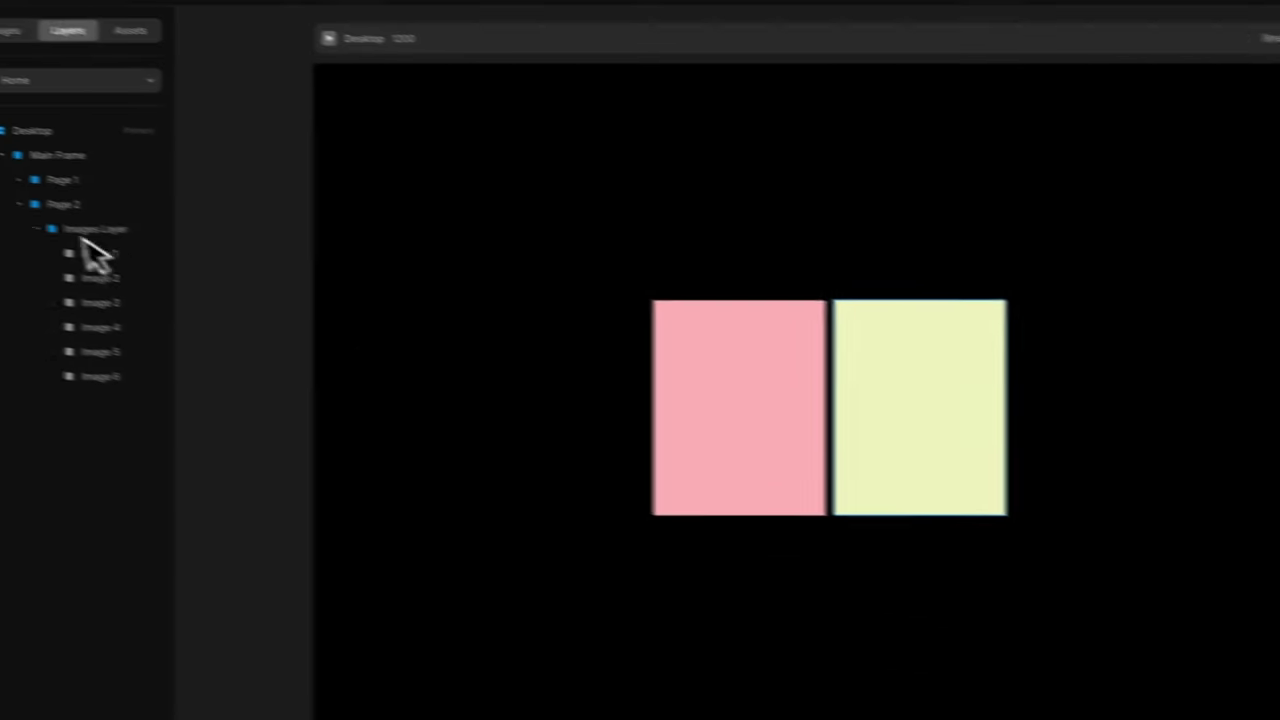
Collapse Page 2 in the layer tree, duplicate it, and rename the copy Page 3
click(19, 205)
click(62, 210)
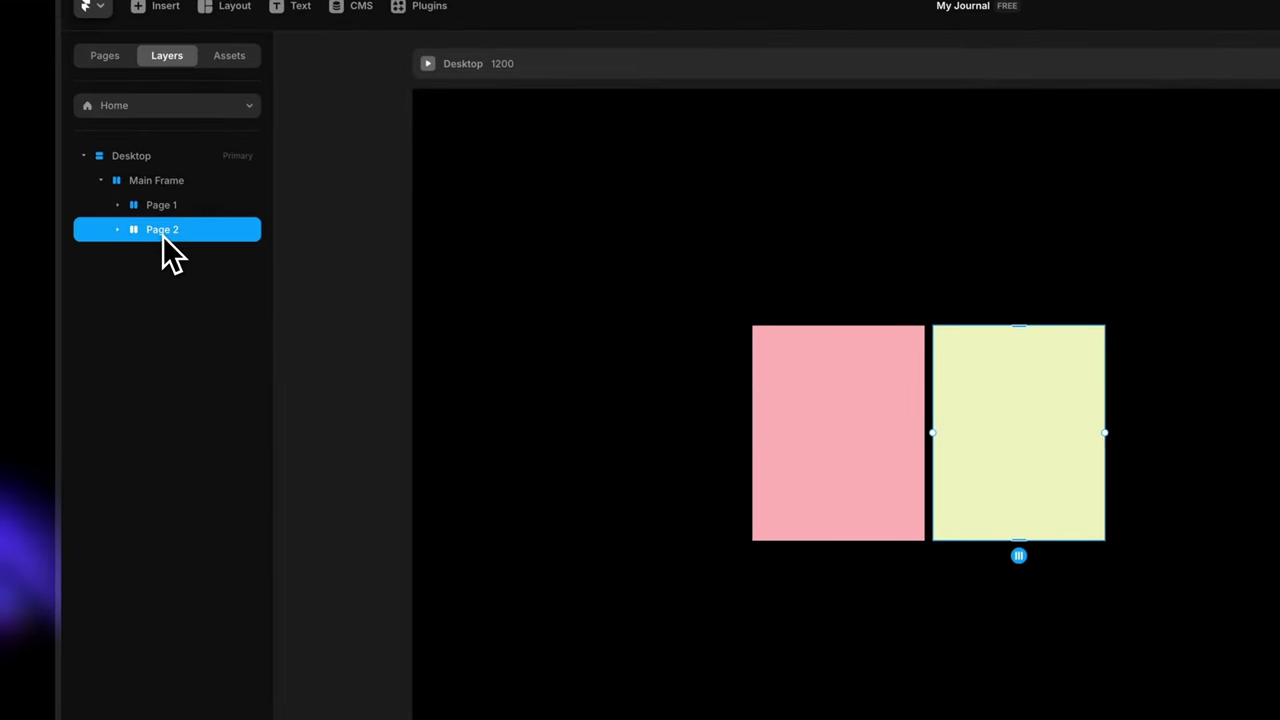
key(ctrl+d)
double_click(170, 254)
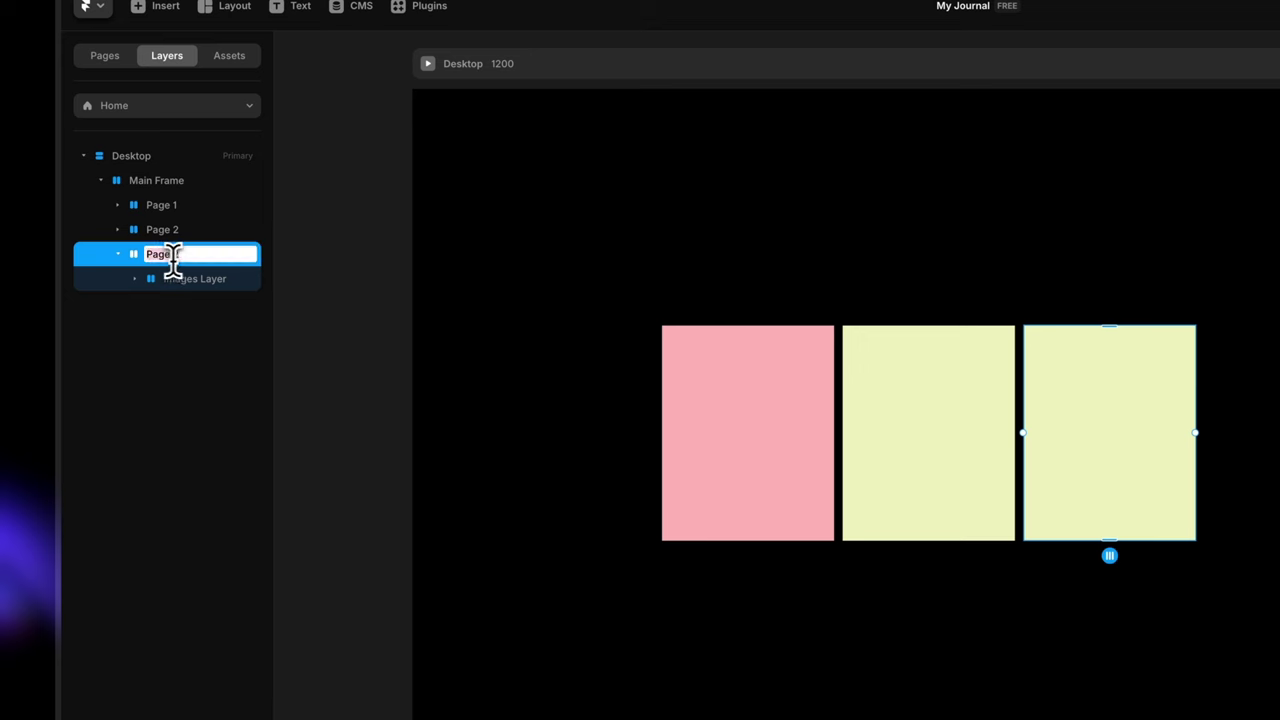
click(191, 340)
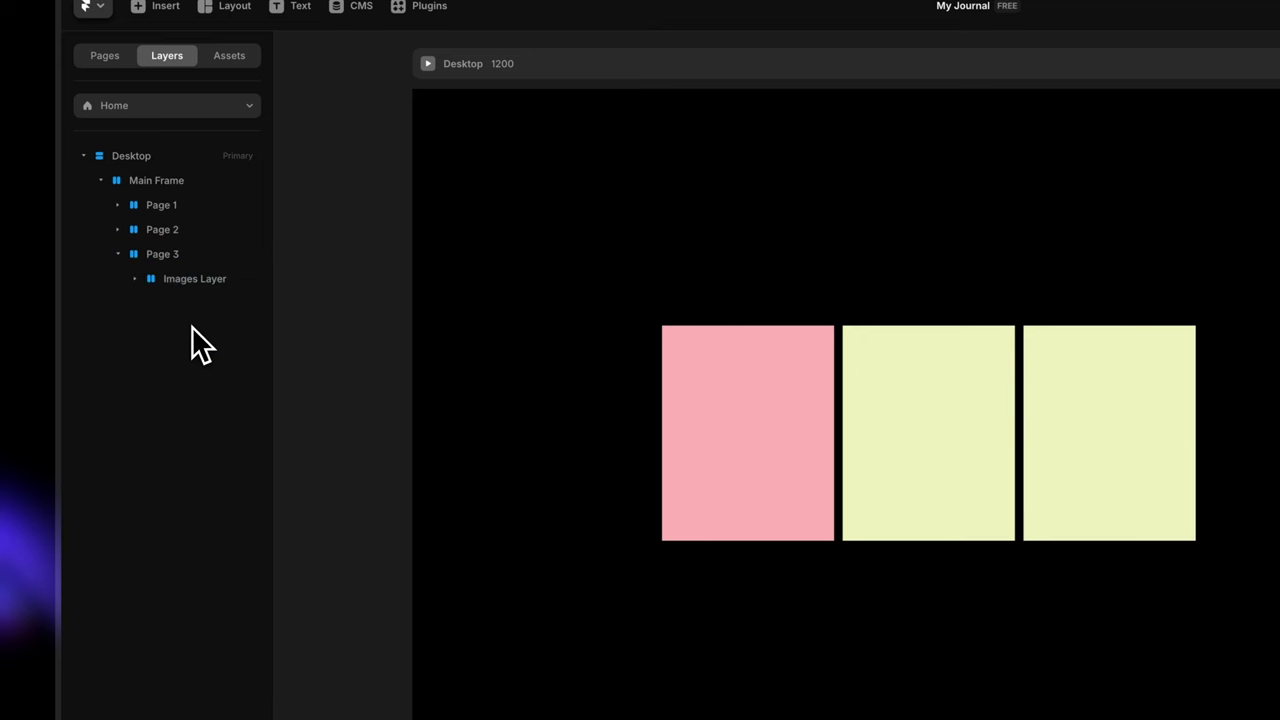
Reduce the left padding of Page 3's Images Layer until only the green third image shows
click(201, 280)
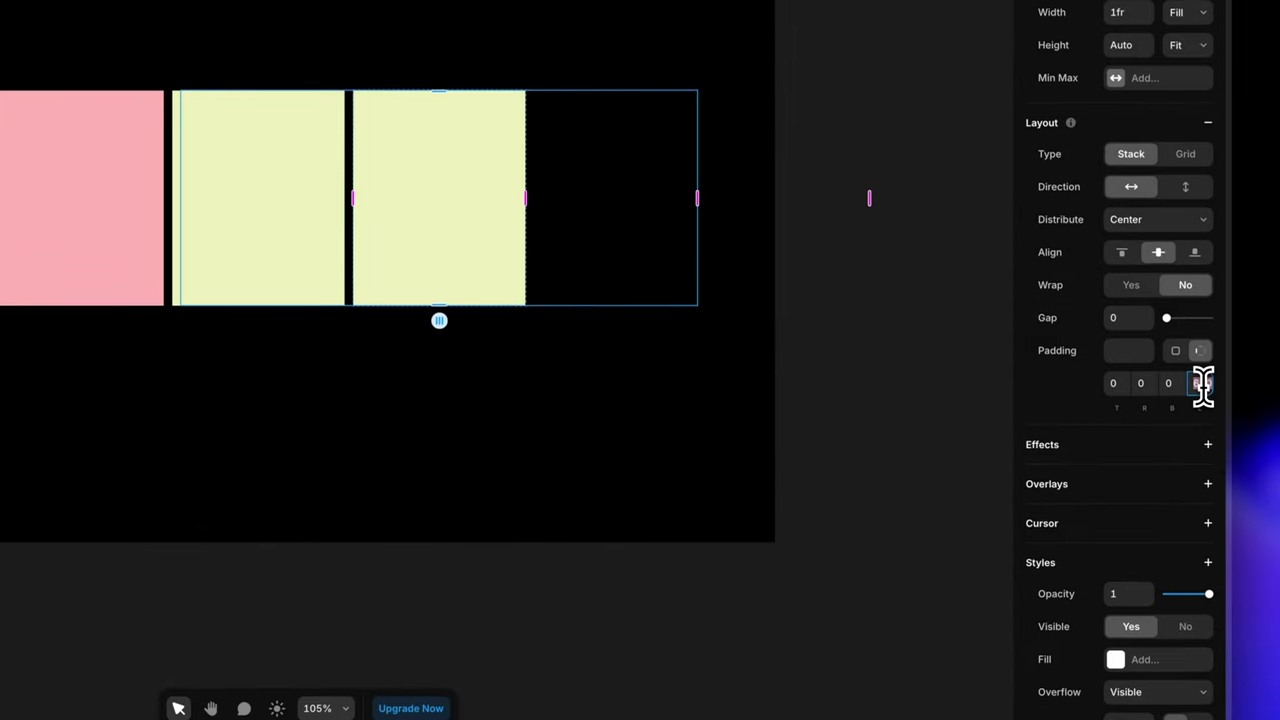
key(shift+Down)
key(shift+Down)
key(shift+Down)
key(shift+Down)
key(shift+Down)
key(shift+Down)
key(shift+Down)
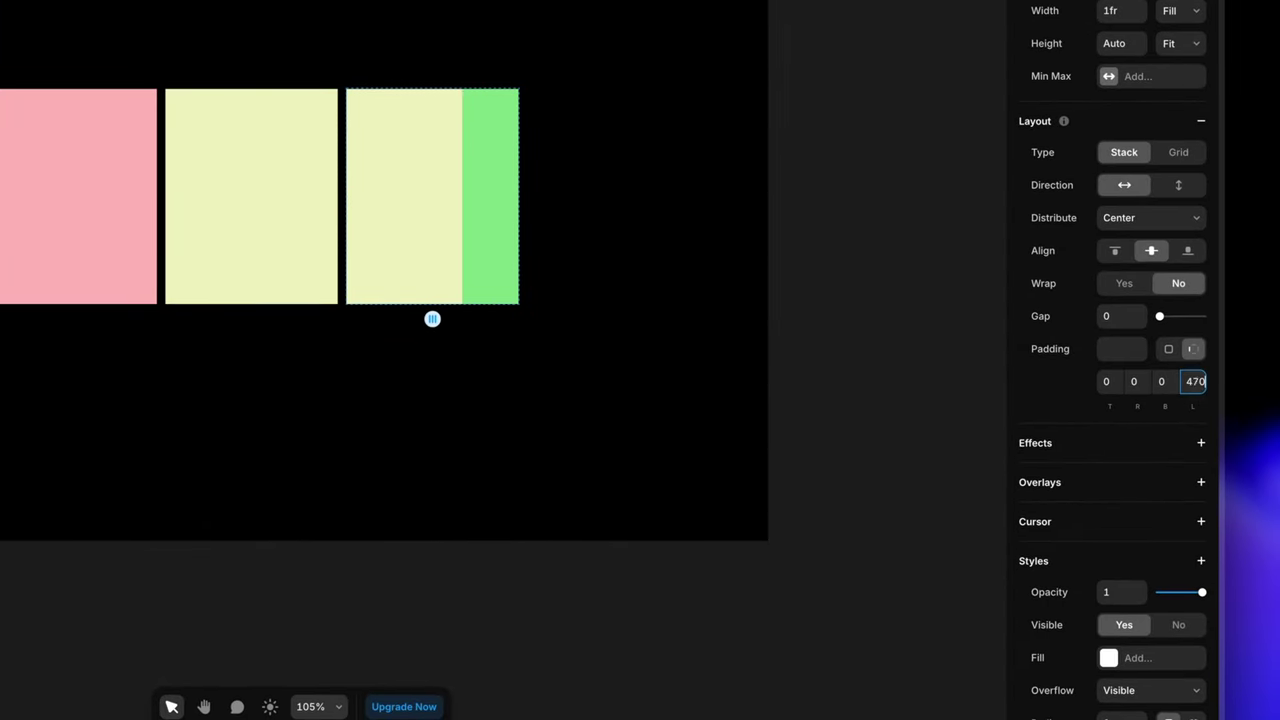
key(shift+Down)
key(shift+Down)
key(shift+Down)
key(shift+Down)
key(shift+Down)
key(shift+Down)
key(shift+Down)
key(shift+Down)
key(shift+Down)
key(shift+Down)
key(shift+Down)
key(shift+Down)
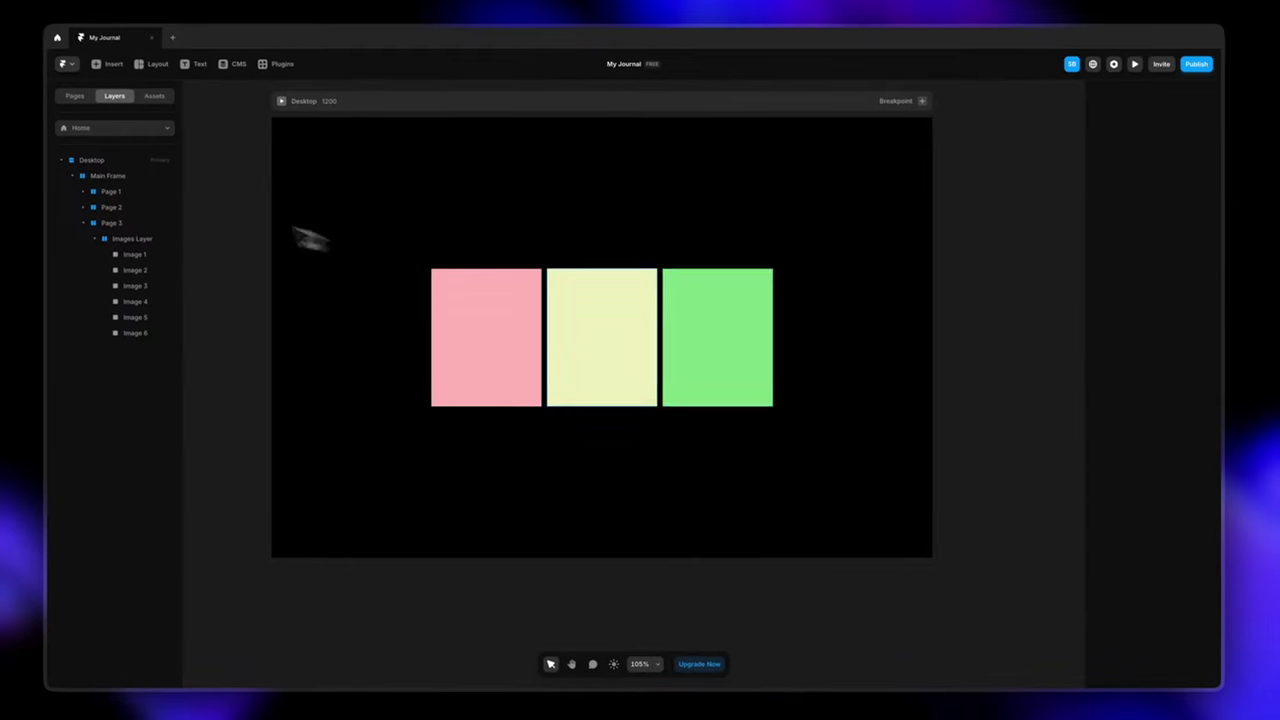
click(149, 246)
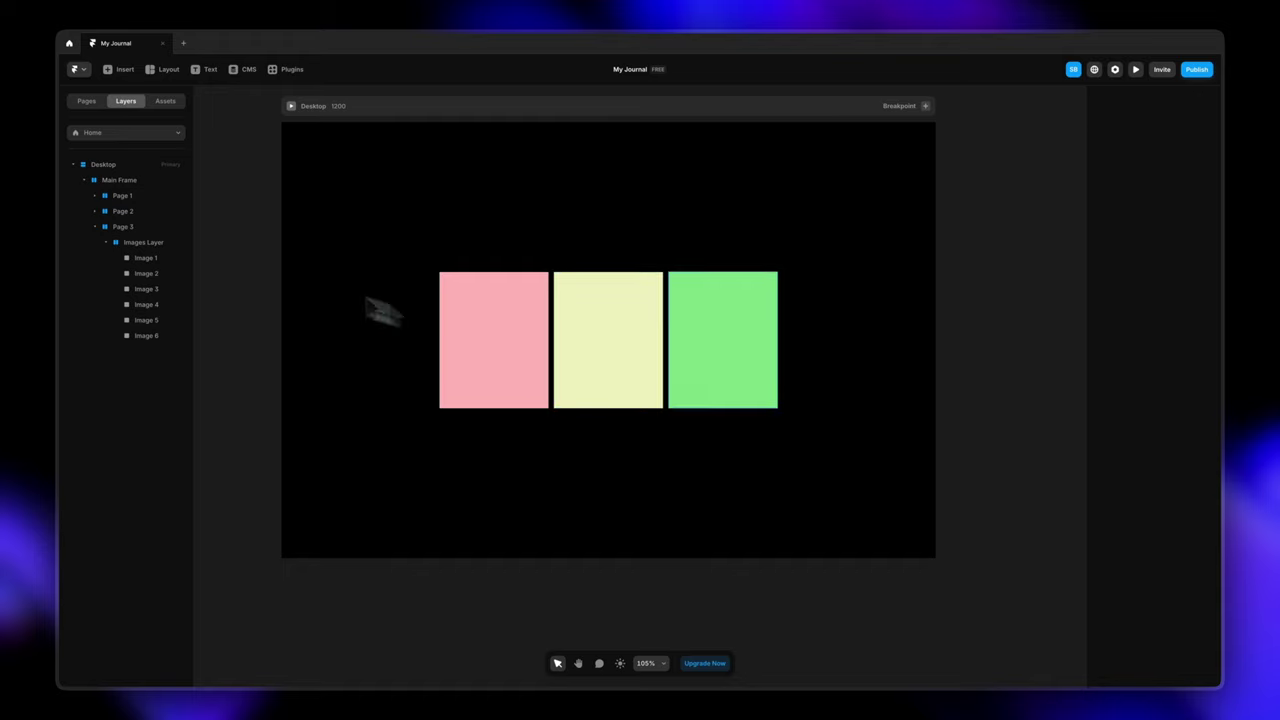
Wrap Page 1, Page 2 and Page 3 together in a new stack and rename it Pages
click(96, 226)
click(126, 211)
shift+click(140, 222)
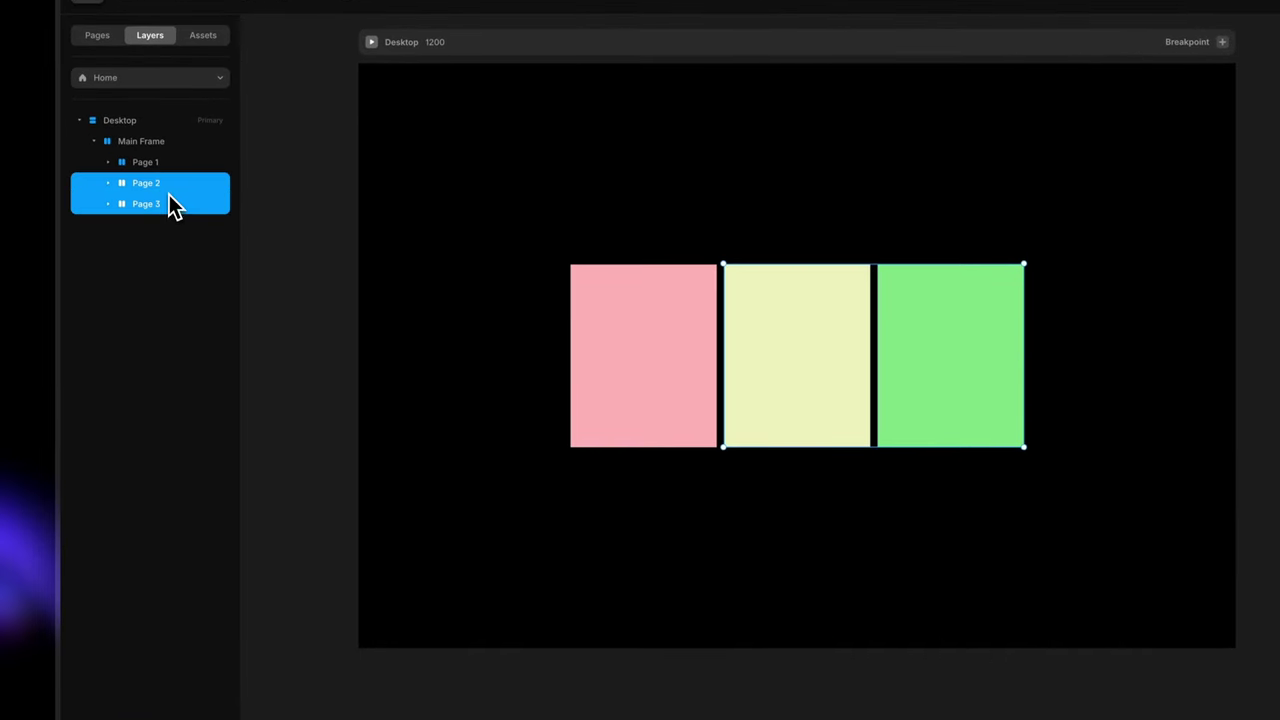
shift+click(169, 166)
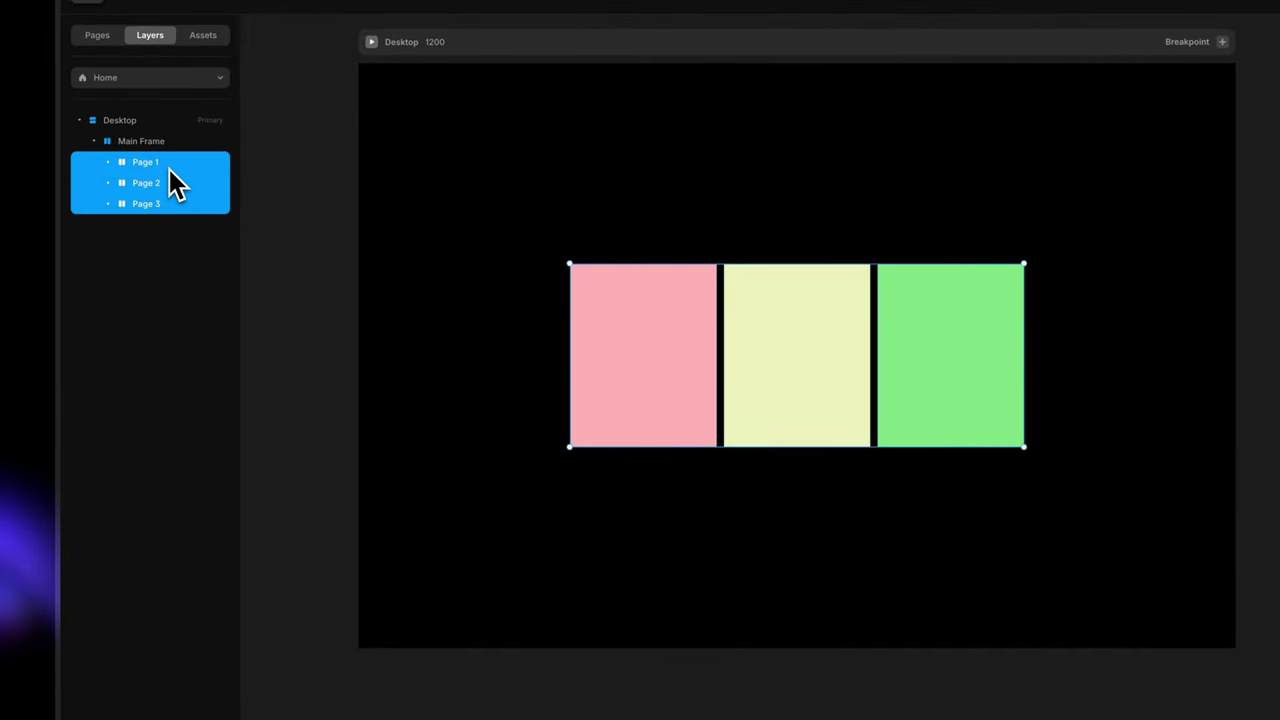
right_click(169, 169)
click(220, 510)
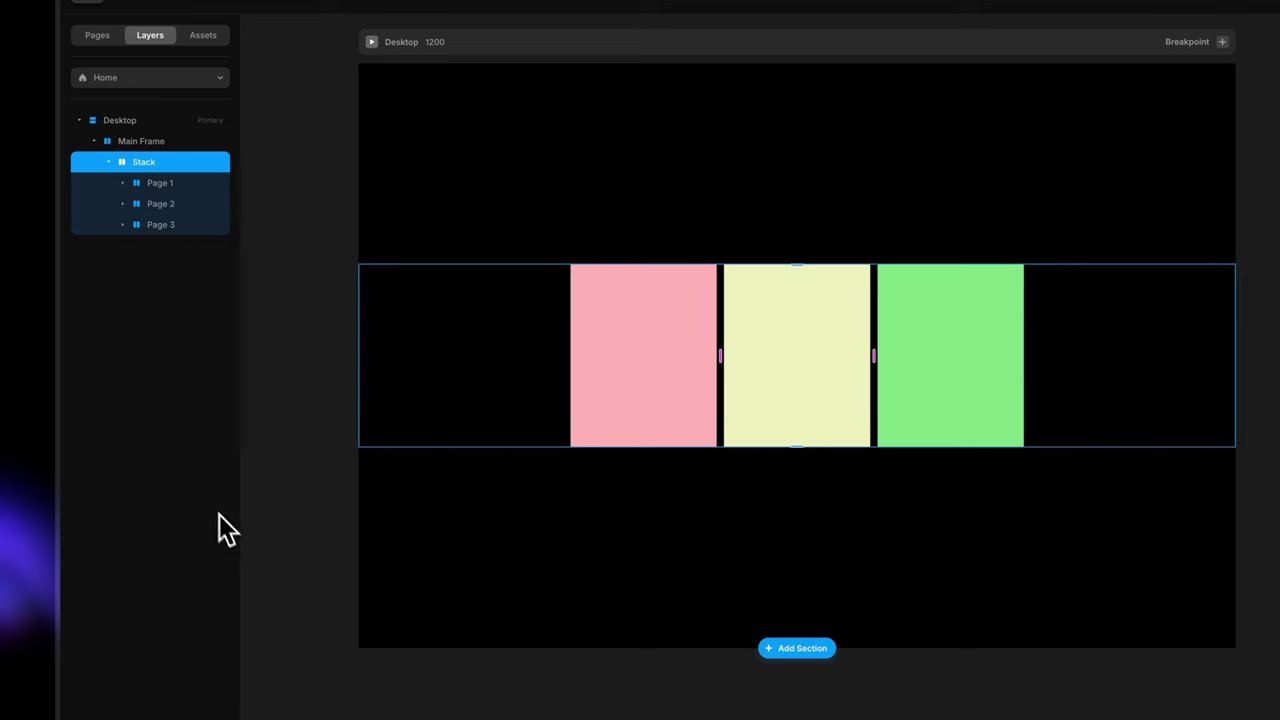
text(Pages)
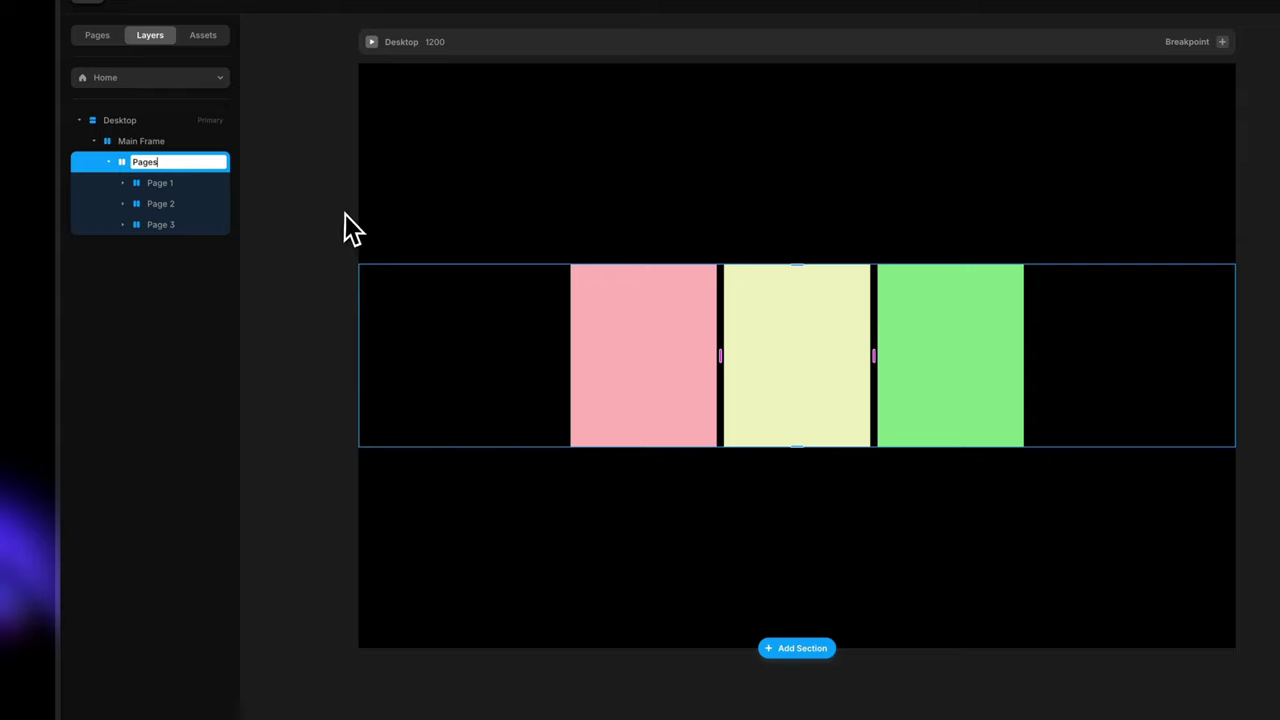
click(353, 222)
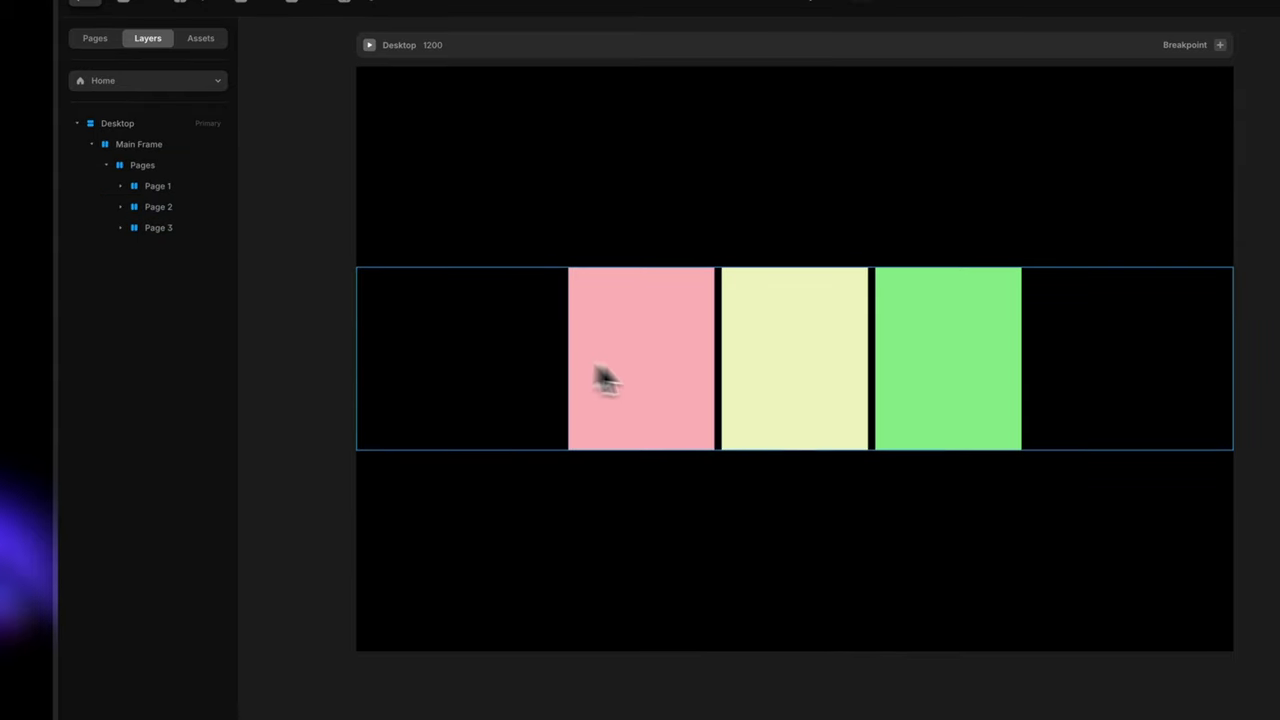
Set the width of the Pages stack to Fit Content
click(146, 188)
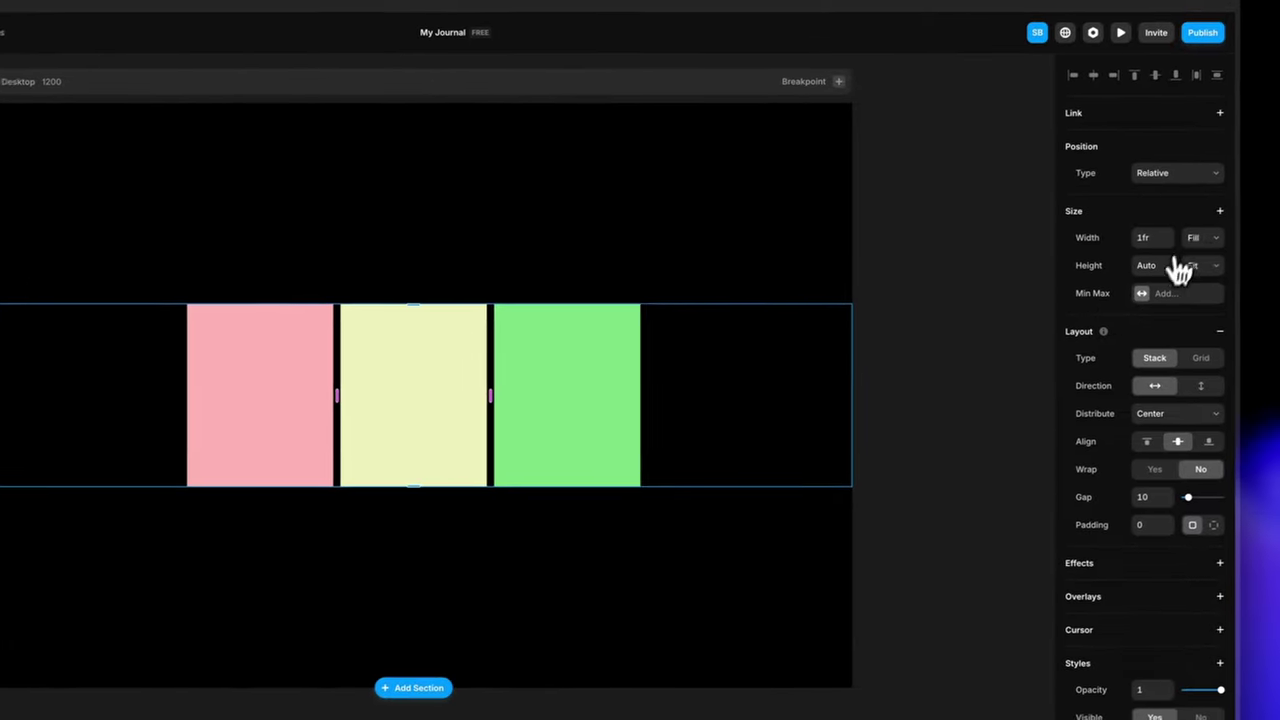
click(1203, 240)
click(1207, 266)
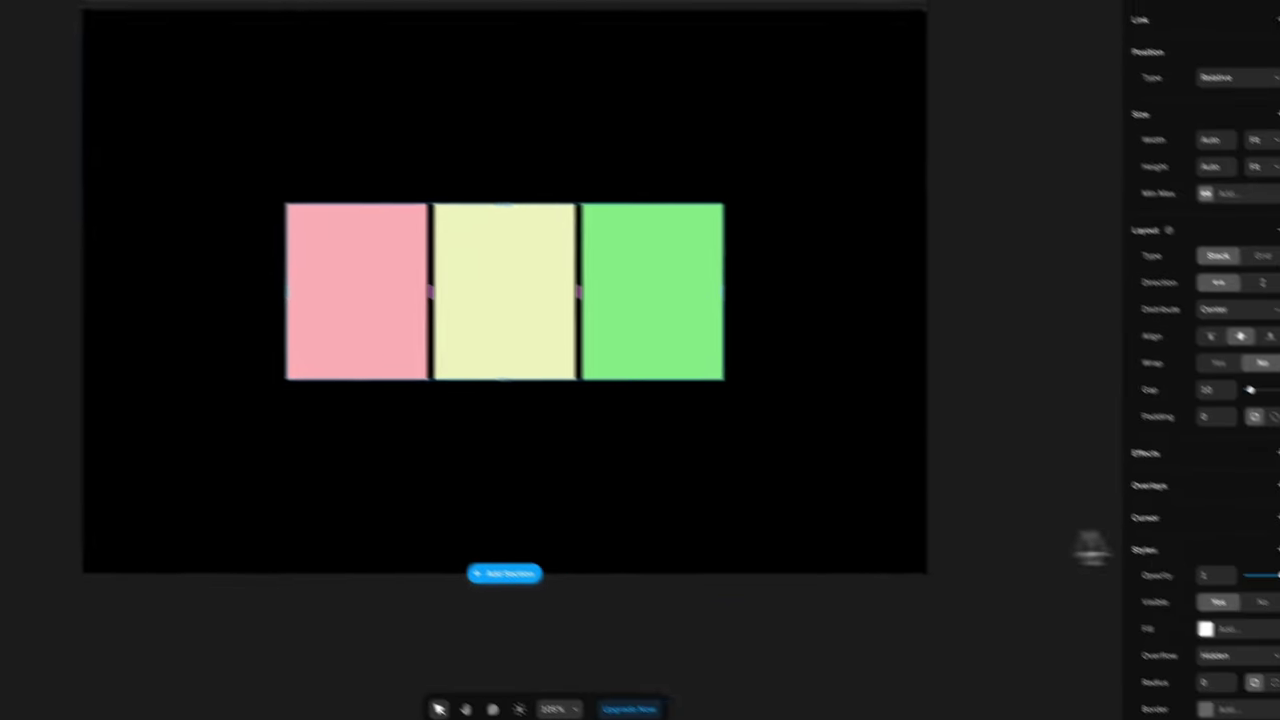
Add a Rotate transform to the Pages stack and switch it to 3D
scroll(1252, 555, down, 3)
click(1225, 584)
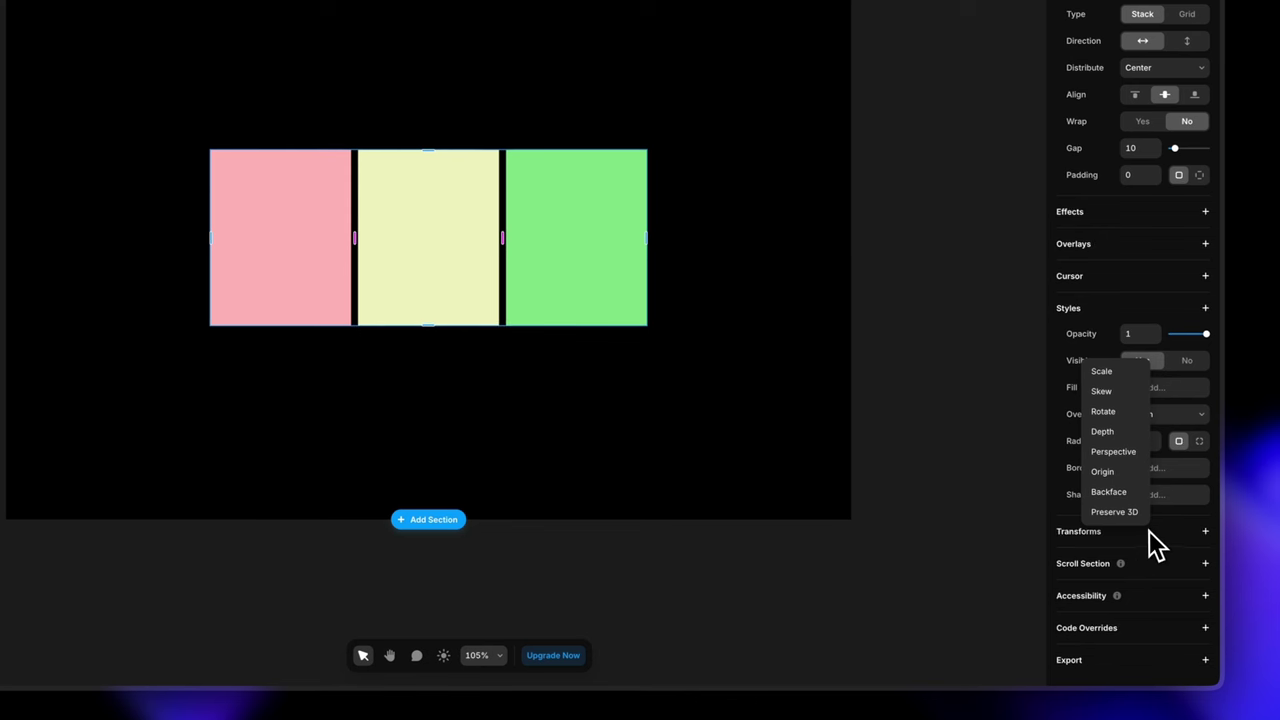
click(1118, 412)
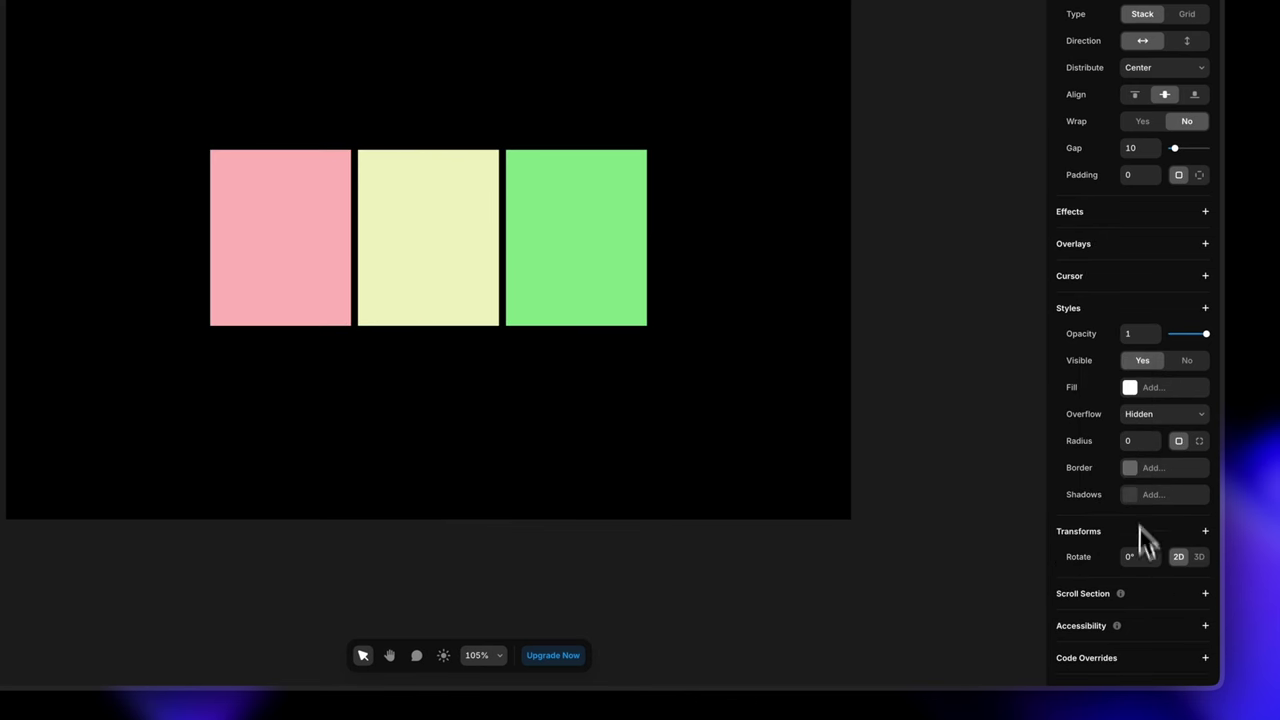
click(1199, 557)
scroll(1145, 570, down, 1)
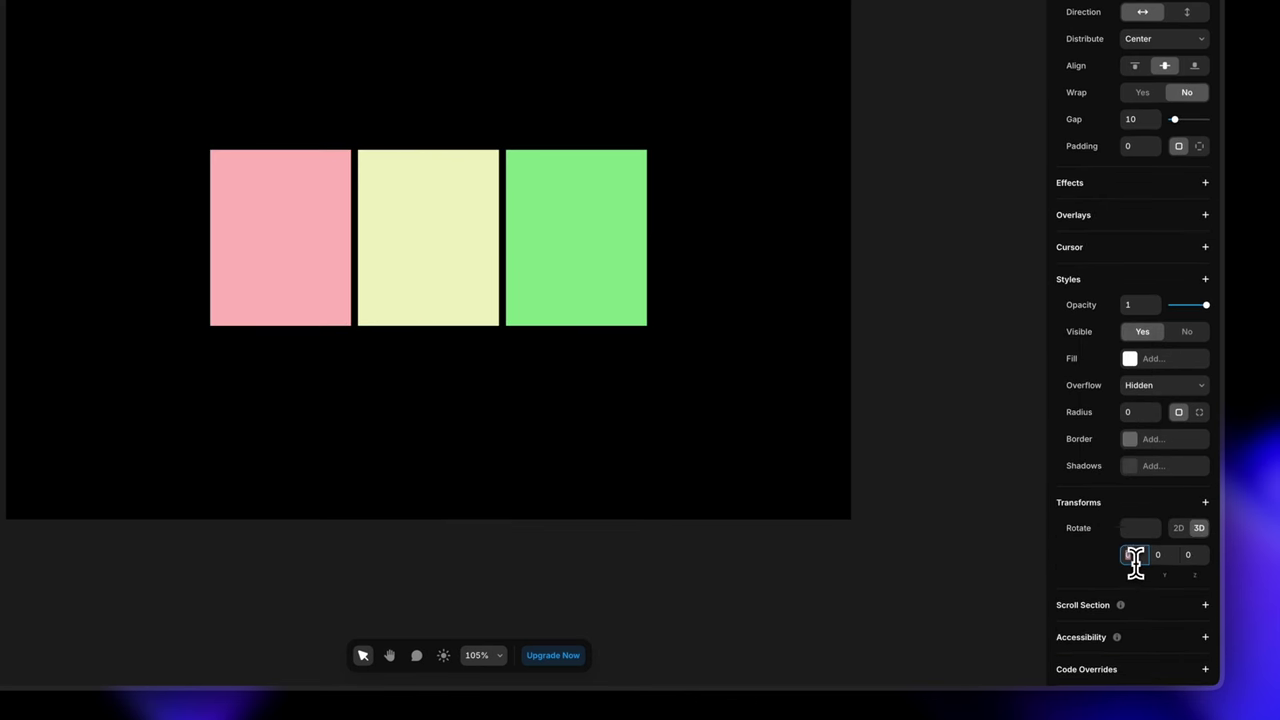
Set the 3D rotation of the Pages stack to 10 on X and -20 on Y
key(shift+Up)
key(shift+Up)
click(1163, 560)
key(shift+Up)
key(shift+Up)
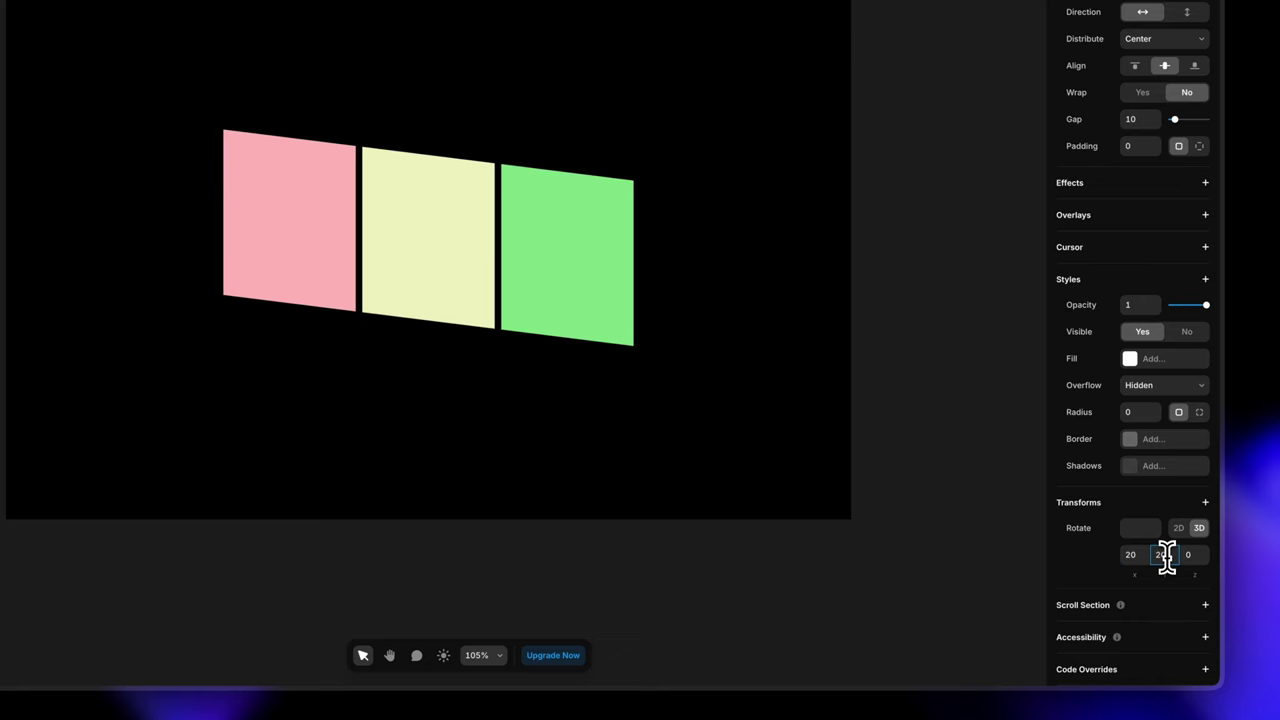
key(shift+Down)
key(shift+Down)
key(shift+Down)
key(shift+Down)
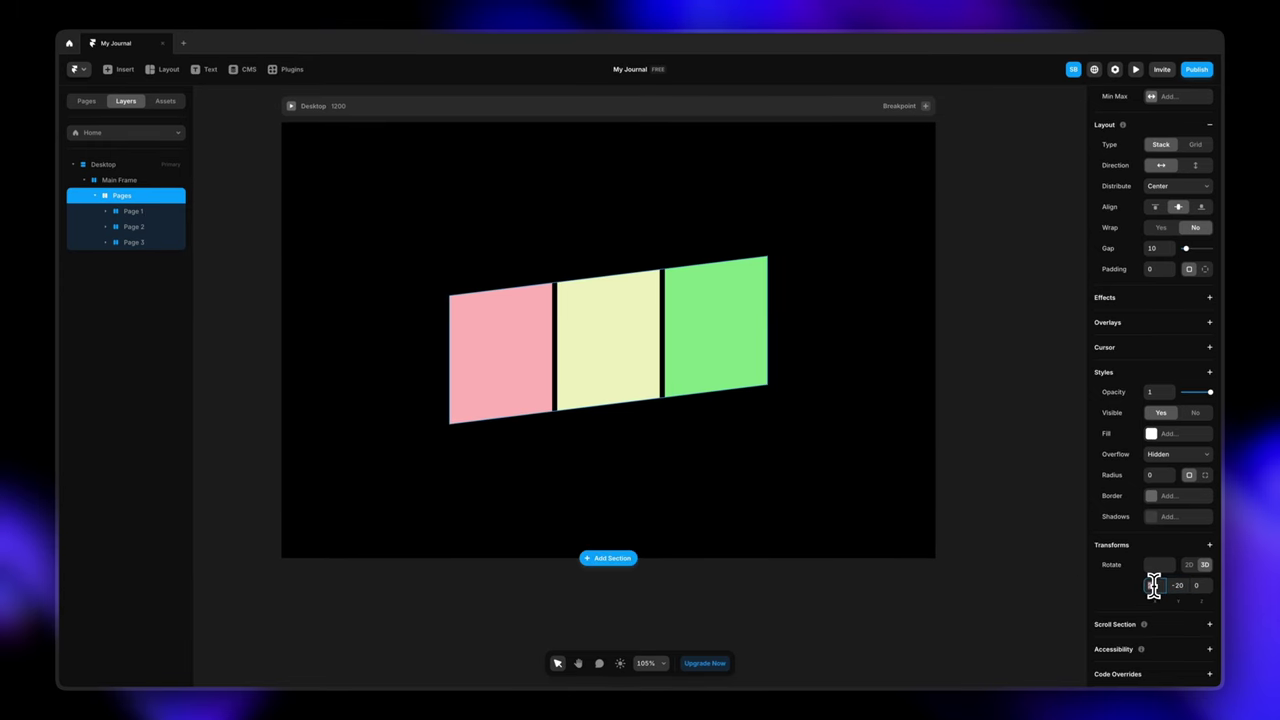
key(shift+Down)
key(shift+Down)
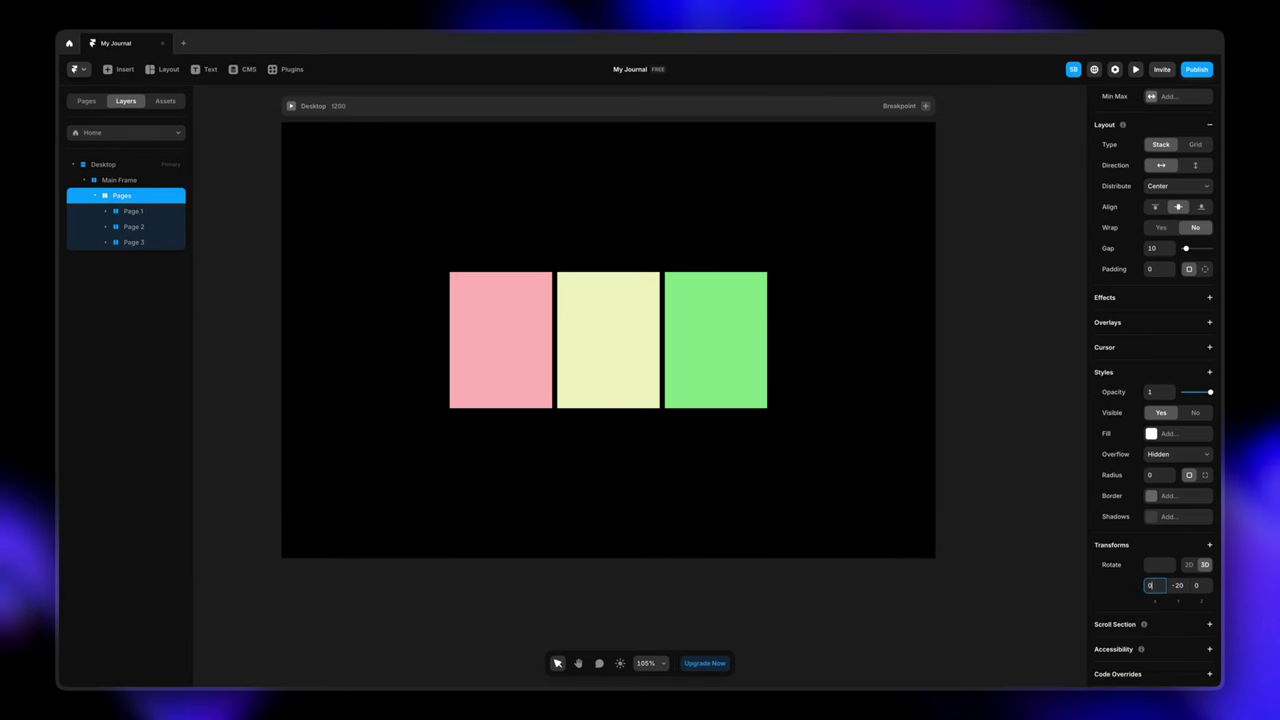
key(shift+Up)
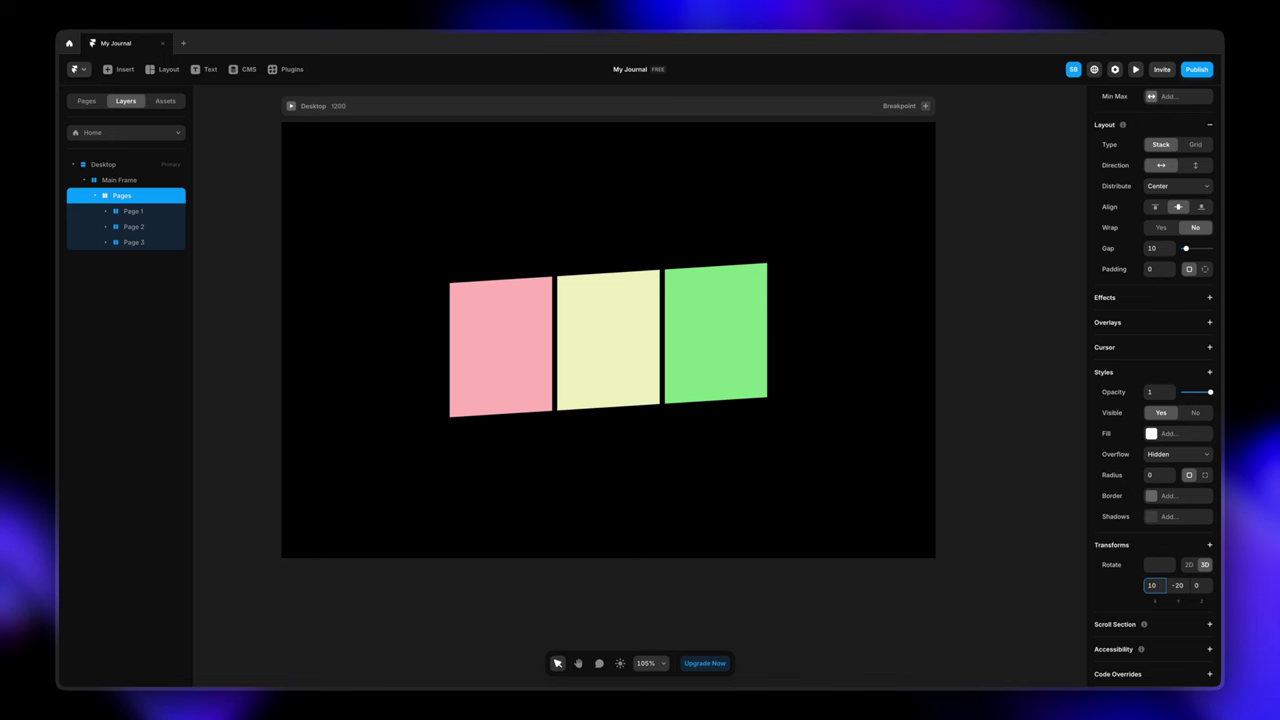
Add a 3D Rotate transform to Page 1, try out its Y rotation, and return it to 0
click(150, 212)
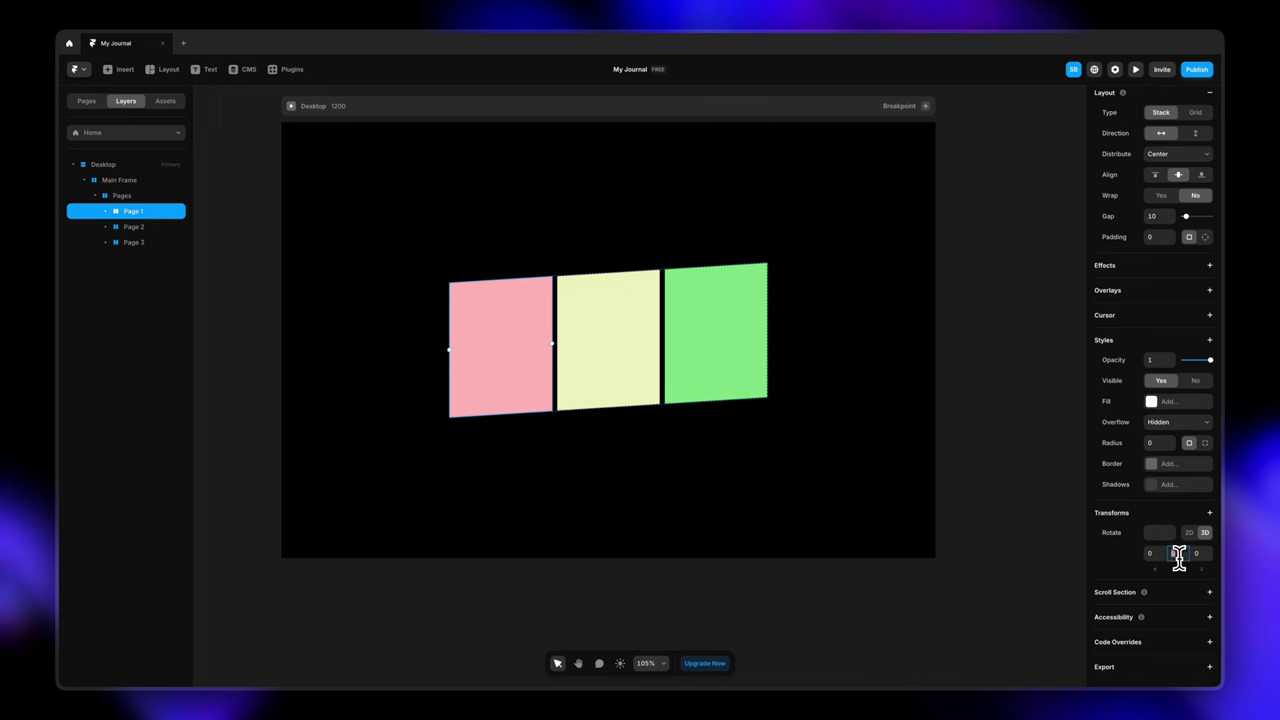
key(shift+Up)
key(shift+Up)
key(shift+Up)
key(shift+Up)
key(shift+Up)
key(shift+Up)
key(shift+Down)
key(shift+Down)
key(shift+Down)
key(shift+Down)
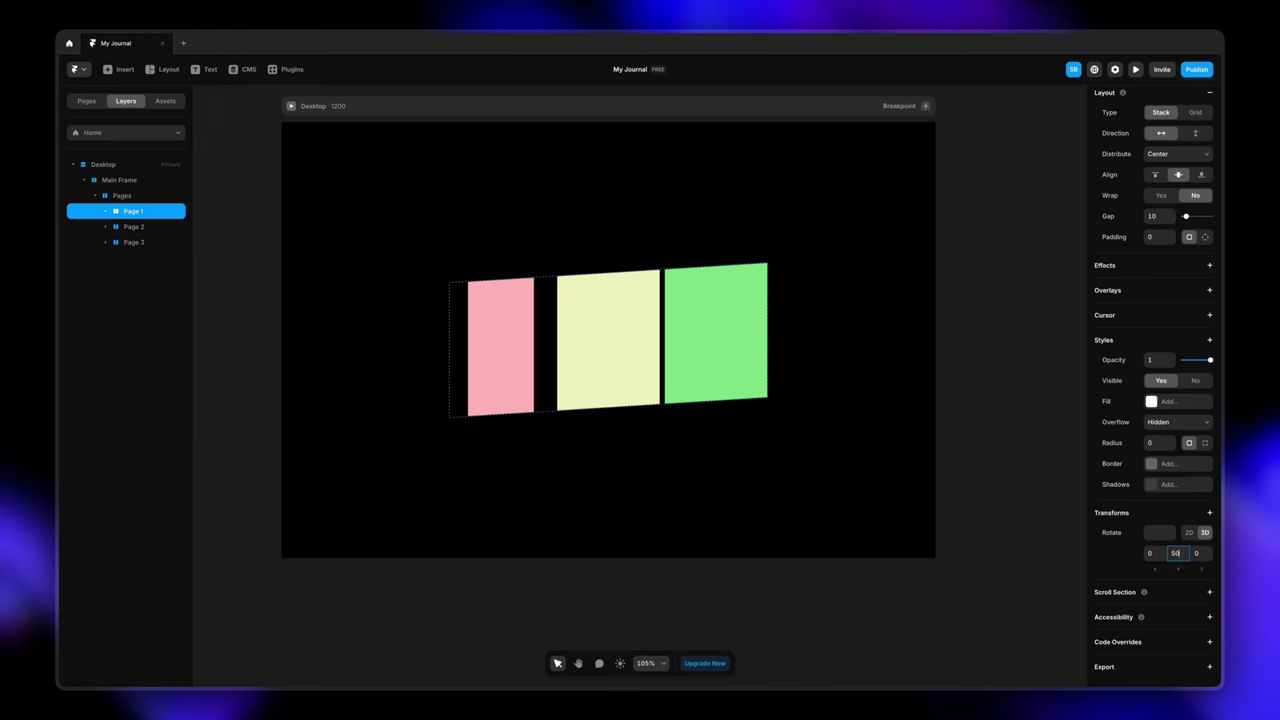
key(shift+Down)
key(shift+Down)
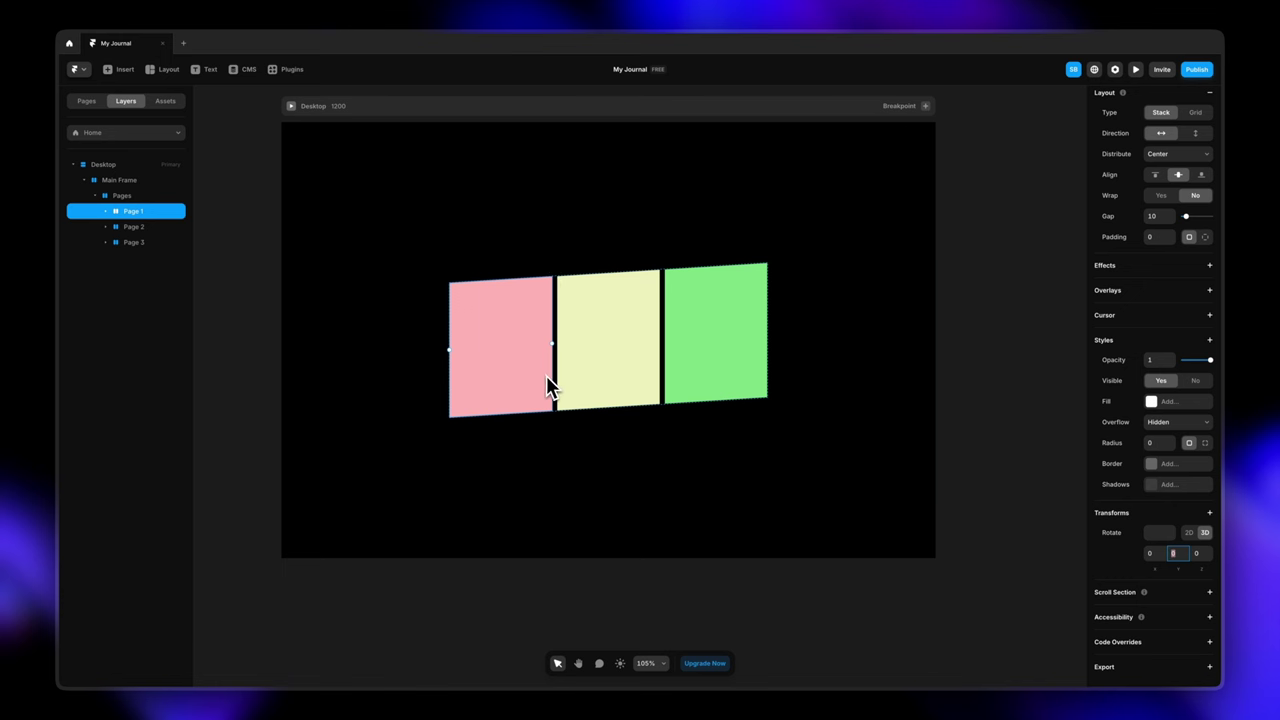
Draw a white square frame on the empty canvas beside the Desktop breakpoint
scroll(547, 377, left, 2)
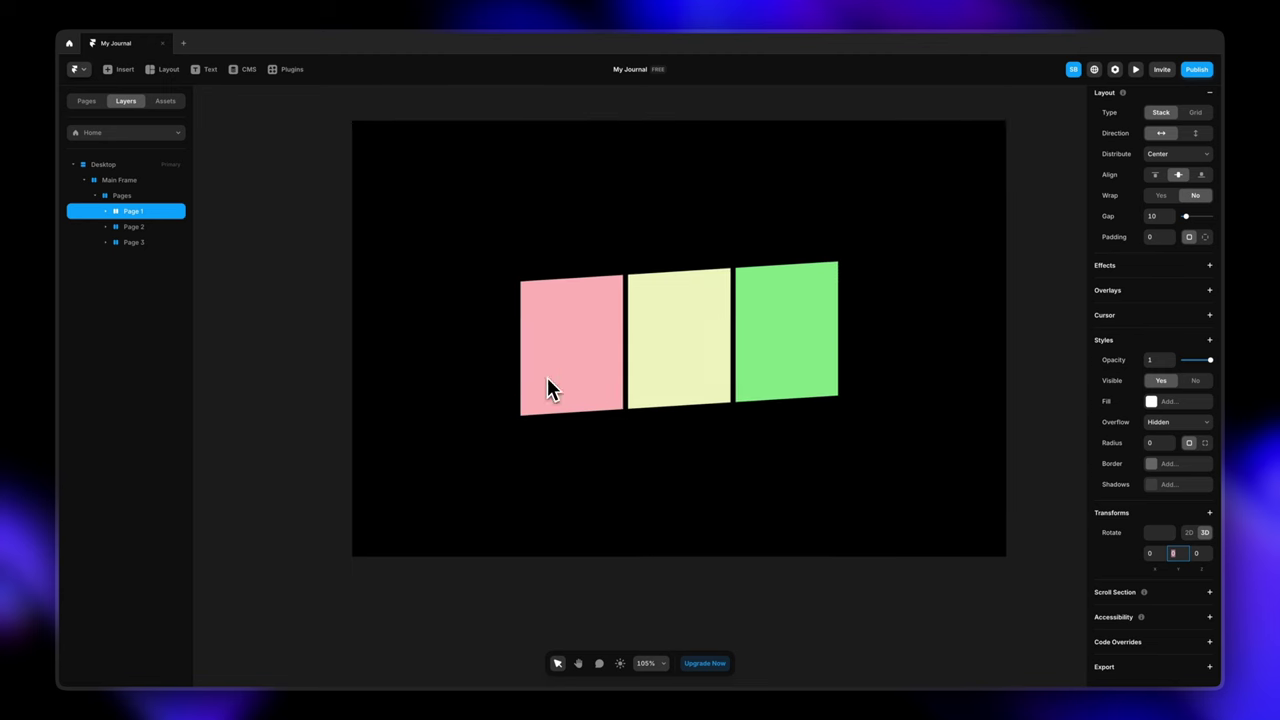
scroll(547, 377, down, 4)
scroll(547, 377, left, 1)
scroll(432, 387, left, 1)
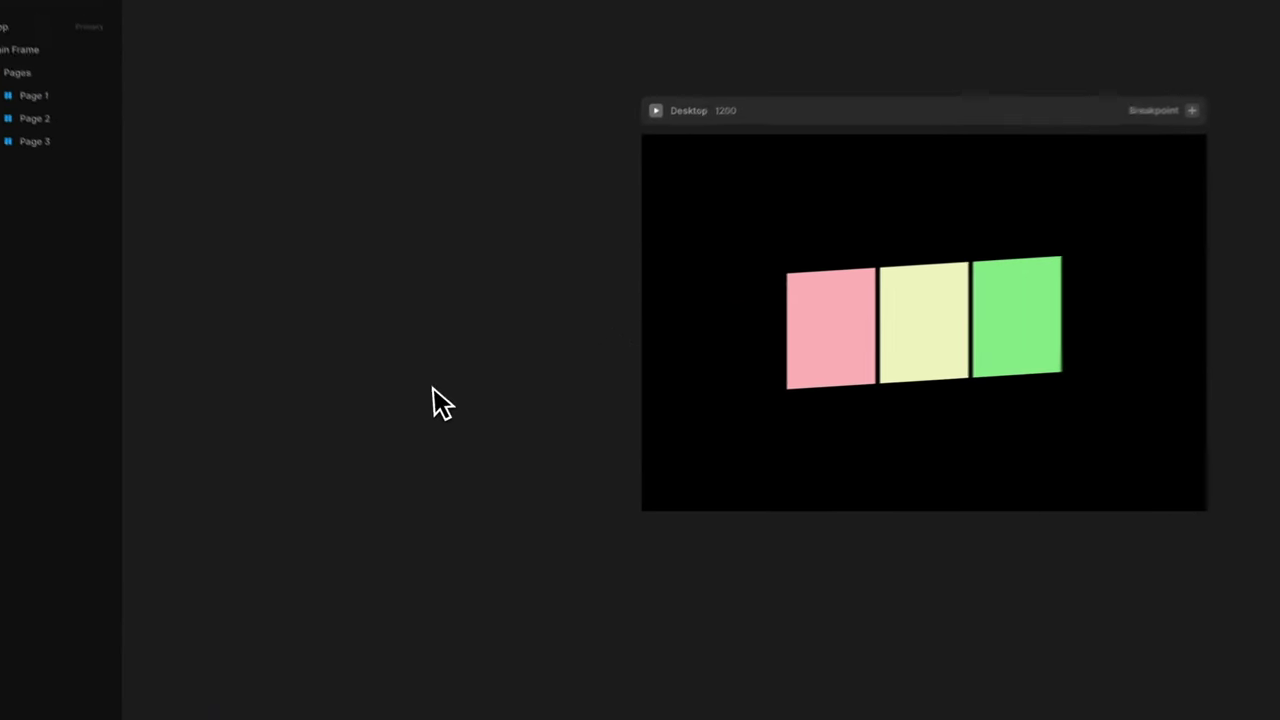
key(f)
drag(290, 302, 497, 491)
drag(405, 430, 484, 400)
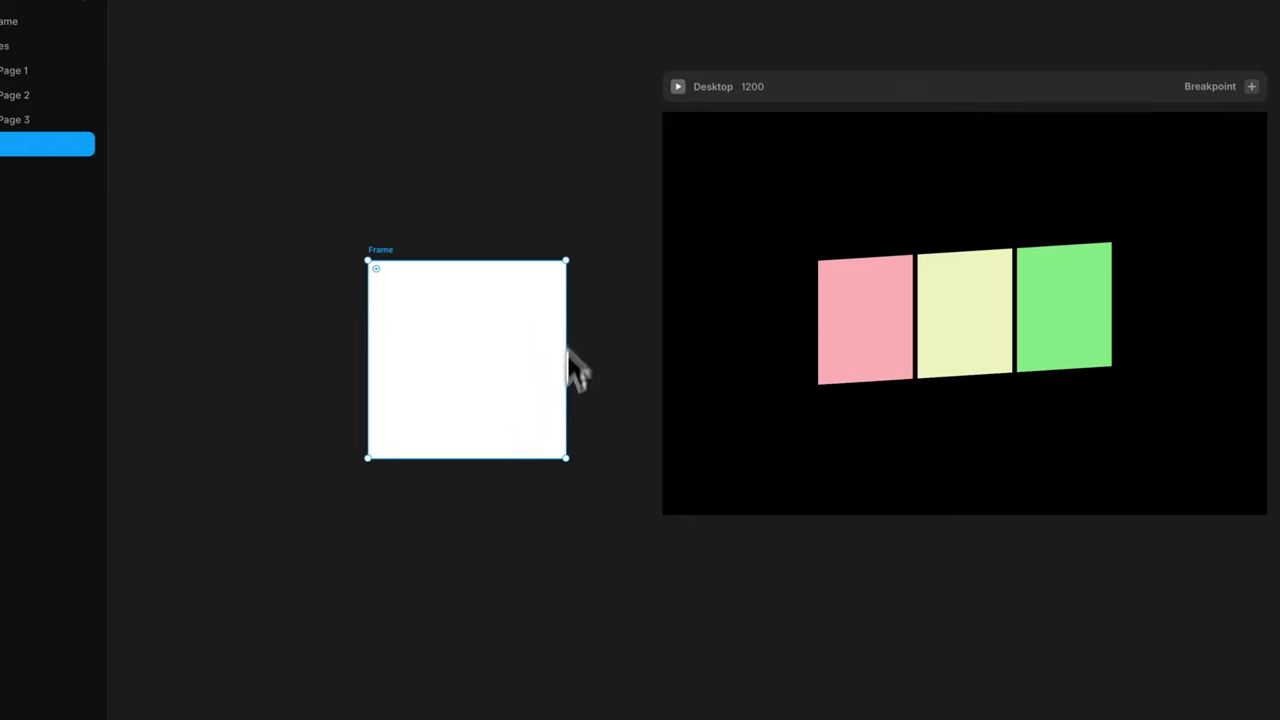
click(532, 484)
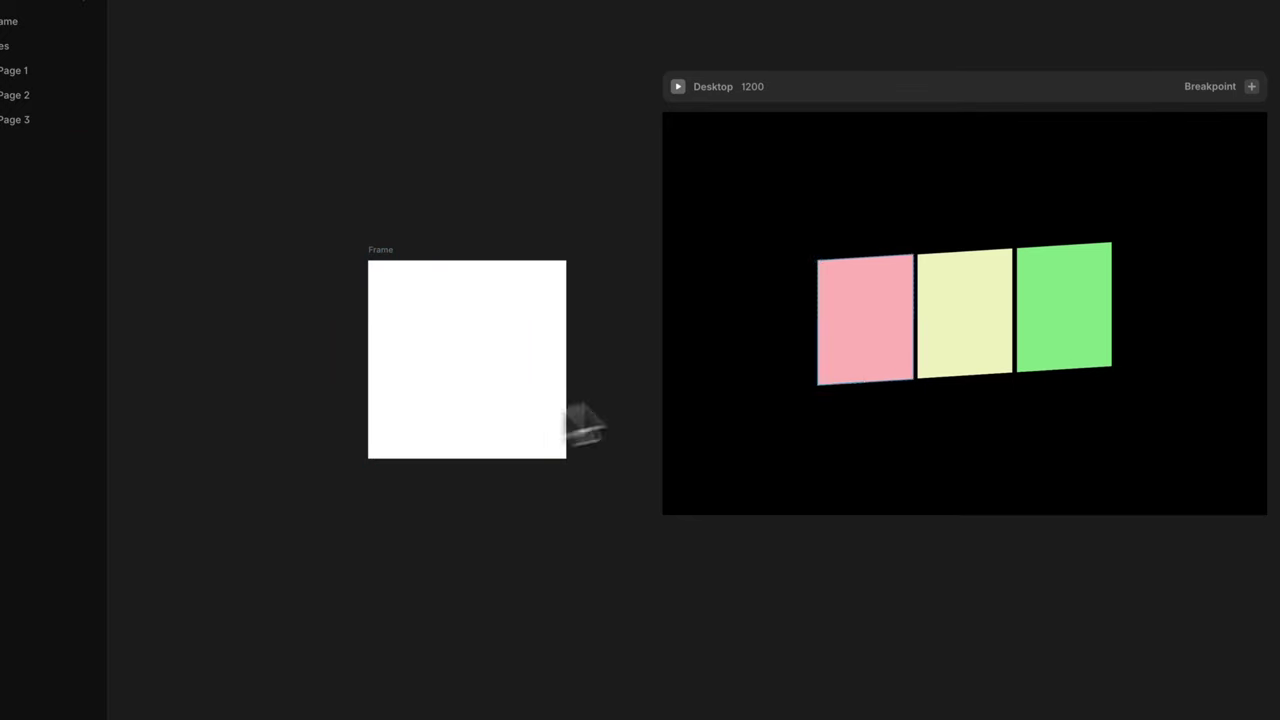
Try a Y rotation of 10 on Page 1, return it to 0, and add an Origin transform
click(855, 361)
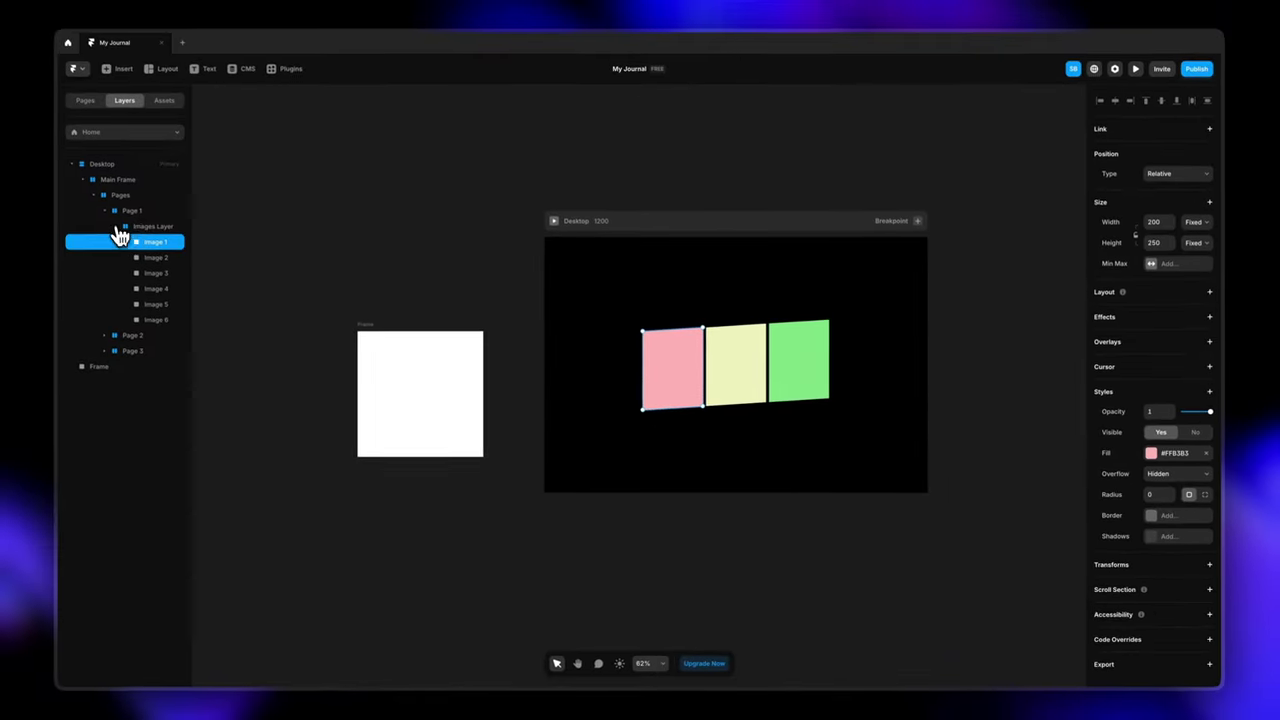
click(106, 211)
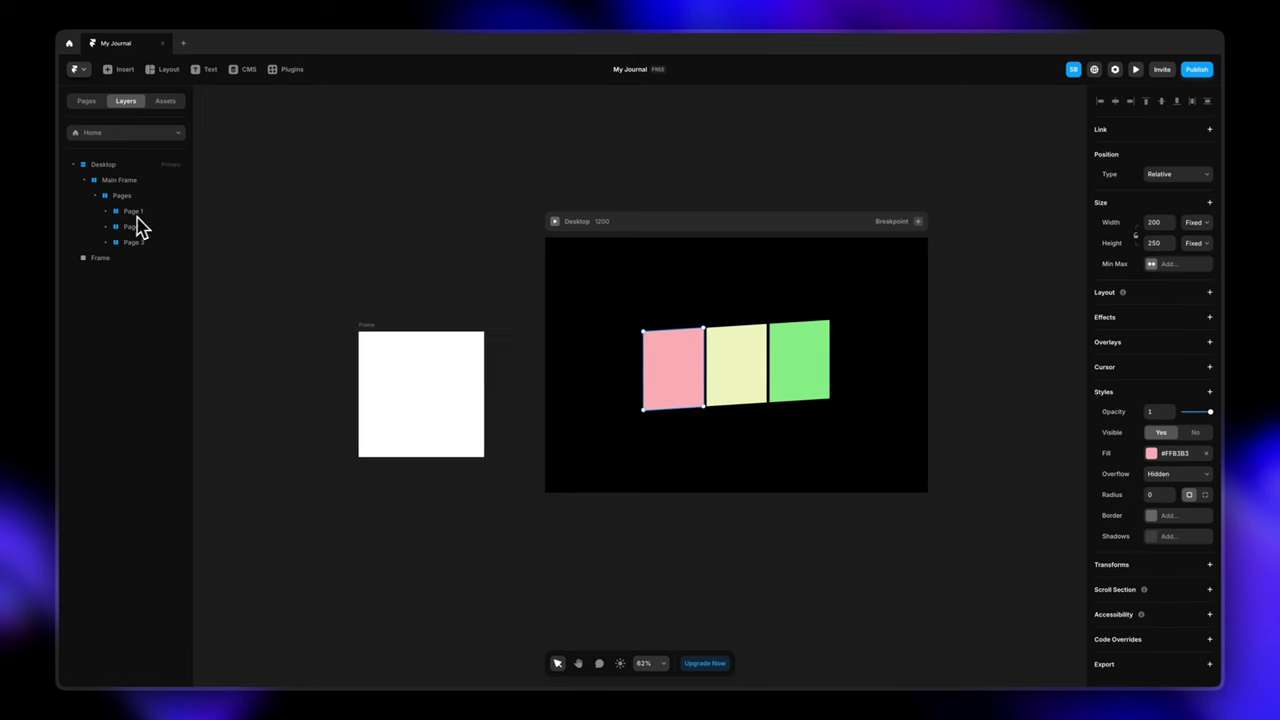
click(133, 213)
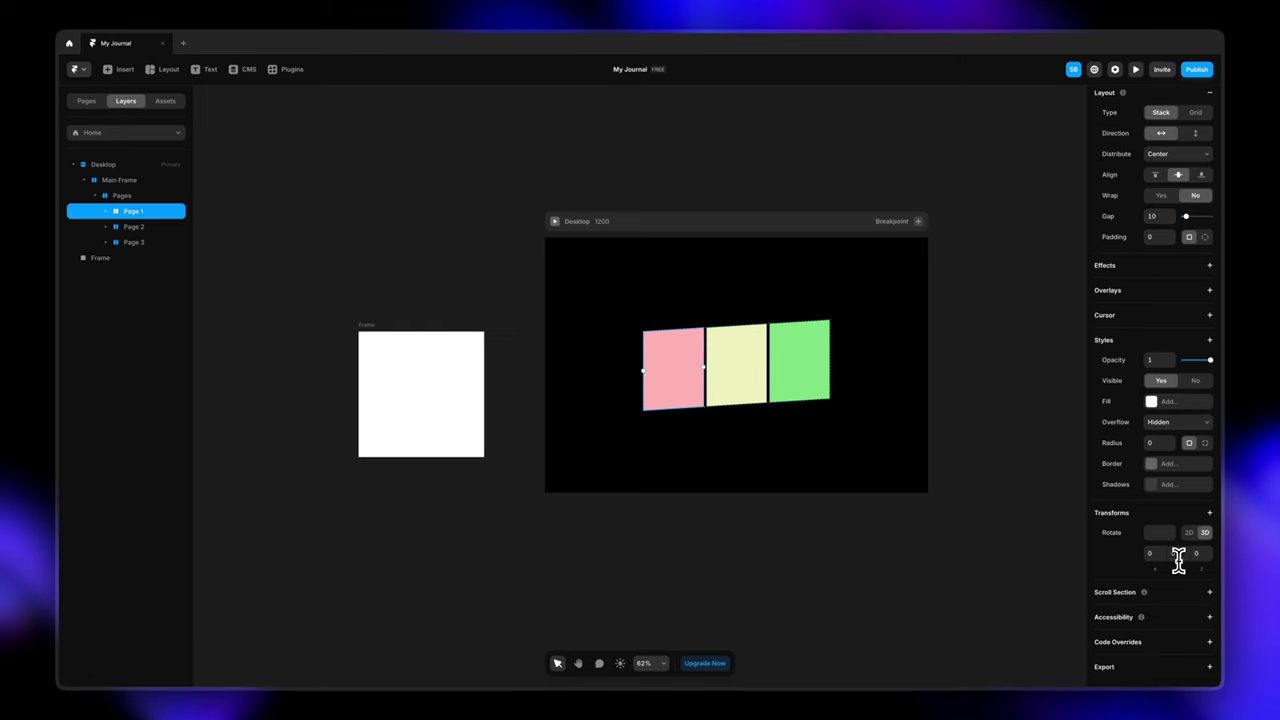
key(shift+Up)
text(20)
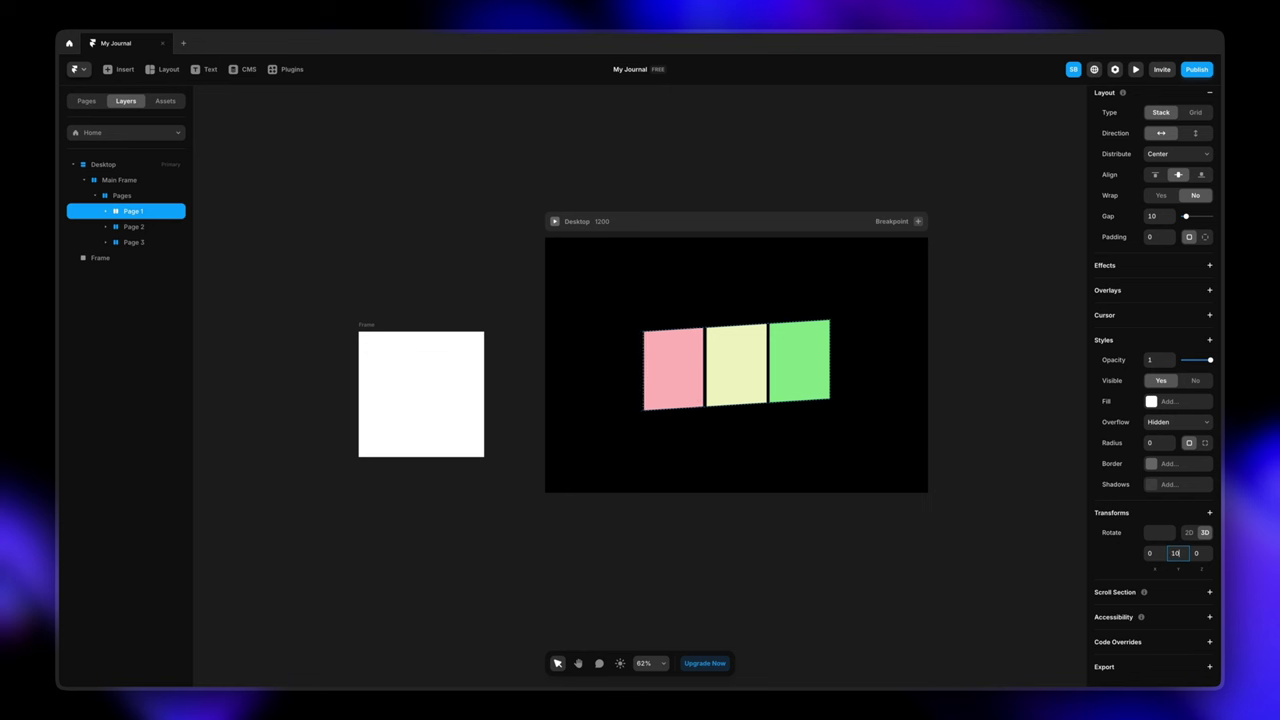
click(1210, 513)
click(1177, 601)
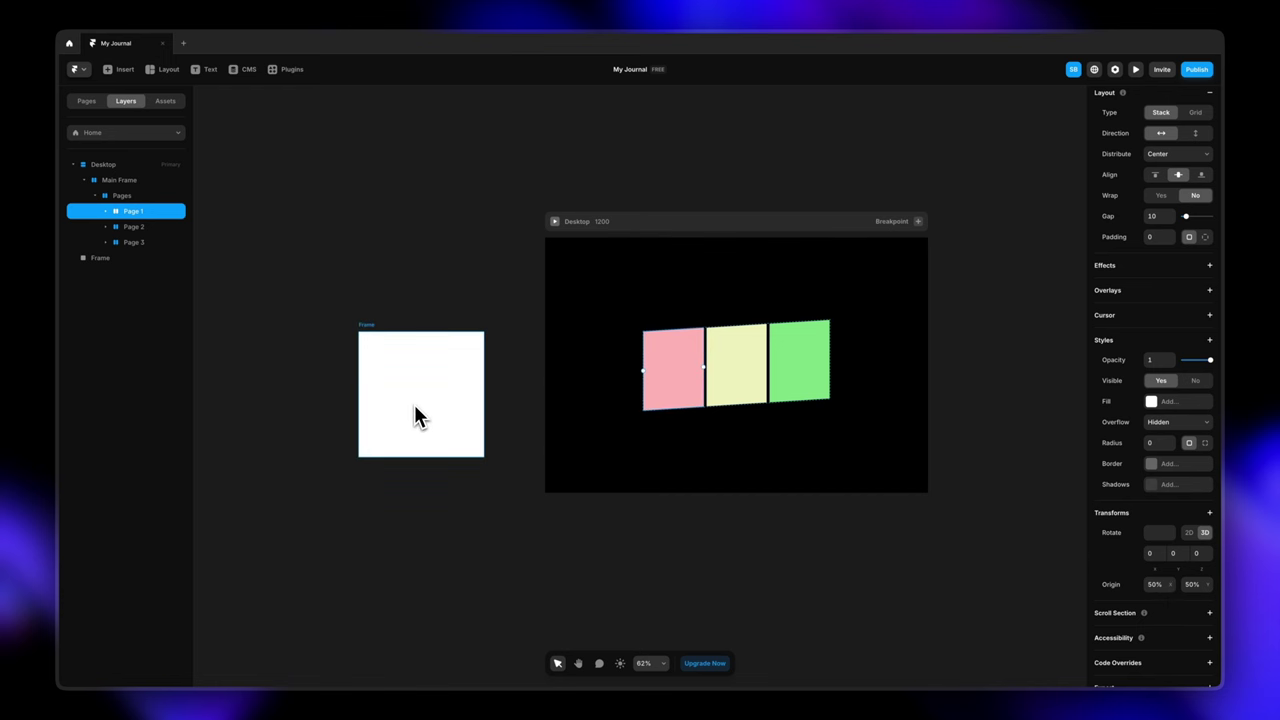
Draw a 36 by 36 frame inside the white square, fill it with #943232, and center it
key(f)
drag(405, 387, 420, 400)
click(1151, 532)
click(1029, 533)
drag(415, 405, 420, 405)
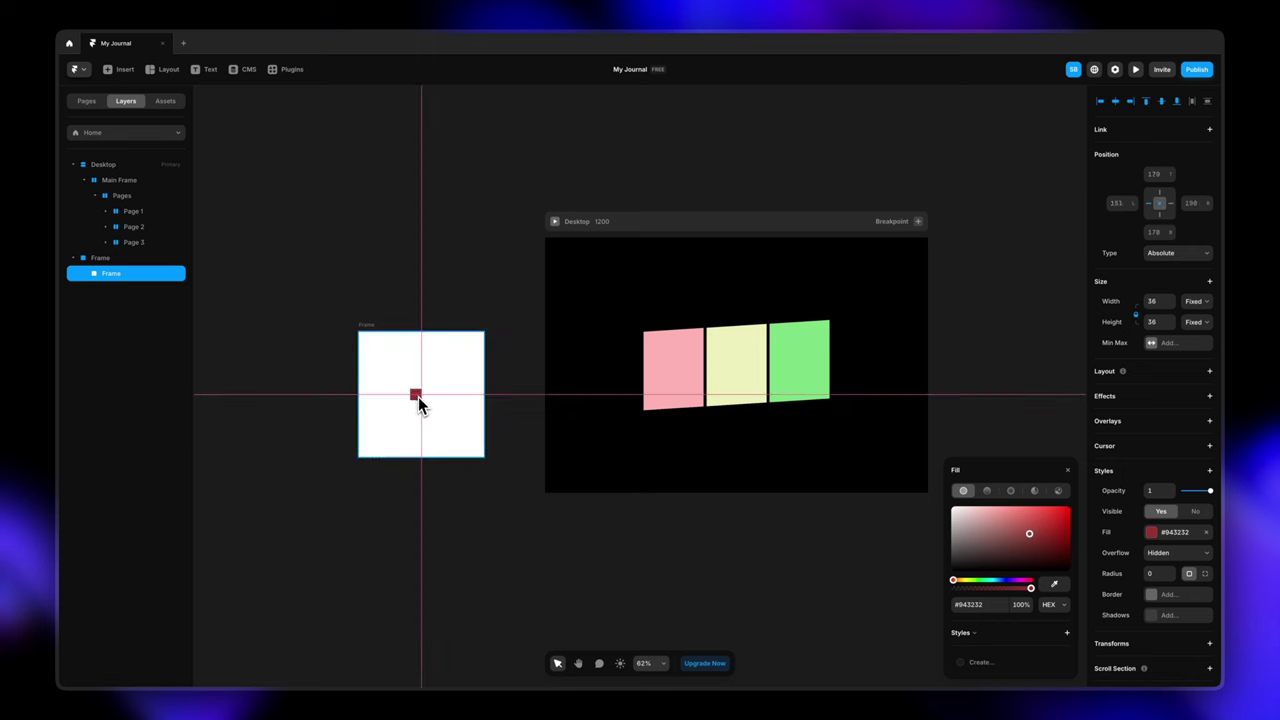
click(427, 502)
Move the small red square from the white frame's center to its right edge and its bottom-right corner
scroll(400, 417, up, 5)
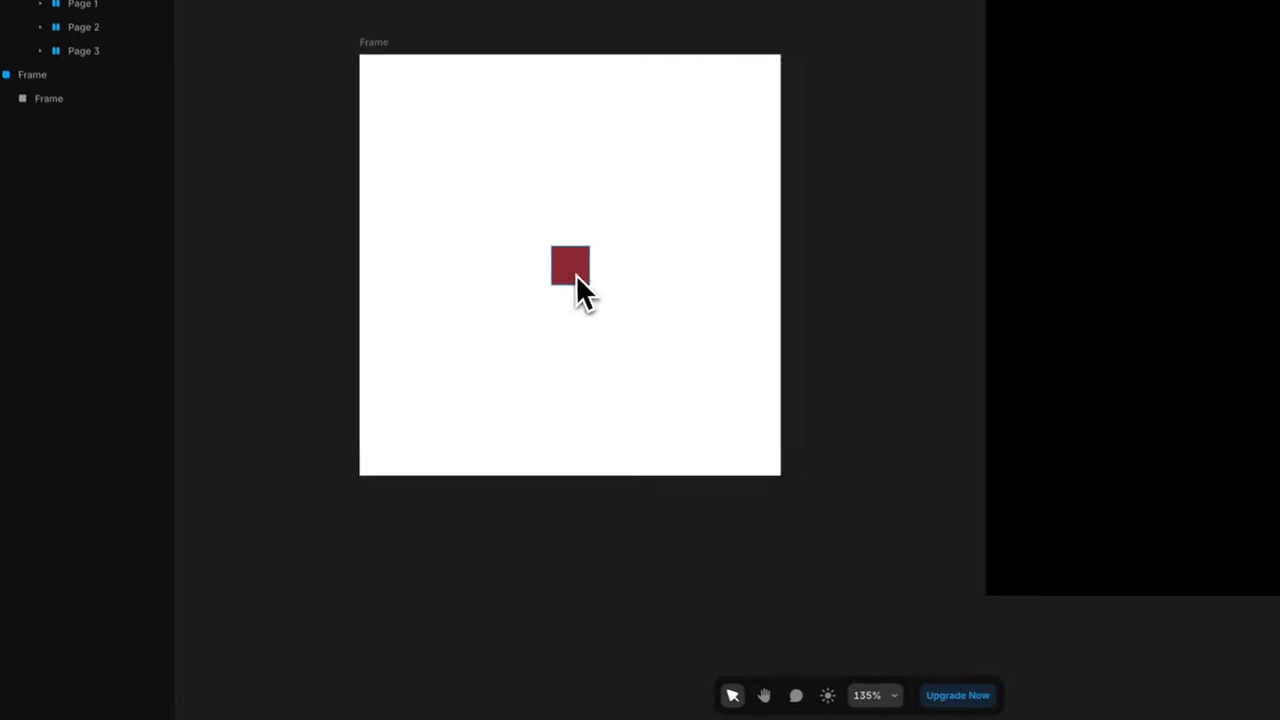
drag(454, 386, 576, 387)
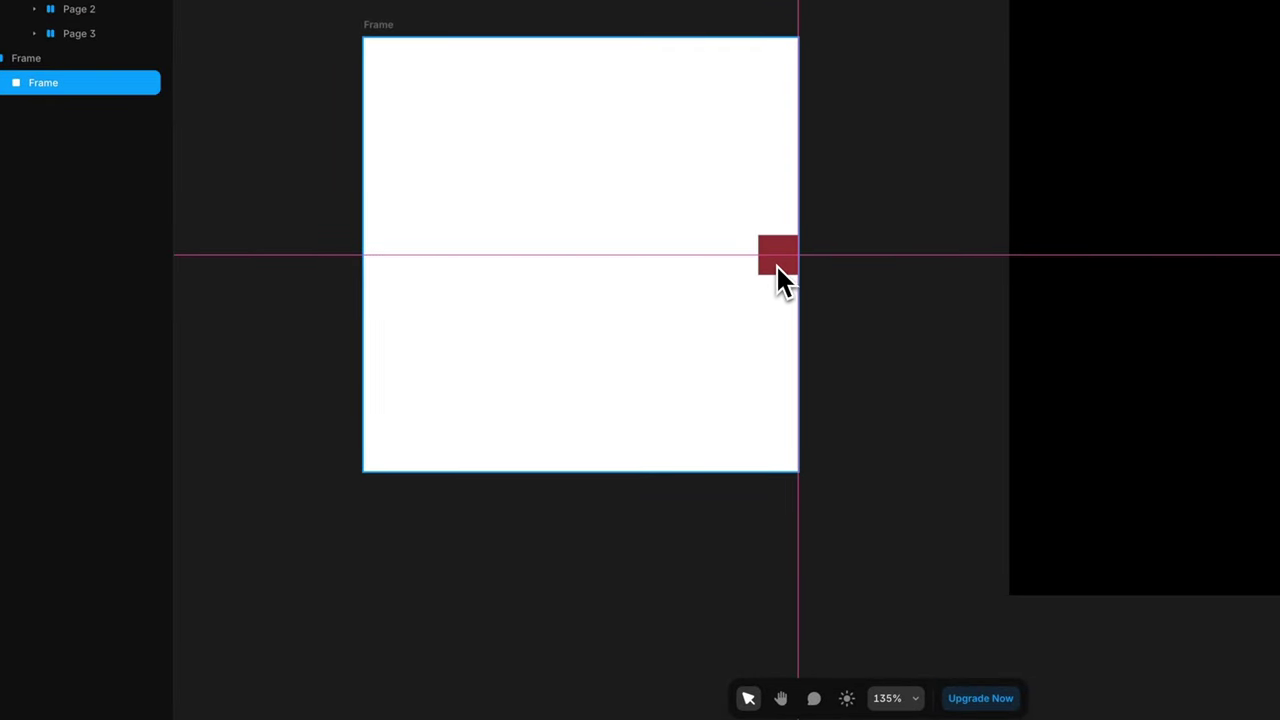
drag(777, 266, 769, 451)
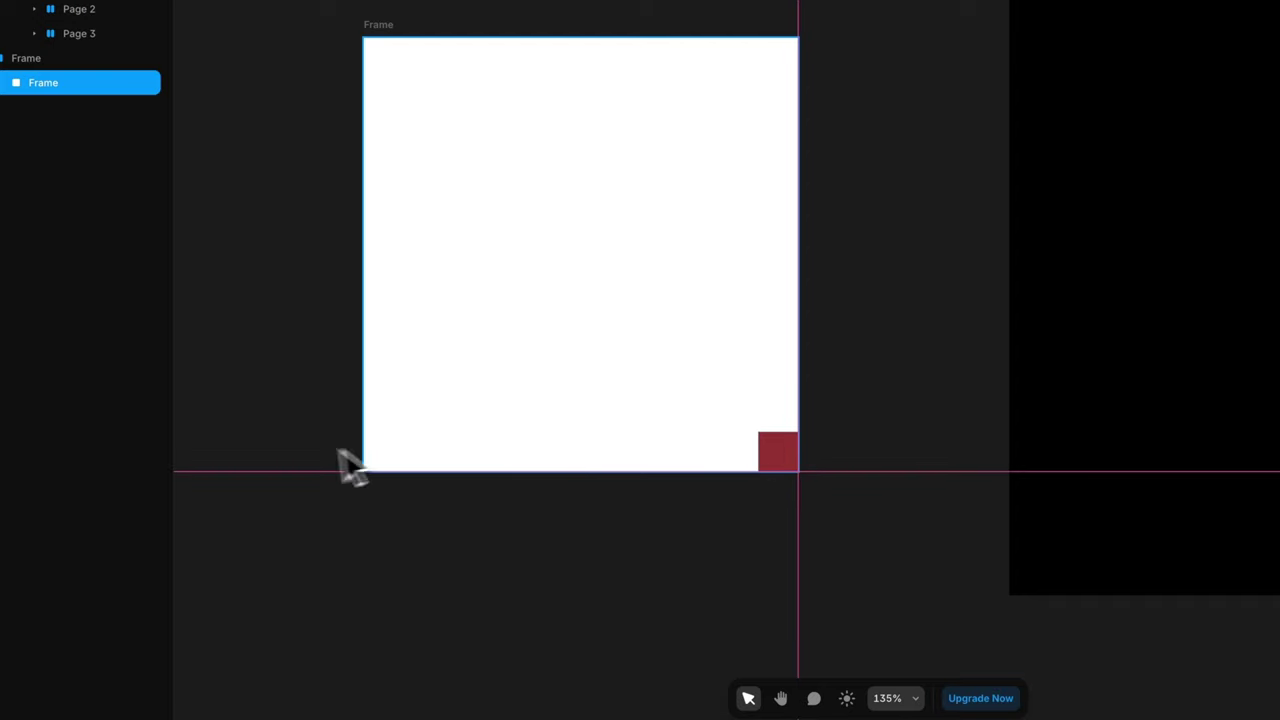
click(383, 518)
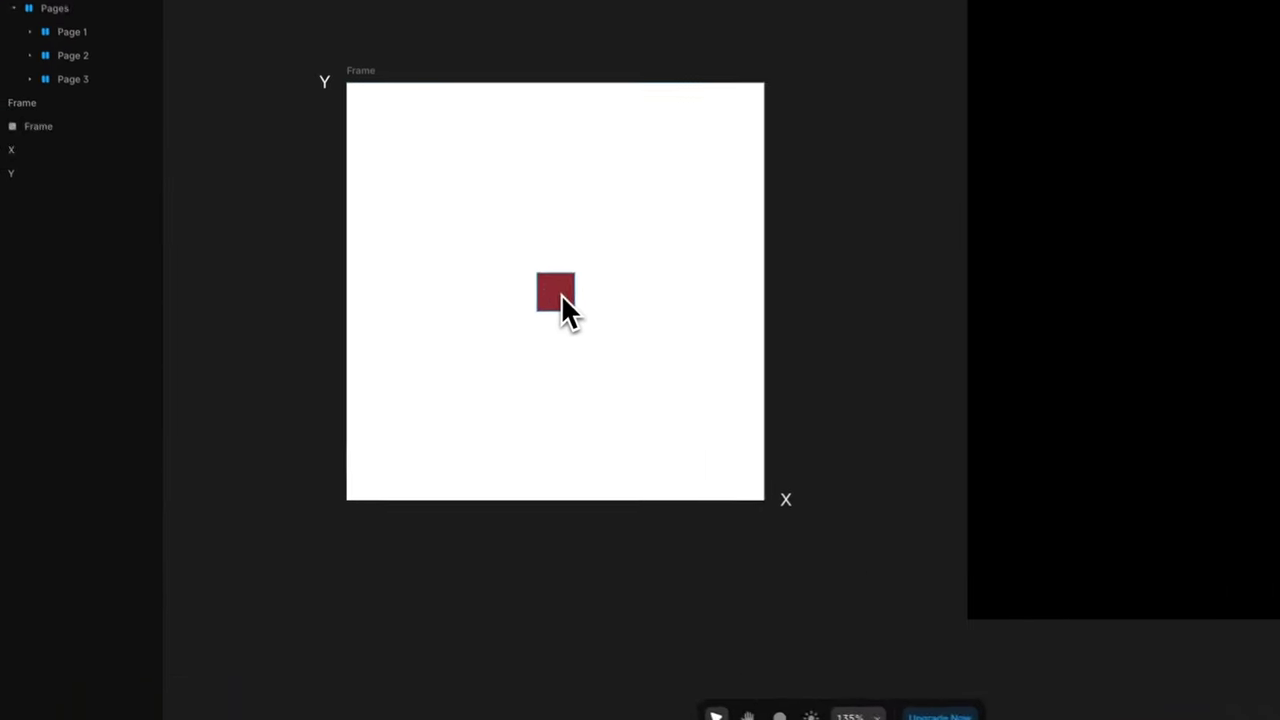
drag(453, 386, 470, 393)
drag(598, 298, 757, 488)
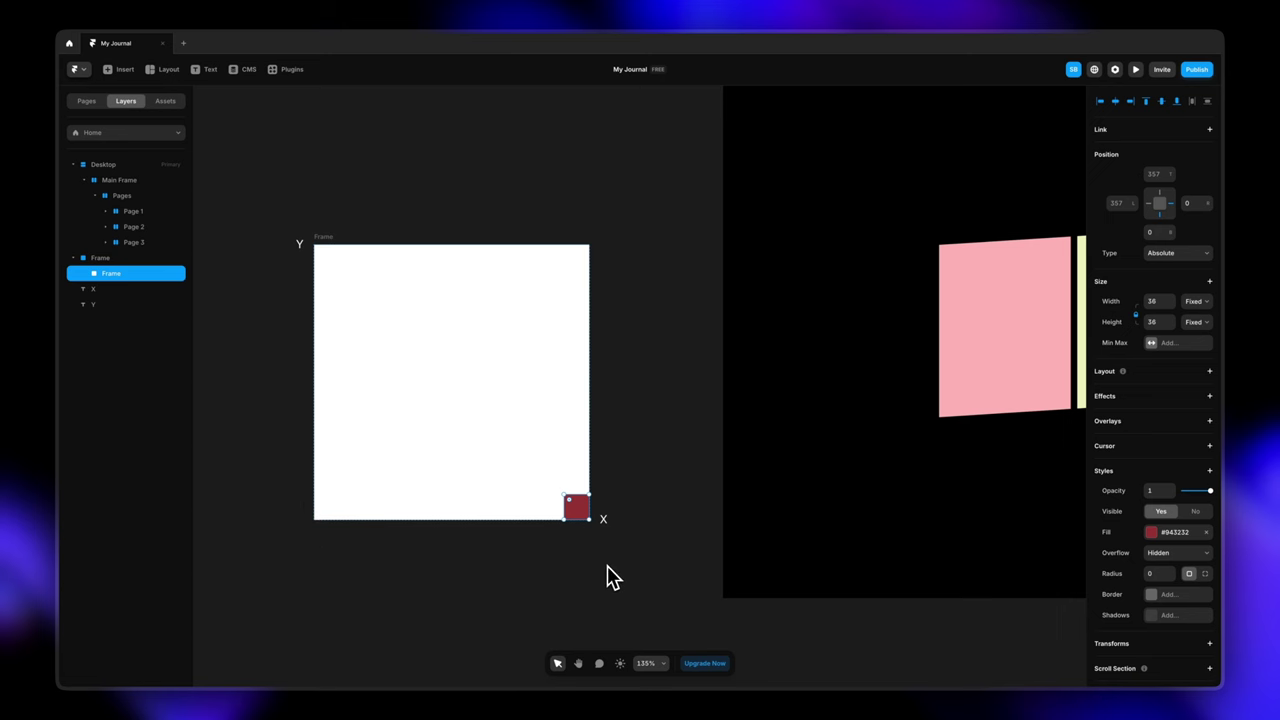
Set Page 1's transform origin to 100% on X and 0% on Y
scroll(612, 577, down, 5)
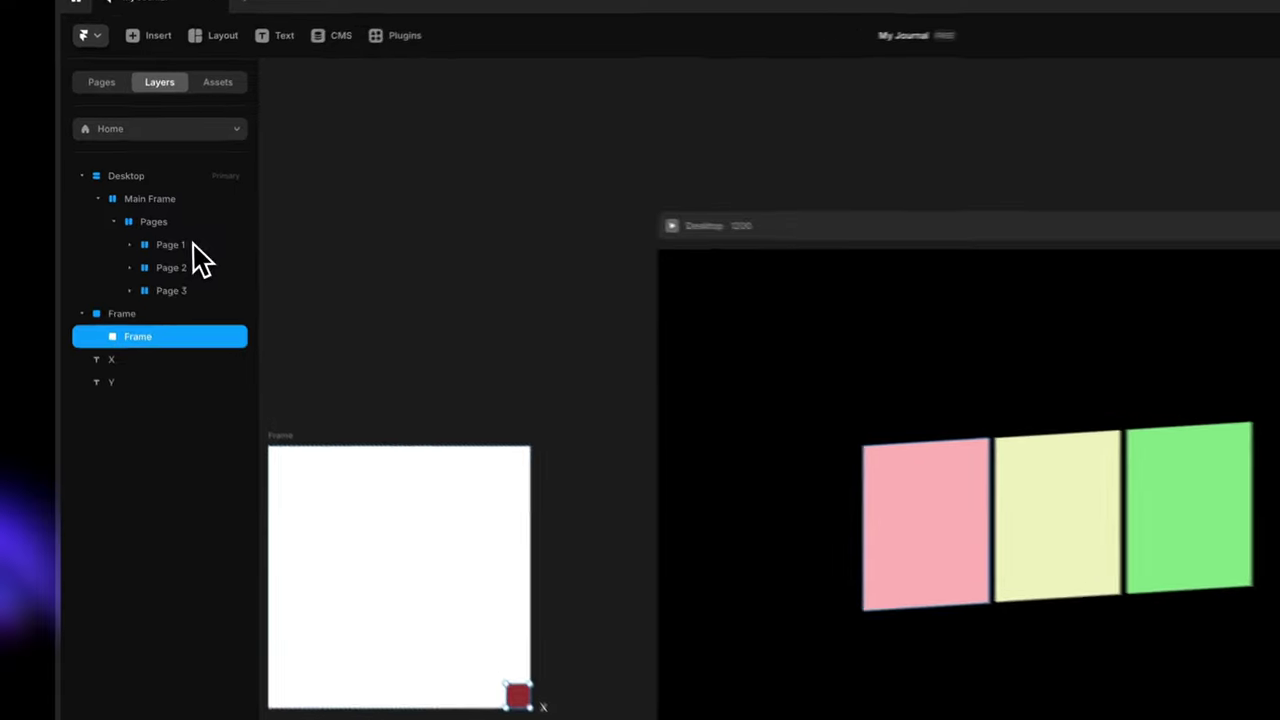
click(147, 212)
scroll(1144, 559, down, 3)
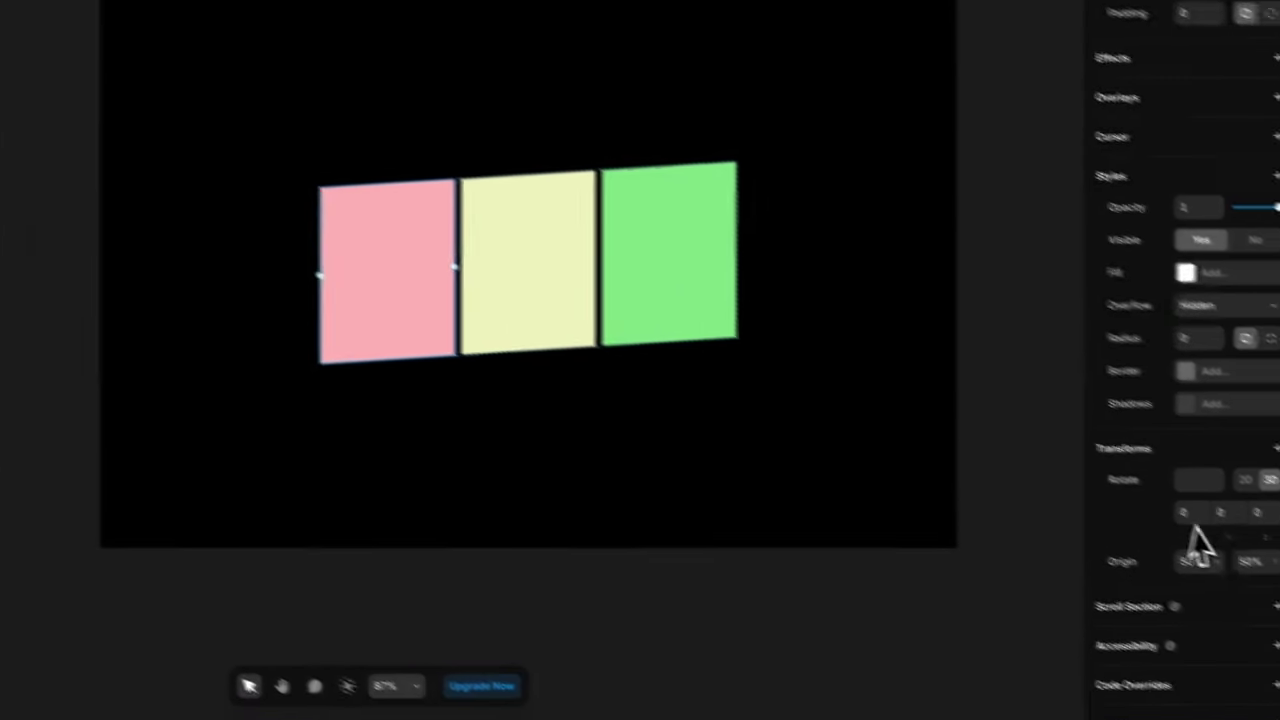
click(1204, 568)
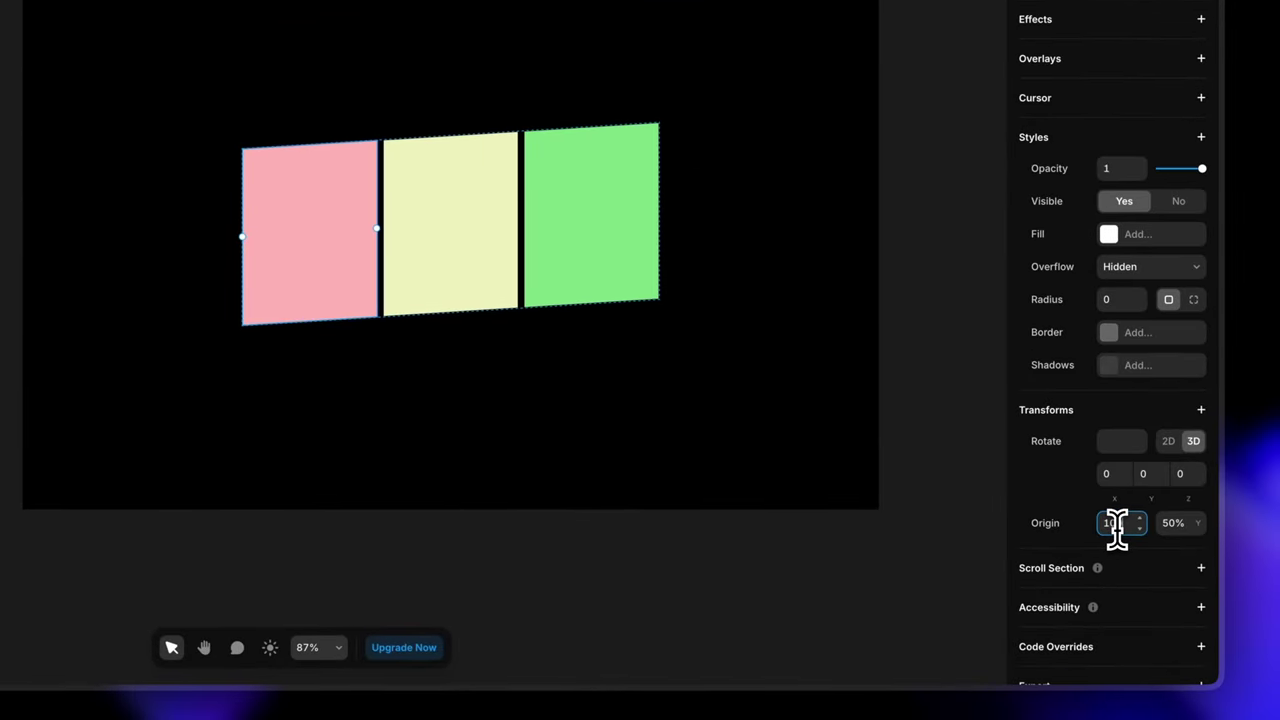
click(1176, 525)
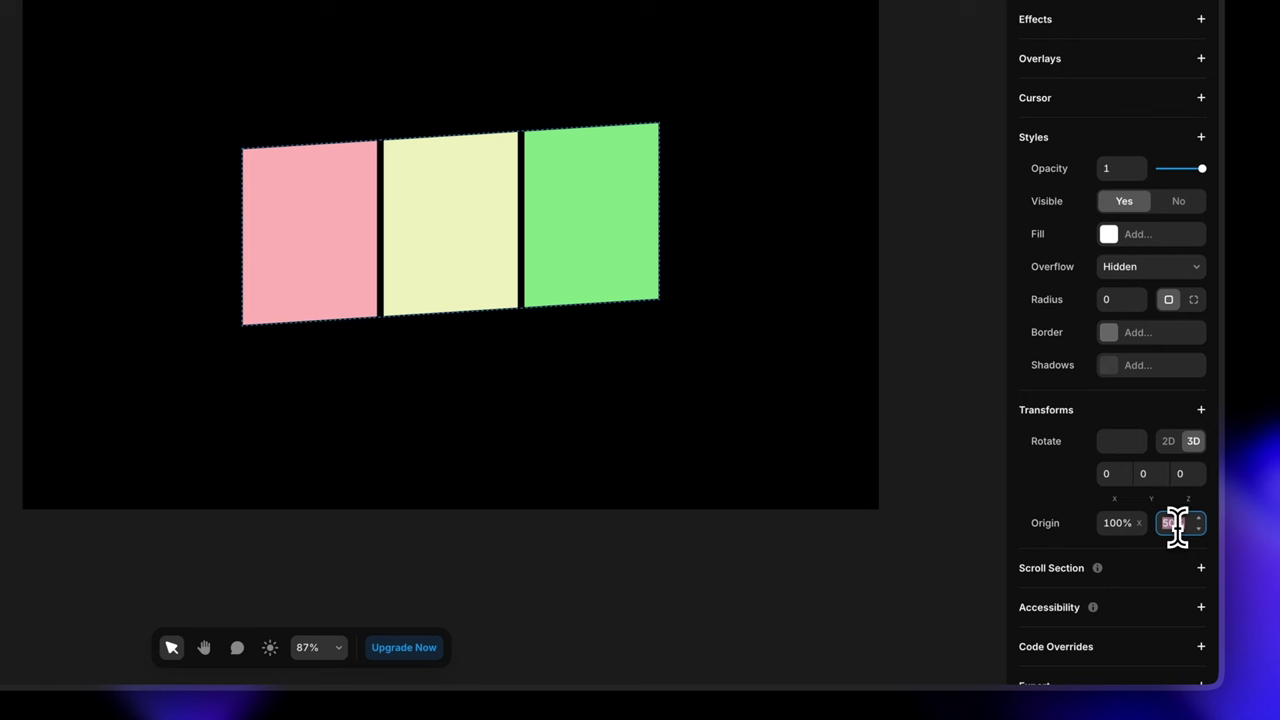
click(1148, 476)
text(0)
Turn Page 1 about its new origin to a Y rotation of 20, and lower the Y rotation again
key(Up)
key(Up)
key(Up)
key(Up)
key(Up)
key(Up)
key(Up)
key(Up)
key(Up)
key(Up)
key(Up)
key(Up)
key(Up)
key(Up)
key(Up)
key(Up)
key(Up)
key(Up)
key(Up)
key(Up)
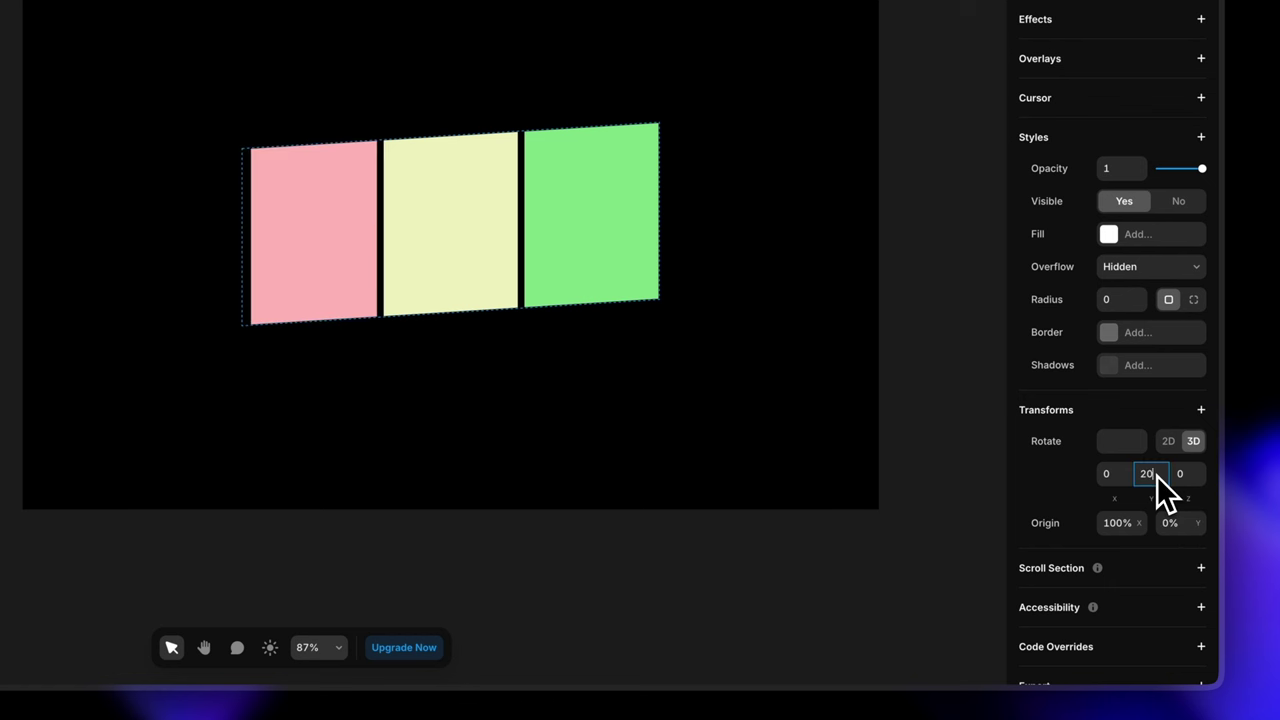
key(Down)
key(Down)
key(Down)
key(Down)
key(Down)
key(Down)
key(Down)
key(Down)
key(Down)
key(Down)
key(Down)
key(Down)
key(Down)
key(Down)
key(Down)
key(Down)
key(Down)
key(Down)
key(Down)
key(Down)
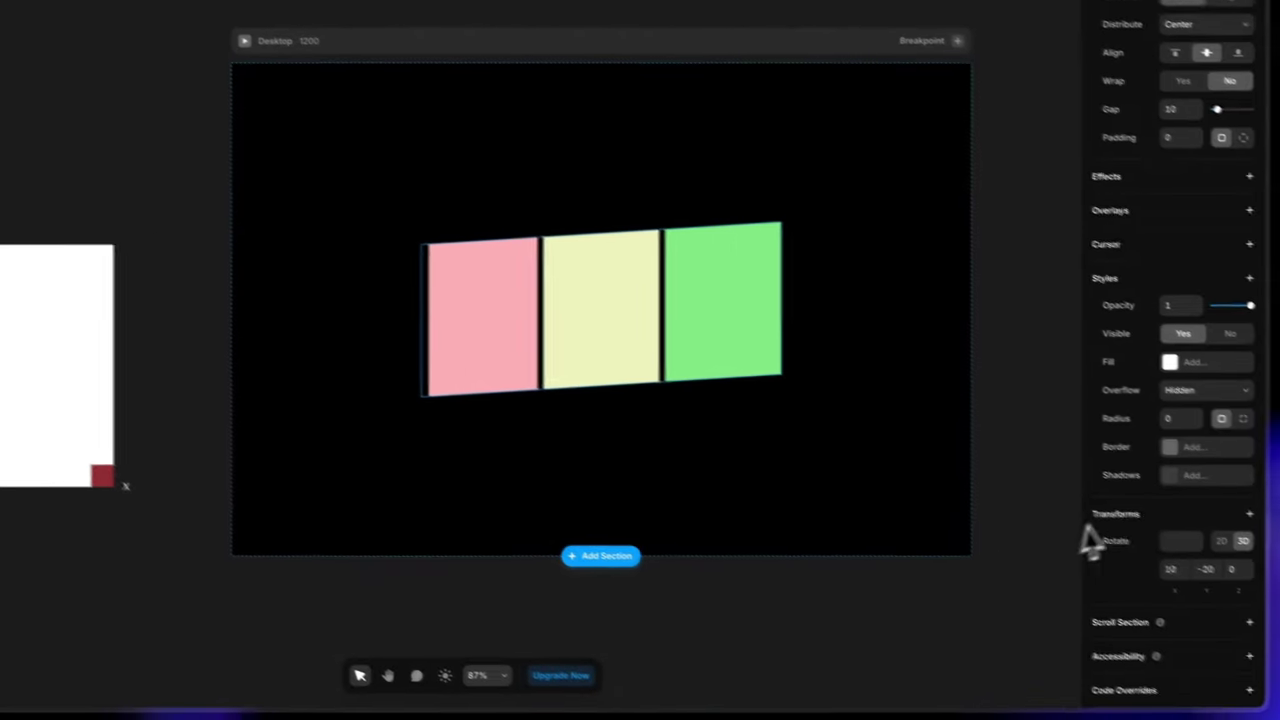
Add the Preserve 3D transform to the Pages stack
click(1249, 513)
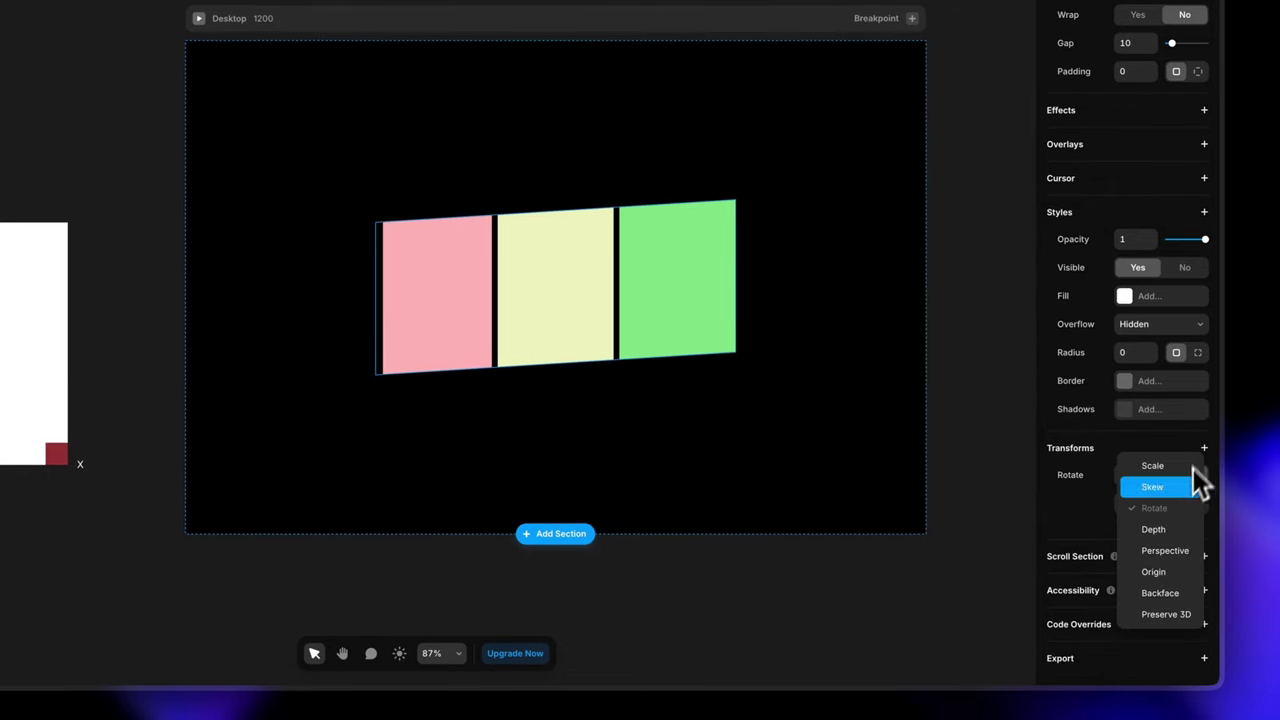
click(1166, 614)
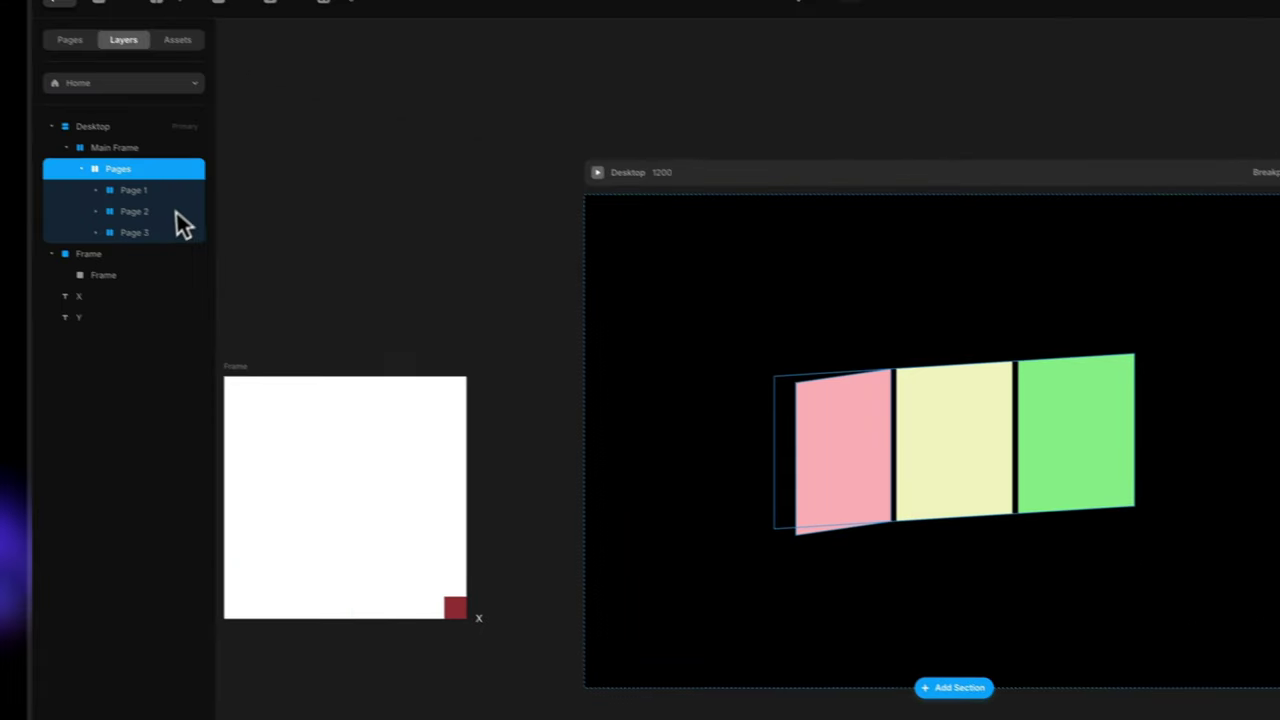
Try different Y rotations on Page 1 and set the value to -10
click(162, 192)
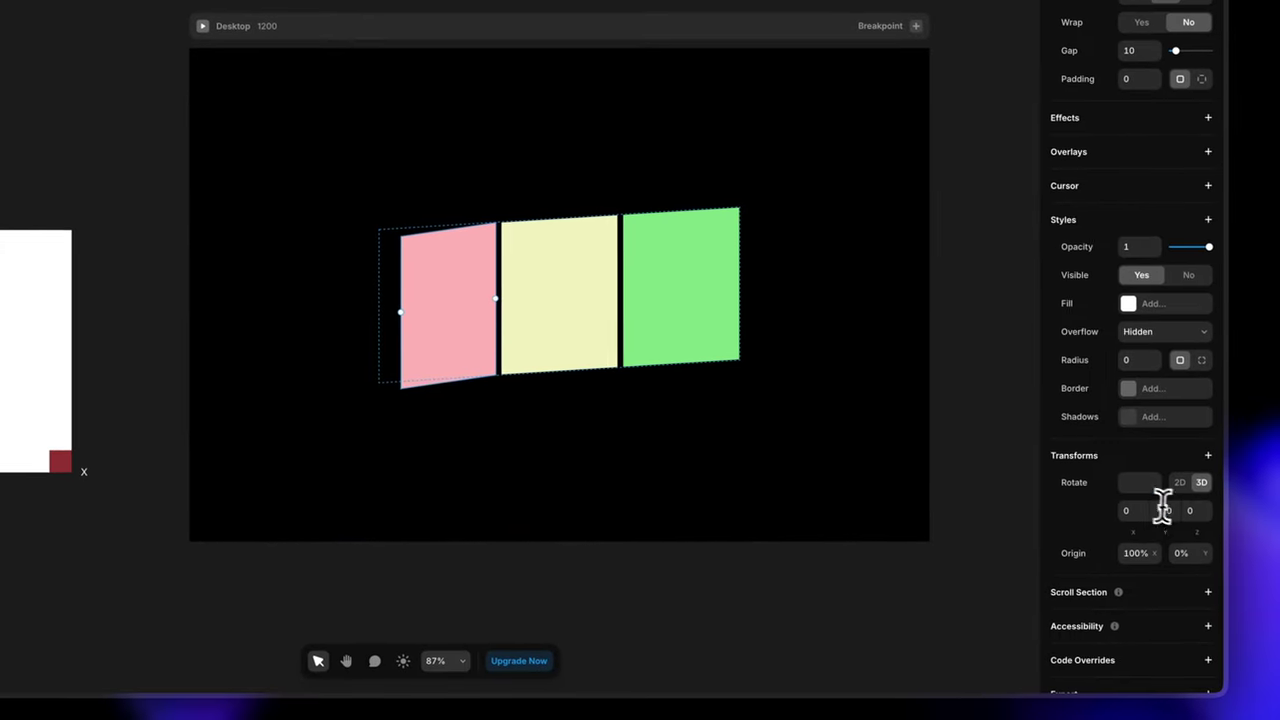
click(1165, 508)
key(shift+Up)
key(shift+Down)
key(shift+Down)
key(shift+Up)
key(shift+Up)
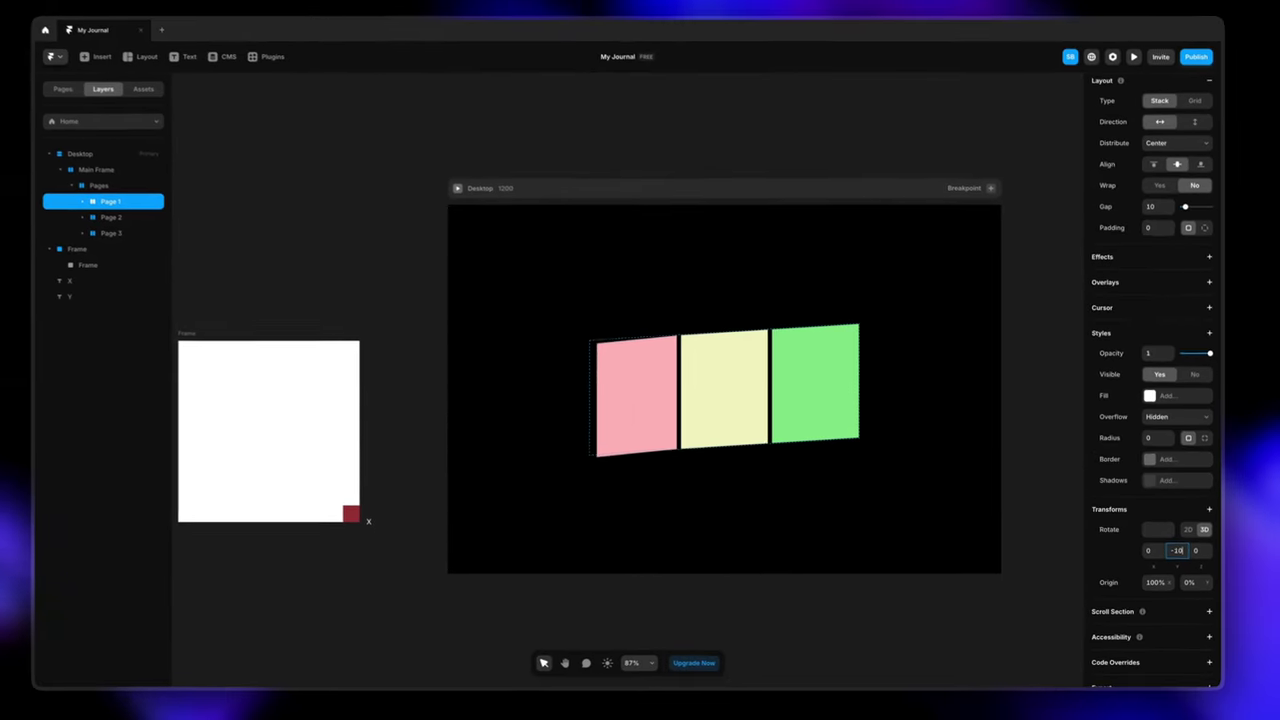
Try different Y rotations on Page 1 and leave the value at 10
key(shift+Down)
key(shift+Down)
key(shift+Up)
key(shift+Up)
key(shift+Up)
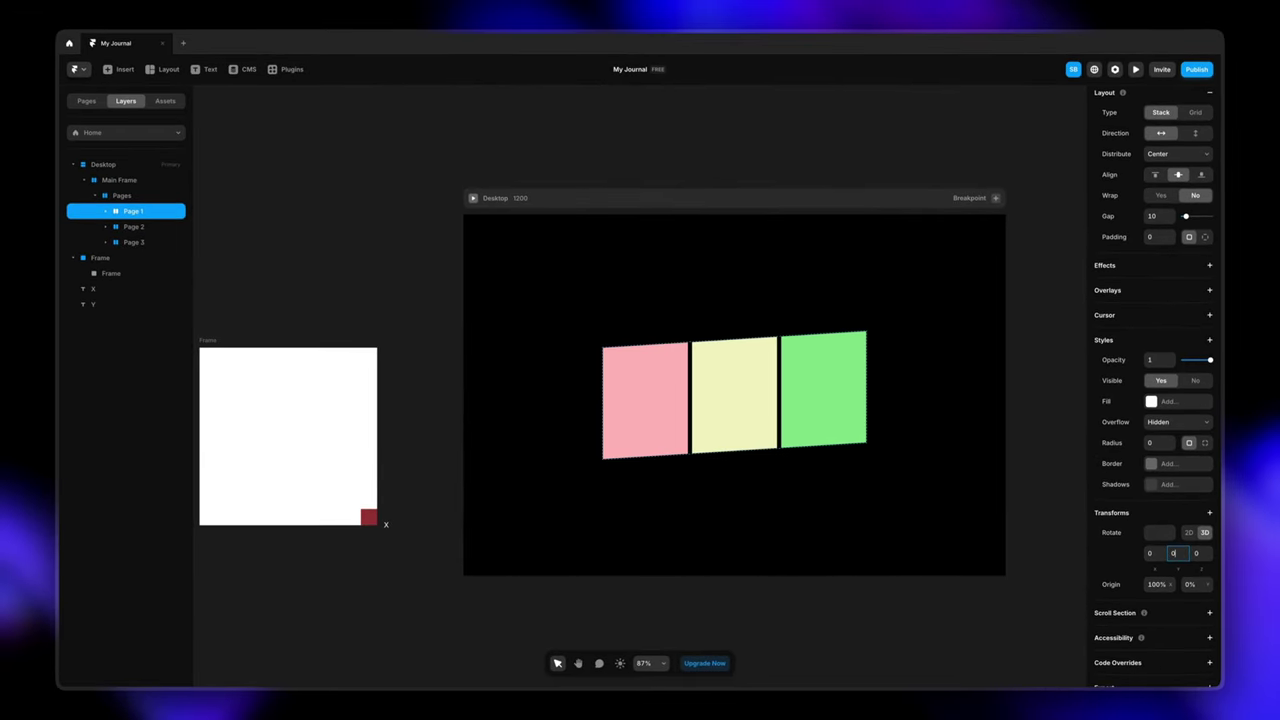
key(shift+Up)
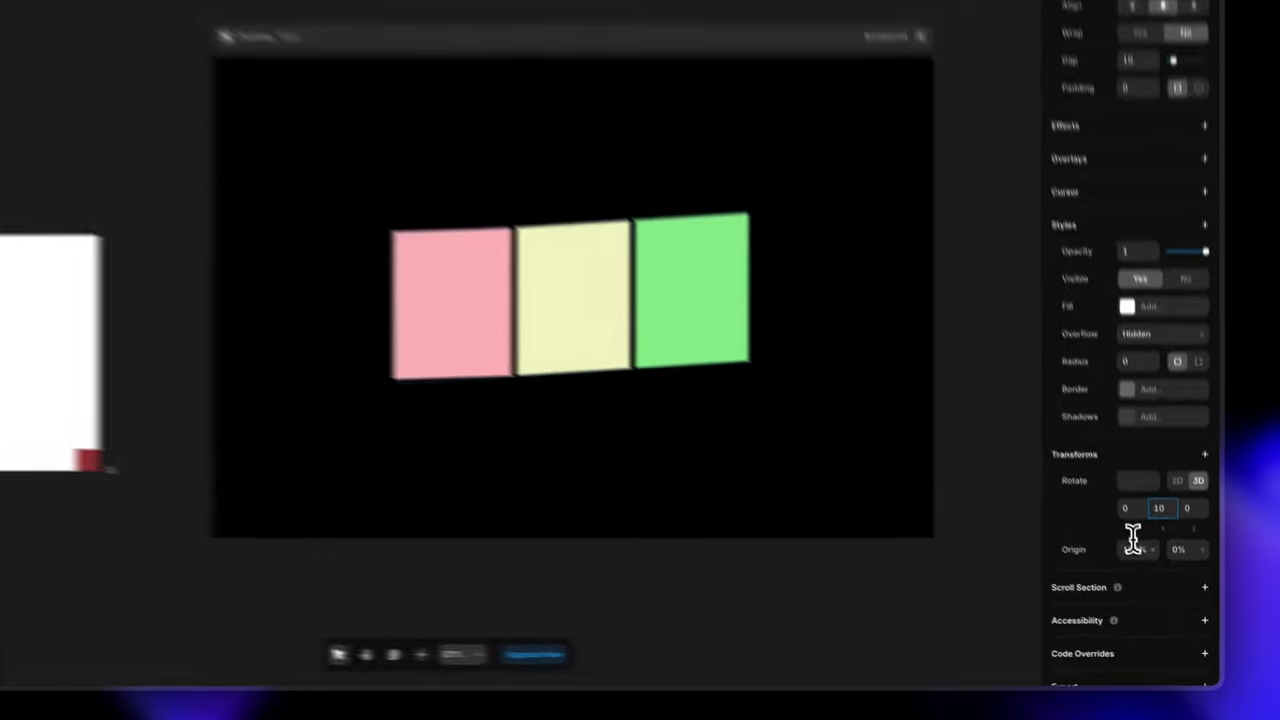
Change Page 1's origin to 0% on X and 100% on Y, and set its Y rotation to 40
click(1158, 584)
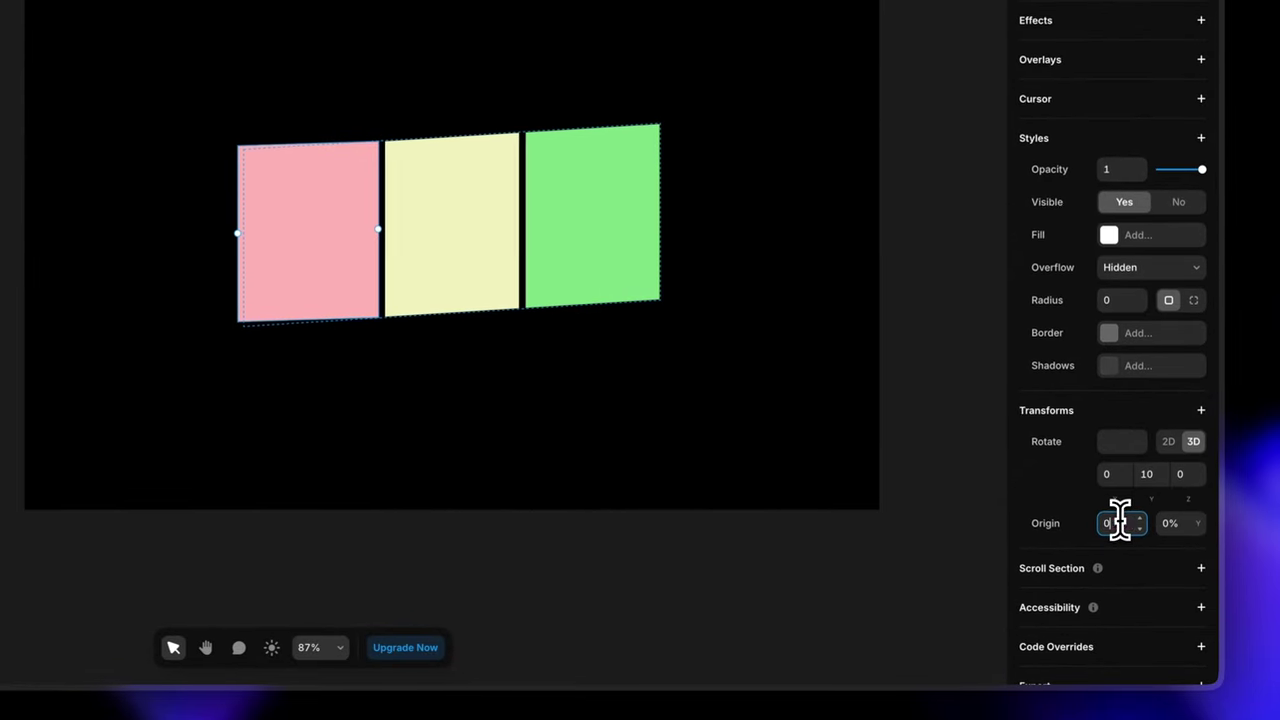
text(0)
click(1180, 530)
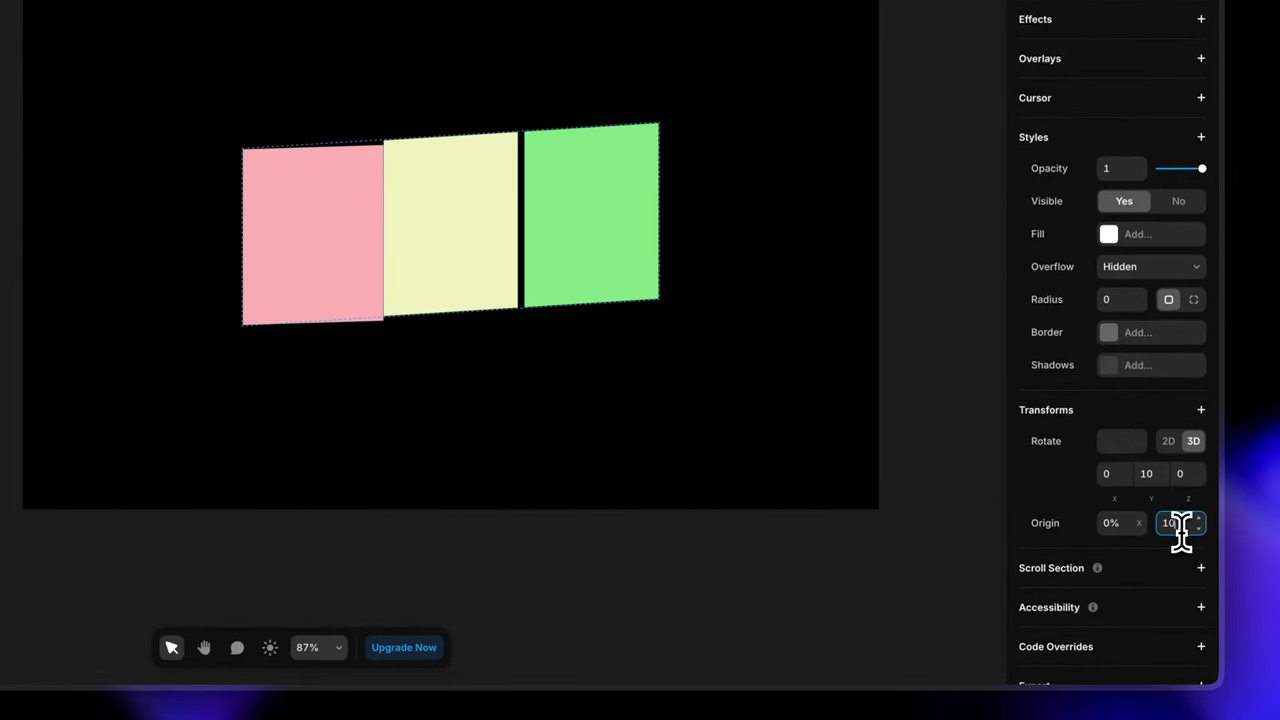
click(1152, 473)
text(40)
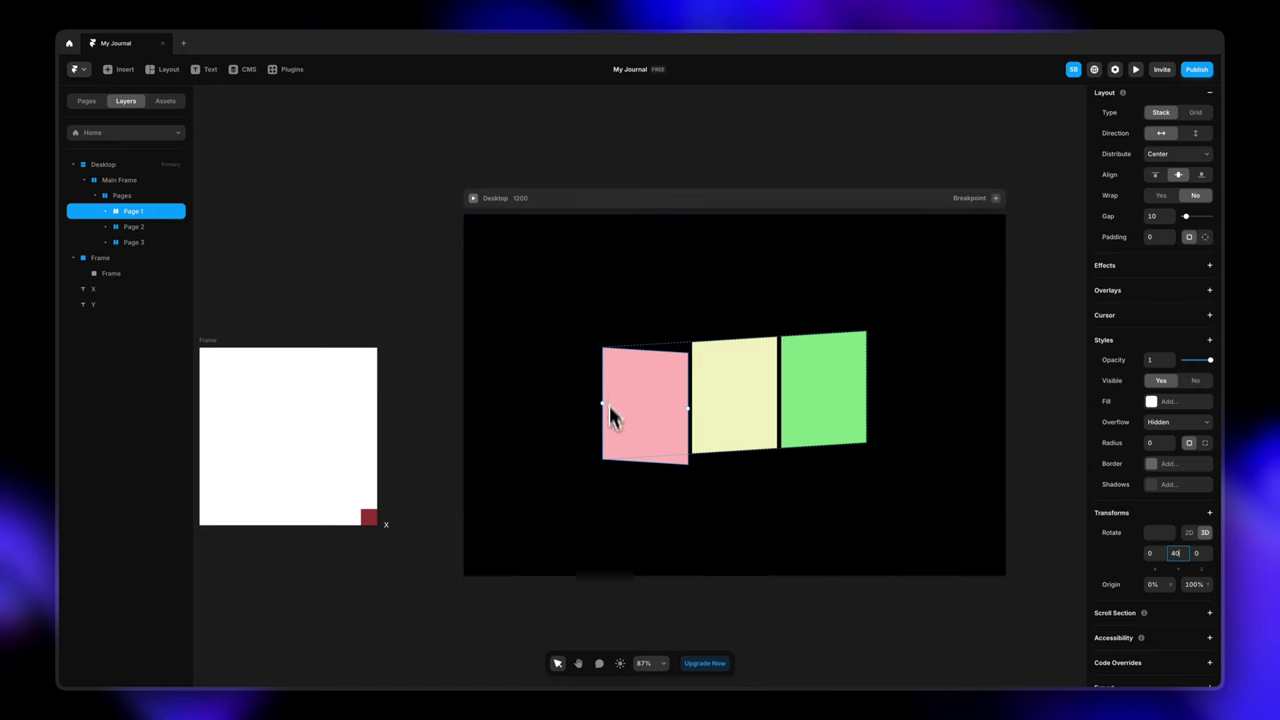
Set Page 1's origin back to 100% on X and 0% on Y, and raise its Y rotation to 60
click(1160, 584)
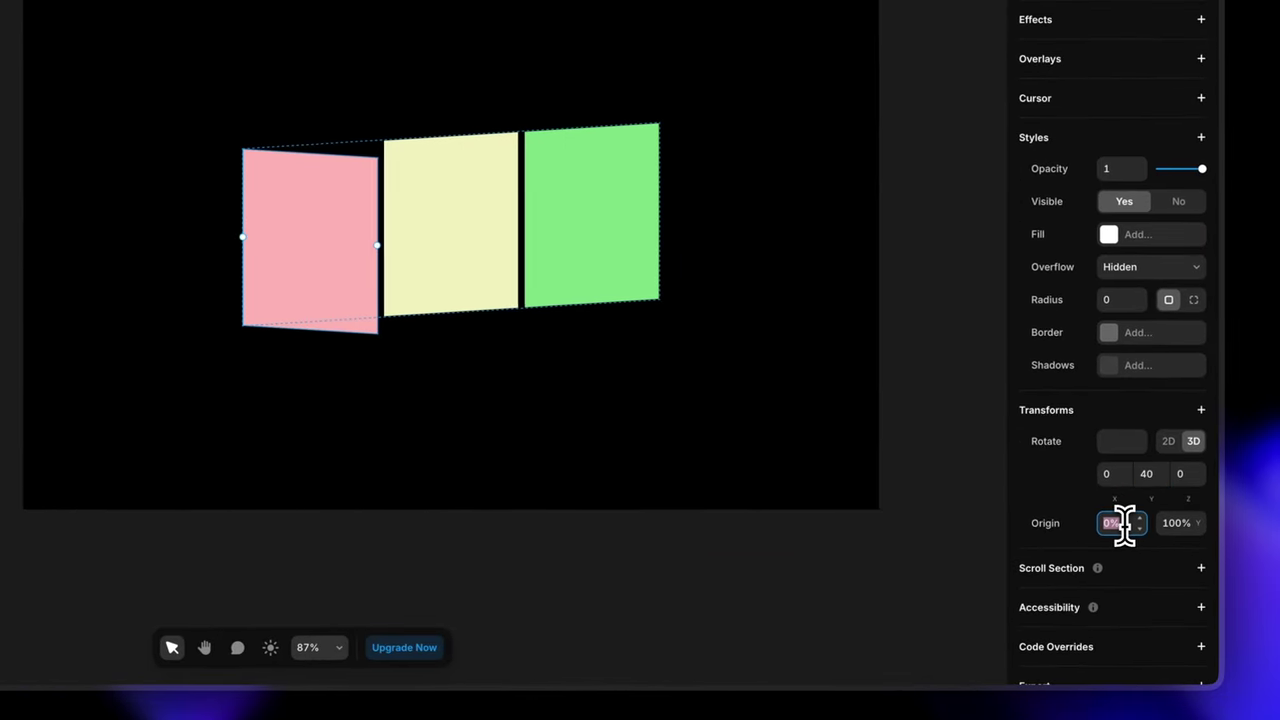
text(100)
click(1180, 522)
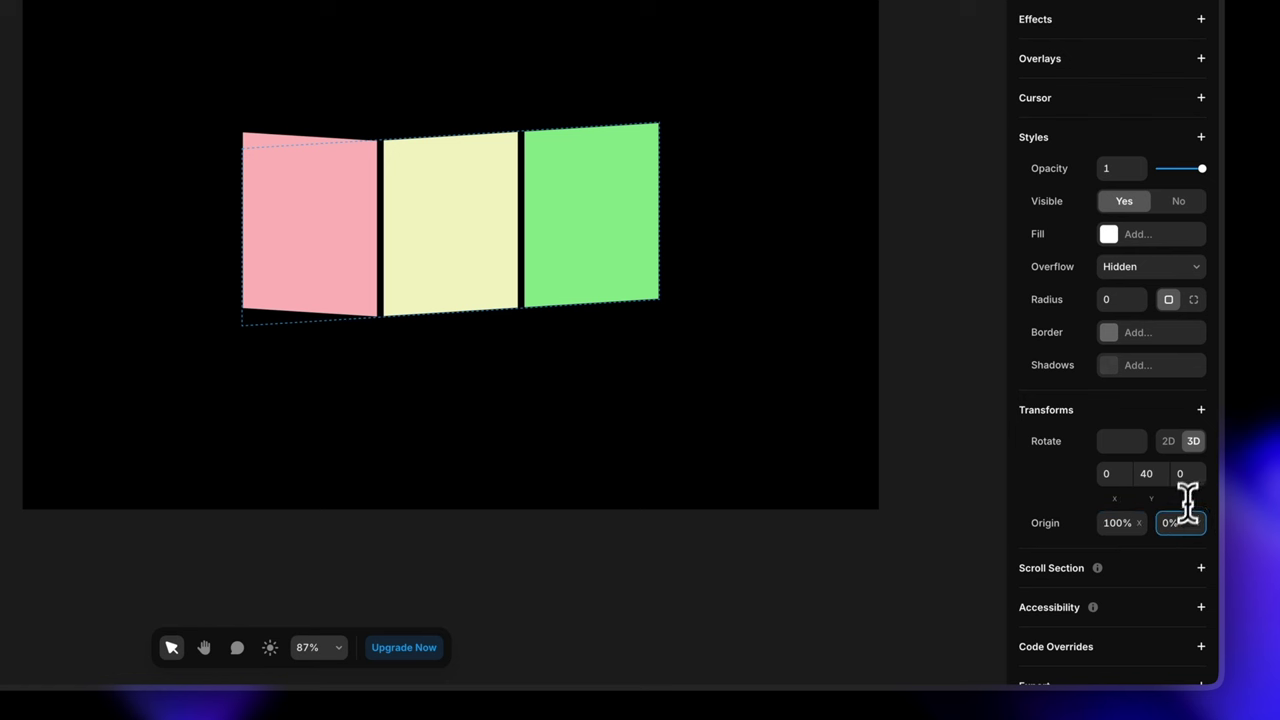
click(1150, 477)
key(shift+Up)
key(shift+Up)
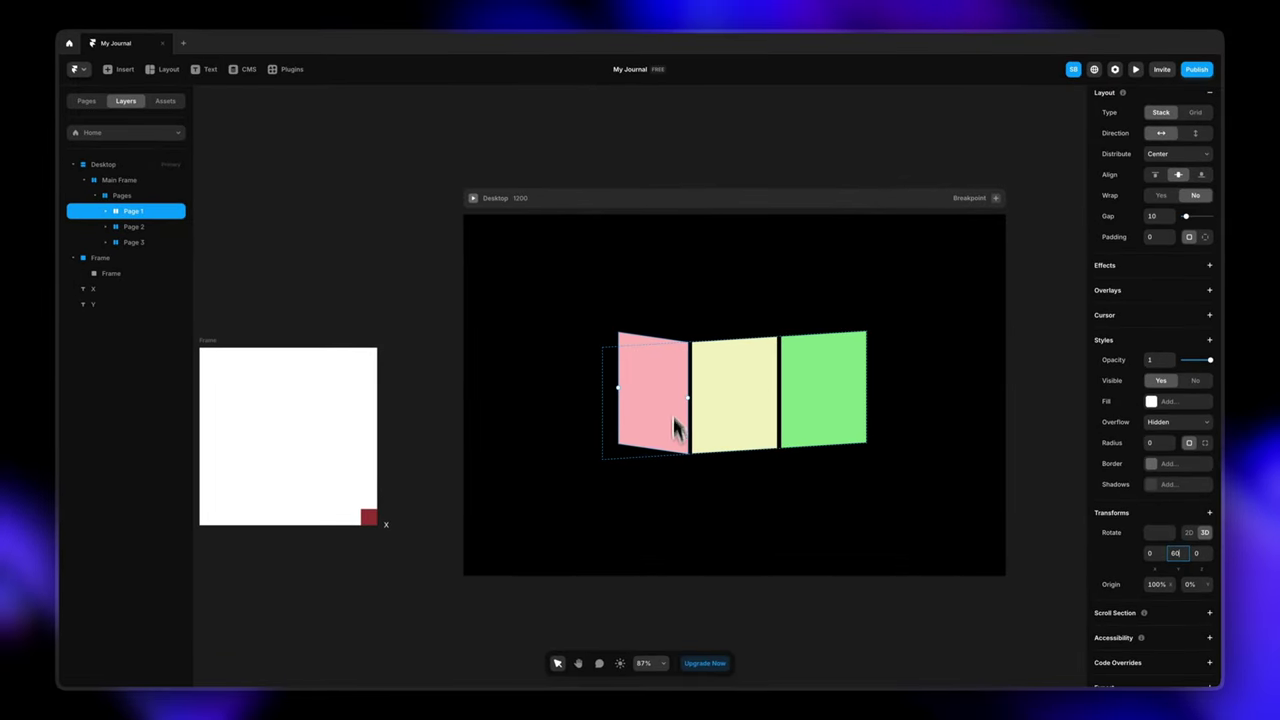
Set the gap of the Pages stack to 0
click(150, 196)
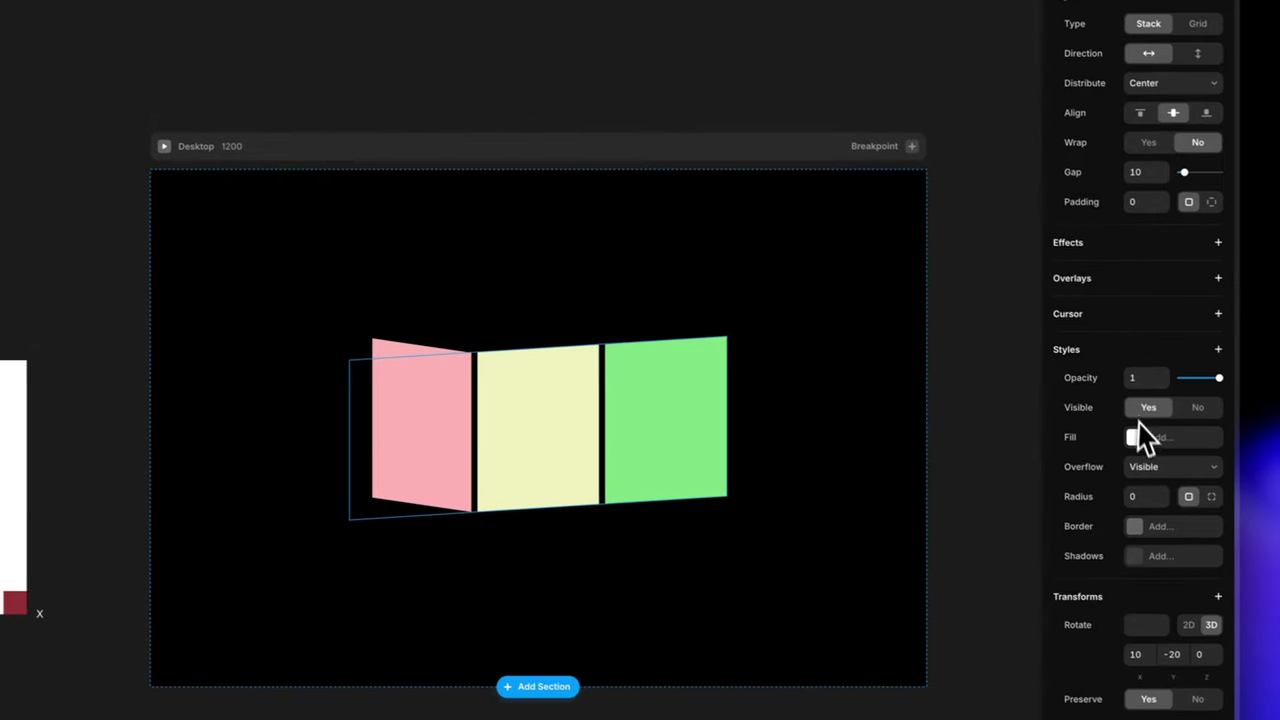
scroll(1137, 420, up, 1)
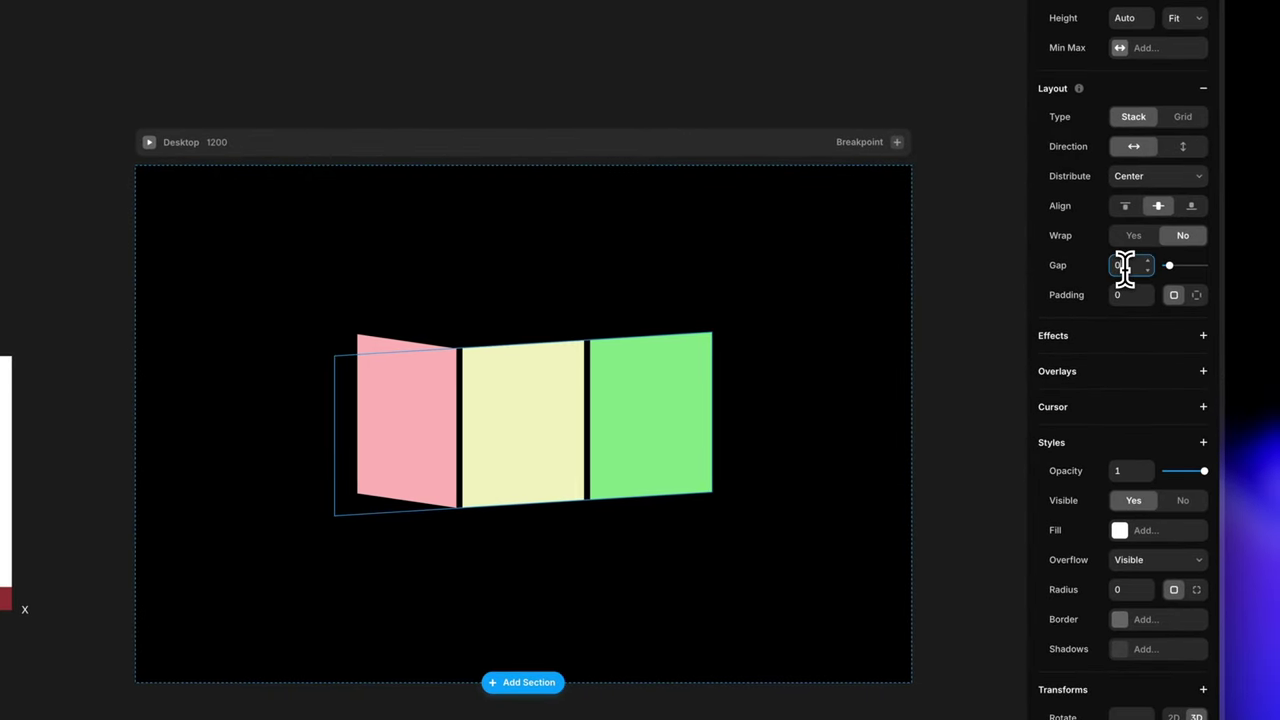
key(Return)
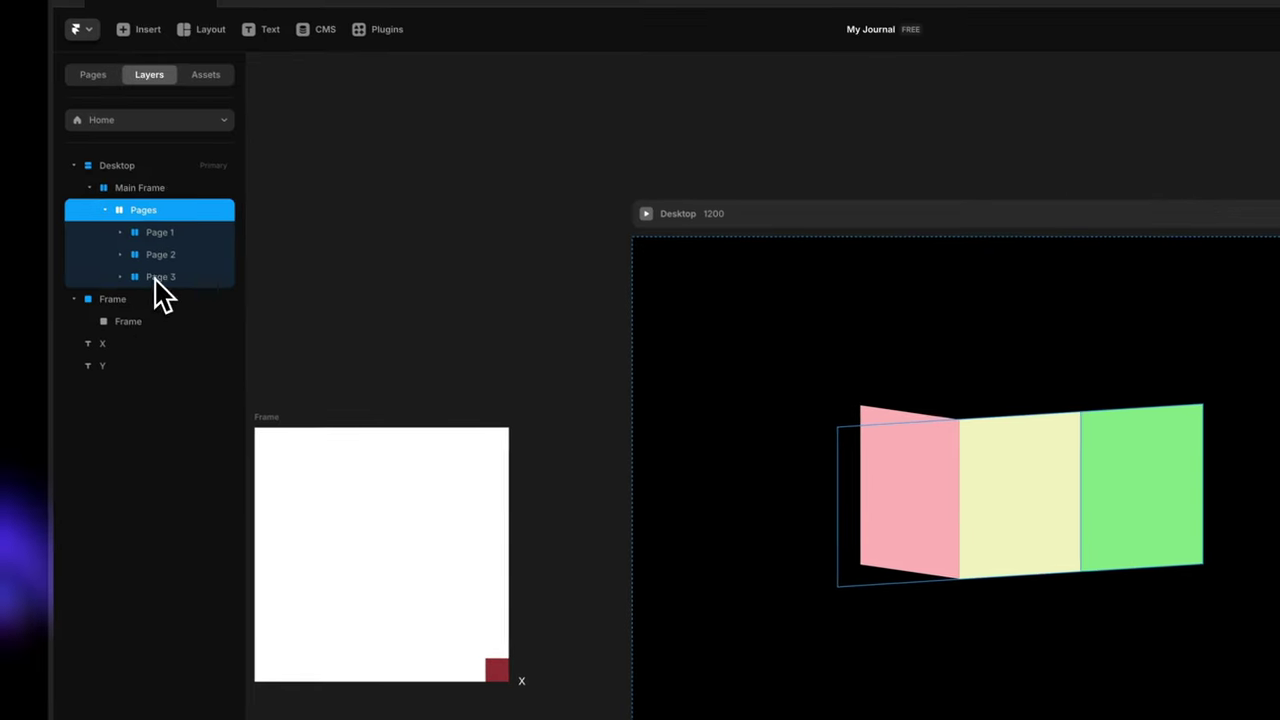
Add the Origin and Rotate transforms to Page 3
click(155, 278)
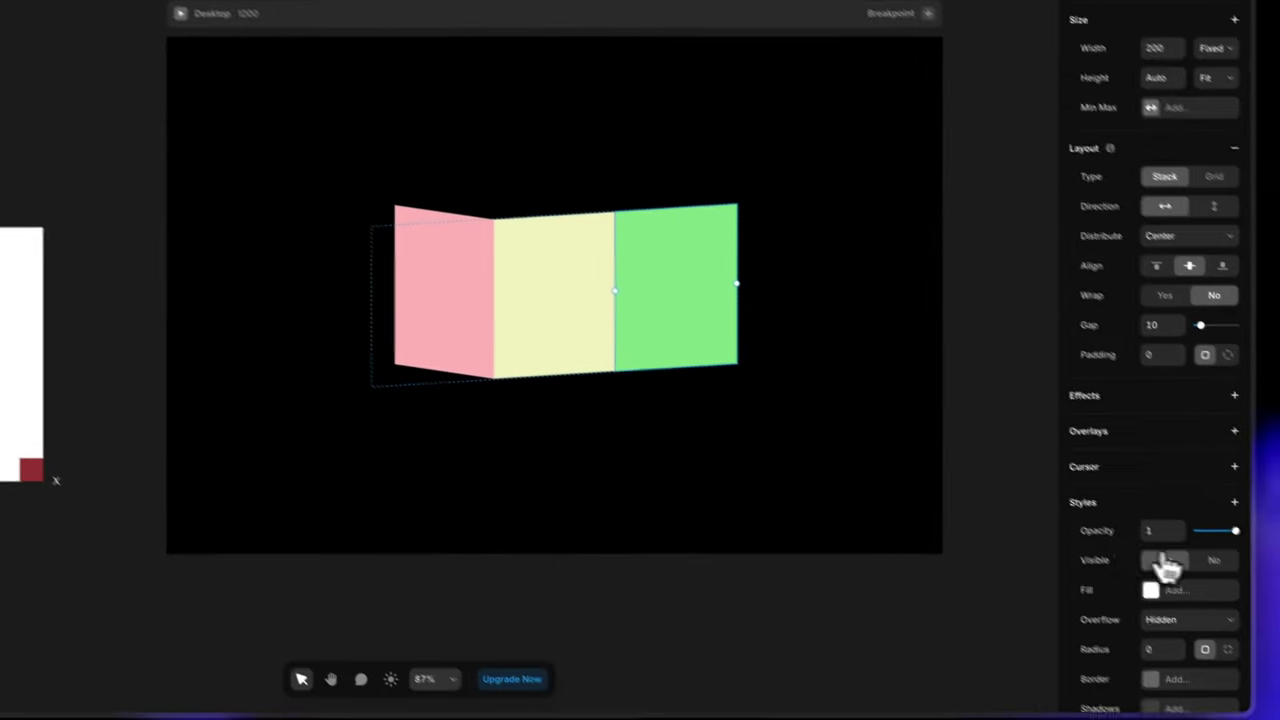
scroll(1168, 566, down, 5)
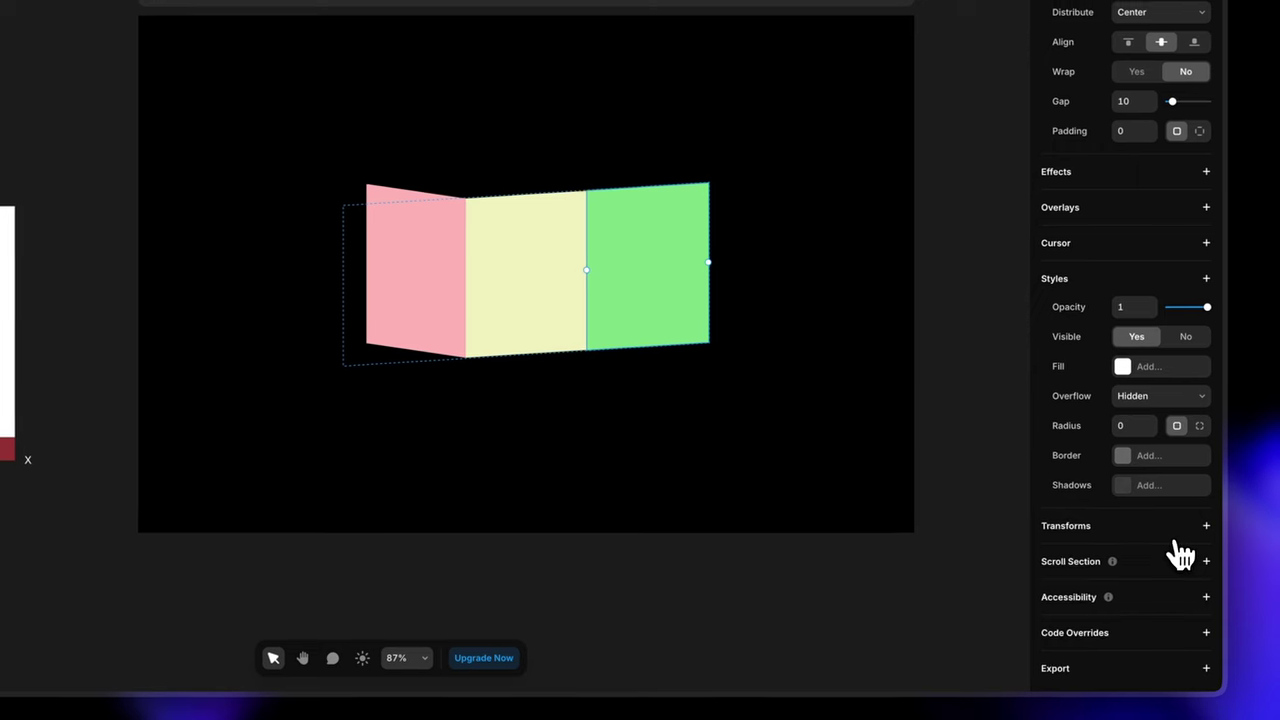
click(1203, 519)
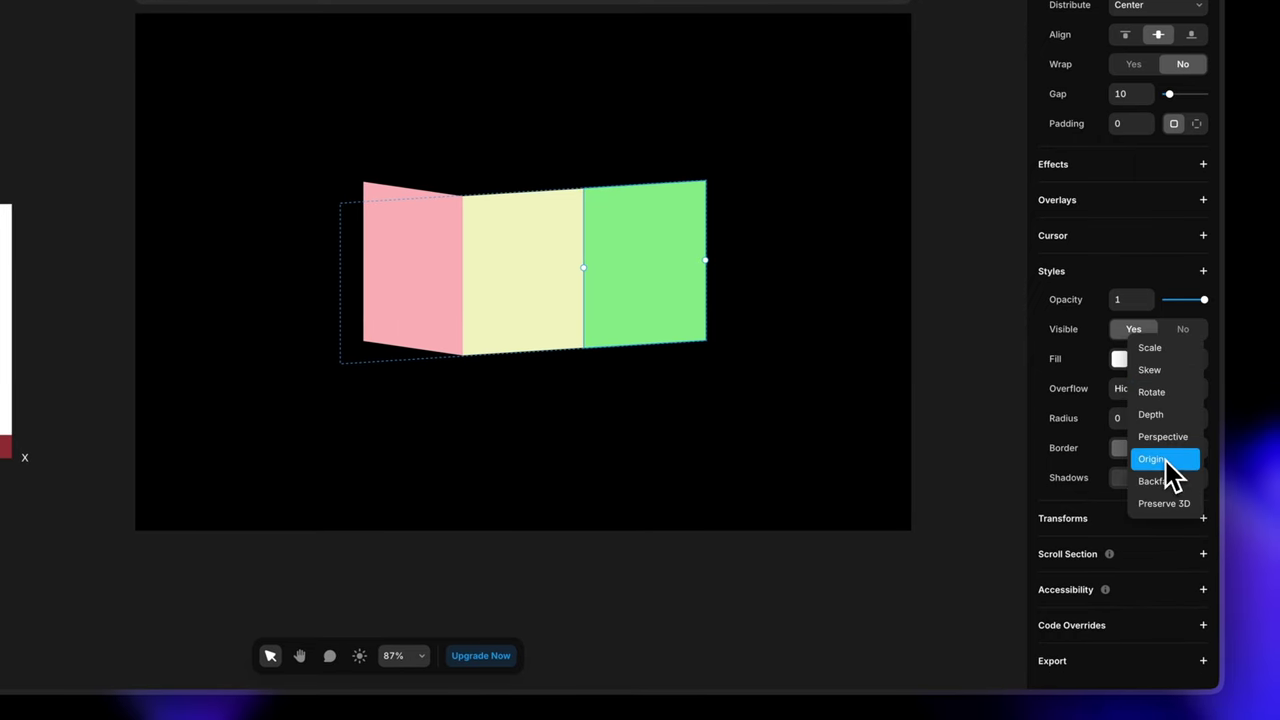
click(1166, 460)
click(1202, 519)
click(1161, 394)
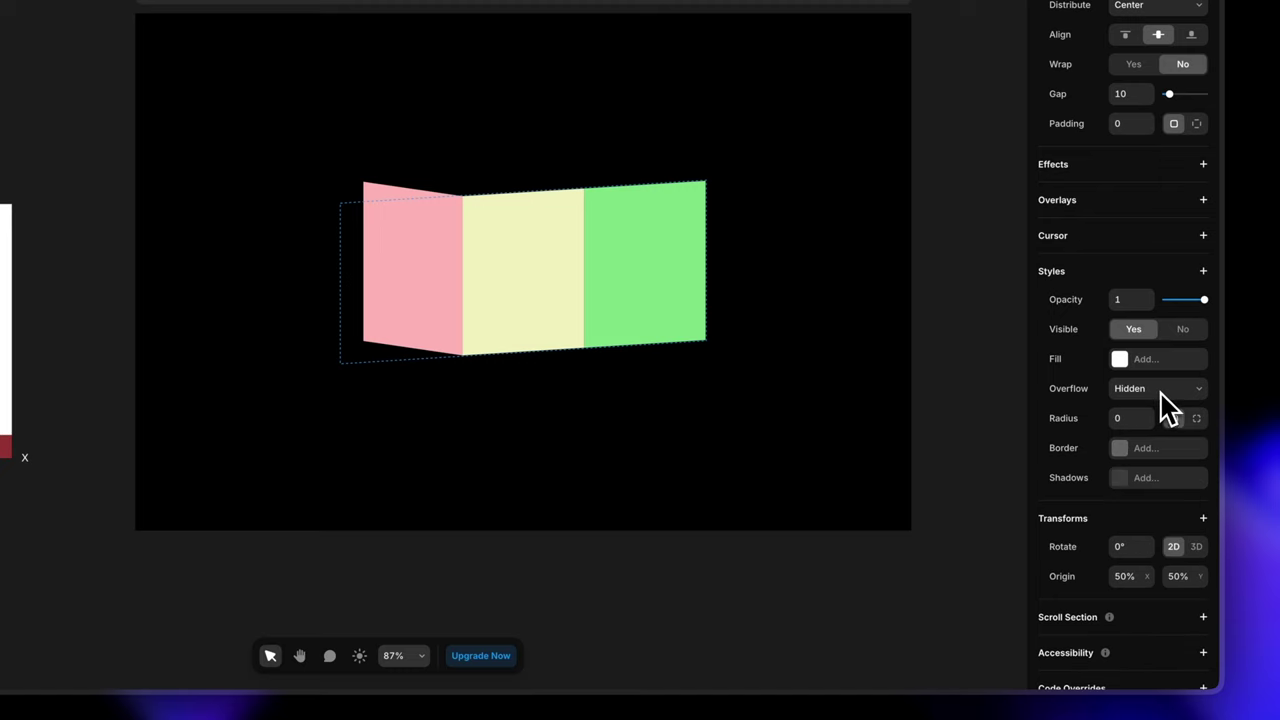
scroll(1089, 550, down, 1)
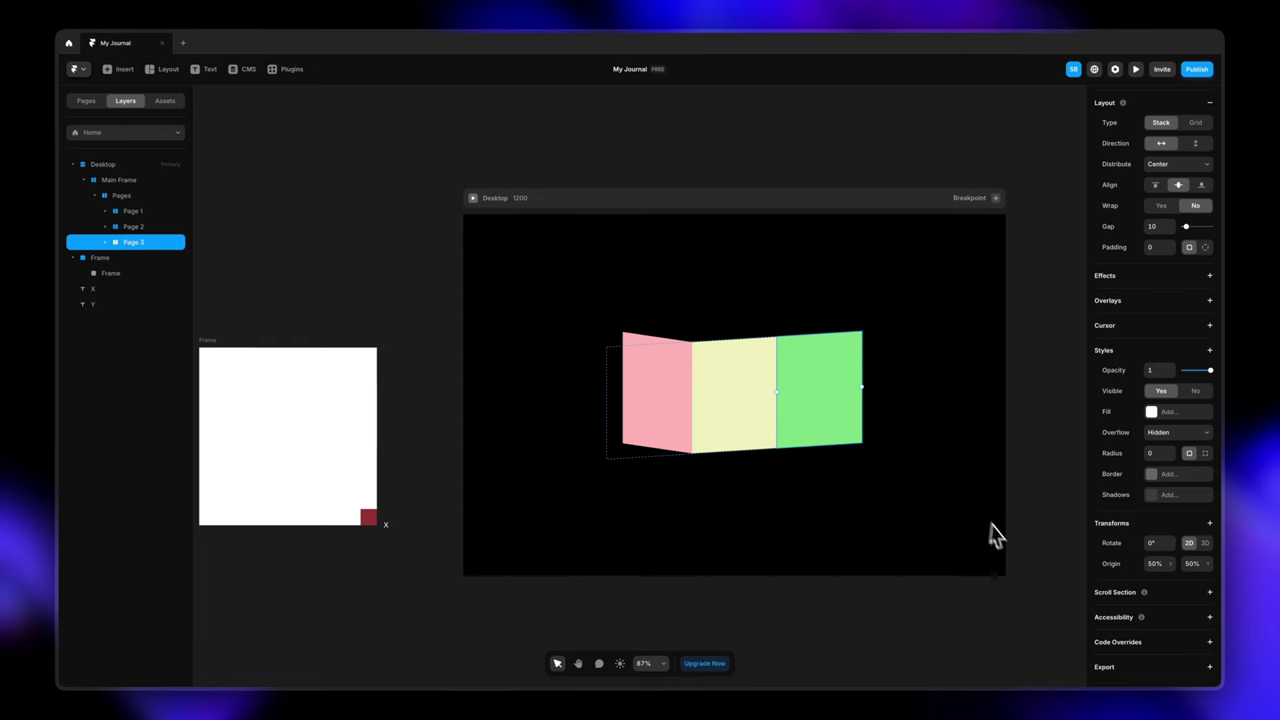
Move the small red square to the lower-left corner of the white reference frame
scroll(368, 528, left, 3)
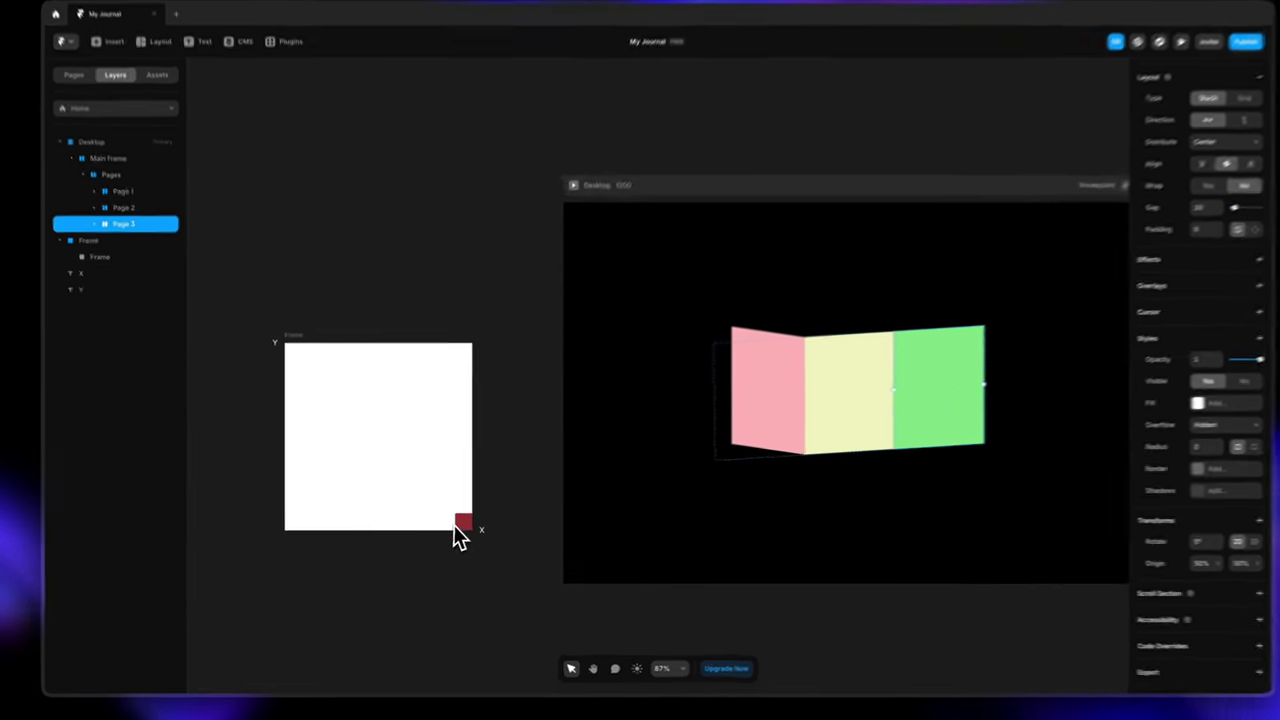
click(457, 526)
drag(498, 528, 294, 520)
scroll(532, 566, right, 2)
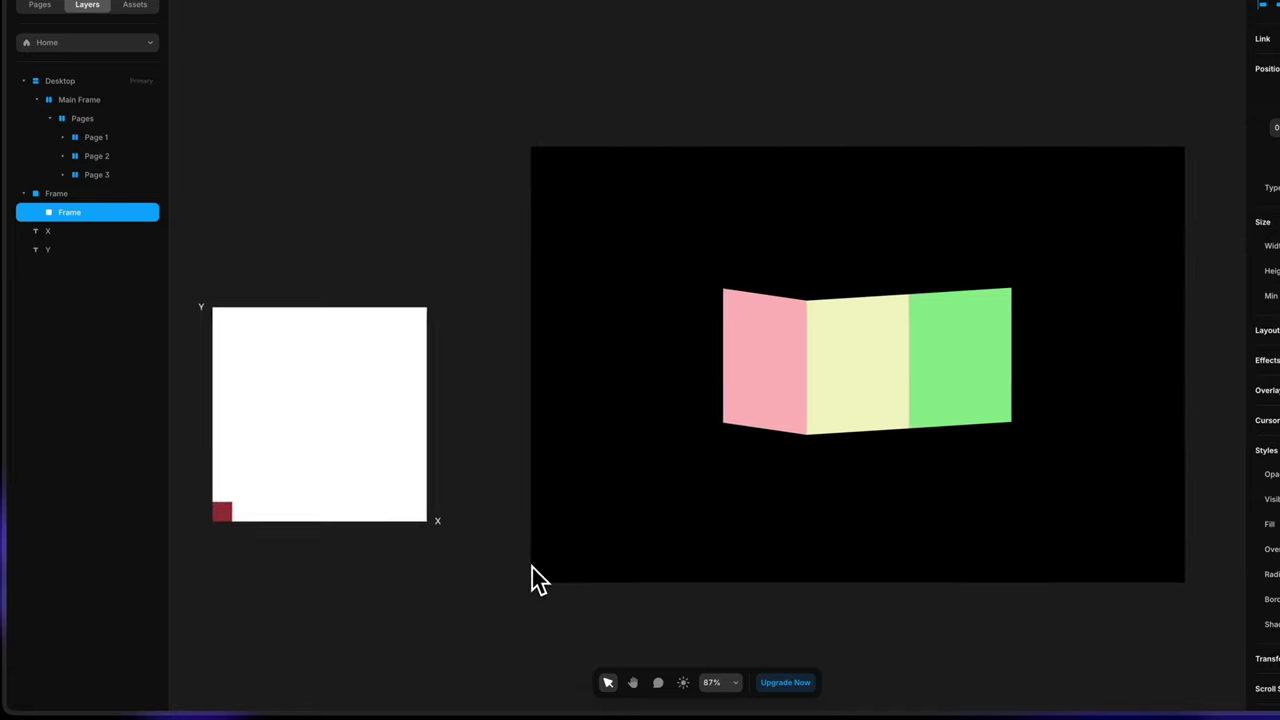
scroll(1155, 580, down, 3)
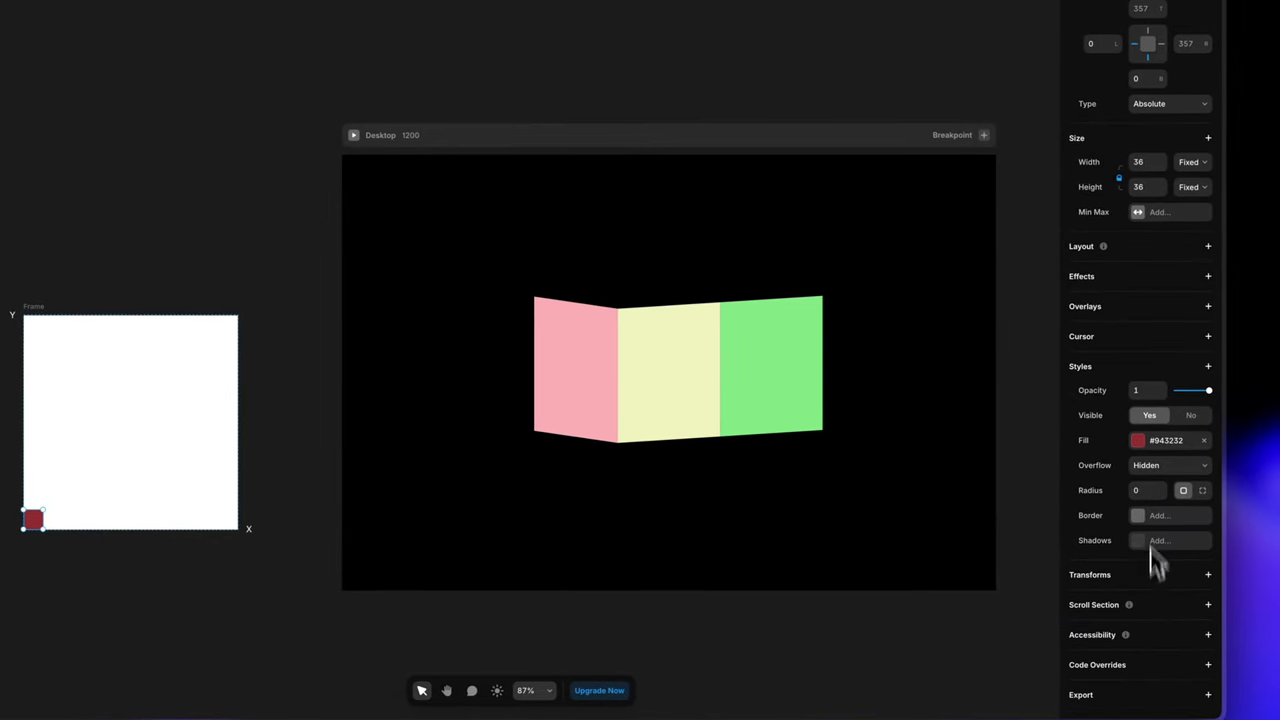
scroll(1157, 520, up, 1)
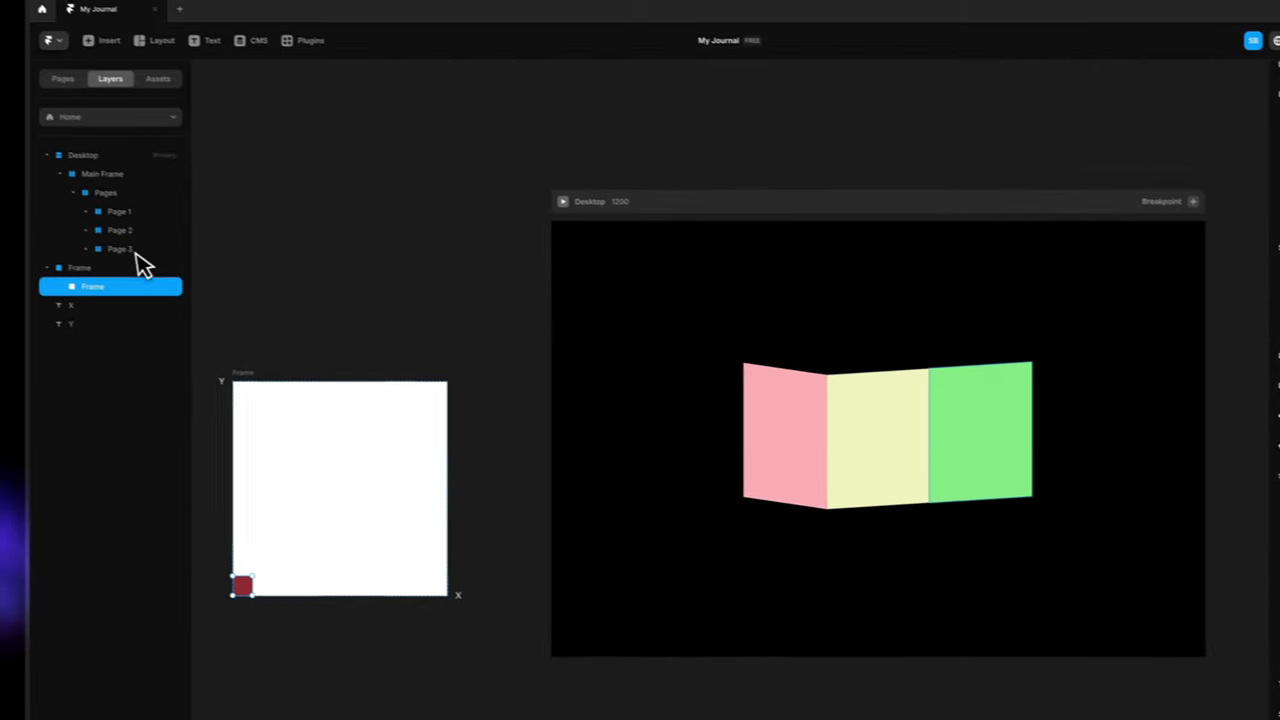
Set Page 3's transform origin to 0% on X and 0% on Y
click(134, 252)
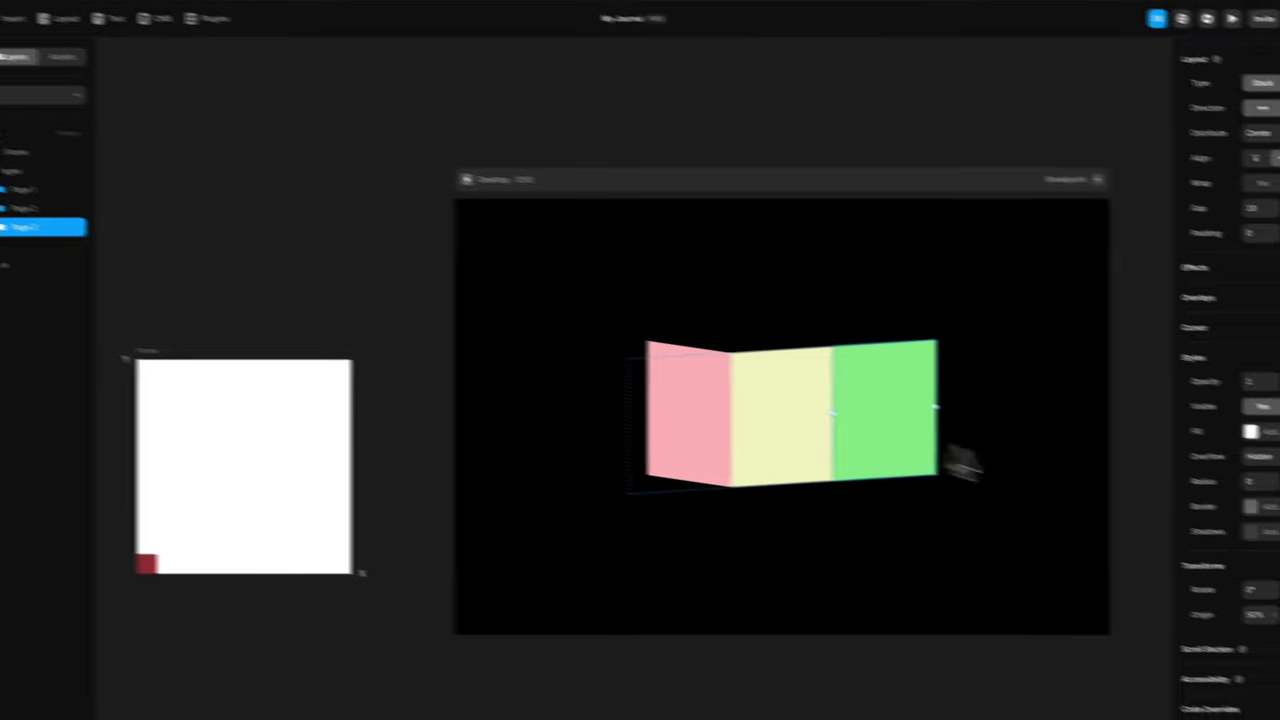
click(1138, 539)
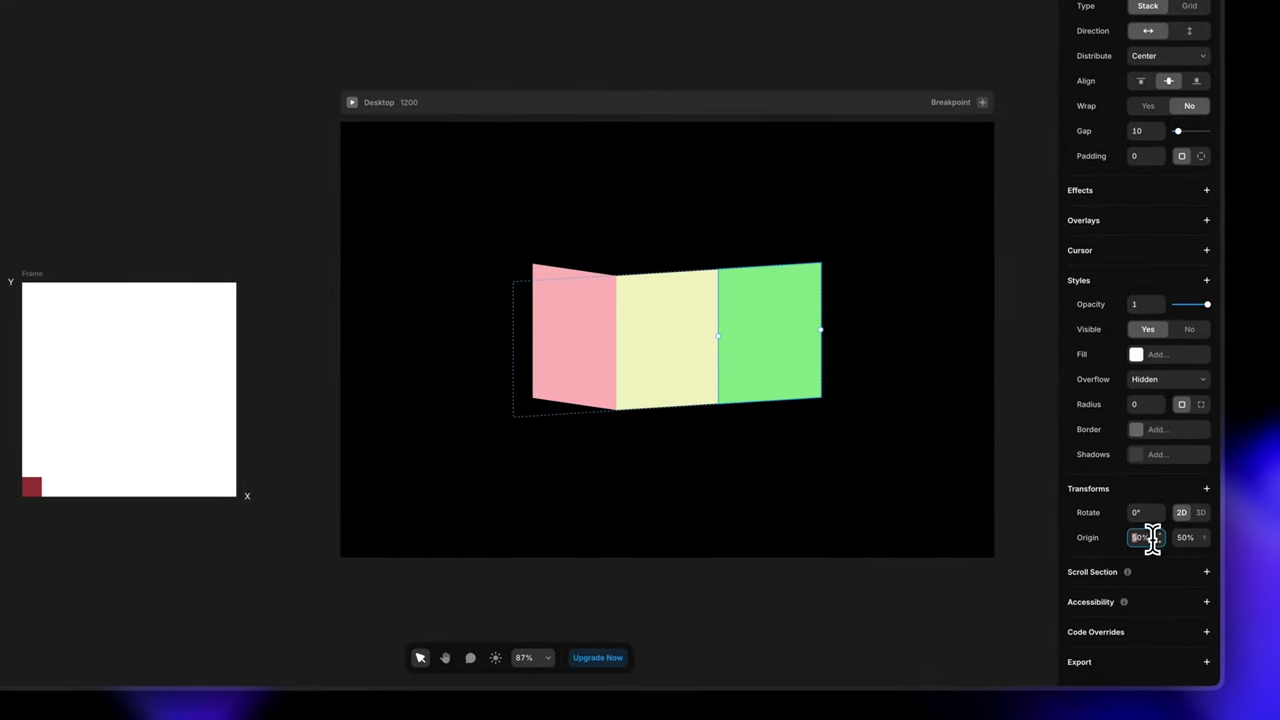
text(0)
click(1197, 537)
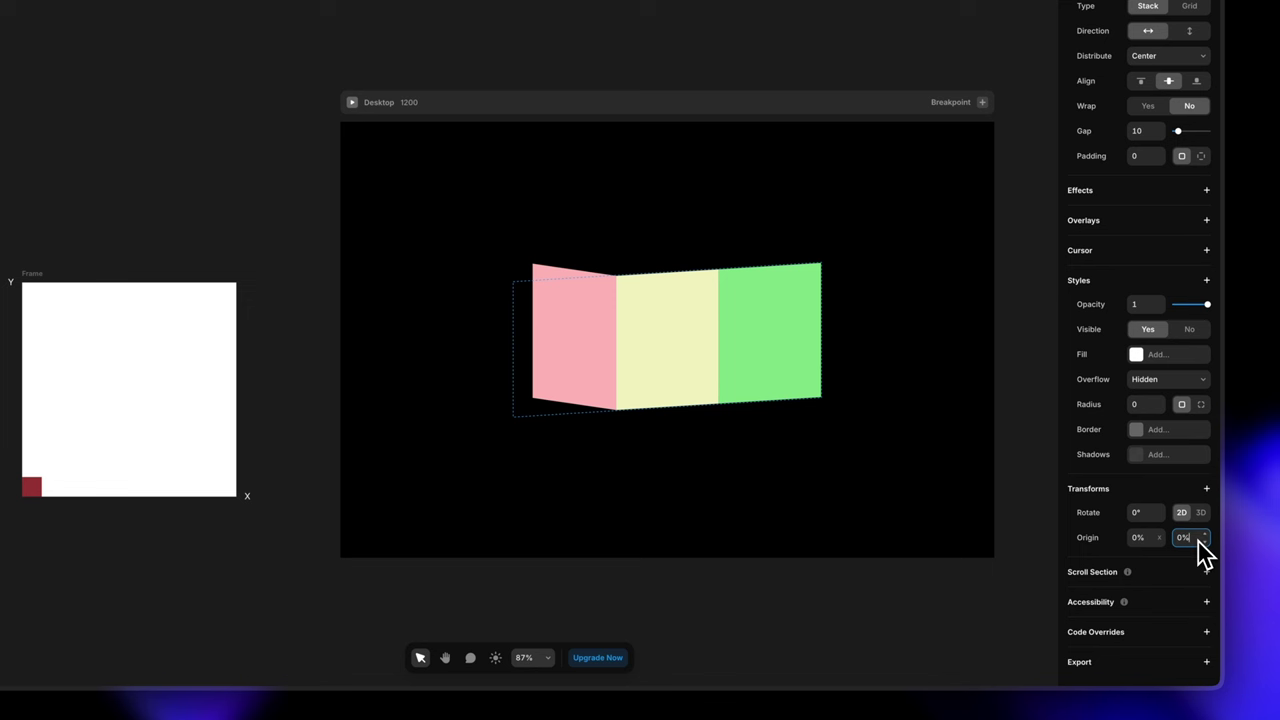
Switch Page 3's rotation to 3D and set its Y rotation to 60
click(1197, 513)
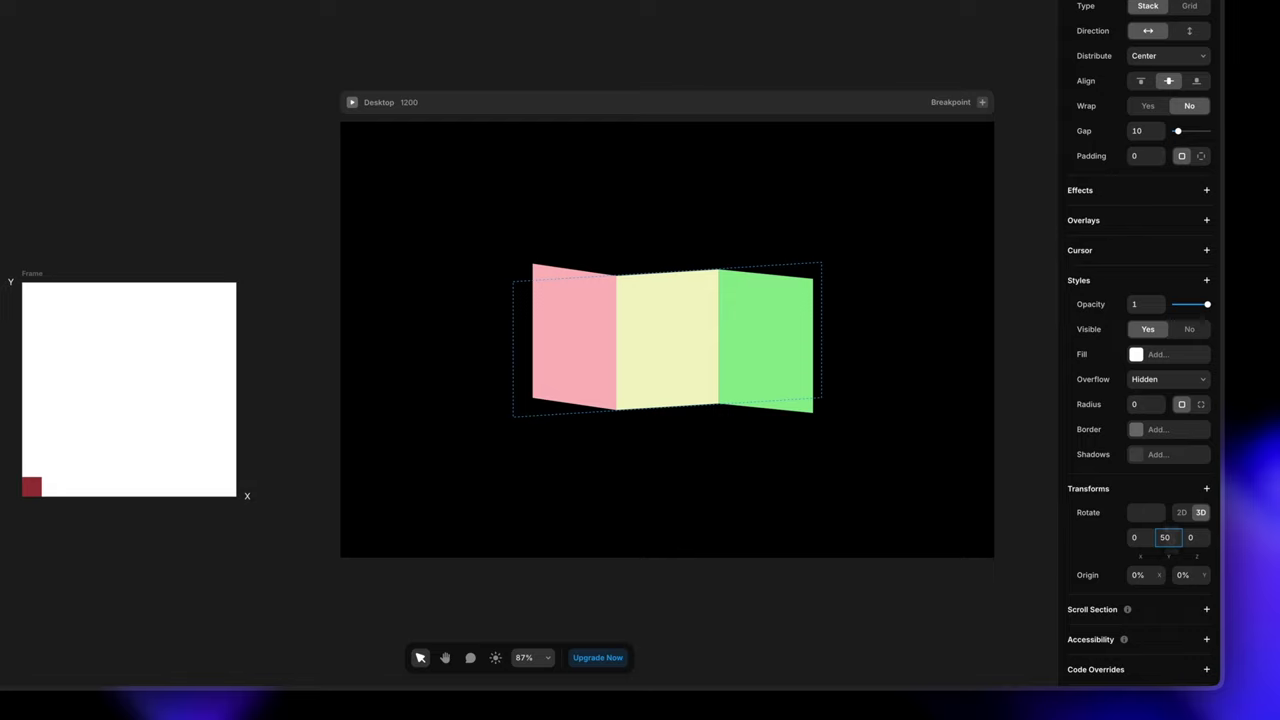
key(shift+Down)
key(shift+Up)
key(shift+Up)
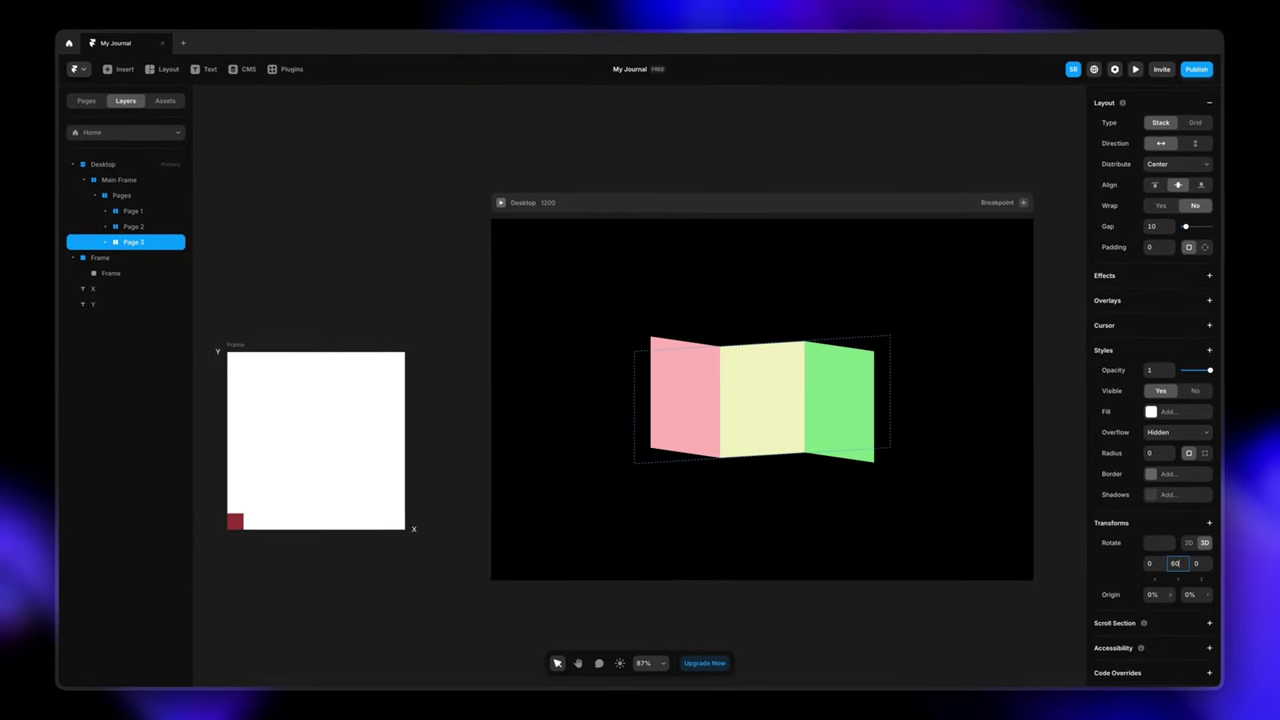
scroll(943, 474, right, 3)
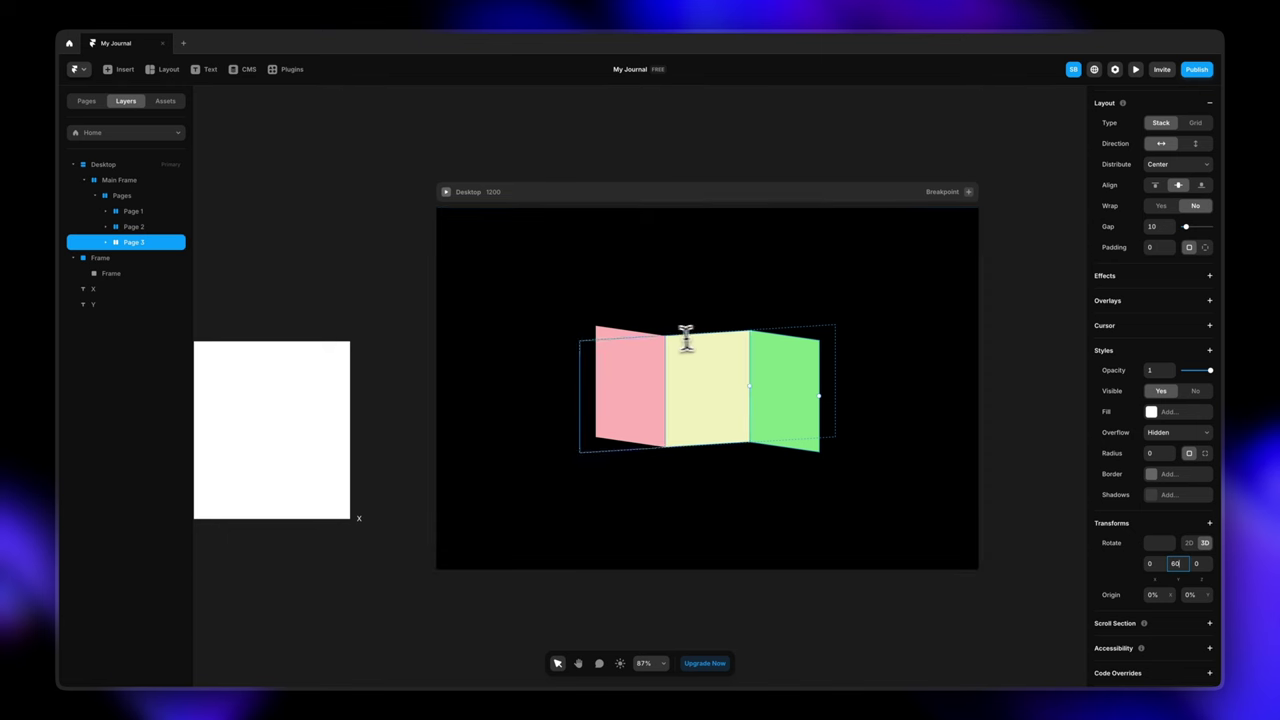
click(1010, 420)
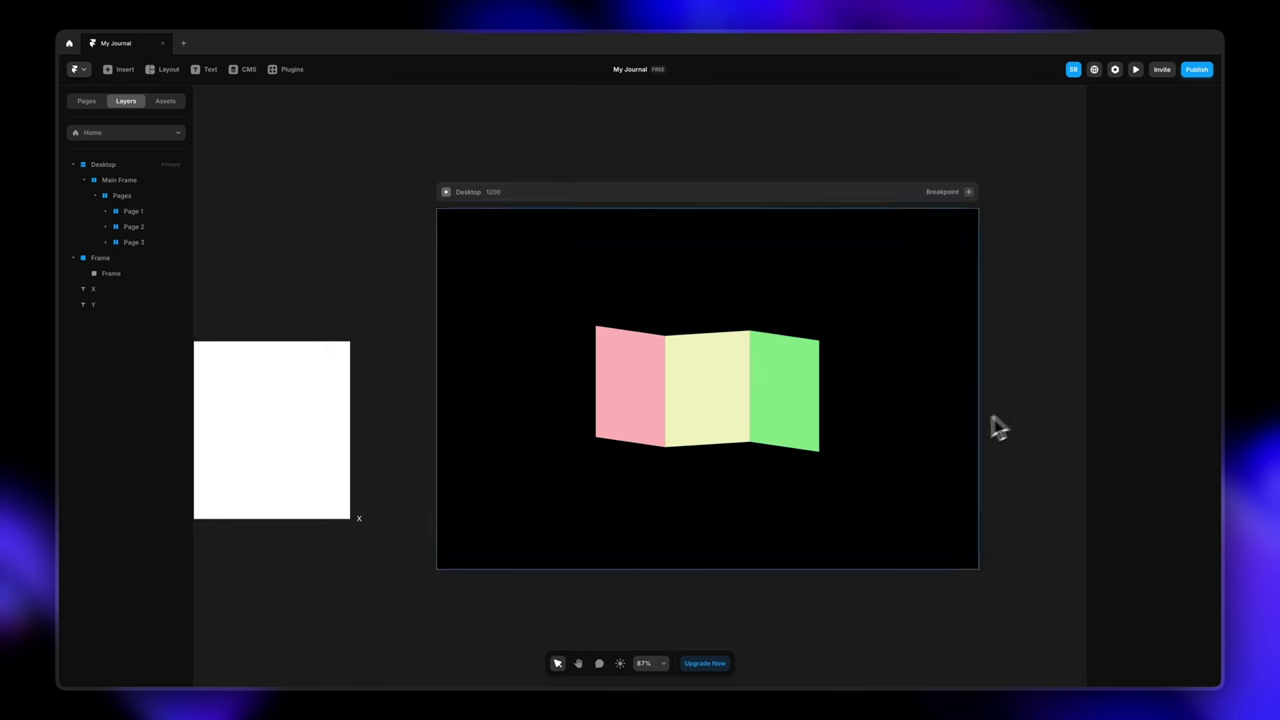
Try a Y rotation of 0 on the Pages stack and return it to -20
scroll(966, 437, up, 3)
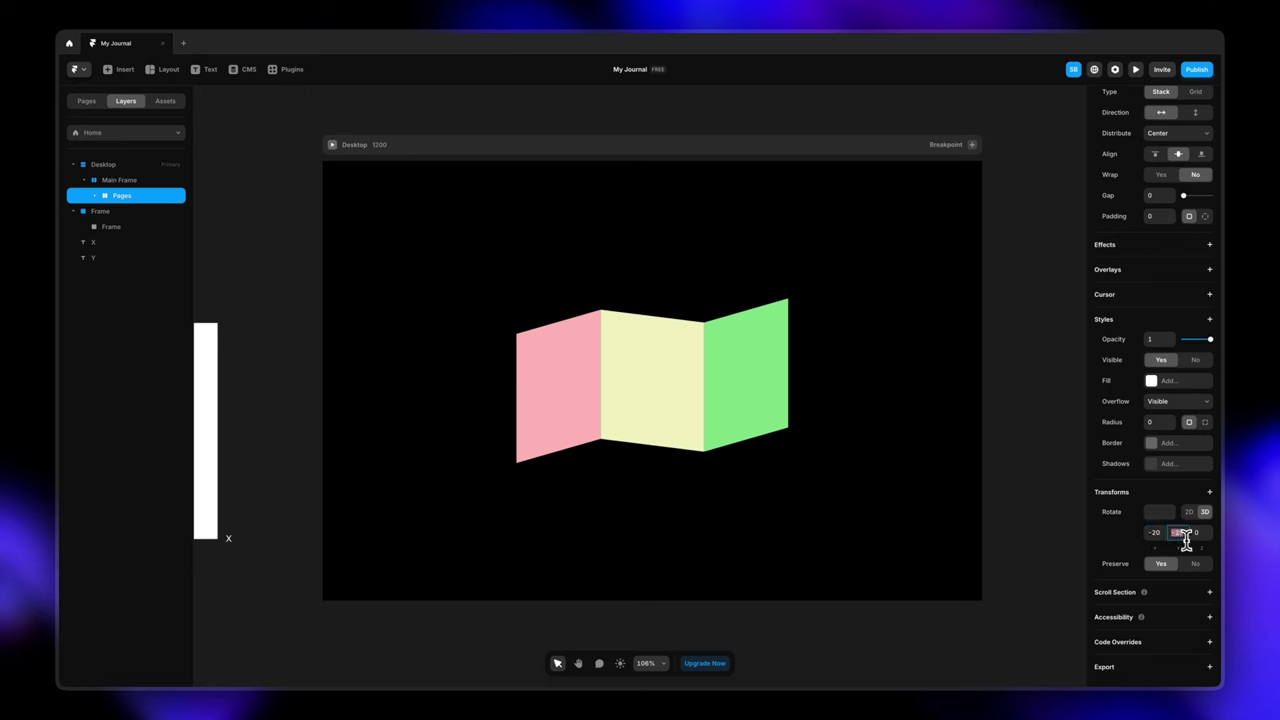
key(shift+Up)
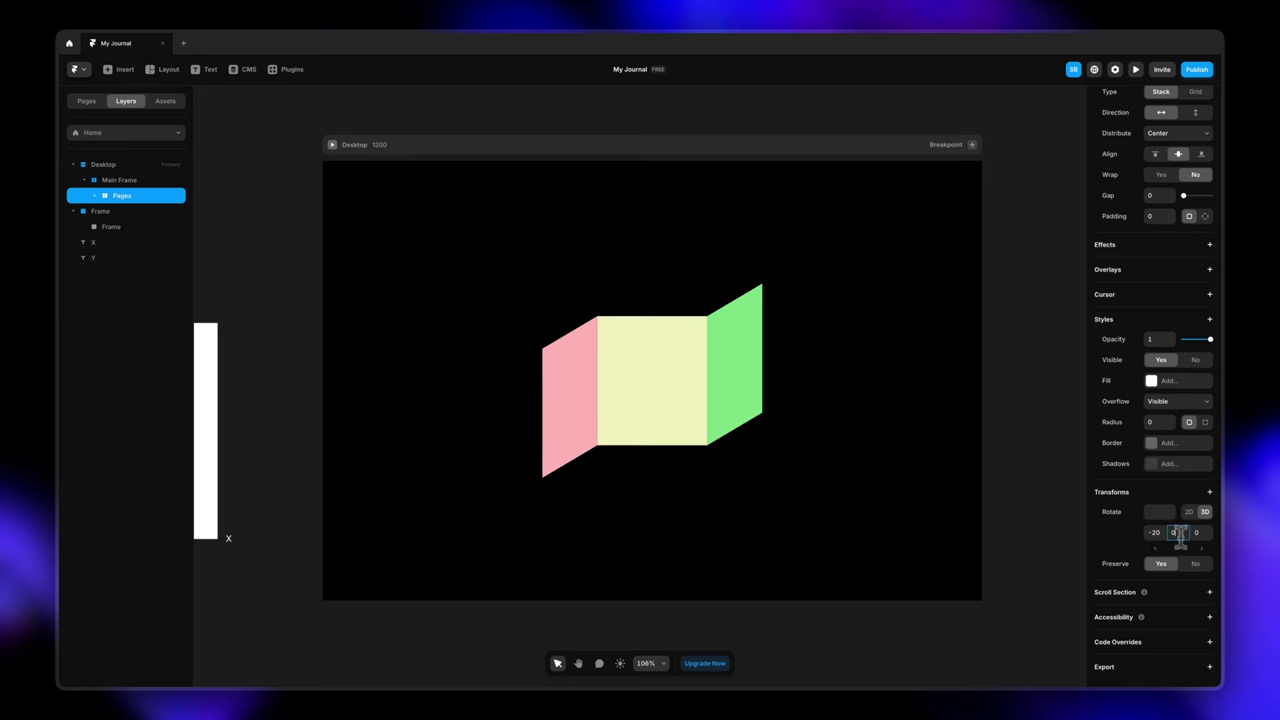
key(shift+Down)
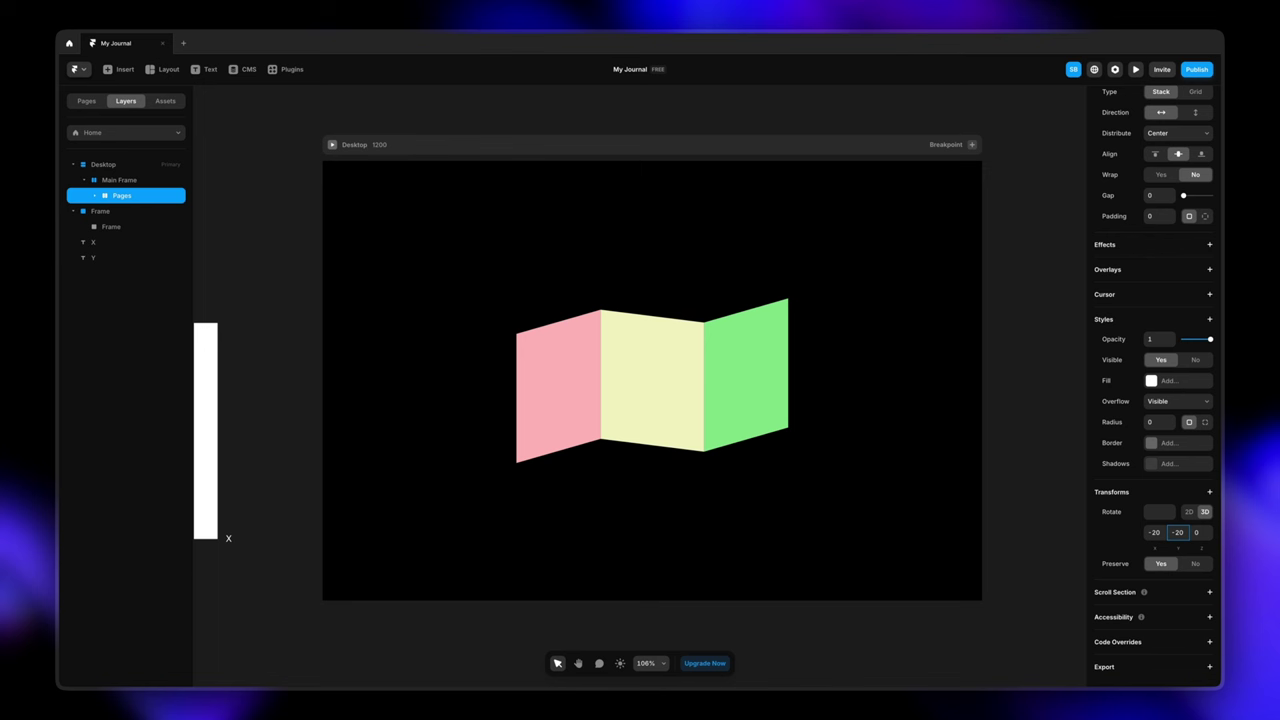
Run the Pages stack's X rotation through a range of values and set it back to -20
click(1154, 533)
key(shift+Up)
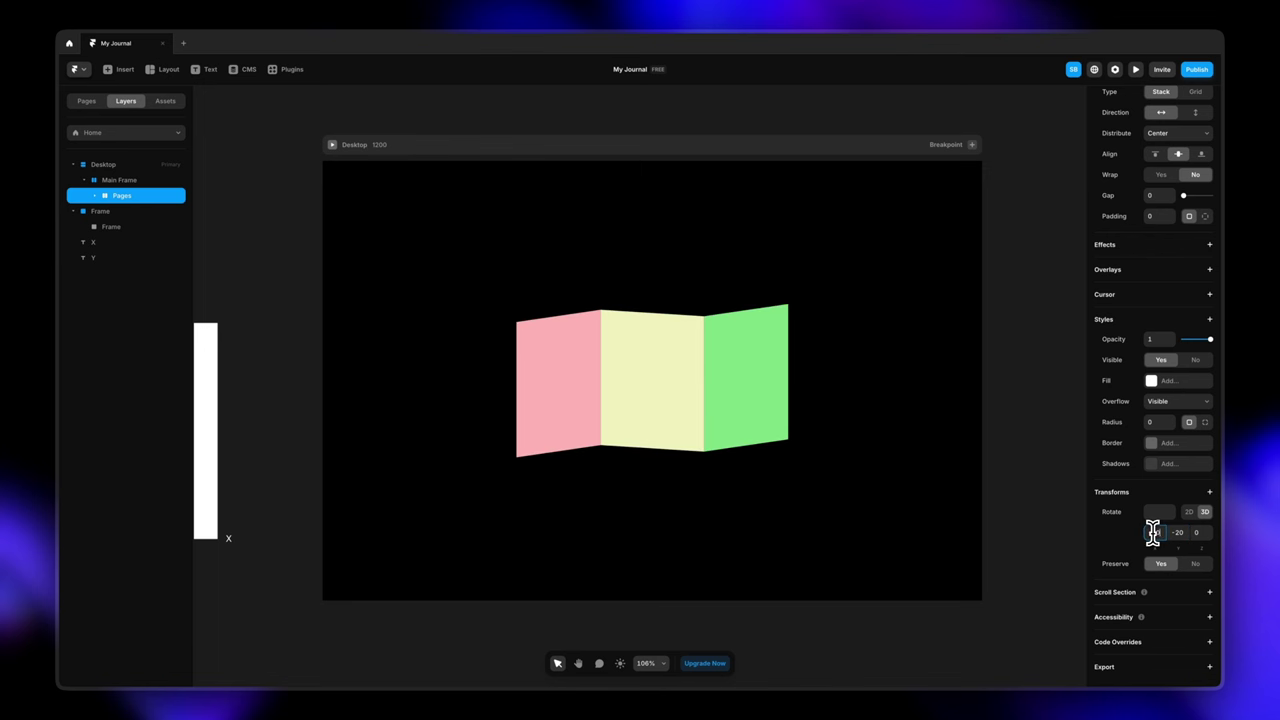
key(shift+Up)
key(shift+Up)
key(shift+Up)
key(shift+Up)
key(shift+Up)
key(shift+Up)
key(shift+Up)
key(shift+Down)
key(shift+Down)
drag(1153, 532, 1145, 532)
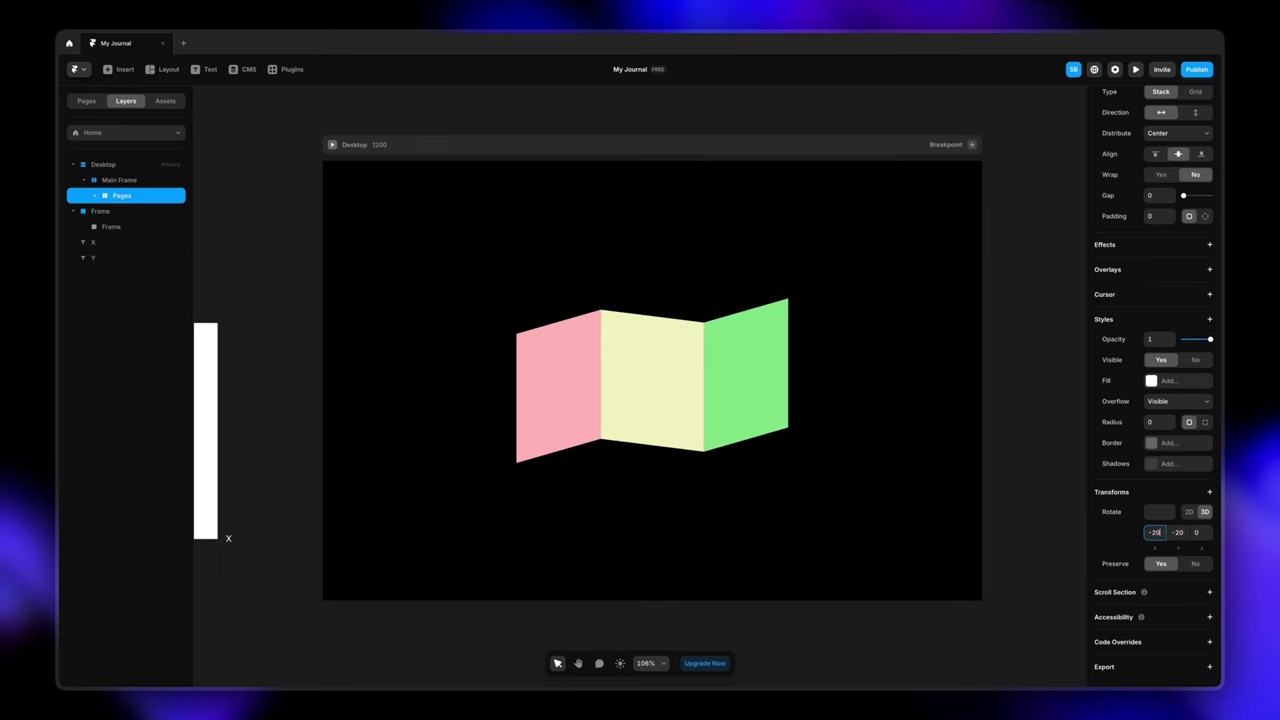
click(1009, 386)
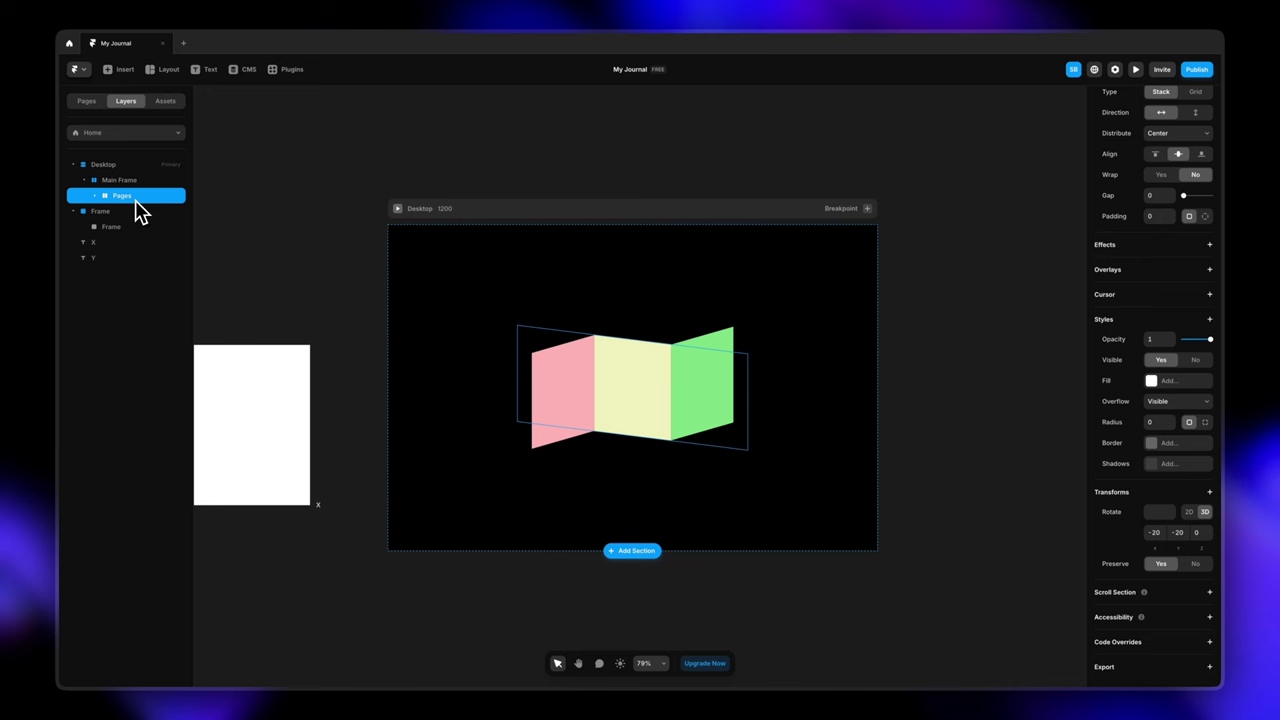
Delete the white reference frame together with its X and Y labels
scroll(278, 340, left, 5)
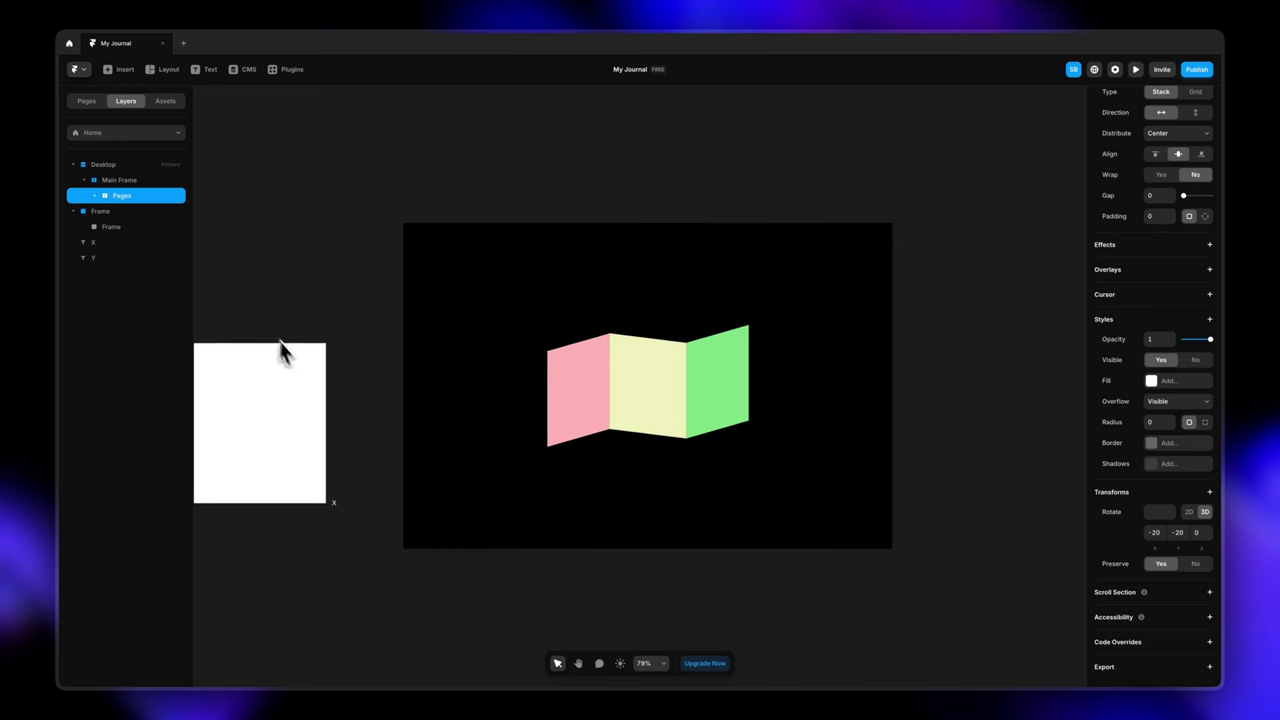
drag(260, 296, 503, 587)
key(Delete)
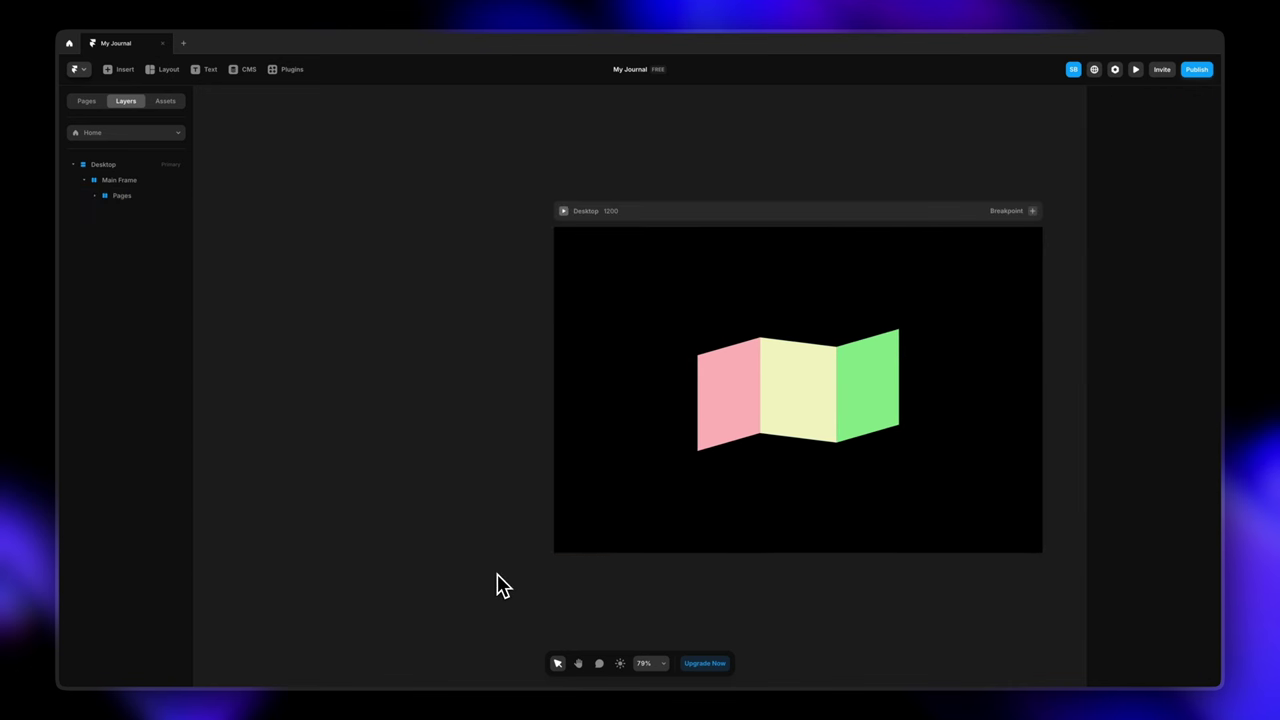
Wrap the Pages stack inside a new stack within the Main Frame
key(shift+1)
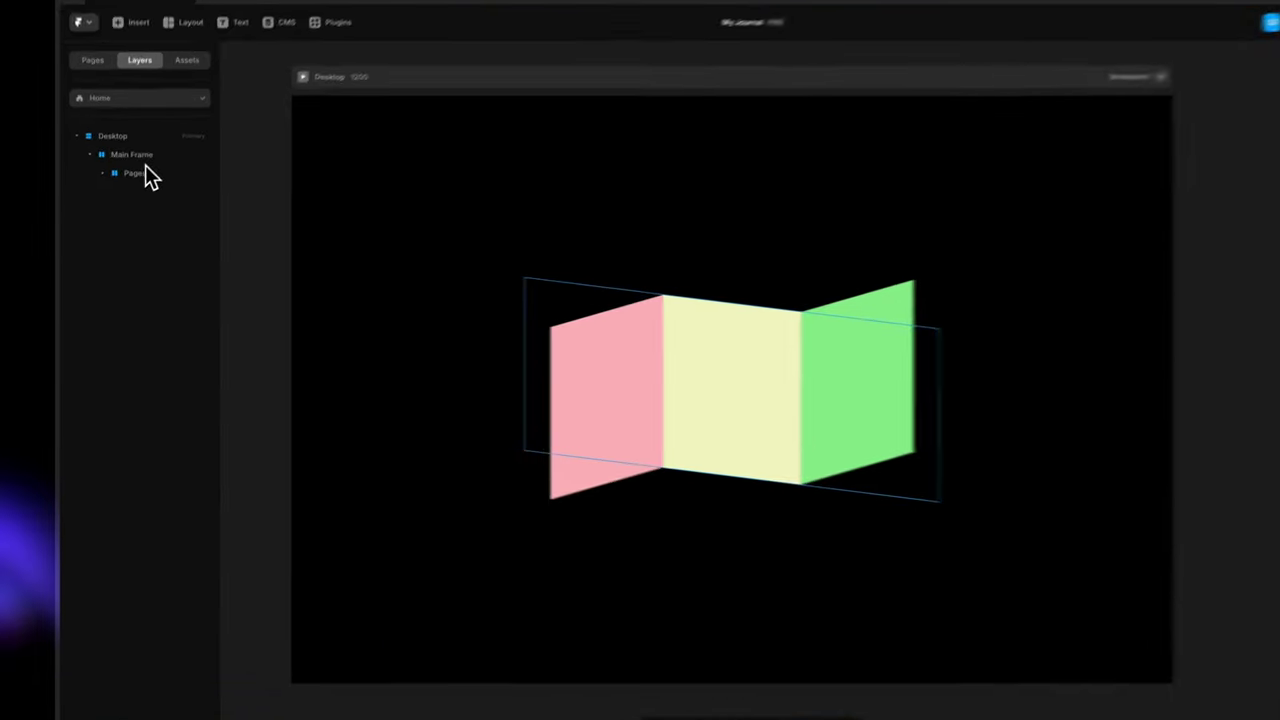
click(130, 196)
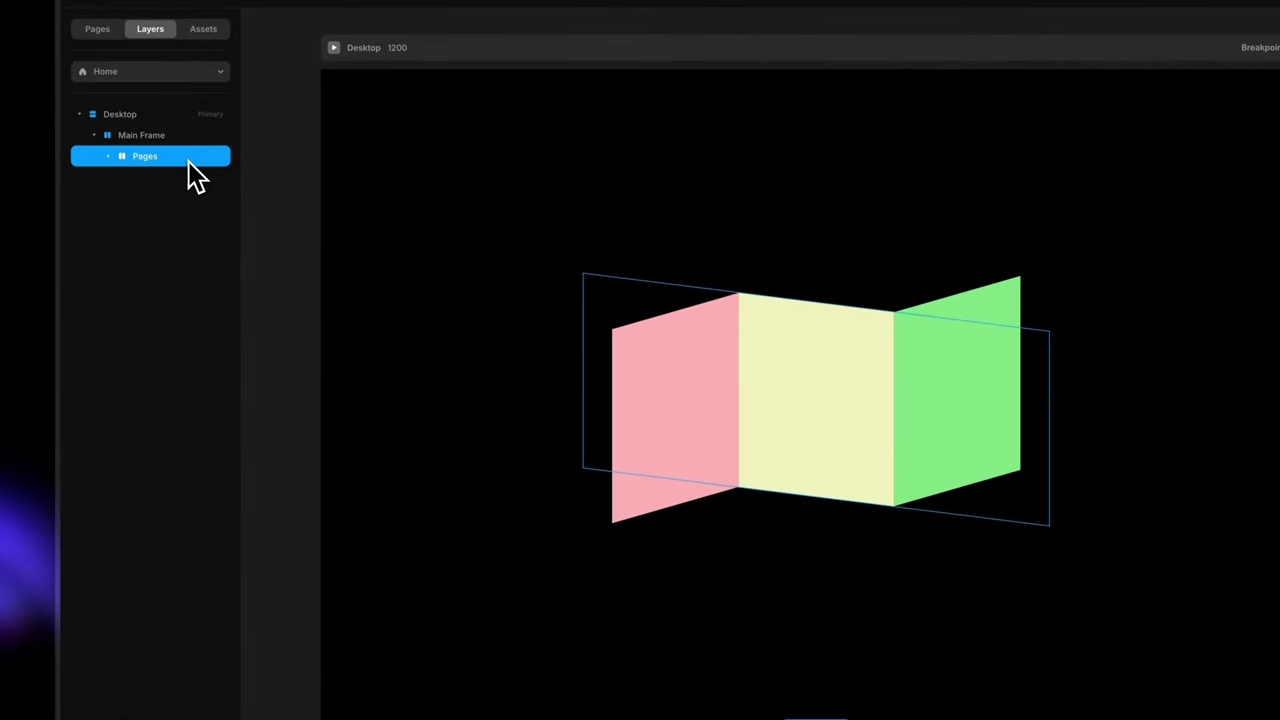
right_click(188, 162)
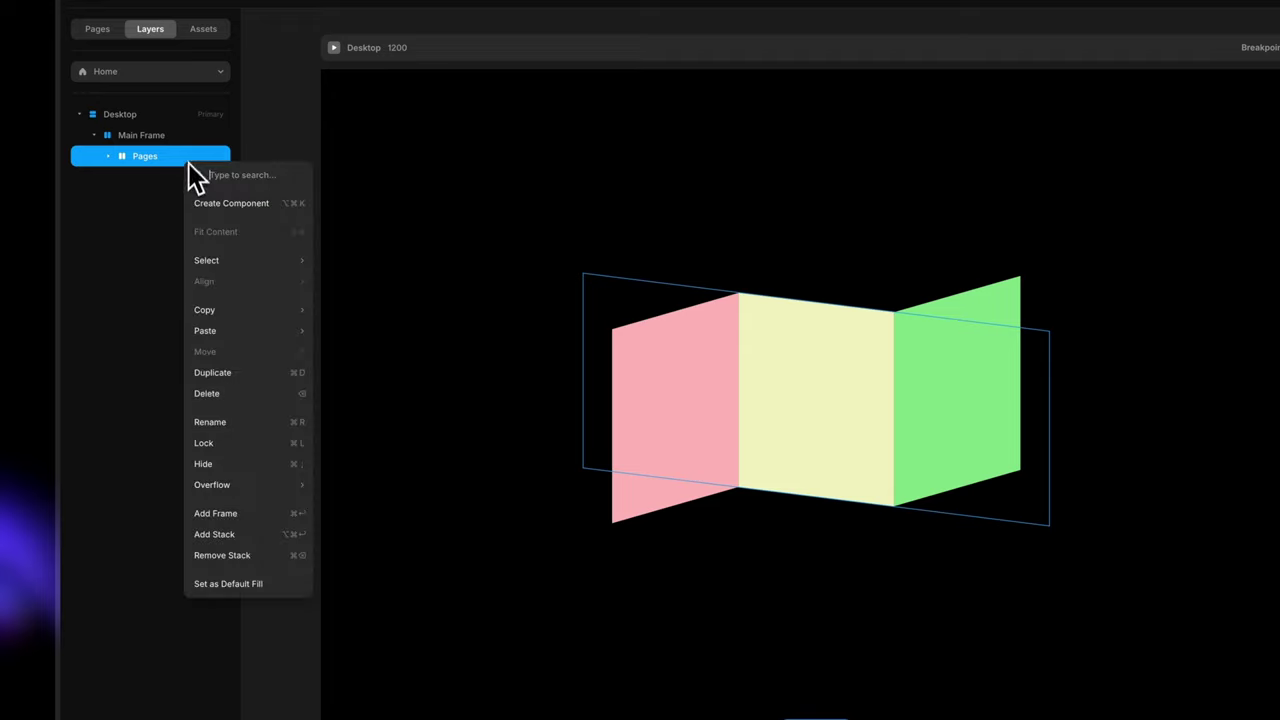
click(244, 536)
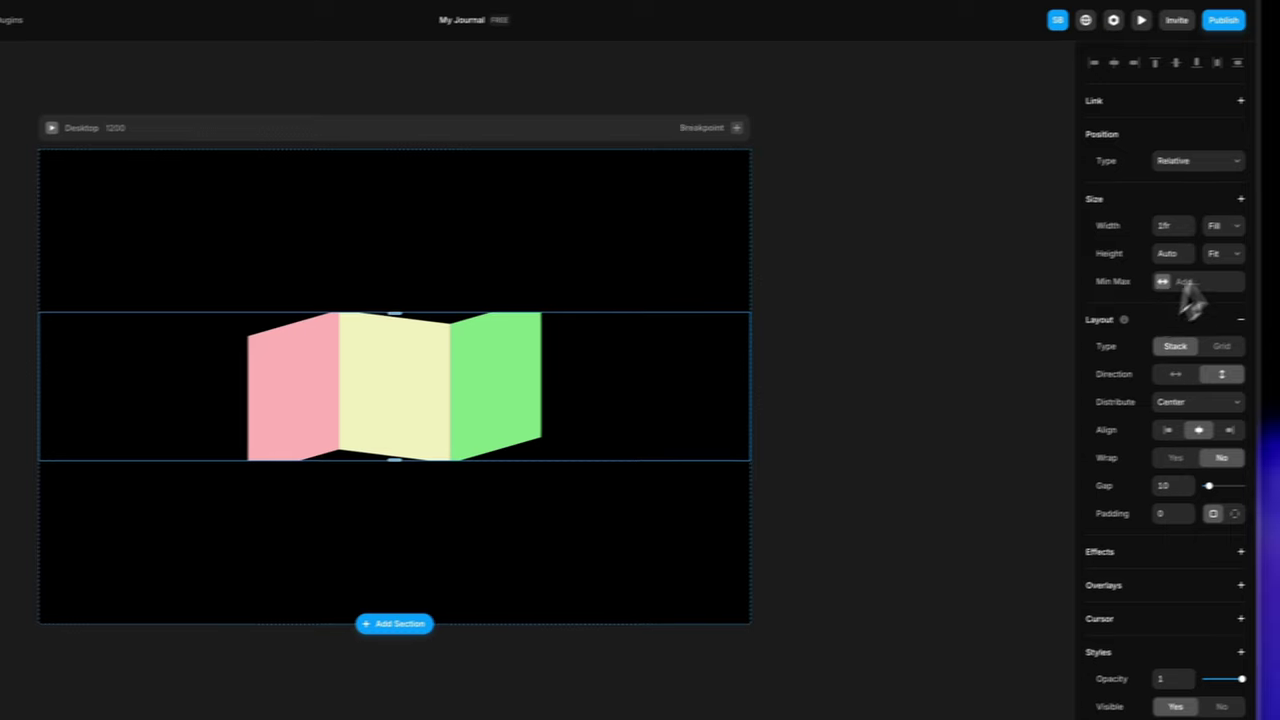
Set the new wrapping stack's height to Viewport and rename it Sticky Frame
click(1206, 261)
click(1177, 273)
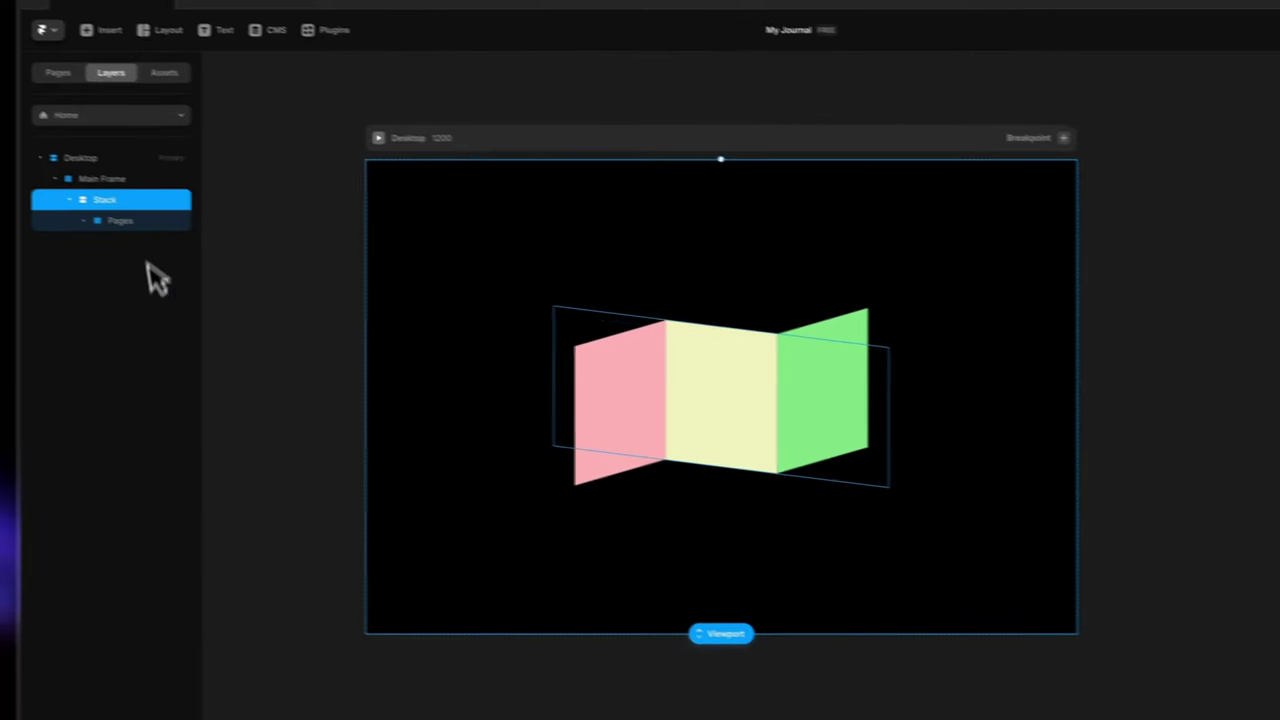
double_click(157, 212)
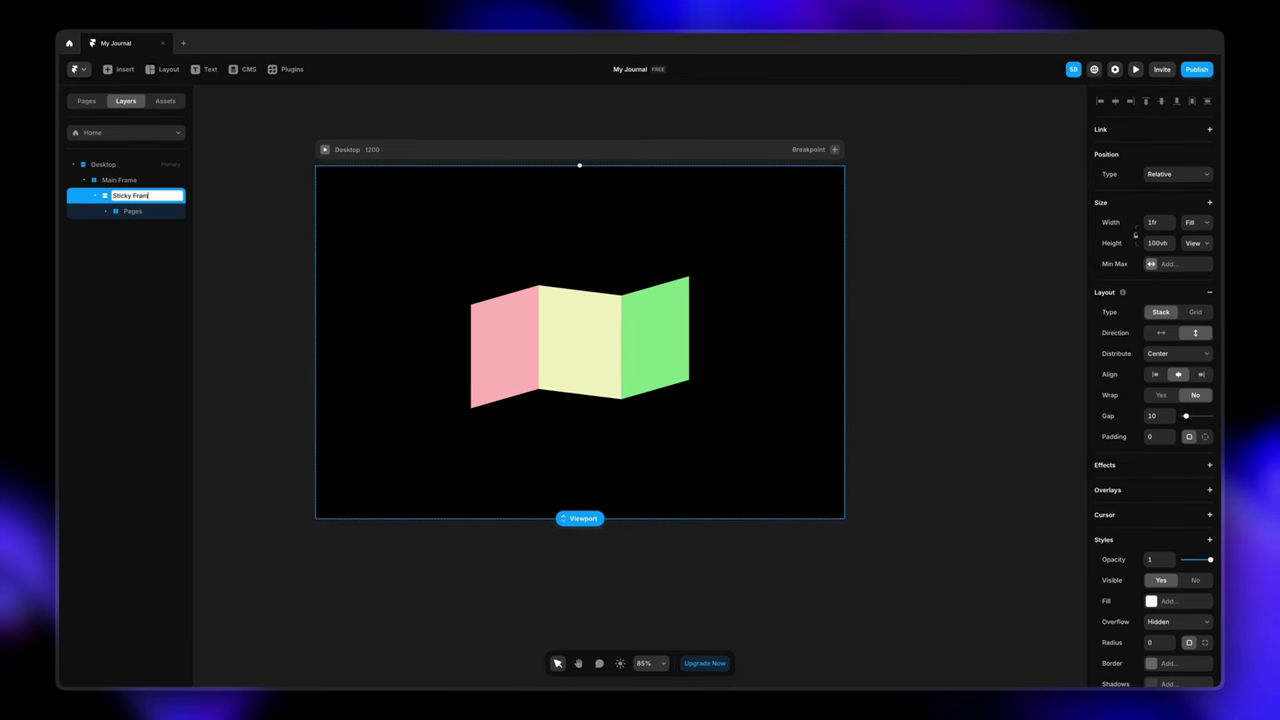
key(Return)
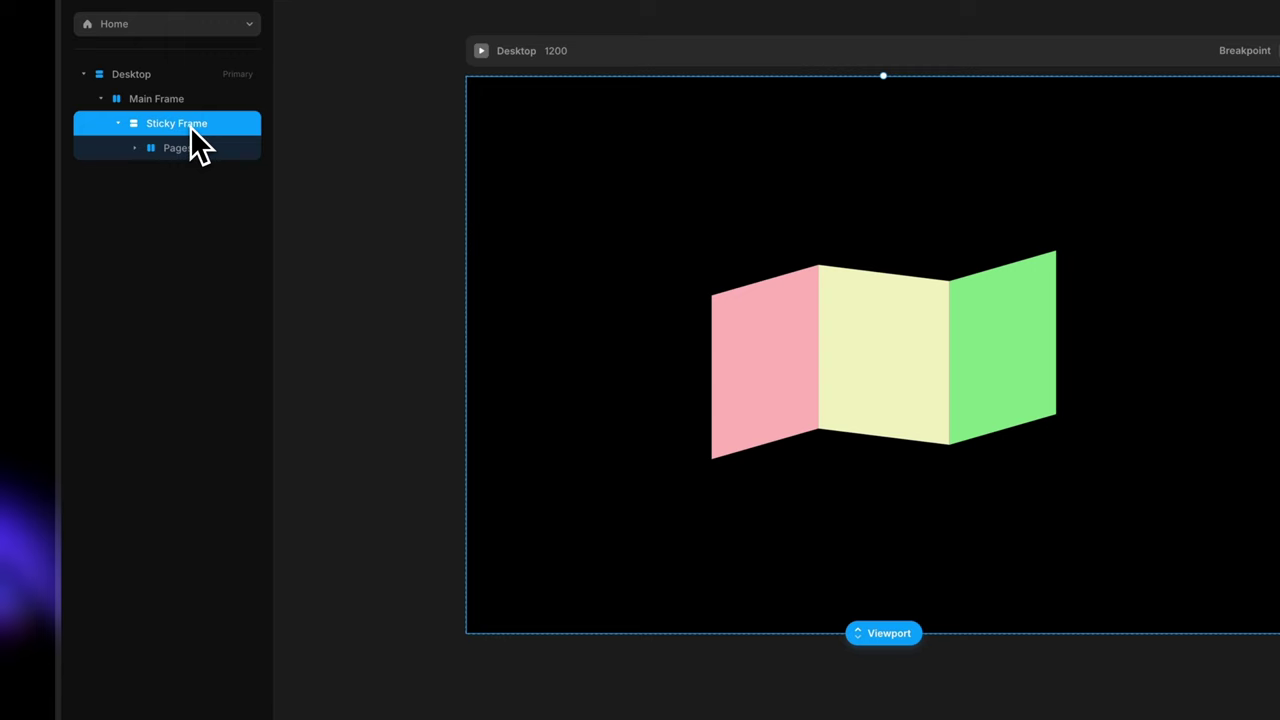
Wrap the Sticky Frame in another stack and give that stack a fixed height of 3000
right_click(190, 126)
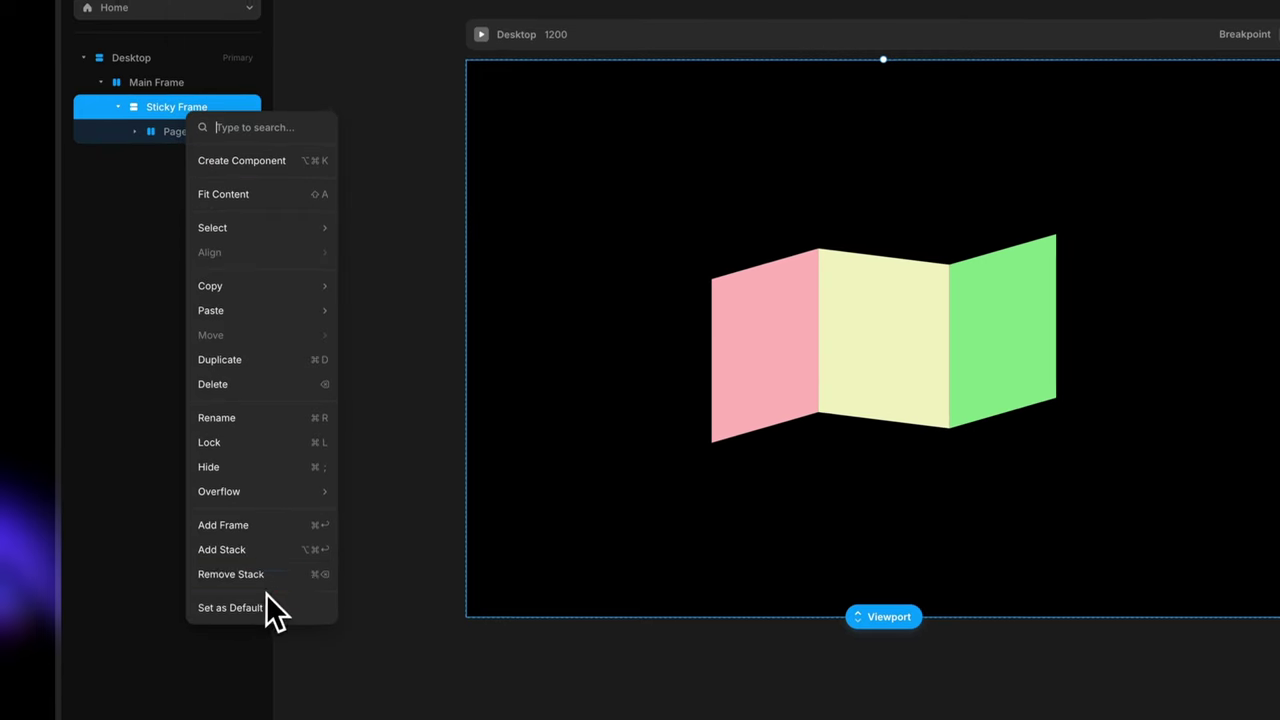
click(268, 542)
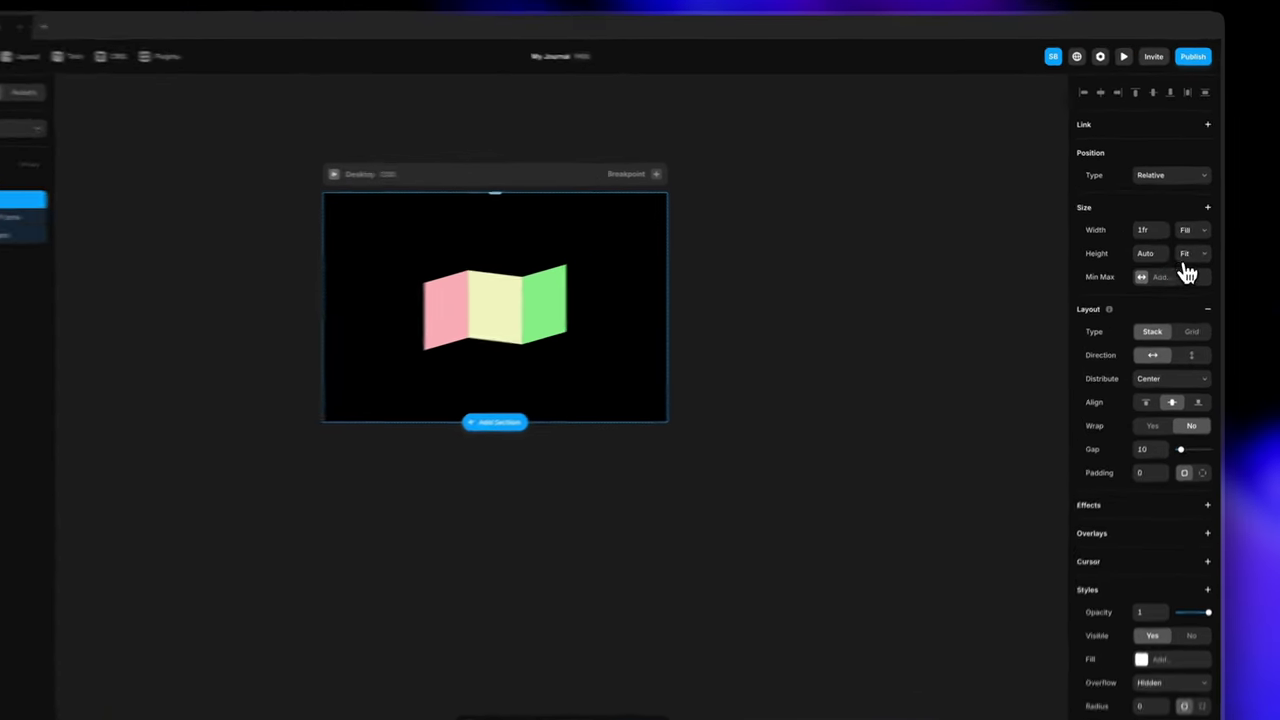
click(1197, 243)
click(1197, 211)
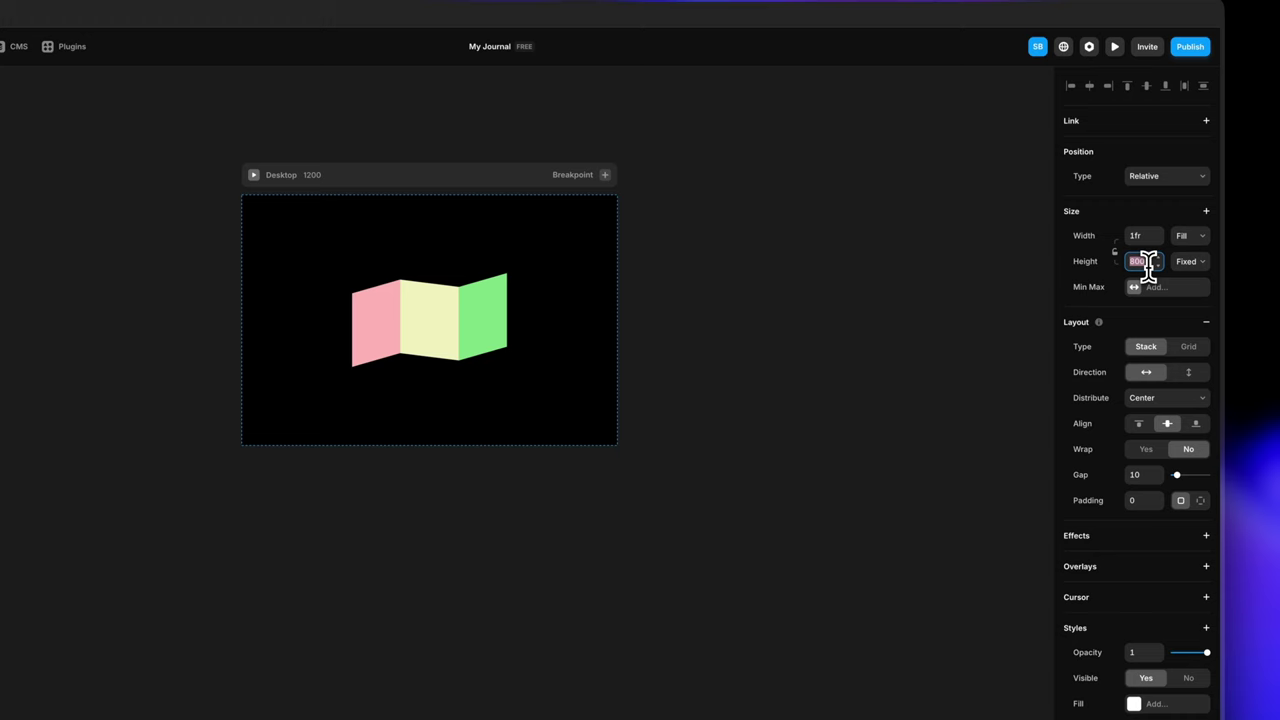
text(30)
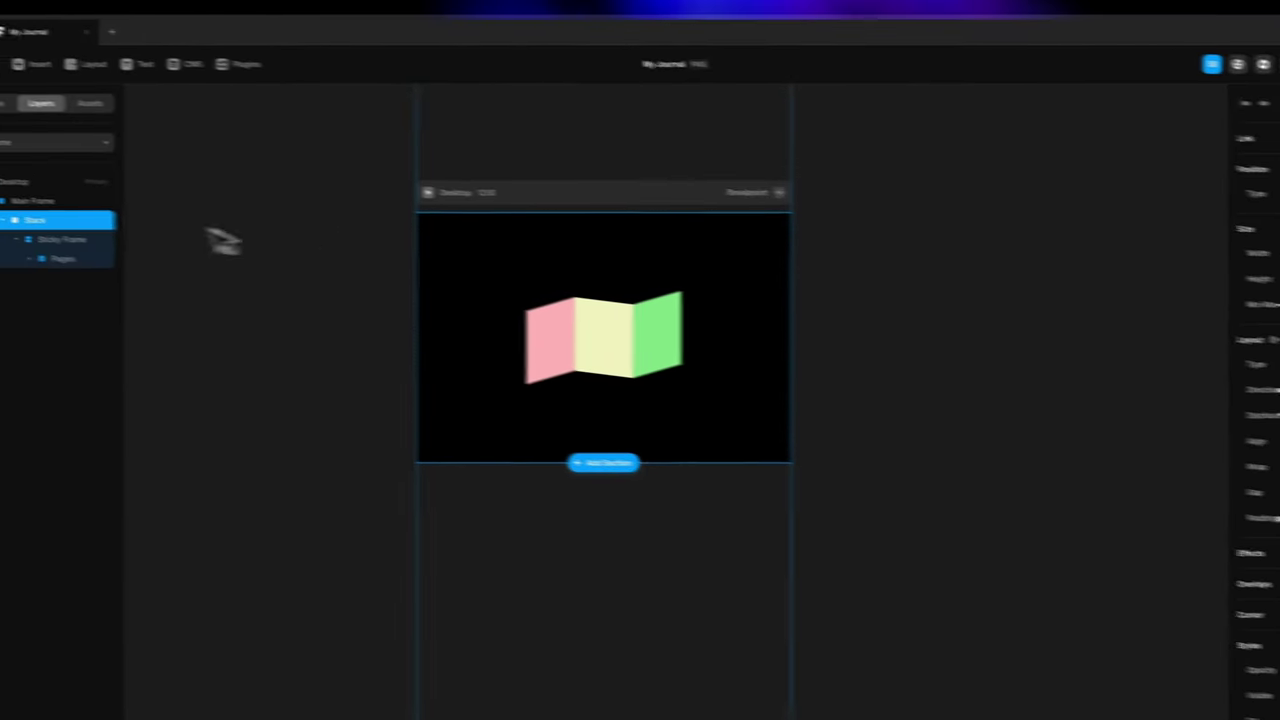
Give the Main Frame a vertical layout distributed from Start, with its height set to Fit Content
click(145, 216)
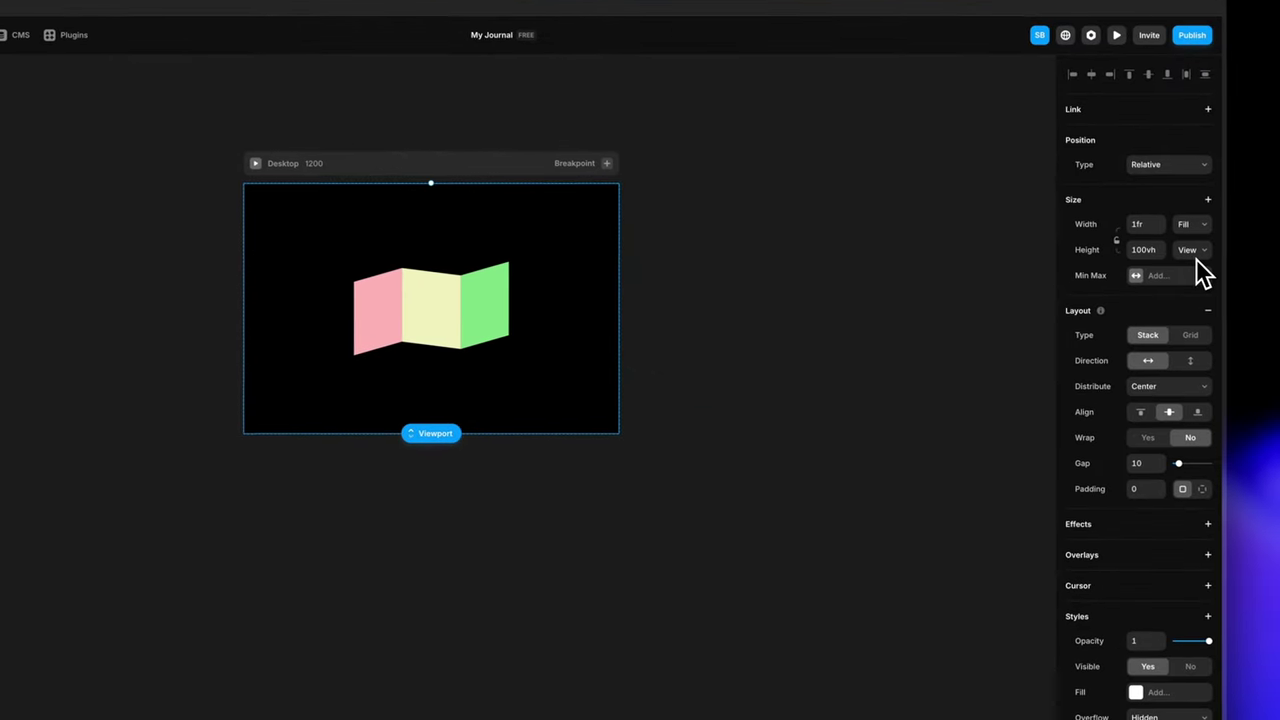
click(1173, 390)
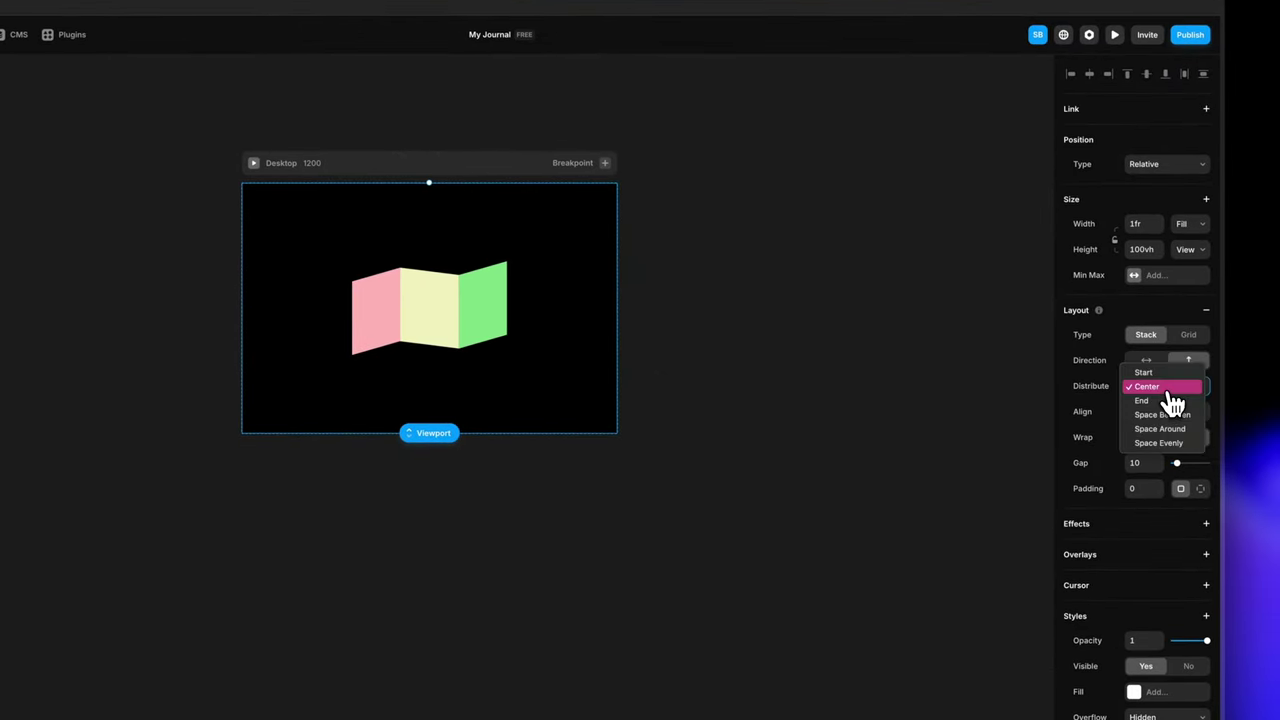
click(1167, 373)
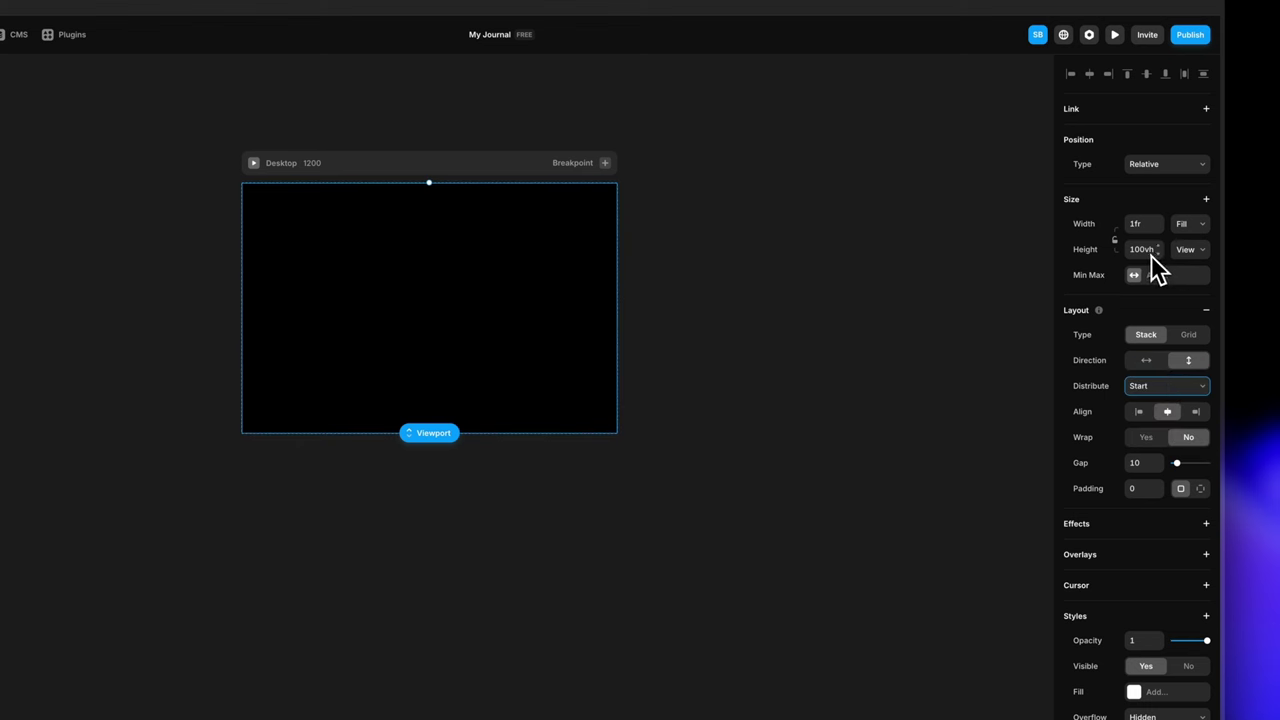
click(1187, 250)
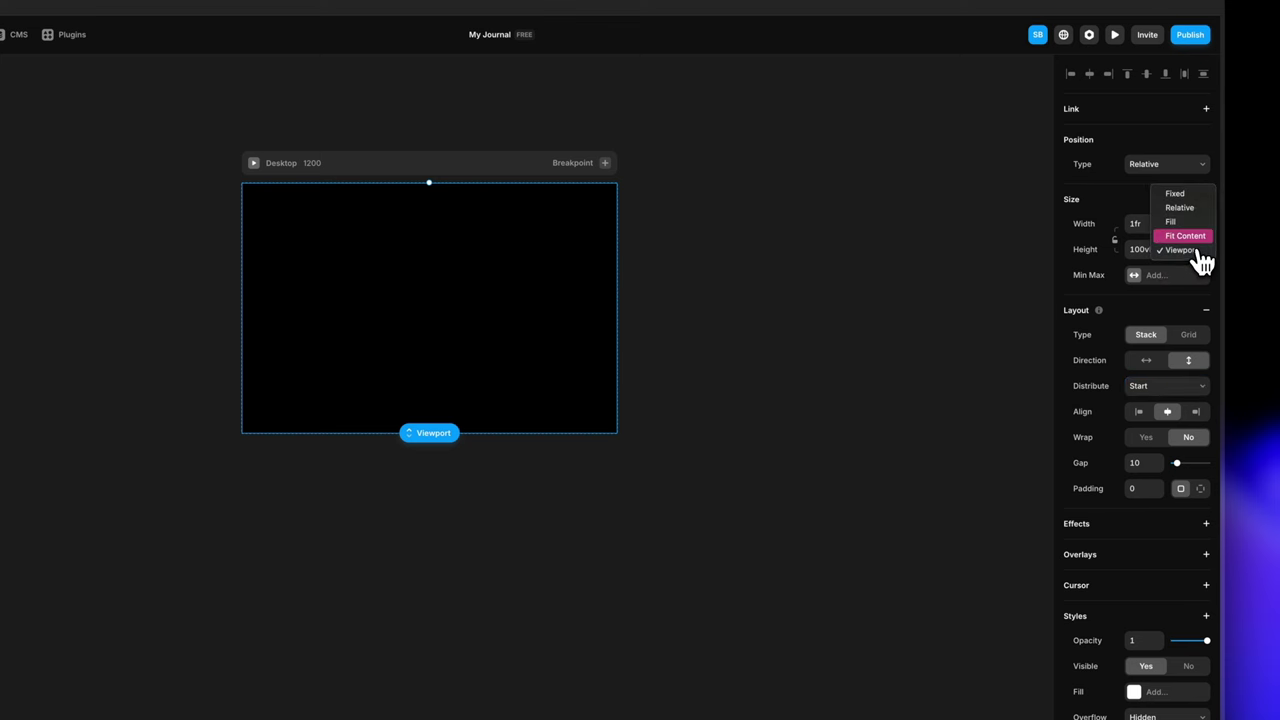
click(1200, 237)
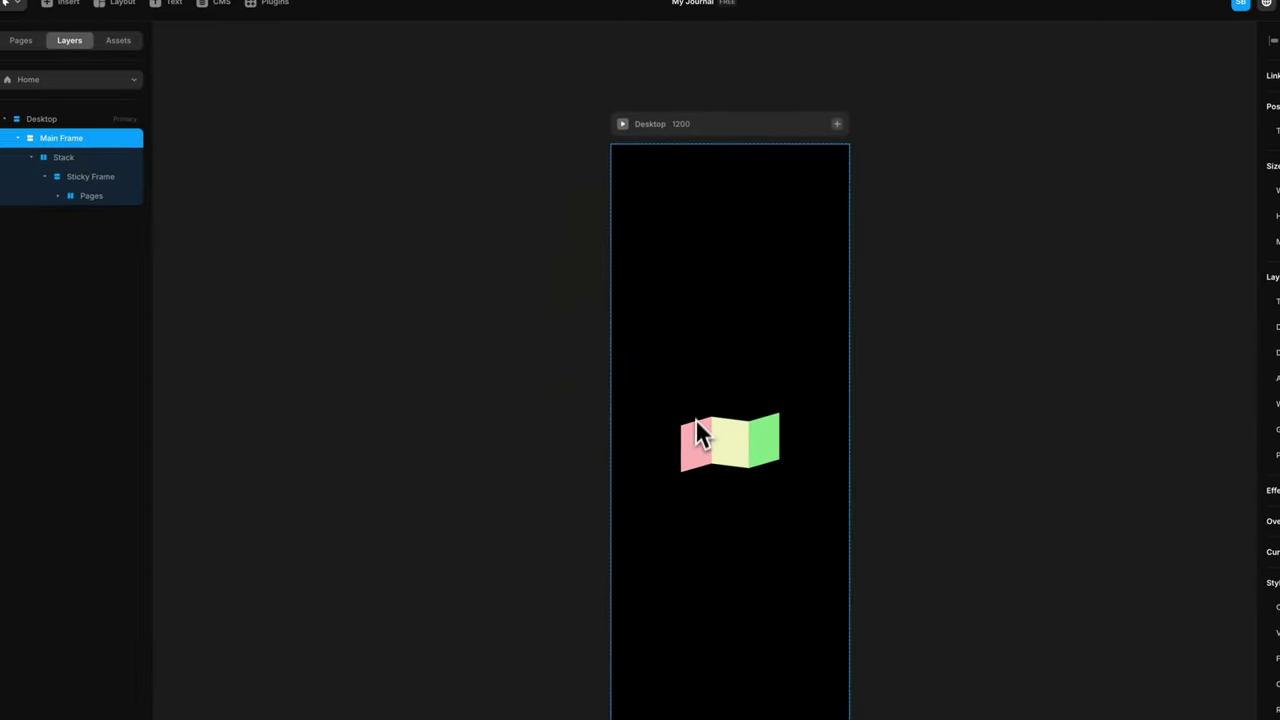
Switch the 3000-high stack around the Sticky Frame to a vertical direction with Start distribution
click(168, 206)
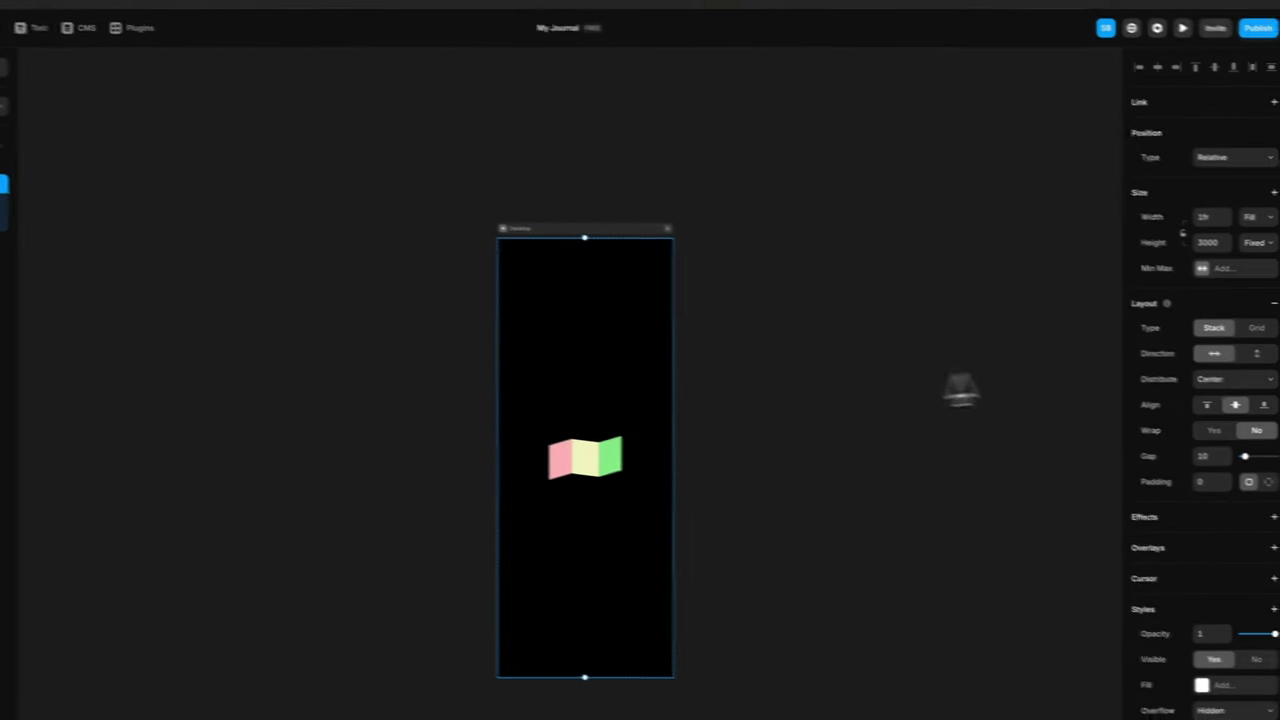
click(1256, 353)
click(1232, 380)
click(1162, 358)
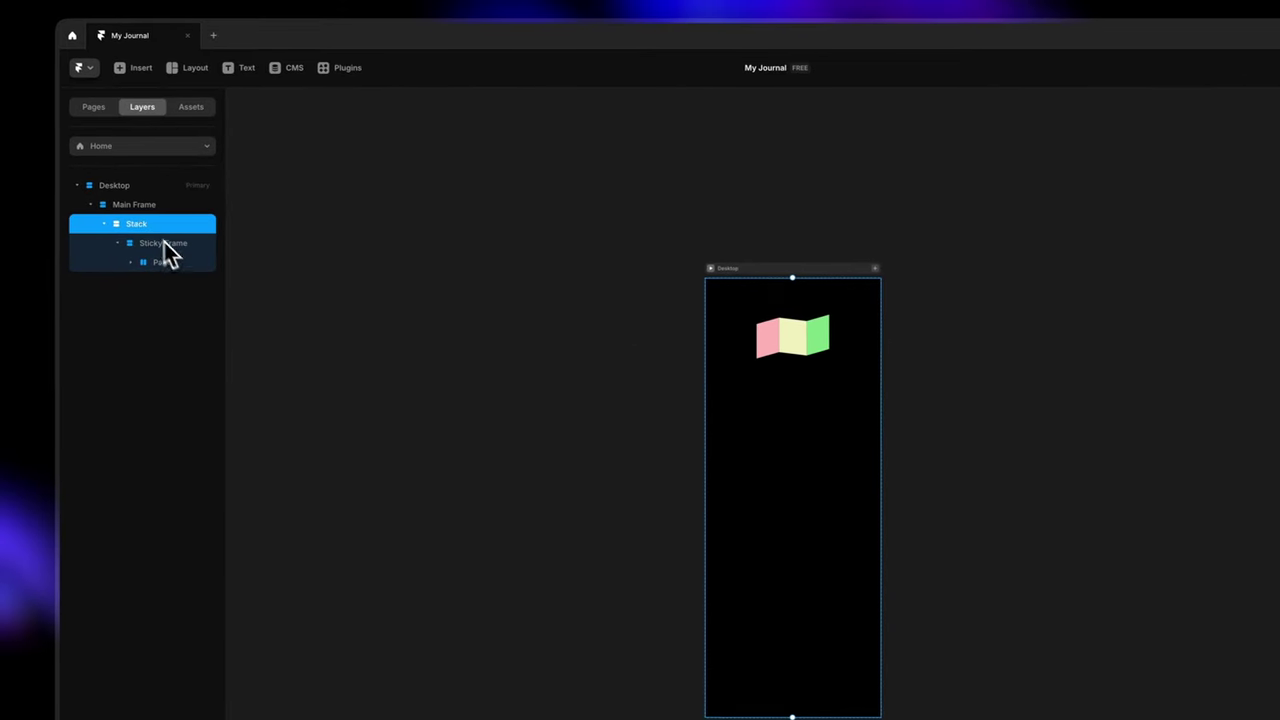
Rename the stack that contains the Sticky Frame to Scroll Area
click(159, 223)
text(Scroll Ar)
text(ea)
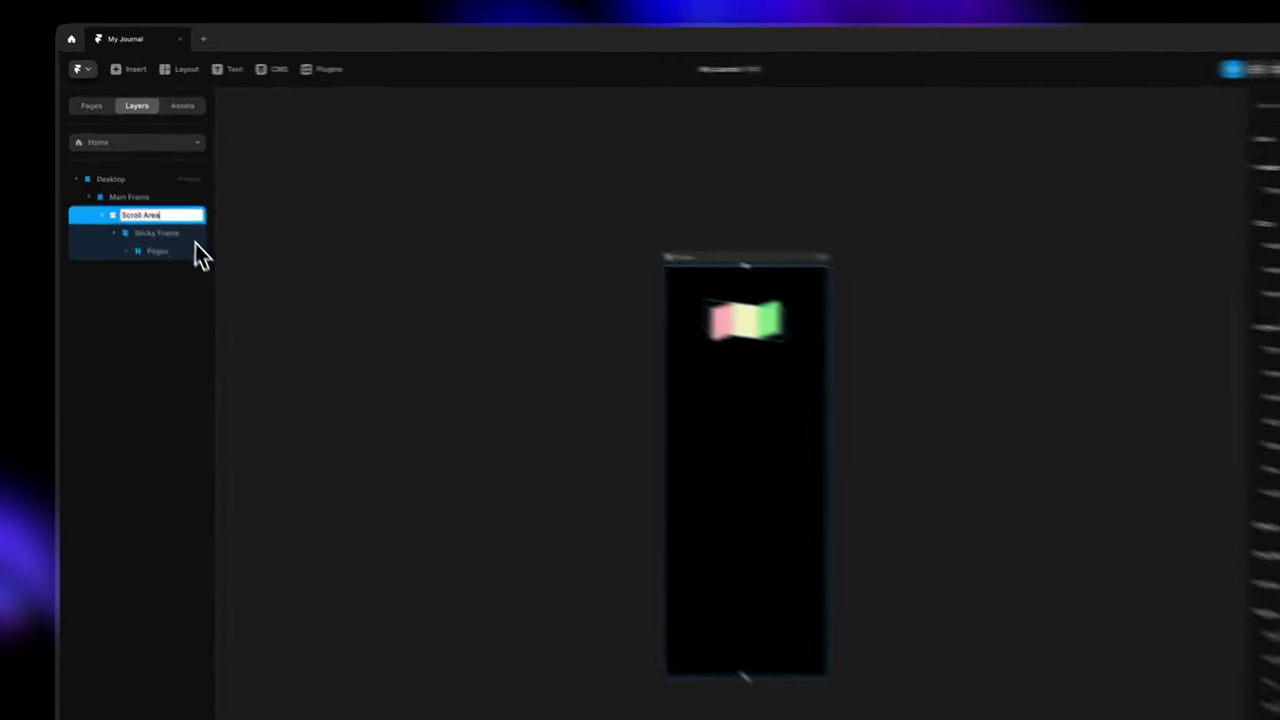
click(209, 232)
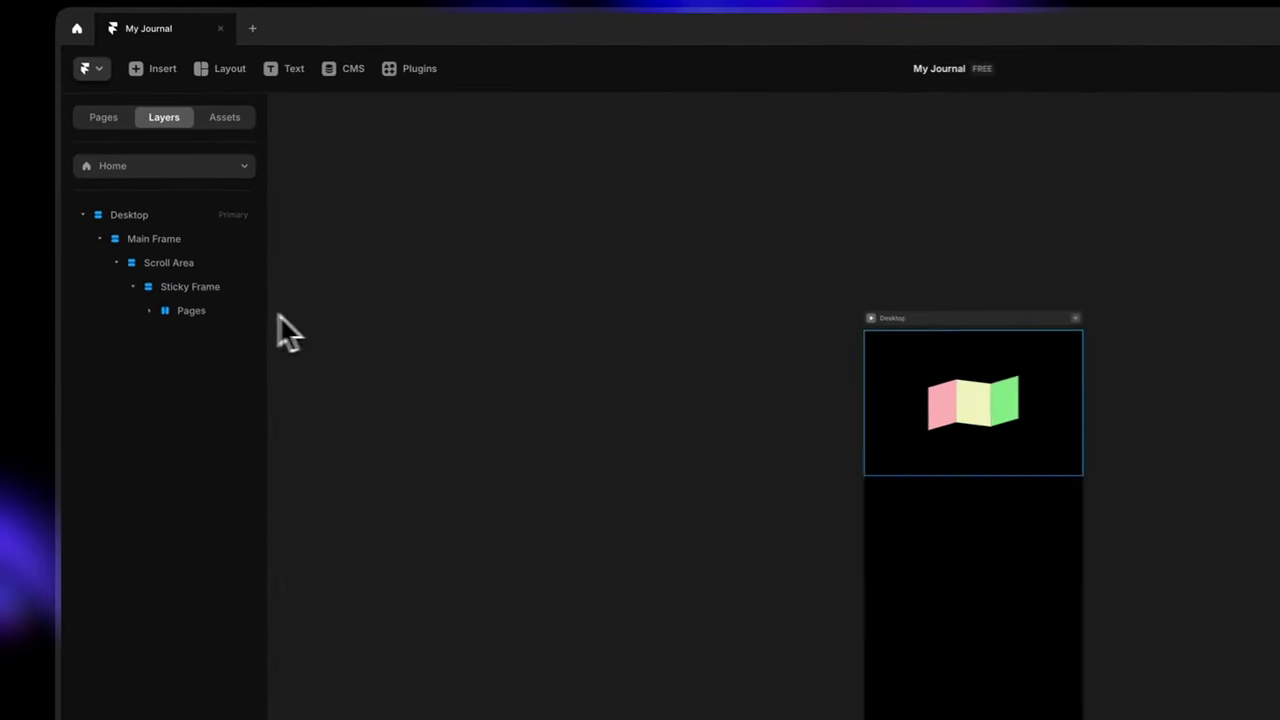
Set the Sticky Frame's position type to Sticky inside the Scroll Area
click(148, 198)
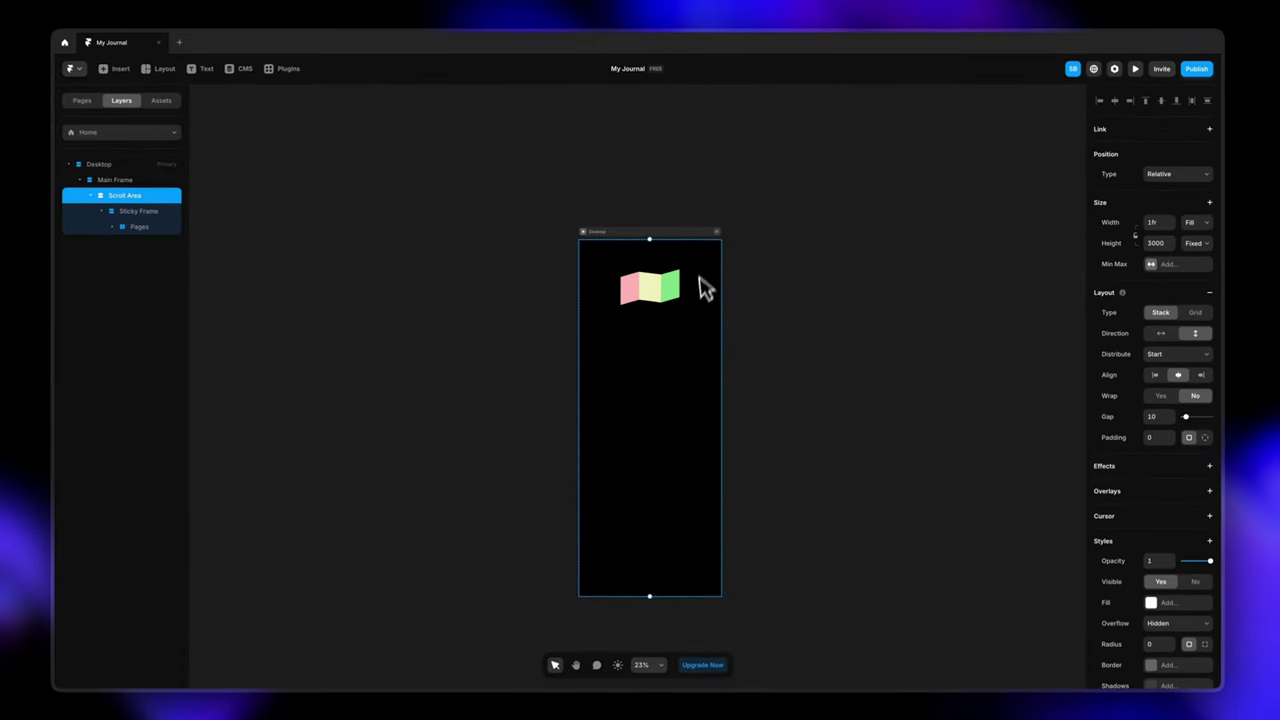
scroll(686, 412, up, 3)
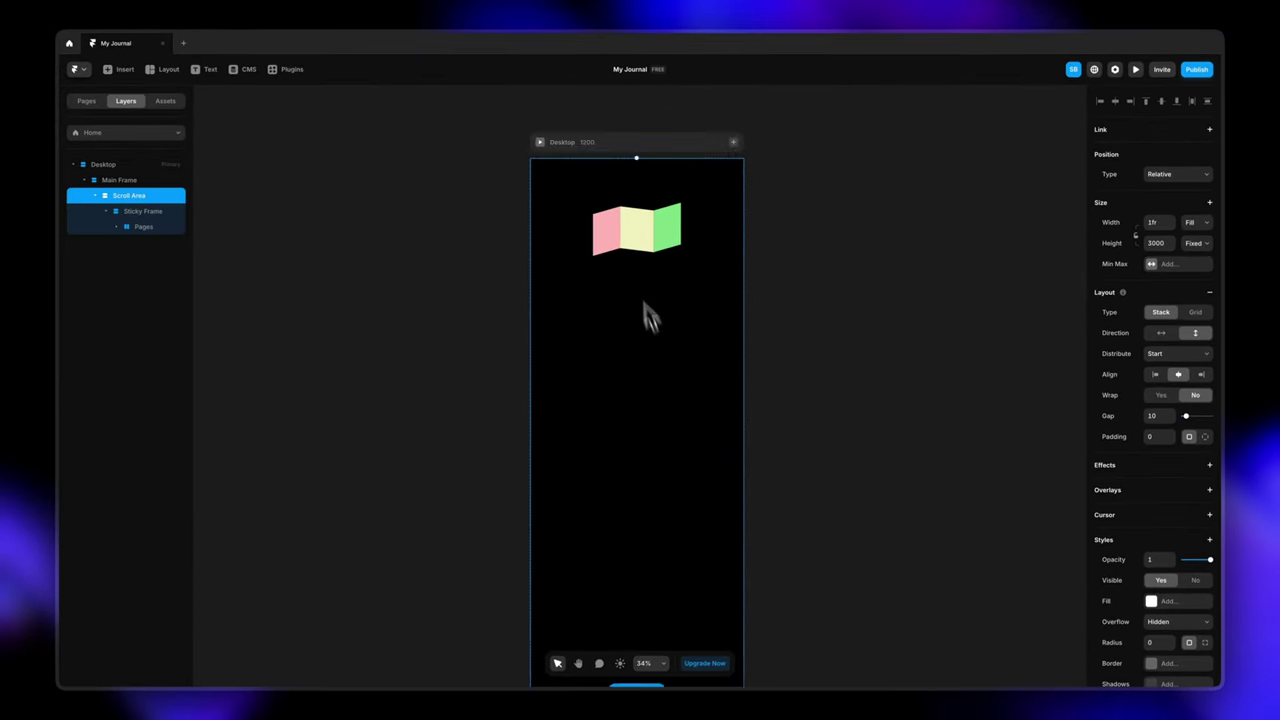
scroll(660, 265, up, 5)
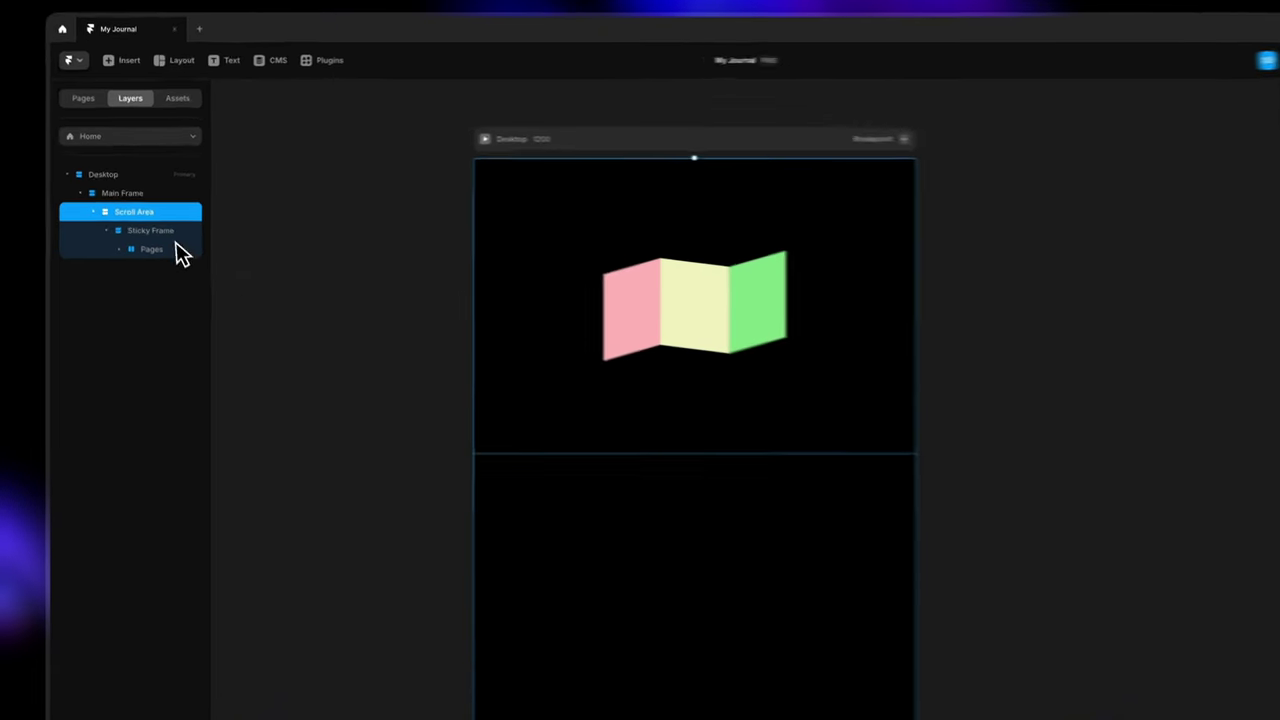
click(177, 236)
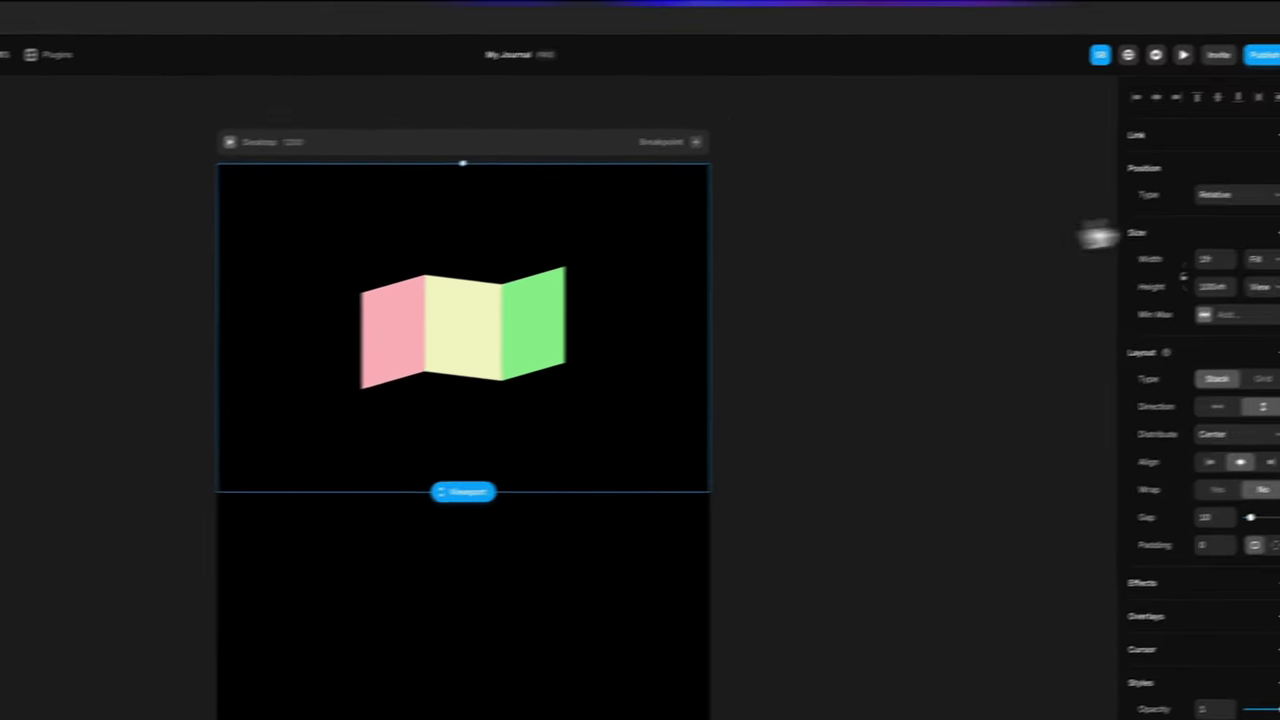
click(1245, 196)
click(1235, 230)
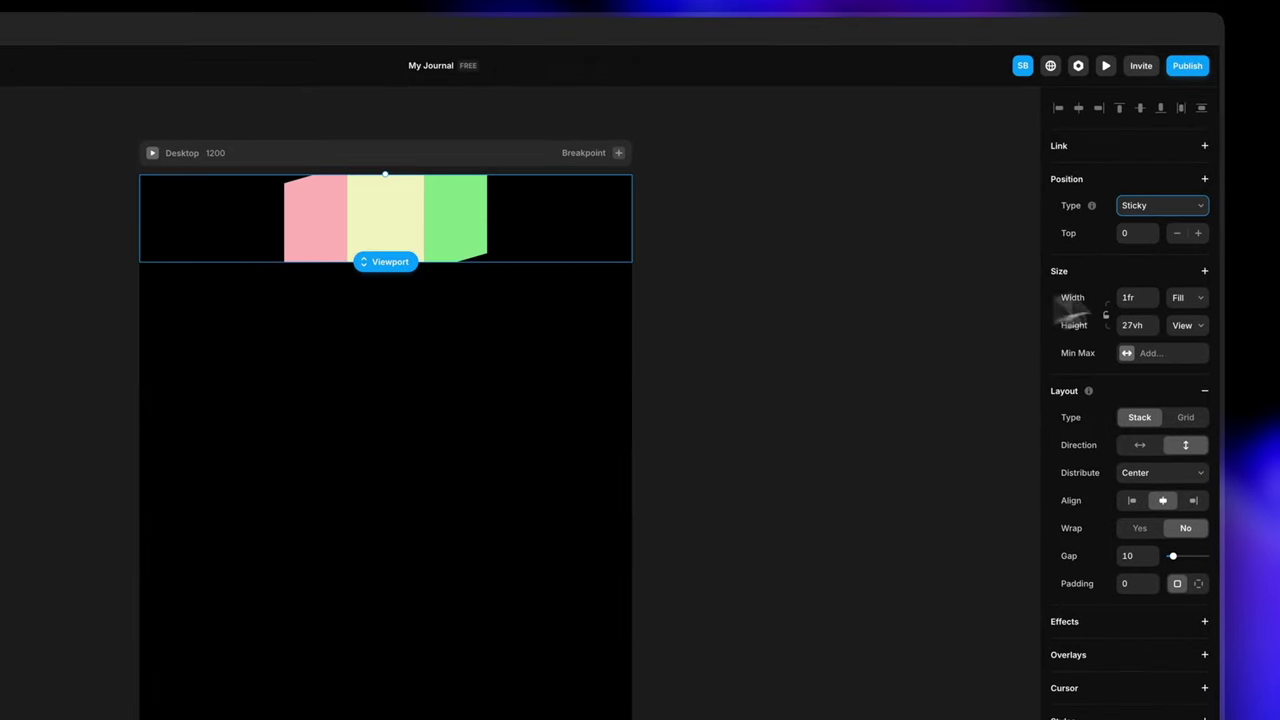
Set the Sticky Frame's height to 100vh, keeping the Viewport sizing
click(1183, 322)
click(1184, 332)
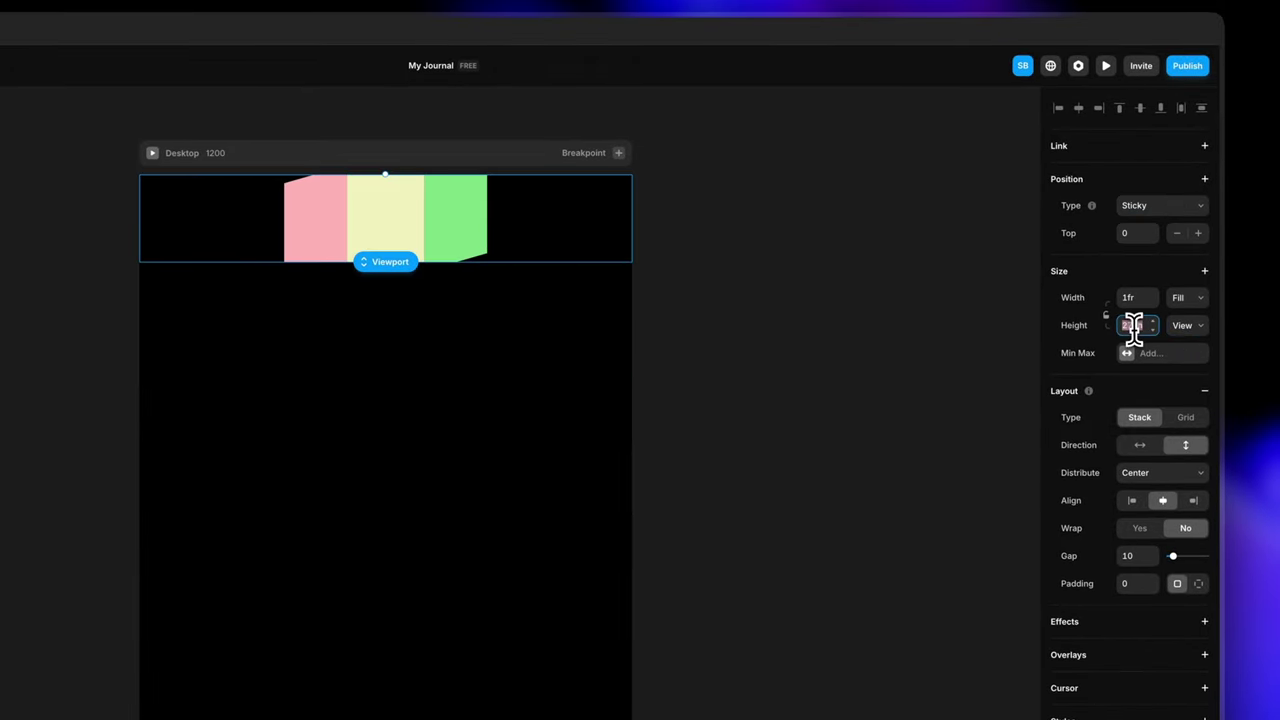
click(1134, 328)
text(100)
key(Return)
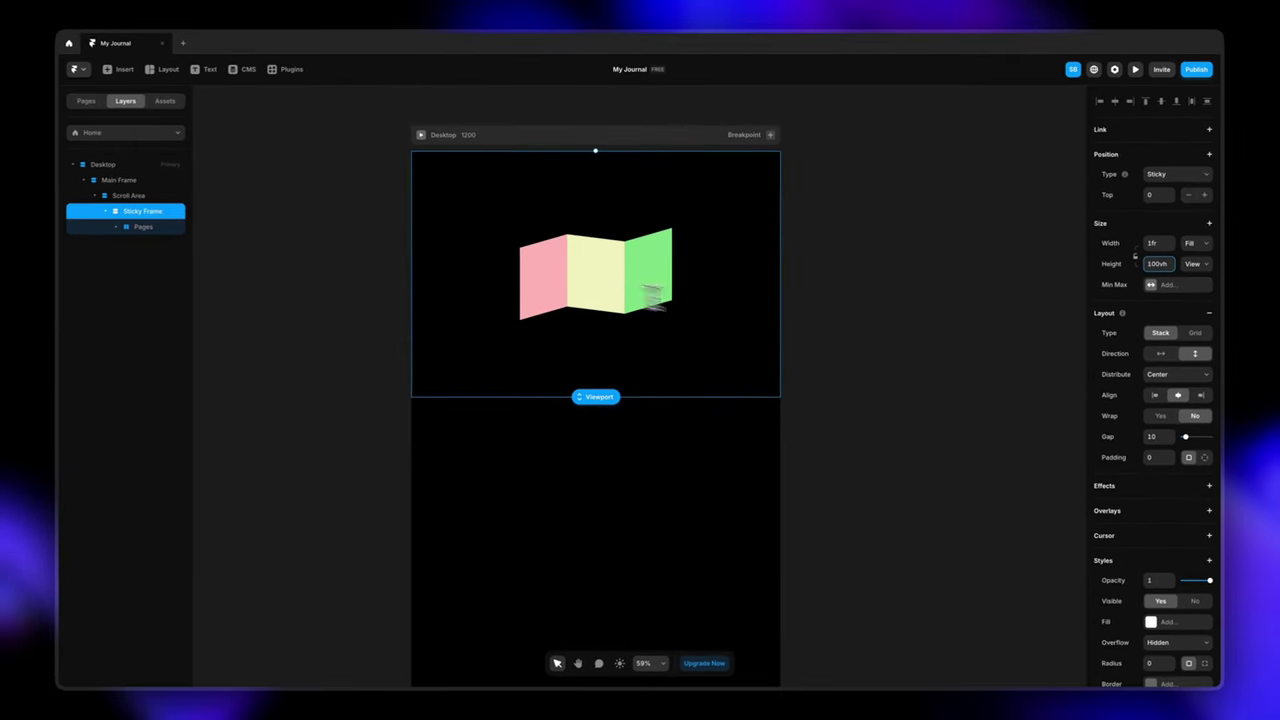
Collapse the Scroll Area in the layer tree and clear the selection
scroll(854, 334, up, 1)
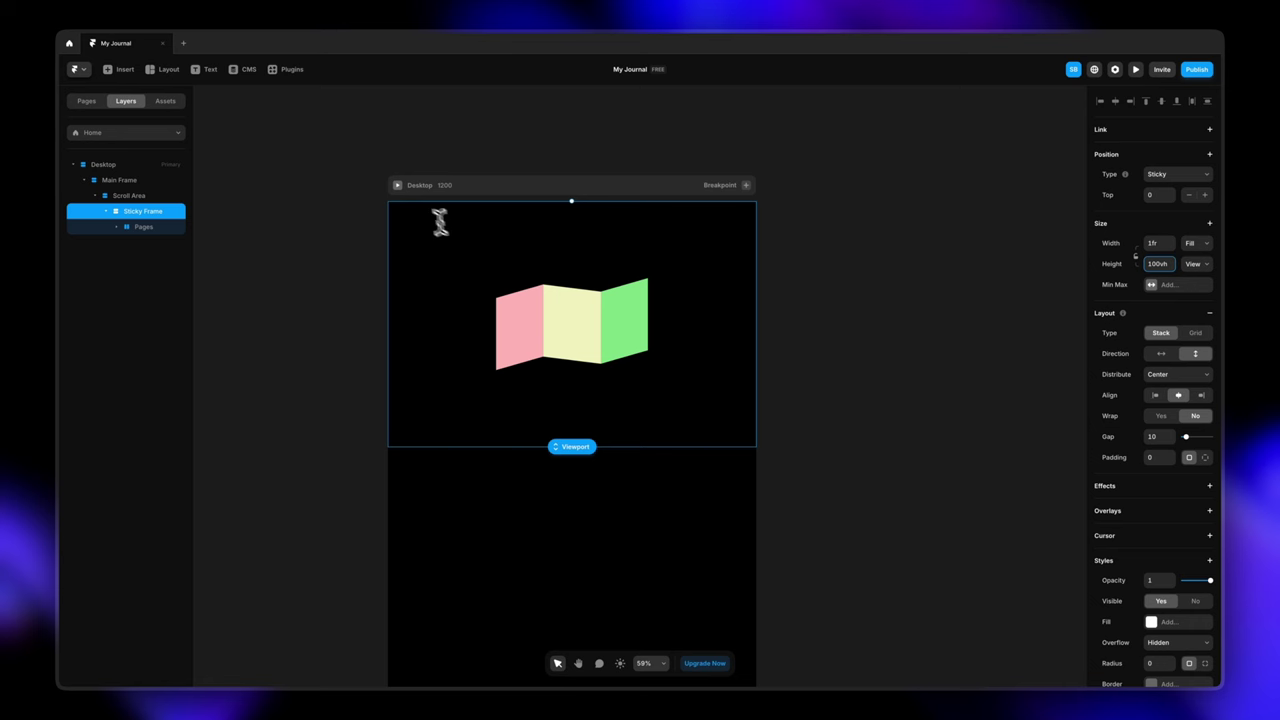
click(95, 196)
click(130, 198)
click(133, 214)
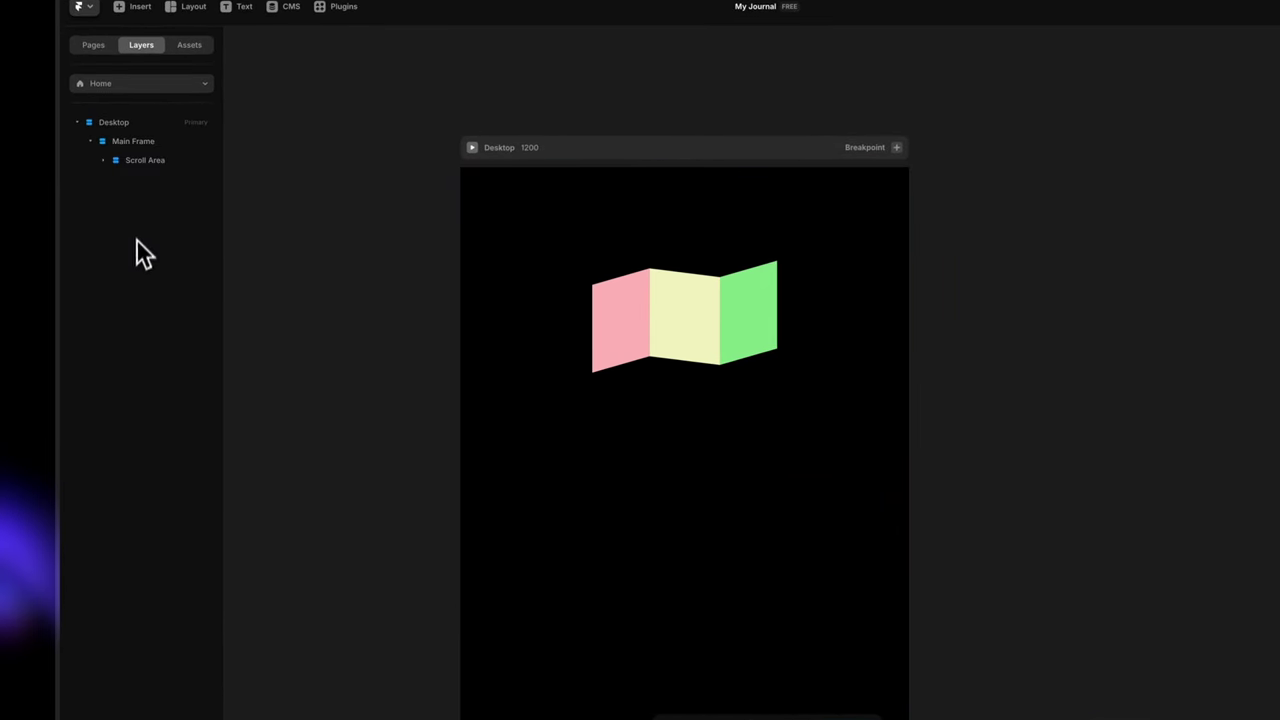
click(145, 162)
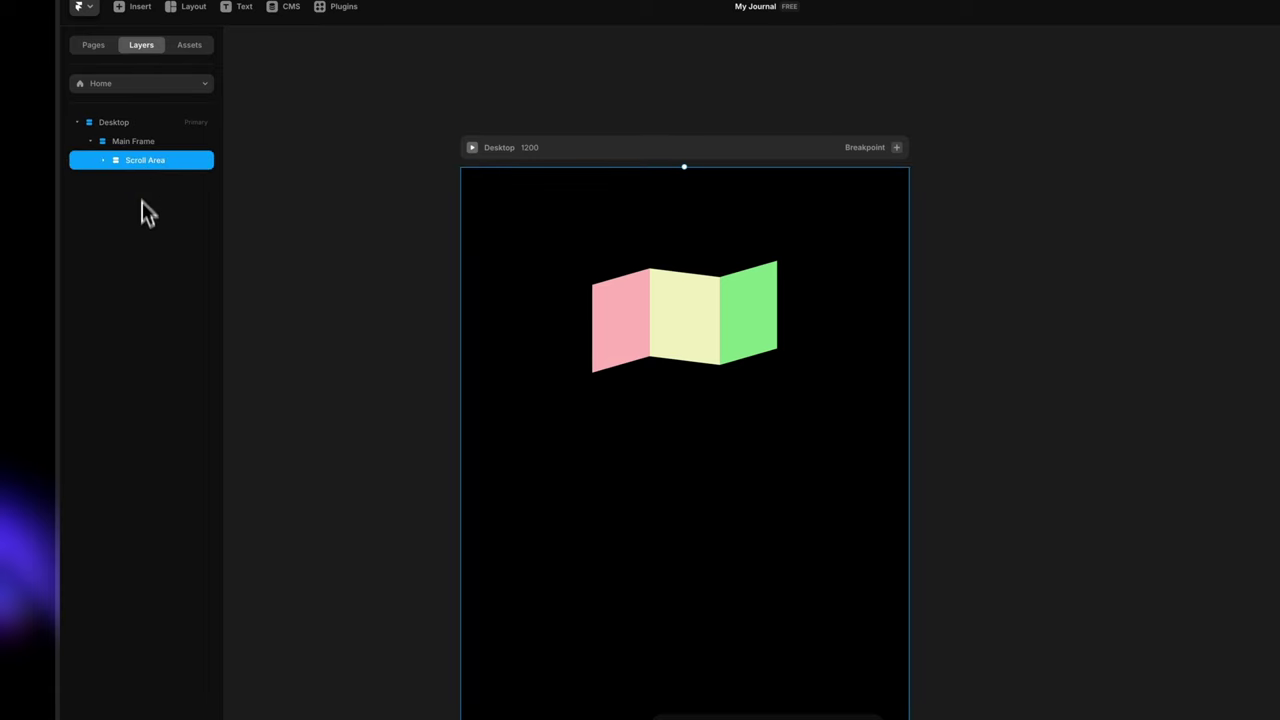
click(142, 235)
Add the white "Ship sites with style." section below the Main Frame and return to the start of the page
scroll(590, 320, down, 3)
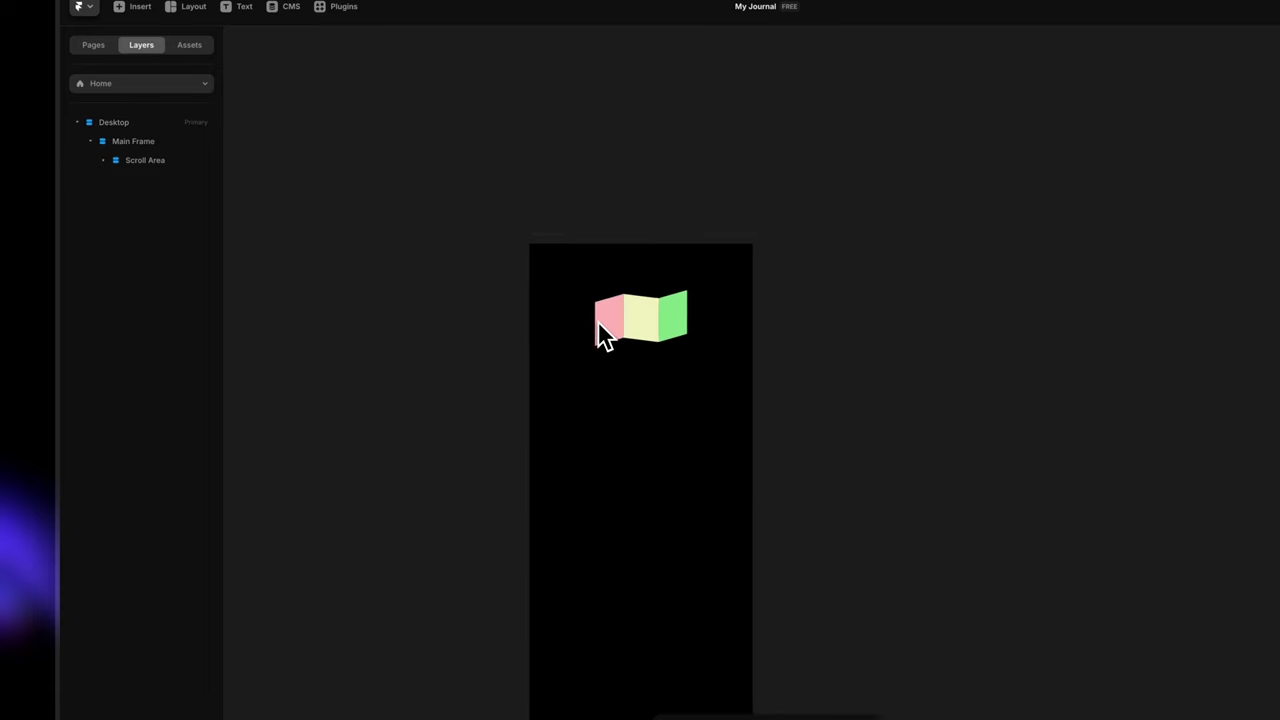
scroll(597, 322, down, 5)
click(645, 401)
click(651, 585)
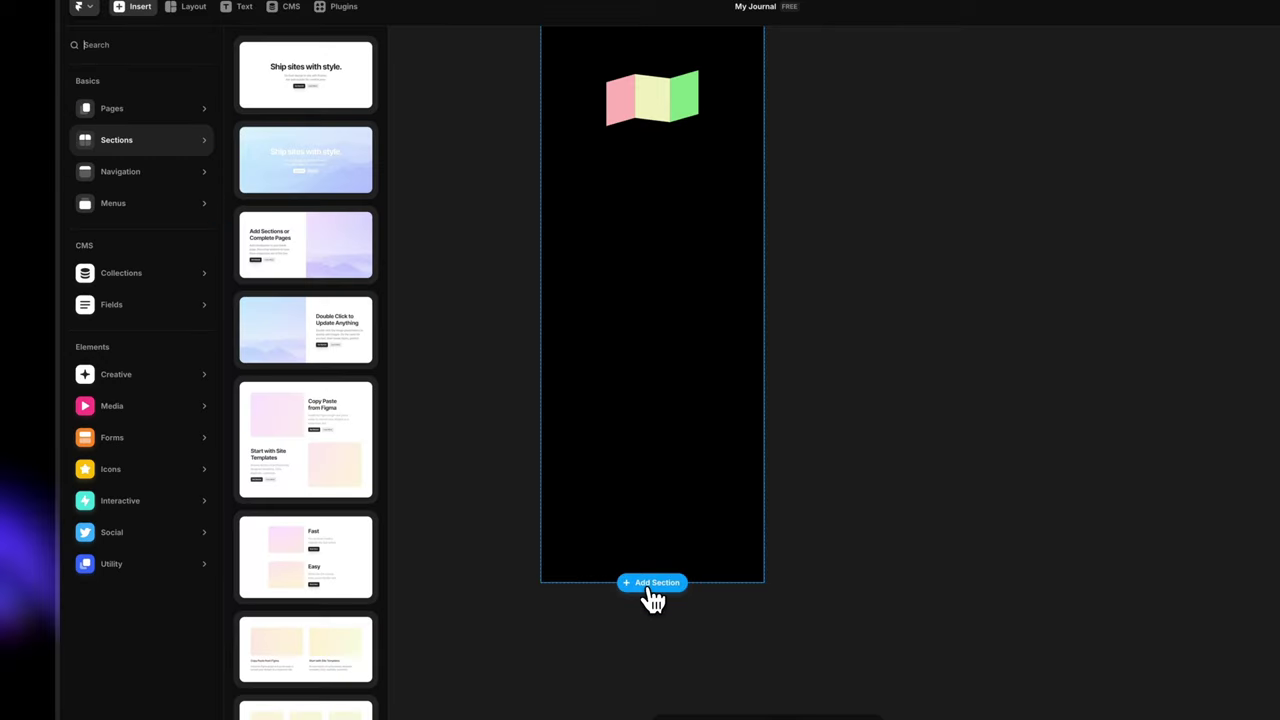
click(344, 90)
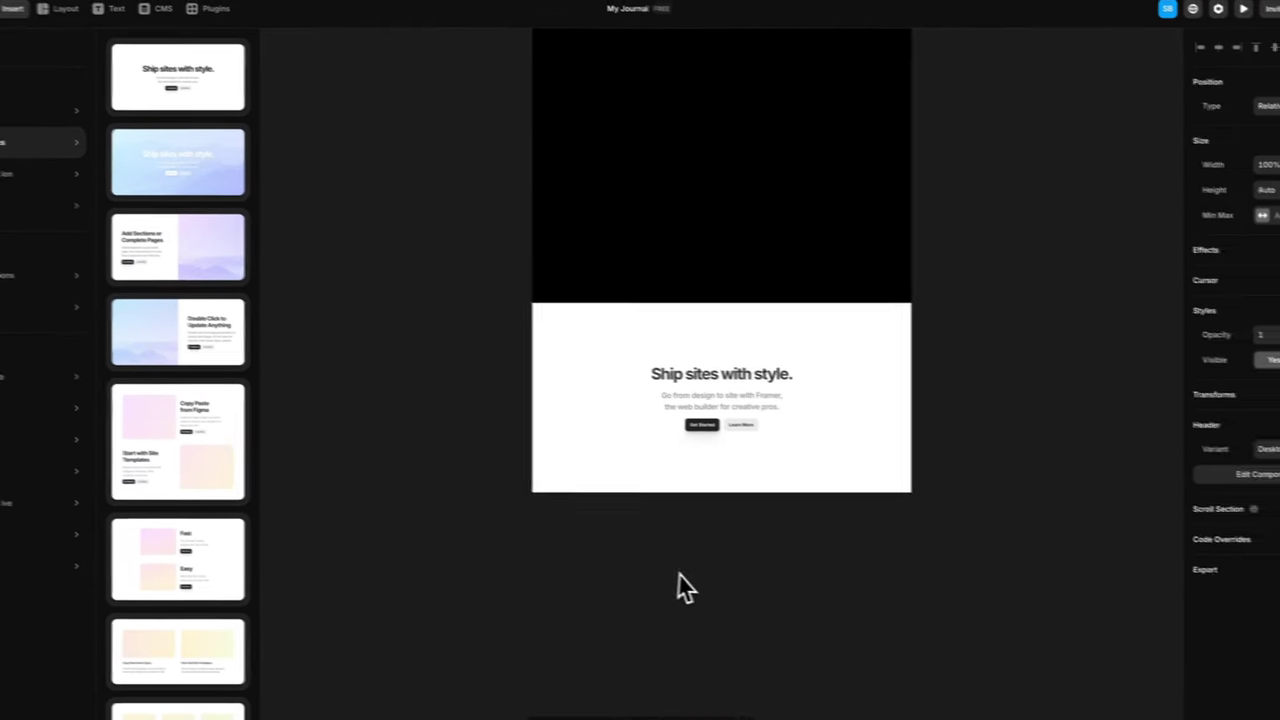
scroll(735, 584, up, 1)
click(1024, 452)
scroll(1030, 450, up, 6)
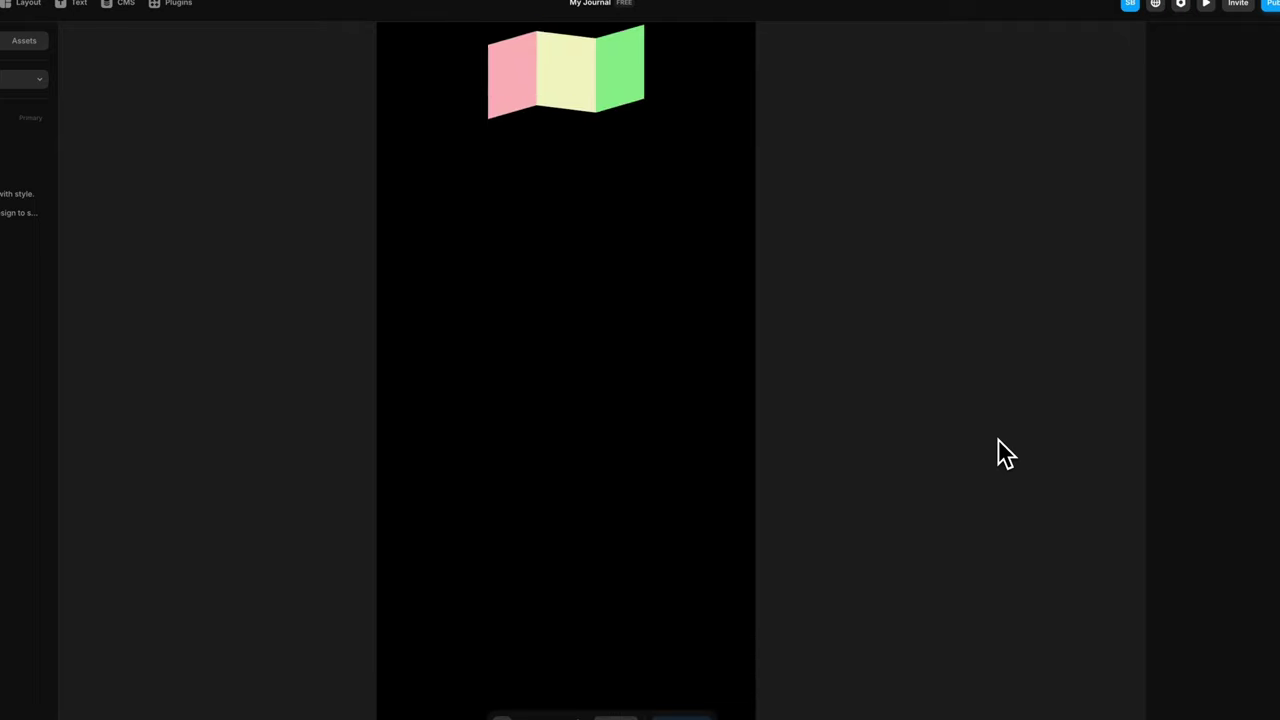
scroll(1000, 440, up, 2)
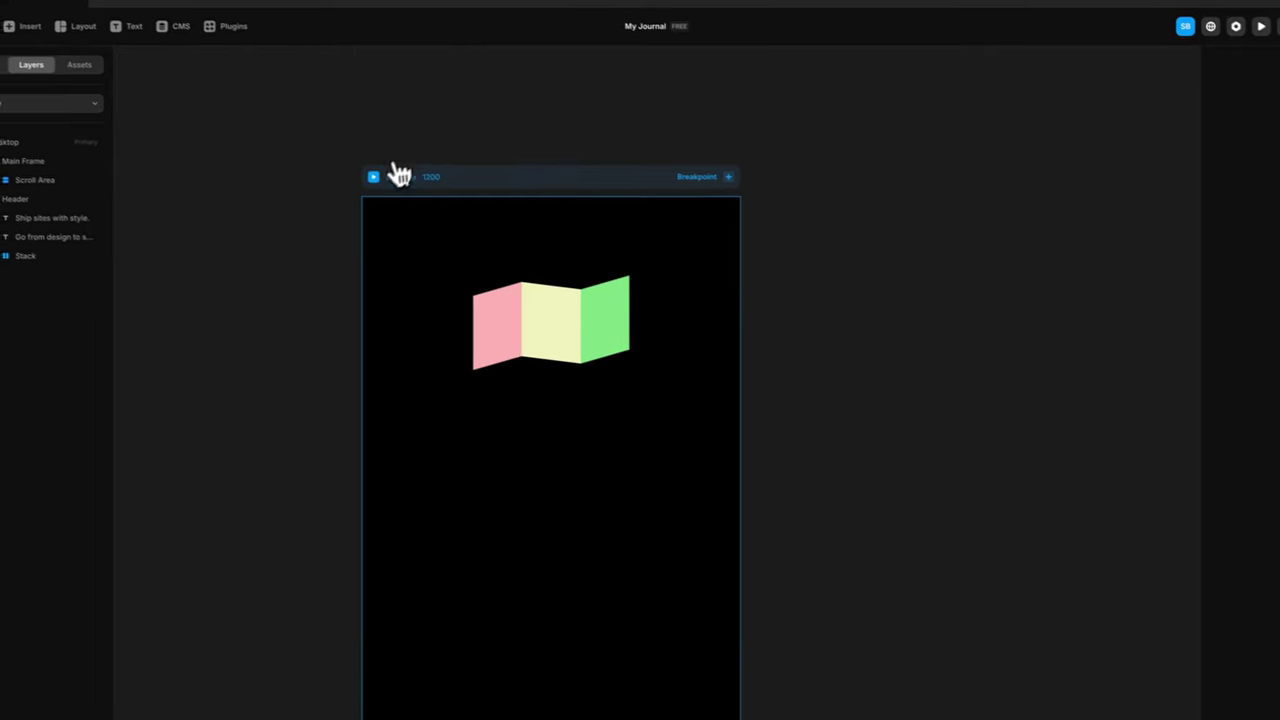
Preview the page and scroll through it to check whether the journal stays pinned, then return to the canvas
click(371, 174)
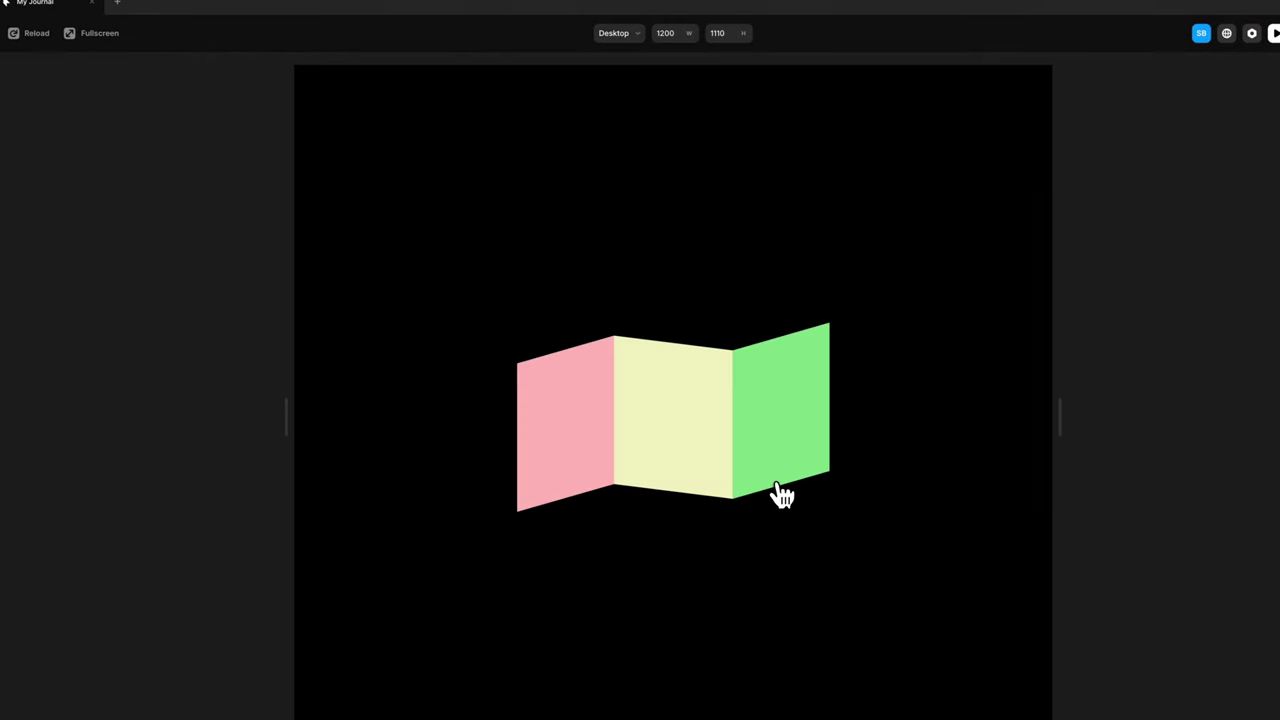
scroll(777, 491, down, 5)
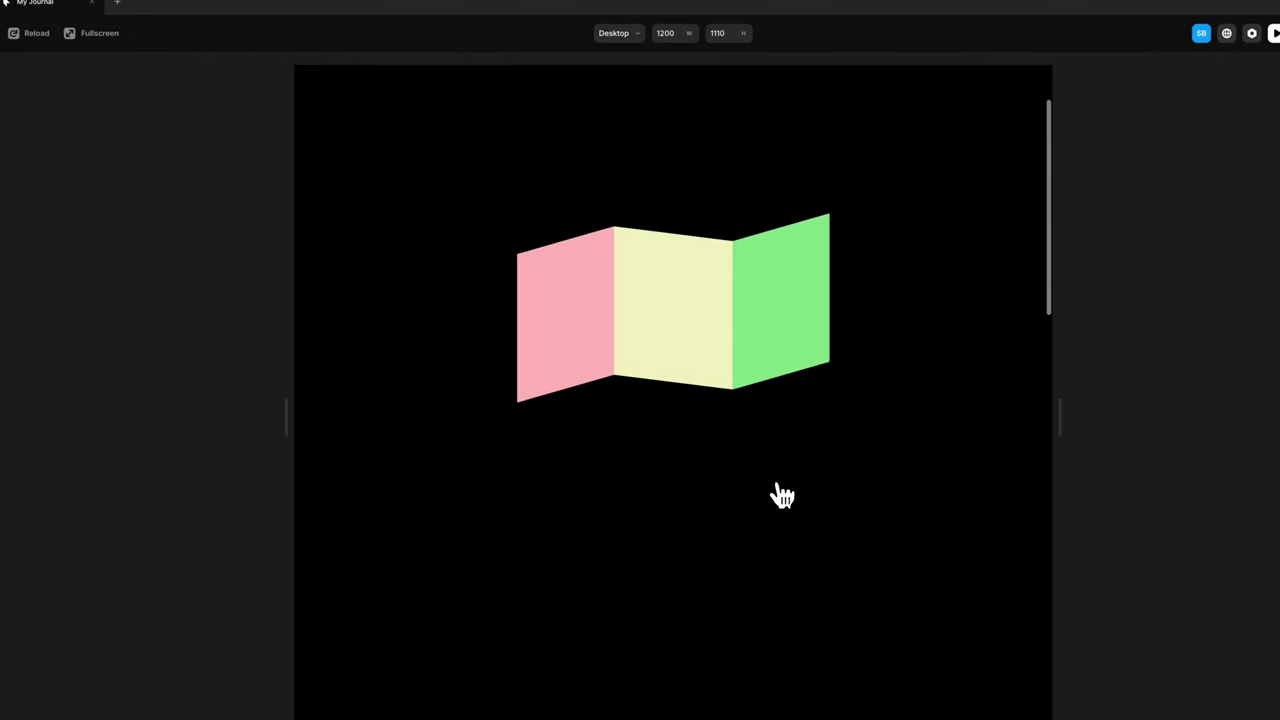
scroll(755, 471, down, 5)
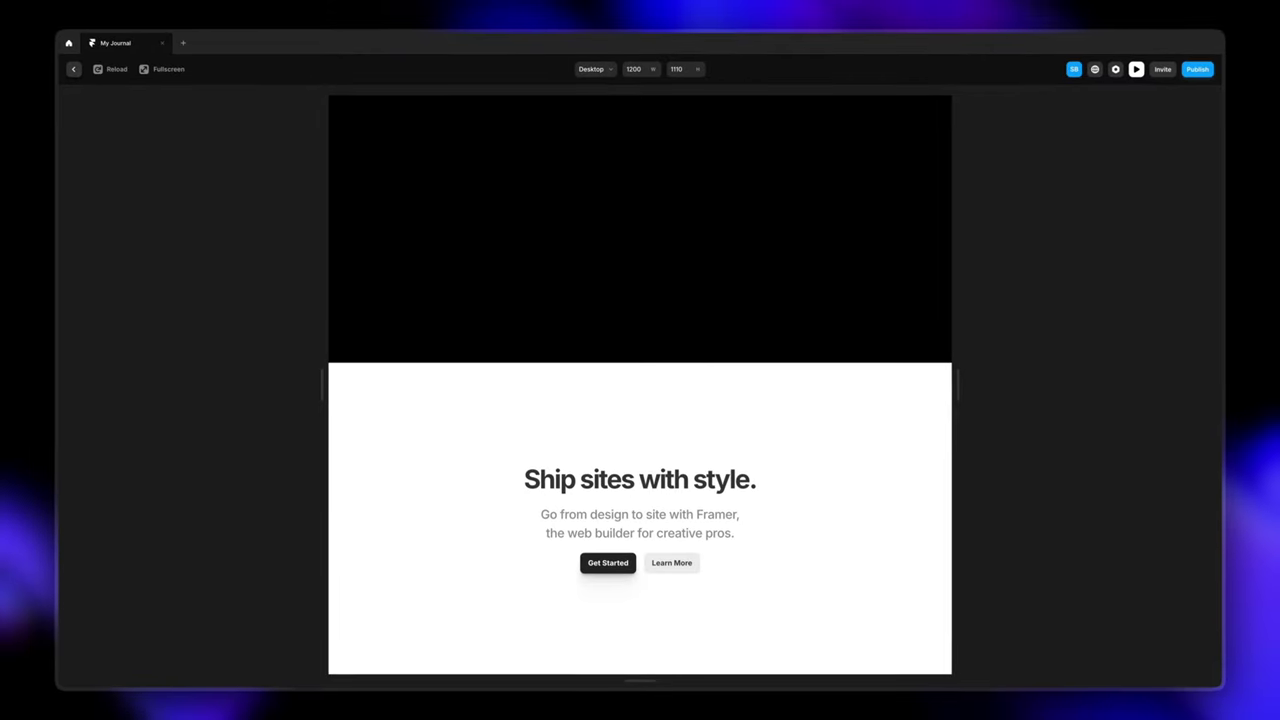
scroll(755, 471, up, 10)
scroll(651, 409, up, 2)
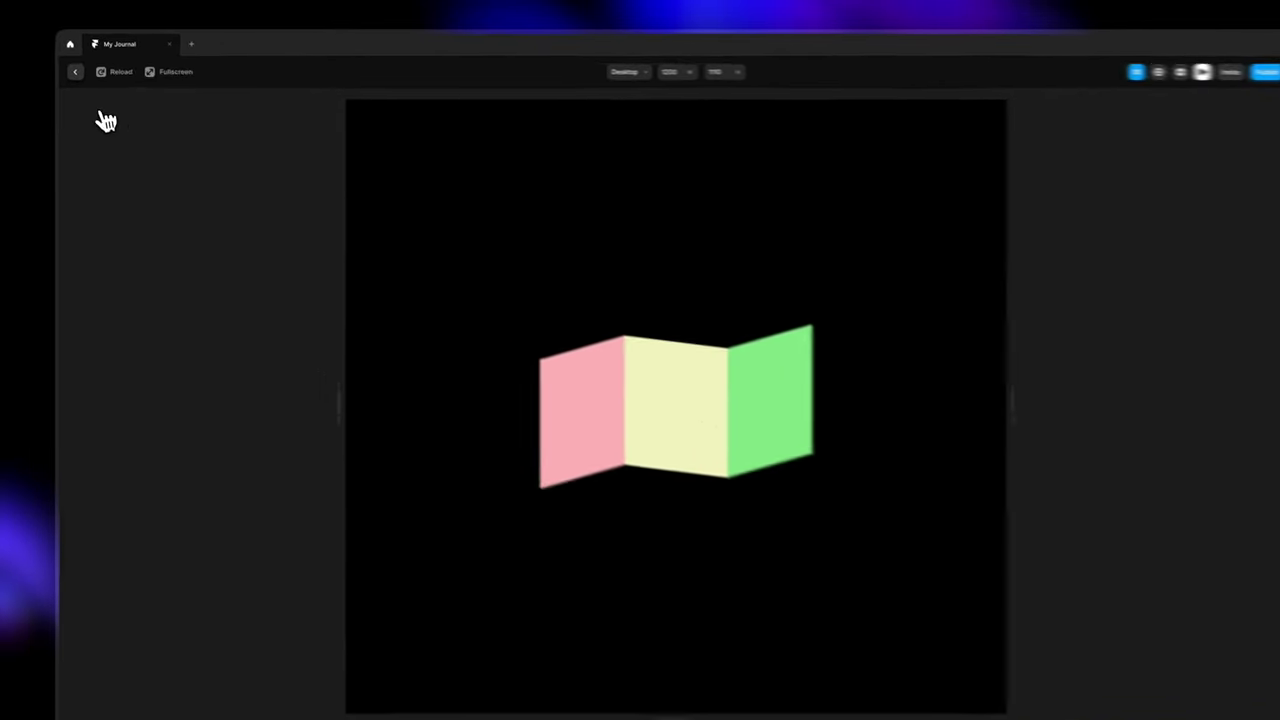
click(73, 69)
Set the overflow of the Main Frame, the Desktop breakpoint and the Scroll Area to Visible
click(155, 221)
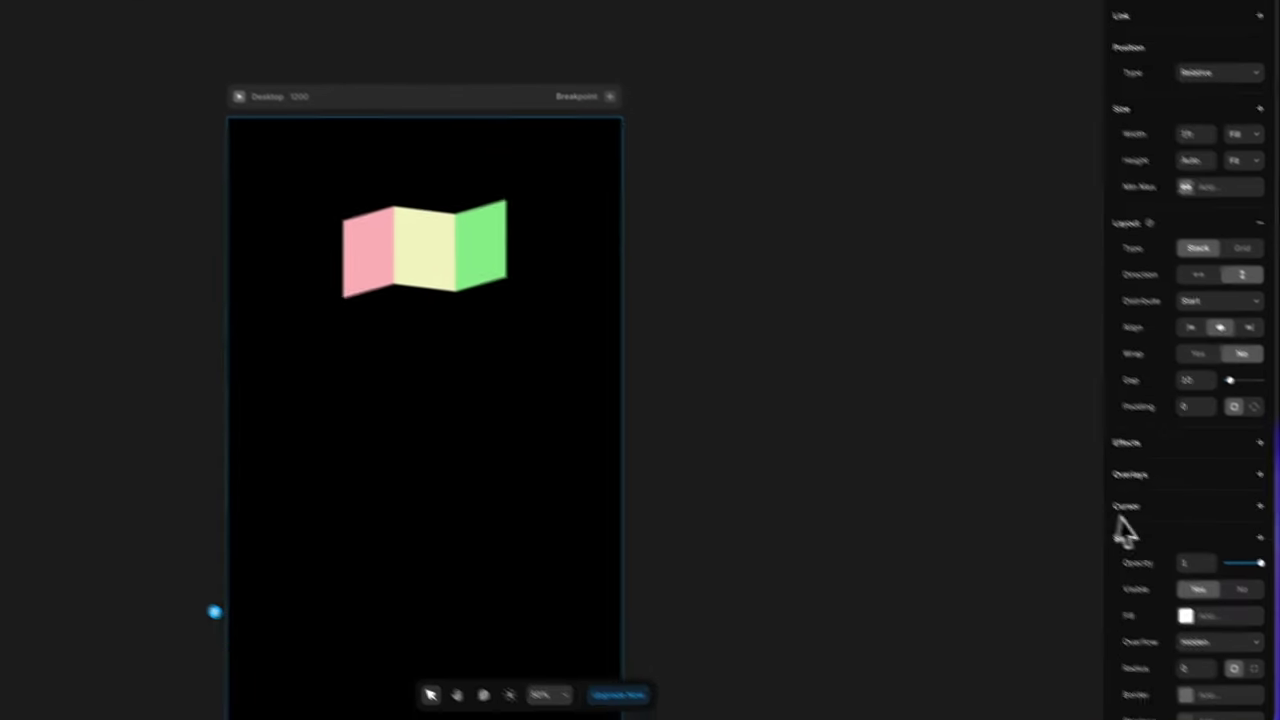
click(1212, 642)
click(1210, 657)
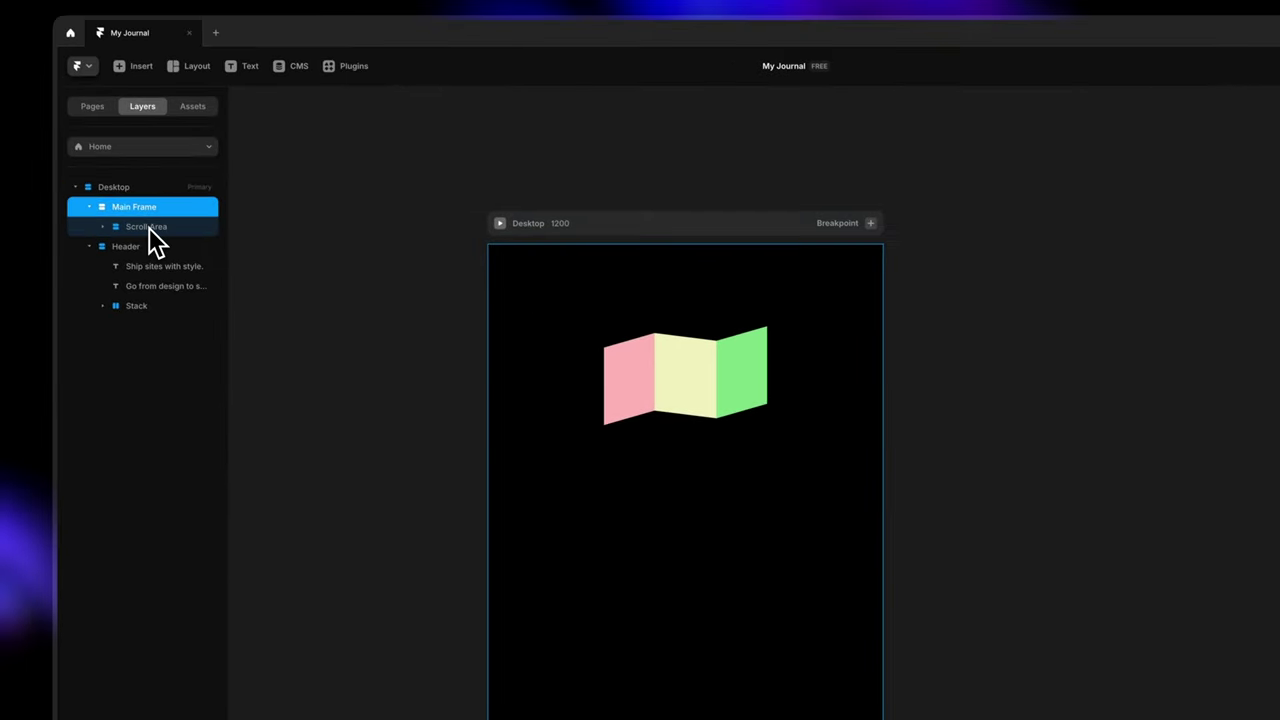
click(155, 193)
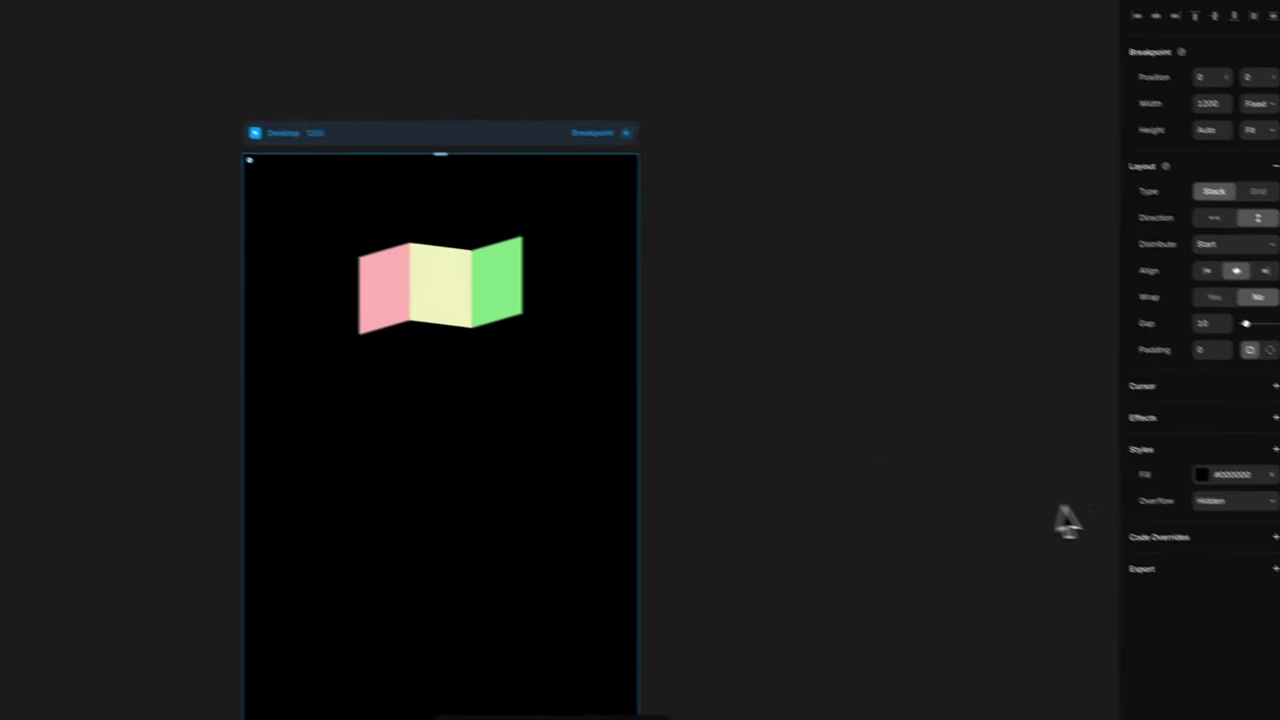
click(1163, 471)
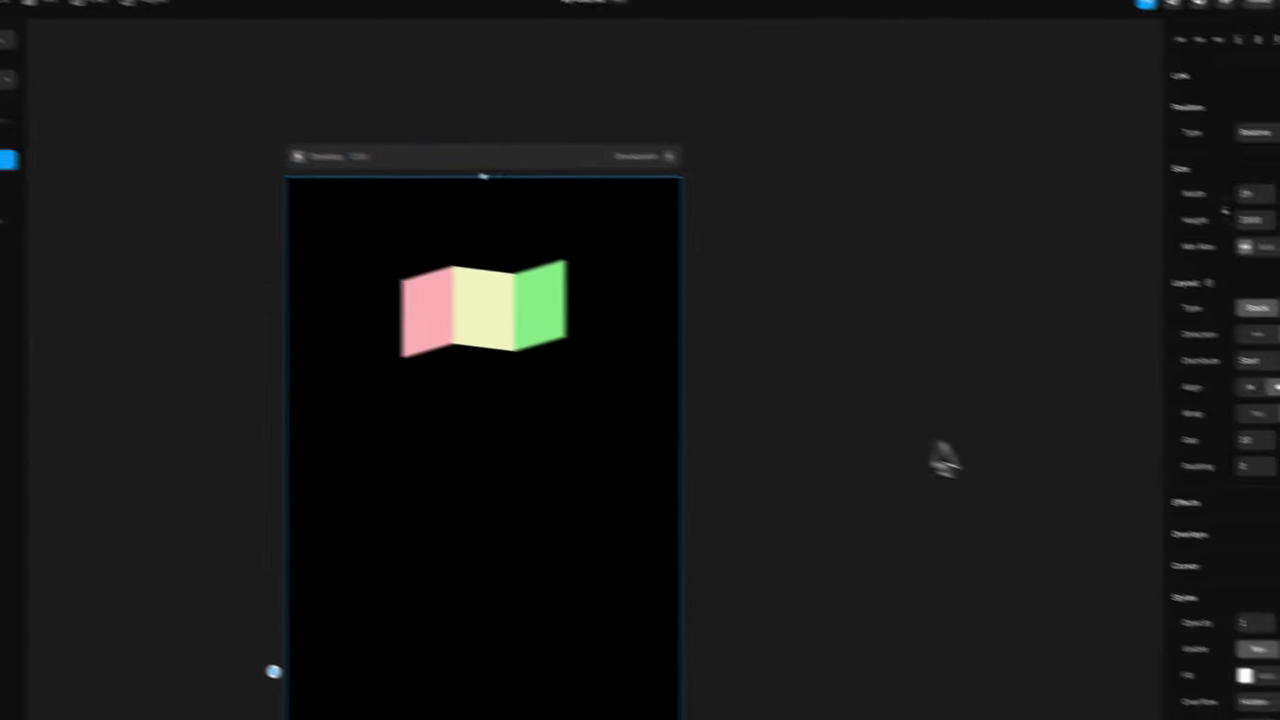
click(1155, 598)
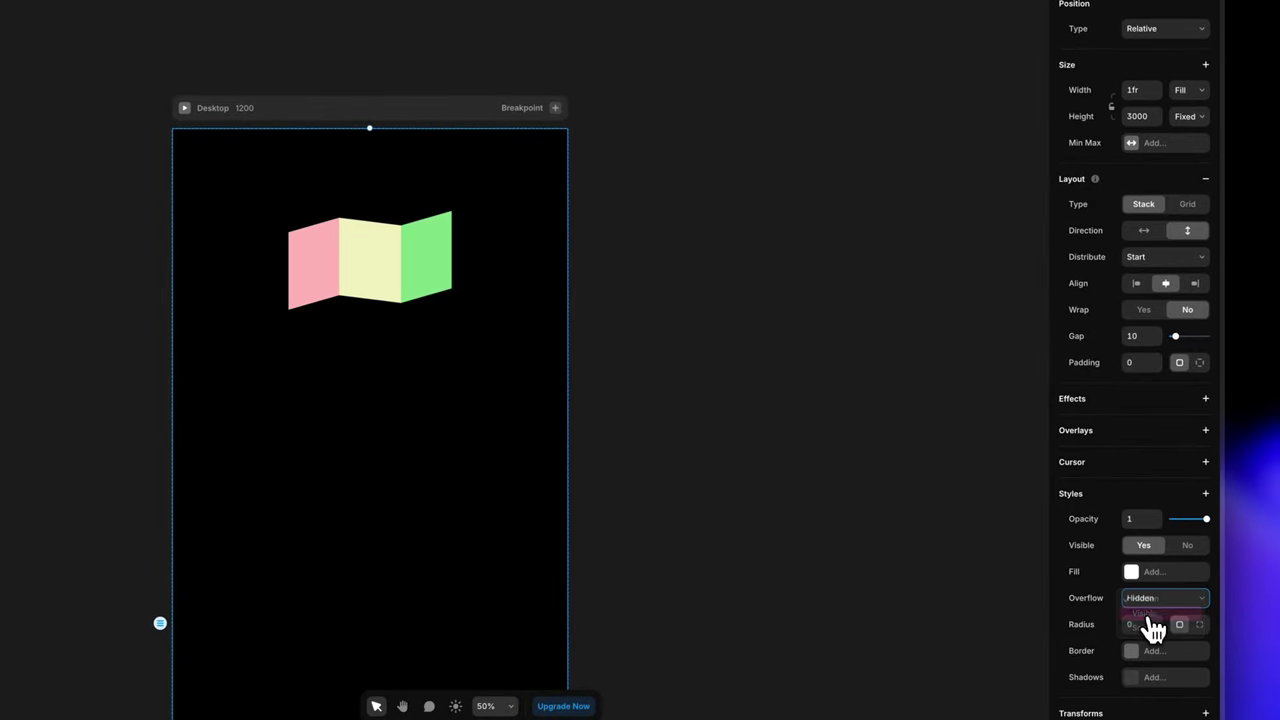
click(1155, 613)
Preview the page again, scroll down and up to test the journal's sticky behaviour, and return to the canvas
click(184, 107)
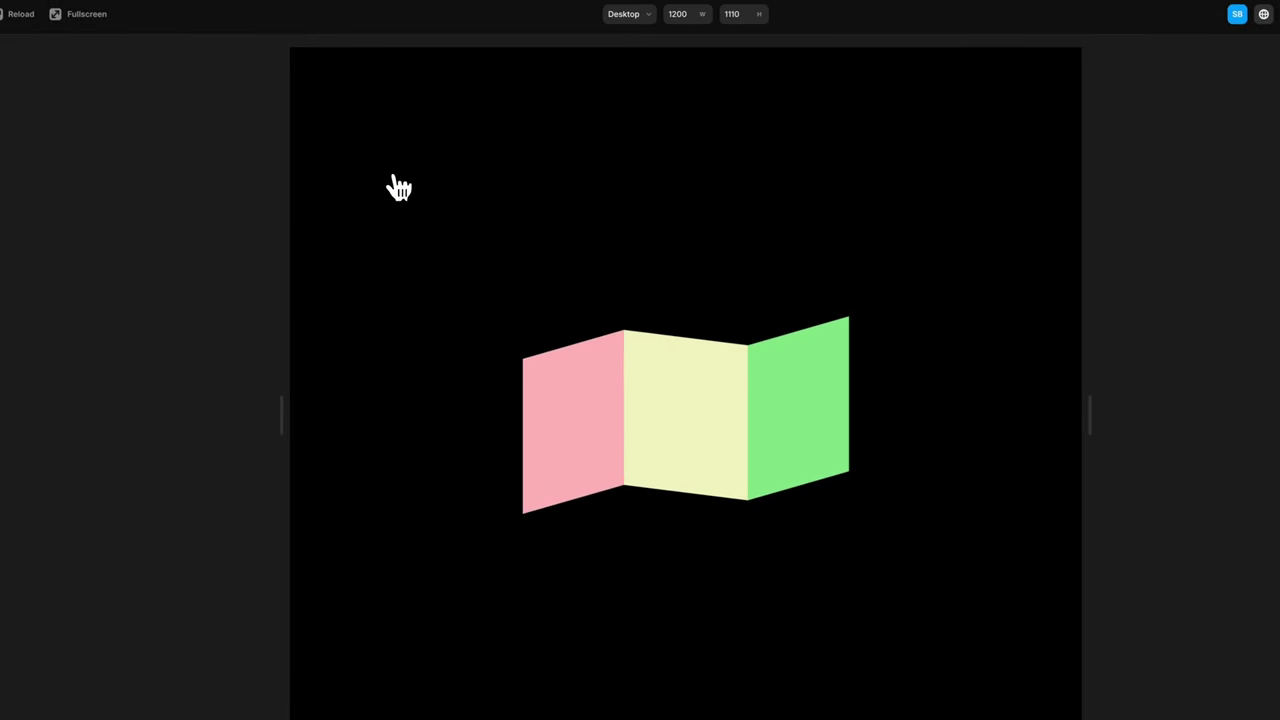
scroll(760, 505, down, 10)
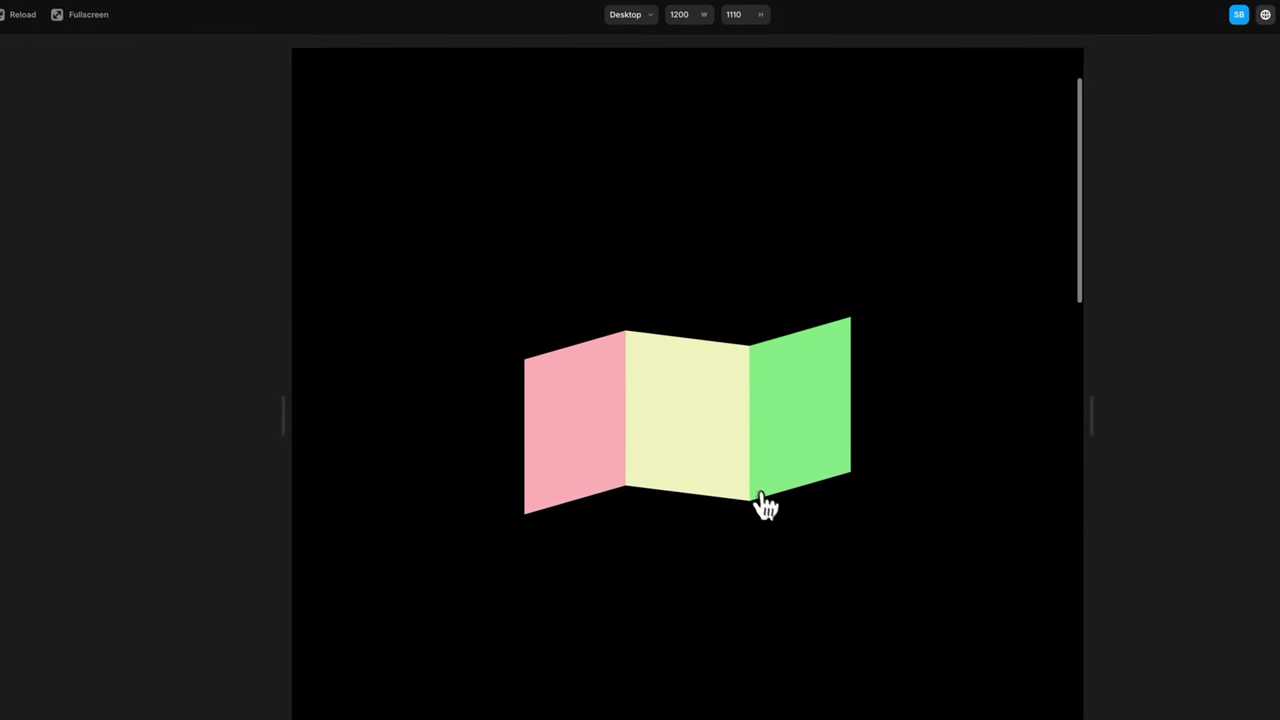
scroll(768, 503, down, 6)
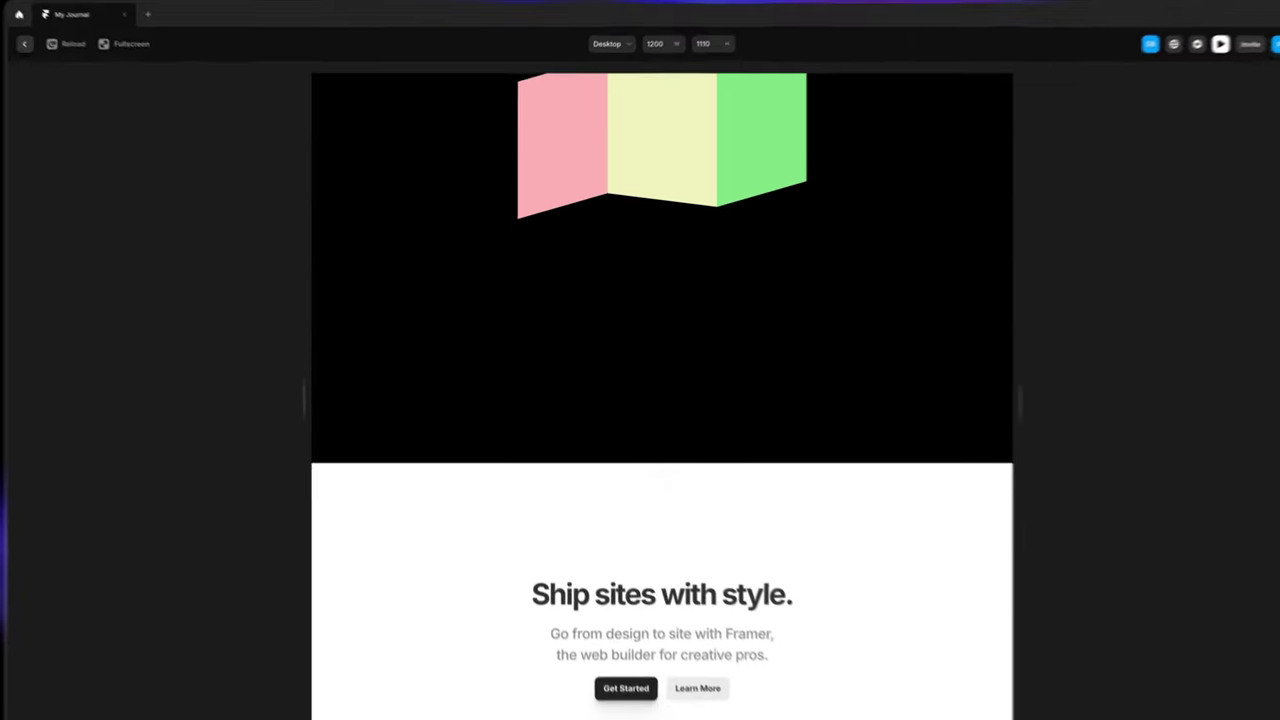
scroll(768, 503, up, 8)
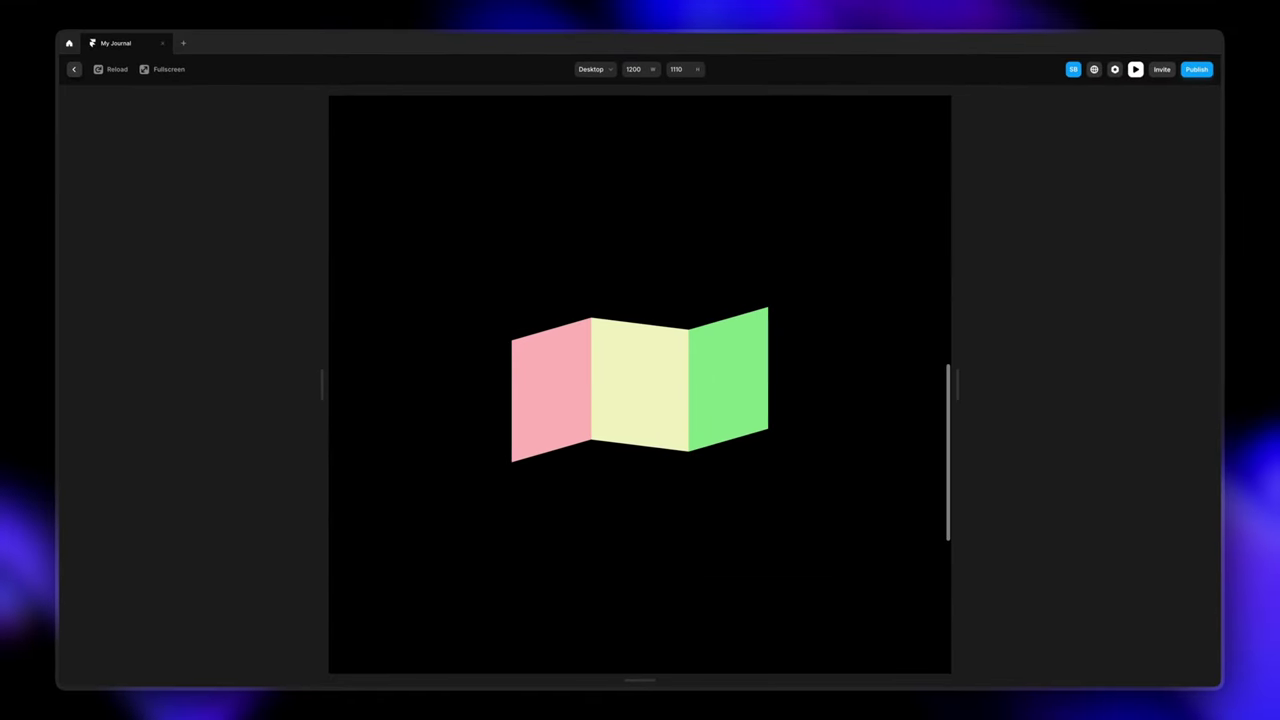
scroll(640, 384, up, 10)
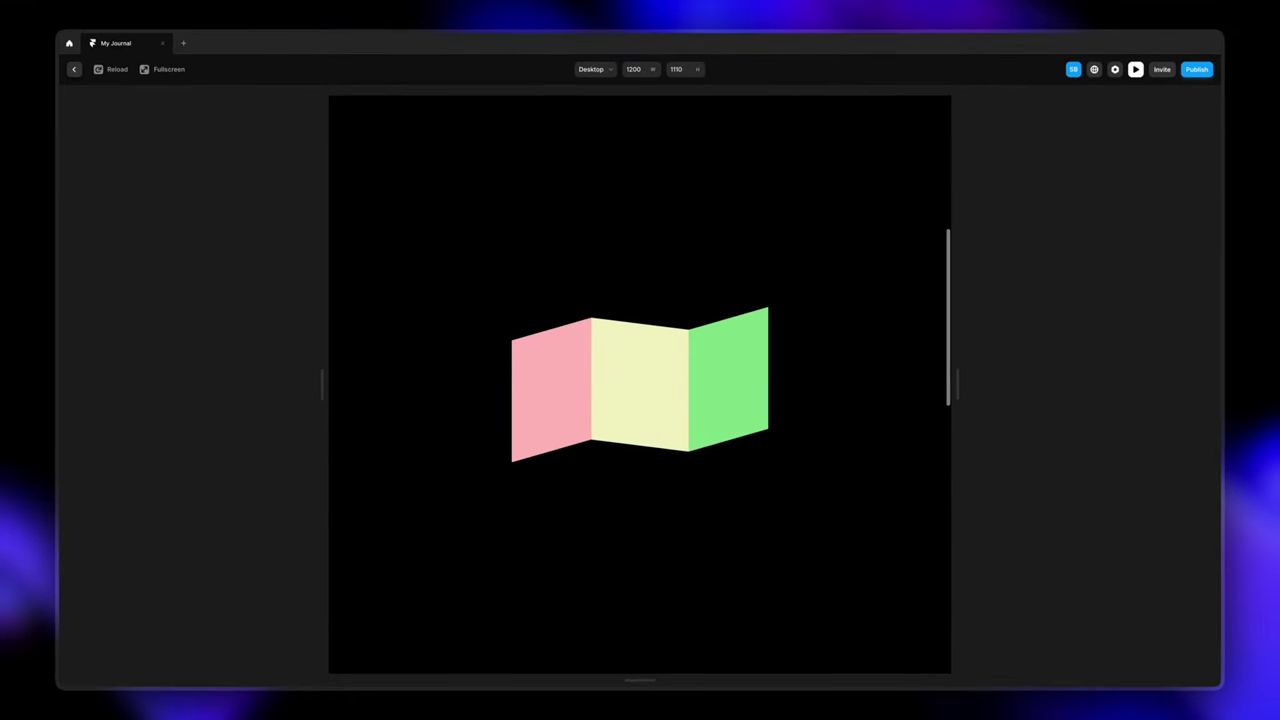
scroll(640, 384, down, 10)
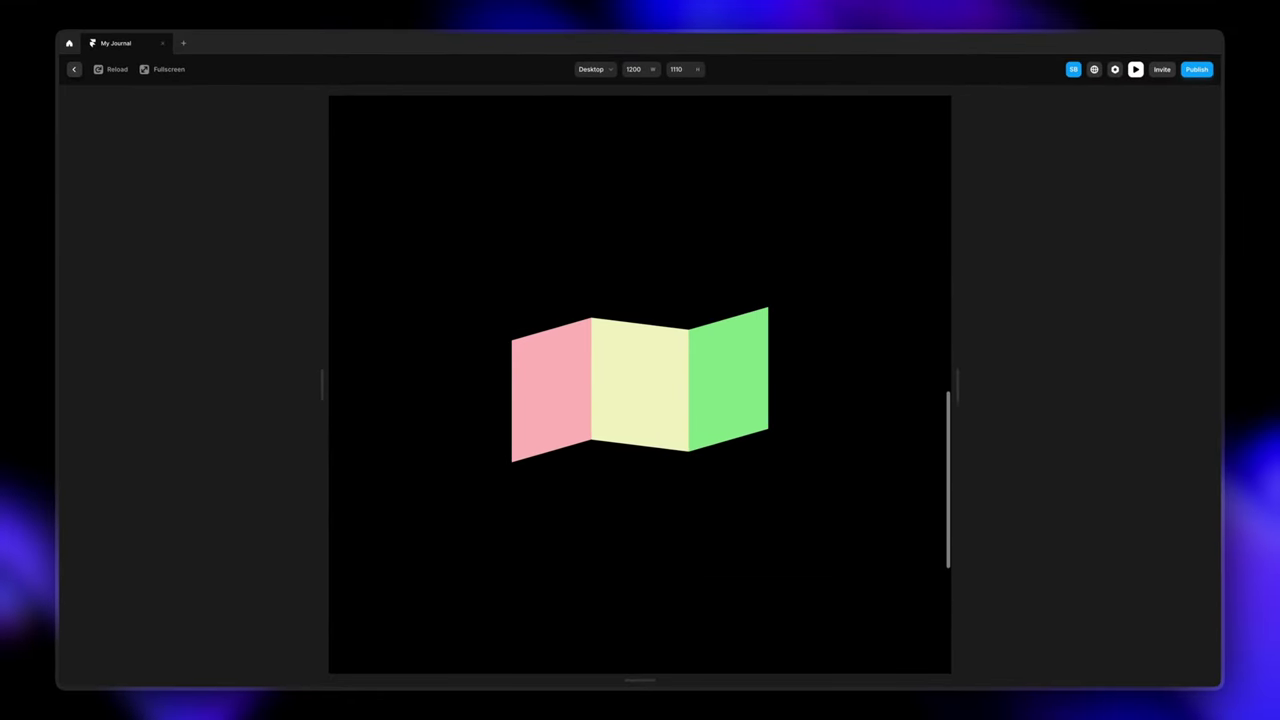
click(74, 70)
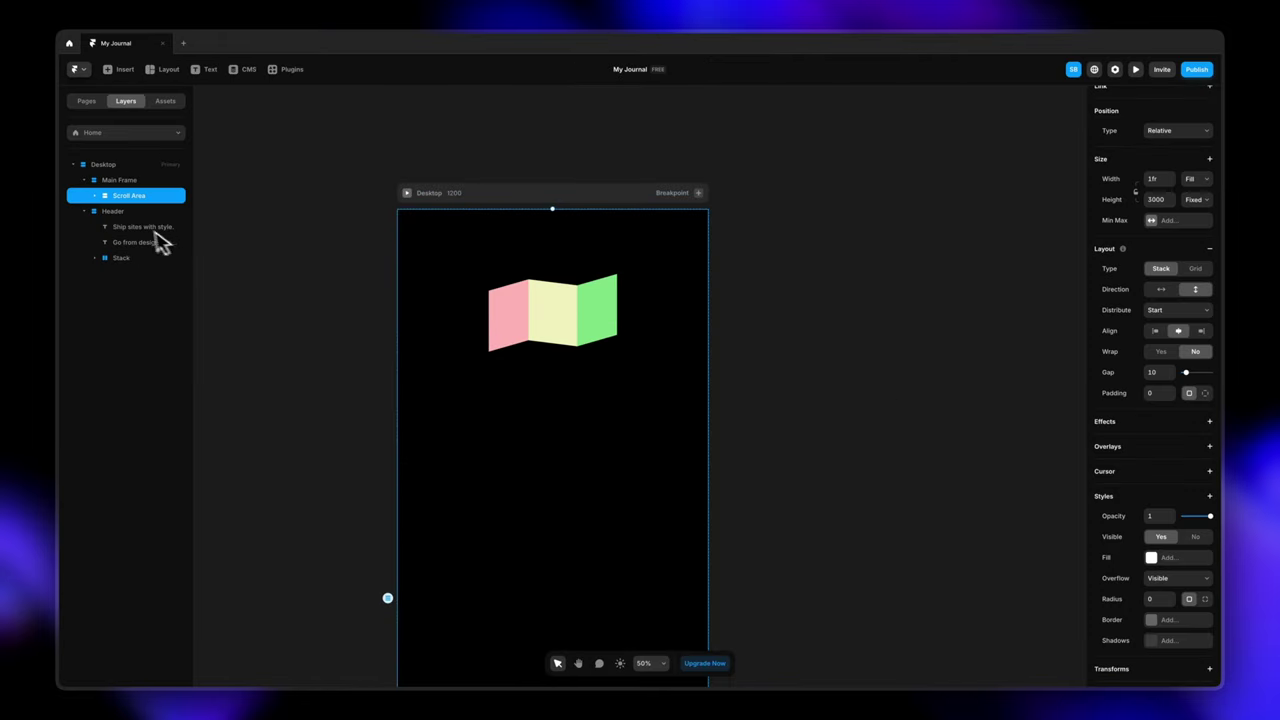
Expand the Scroll Area's layers down to the individual pages and give the Scroll Area a scroll section named scroll-trigger
click(95, 197)
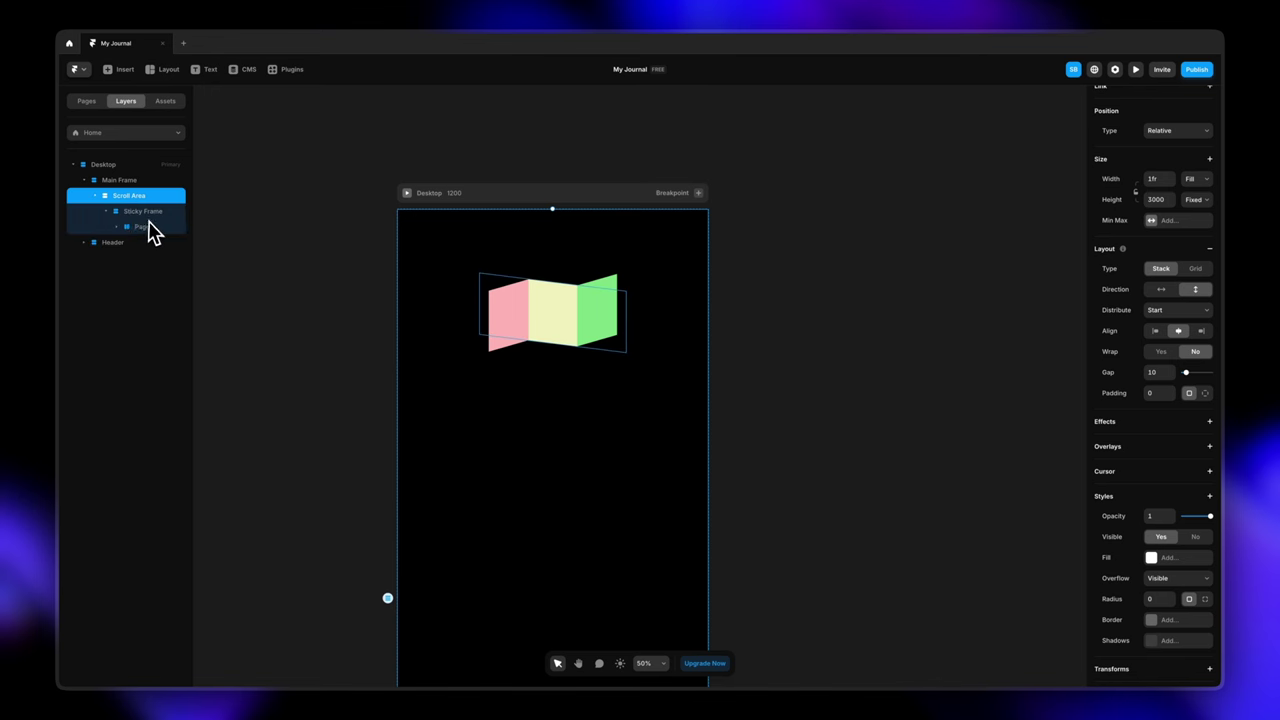
click(150, 228)
click(118, 229)
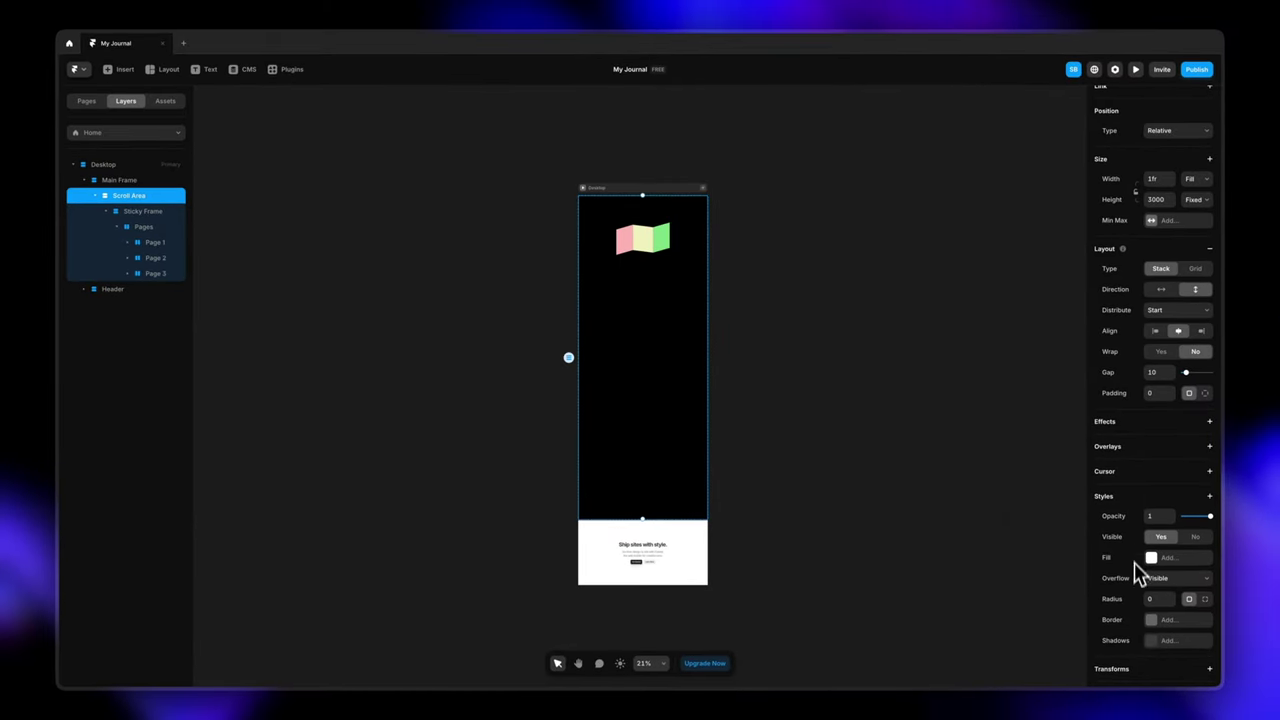
scroll(1137, 580, down, 2)
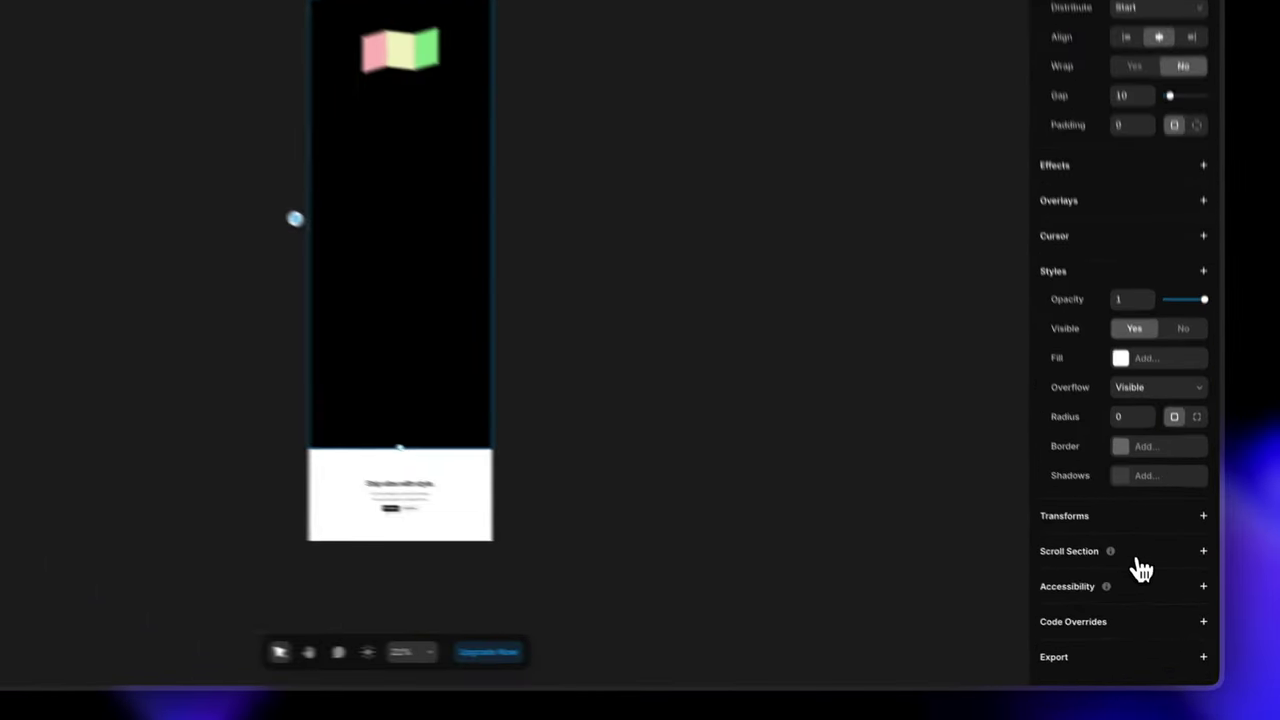
click(1140, 593)
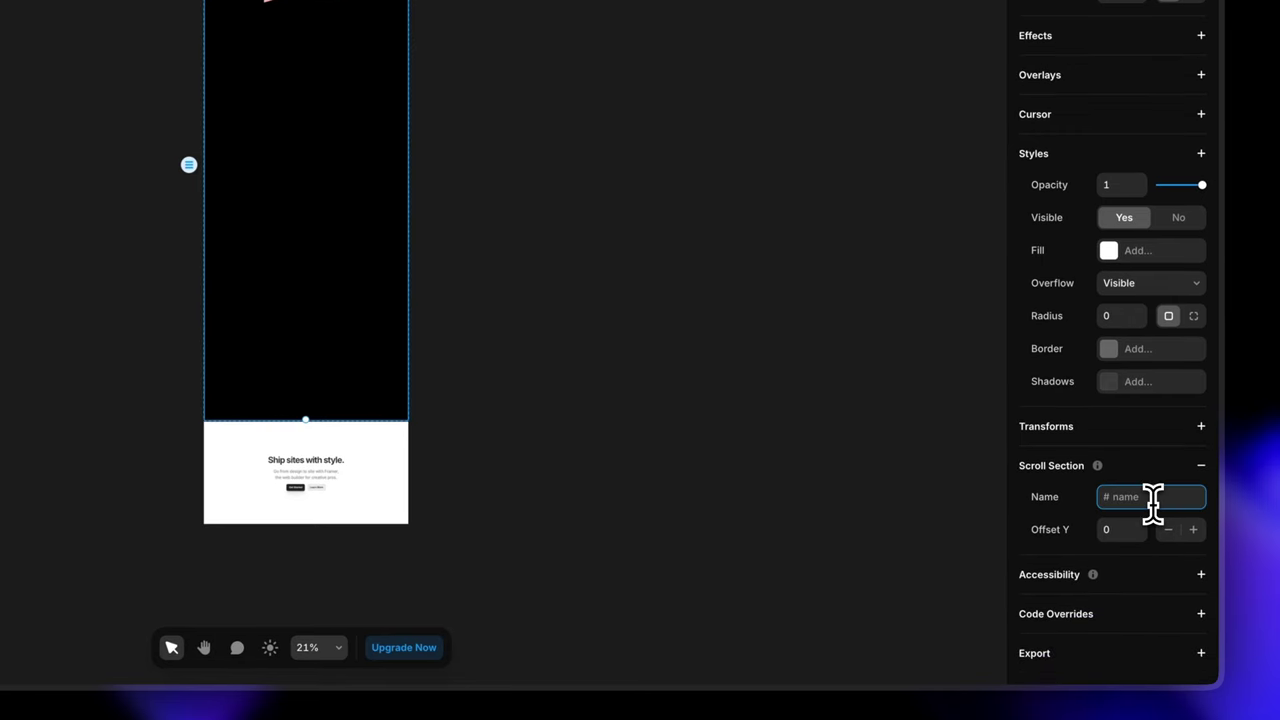
text(scroll-trigger)
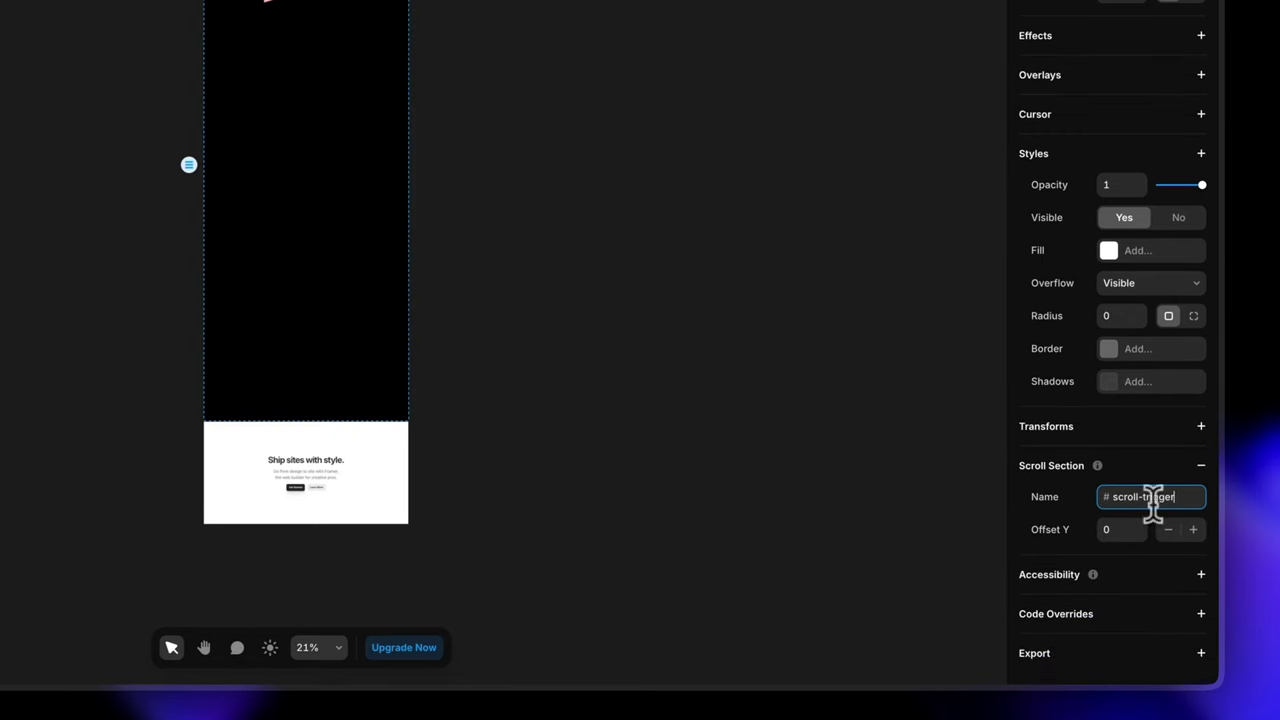
click(878, 418)
Add a Scroll Transform effect to the image stack inside Page 1
scroll(850, 400, right, 2)
scroll(850, 400, up, 2)
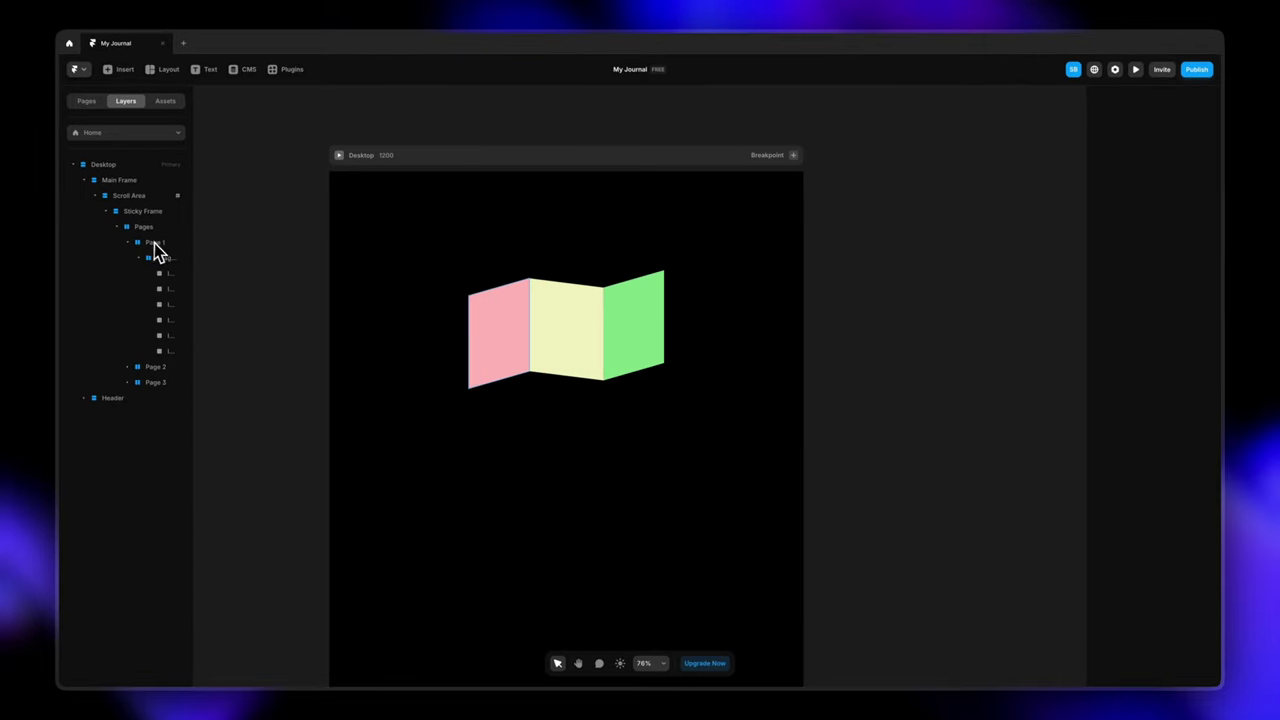
click(158, 245)
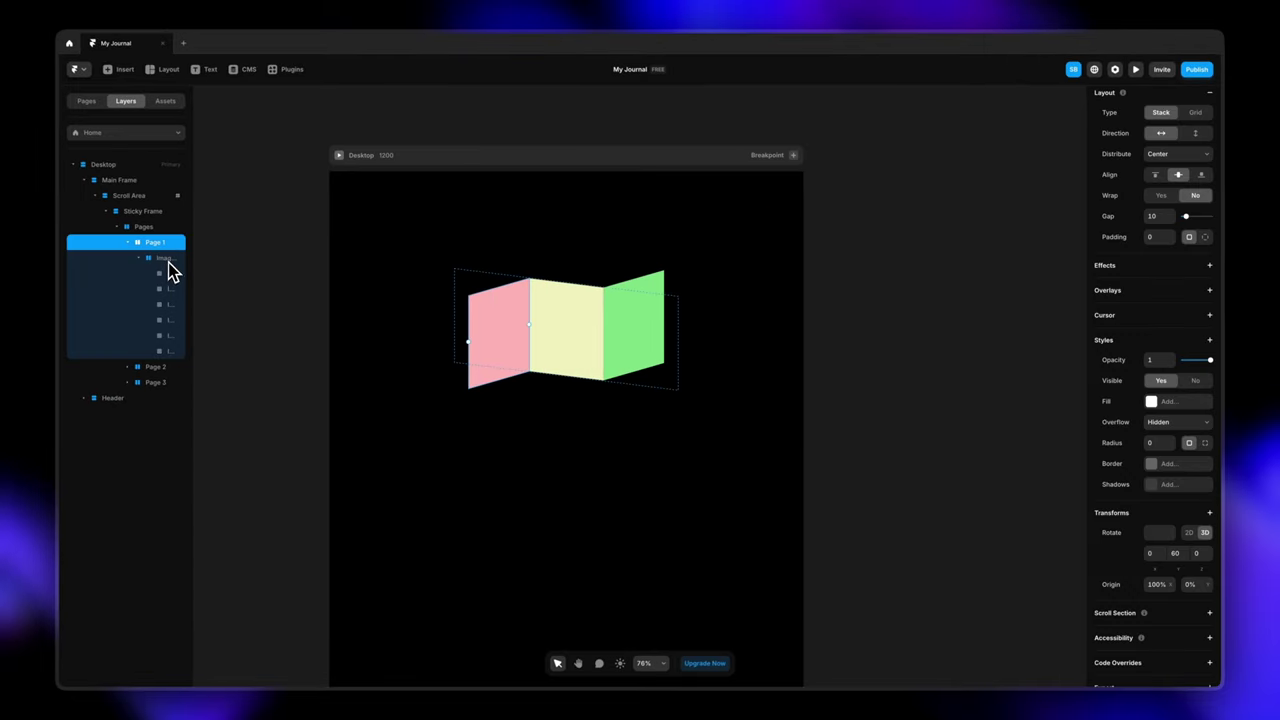
click(165, 258)
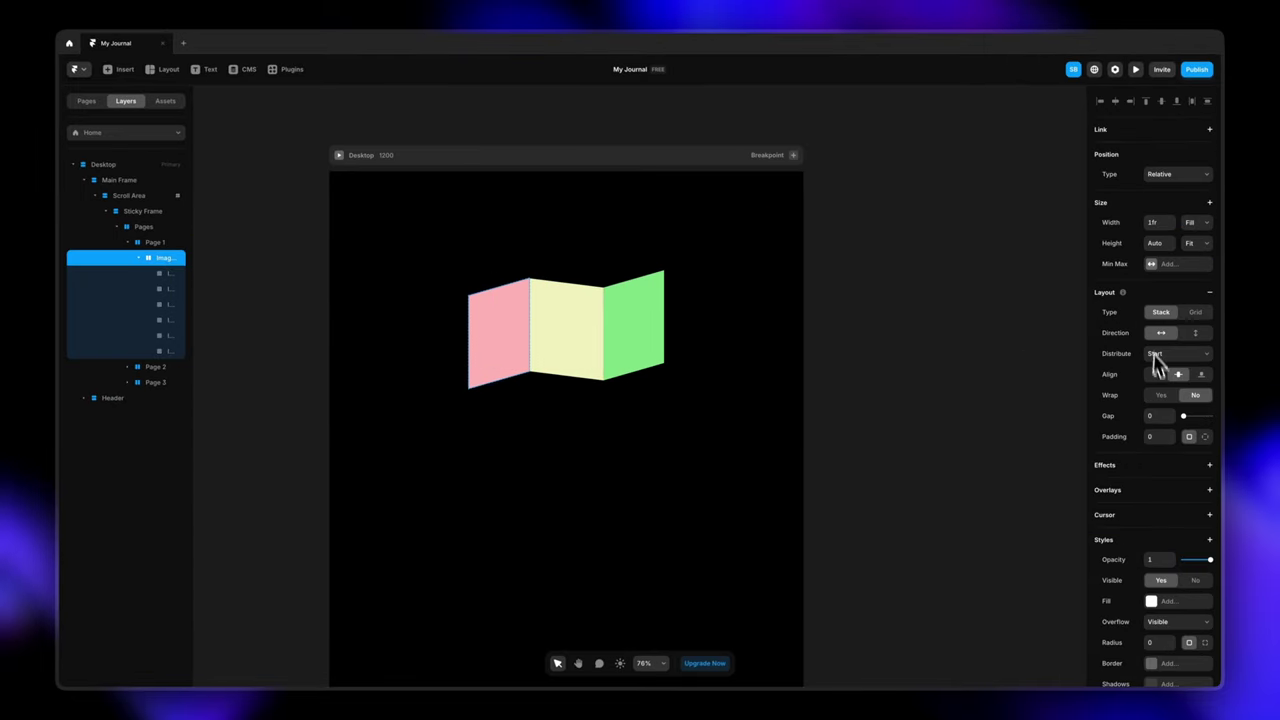
click(1186, 470)
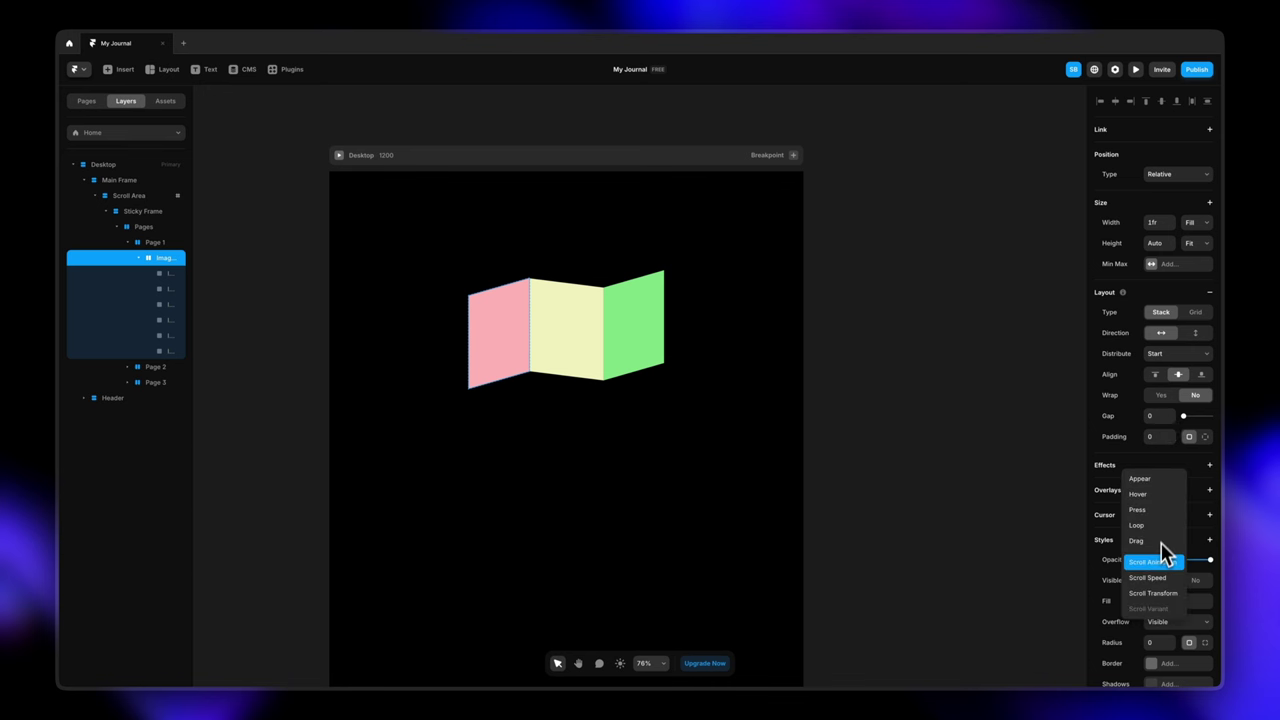
click(1158, 595)
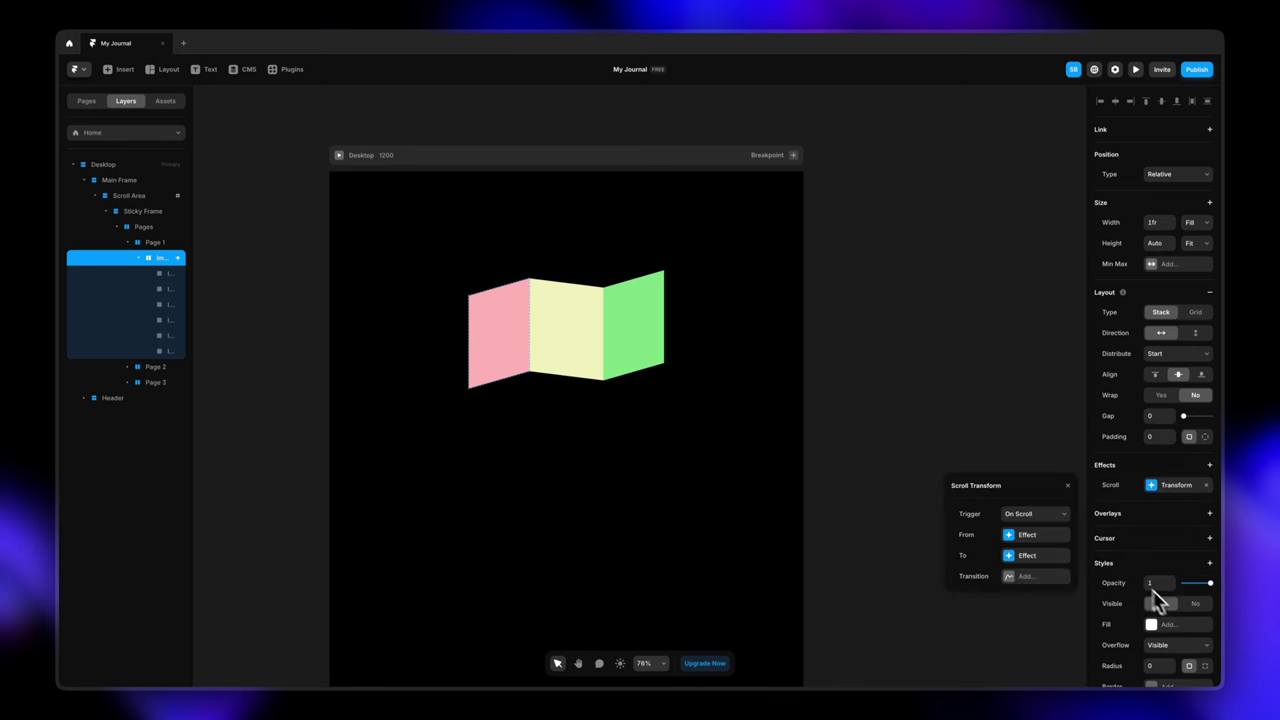
Set both opacity and scale to 1 in the Scroll Transform's From effect
click(1031, 536)
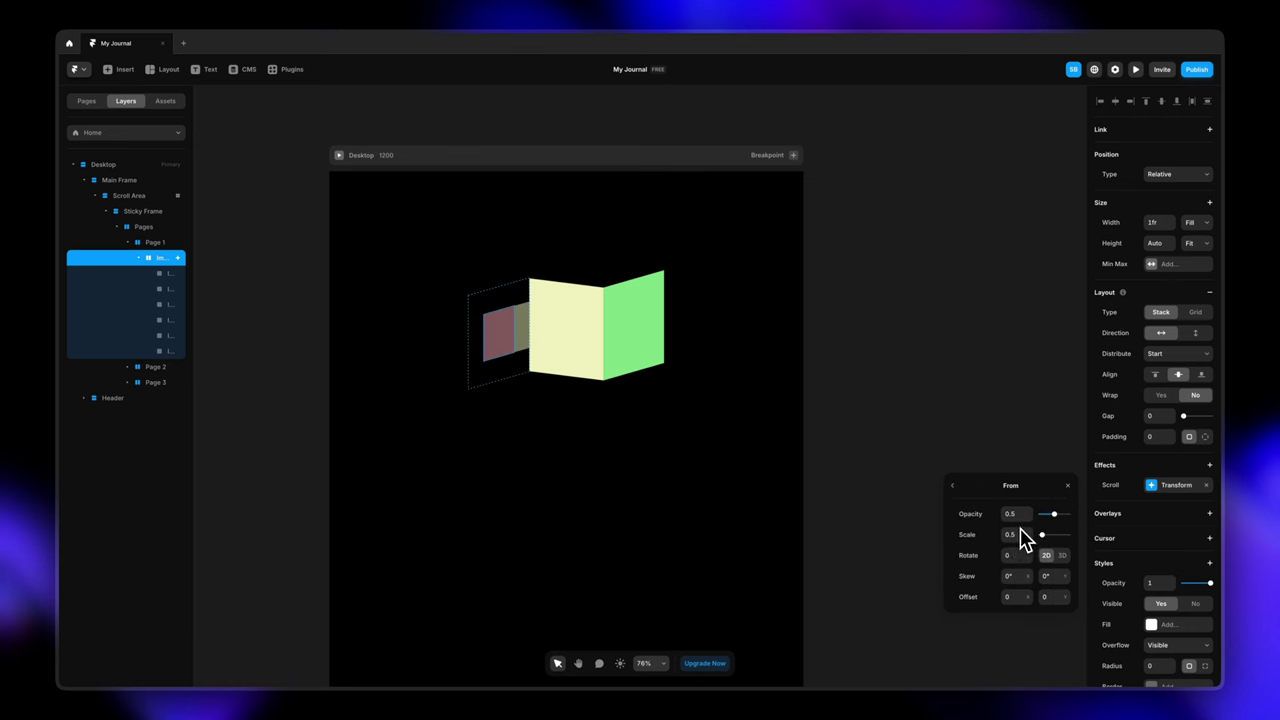
click(1020, 535)
text(1)
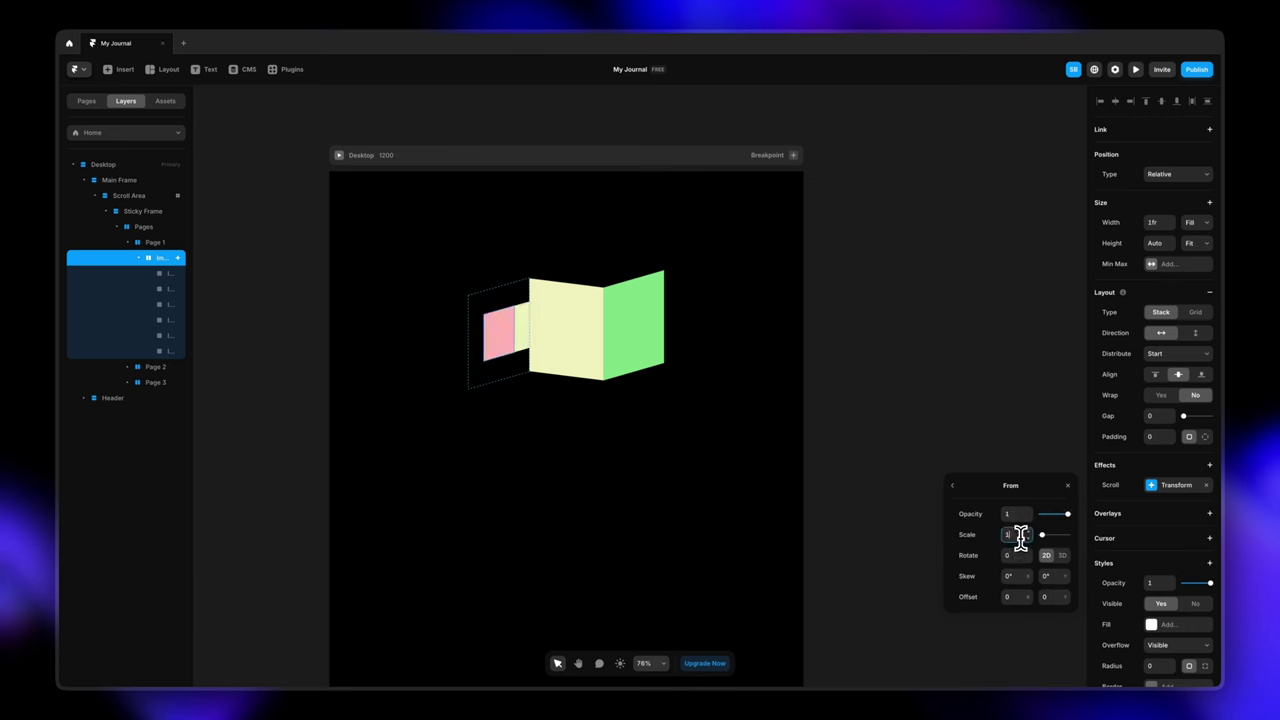
key(Return)
click(954, 486)
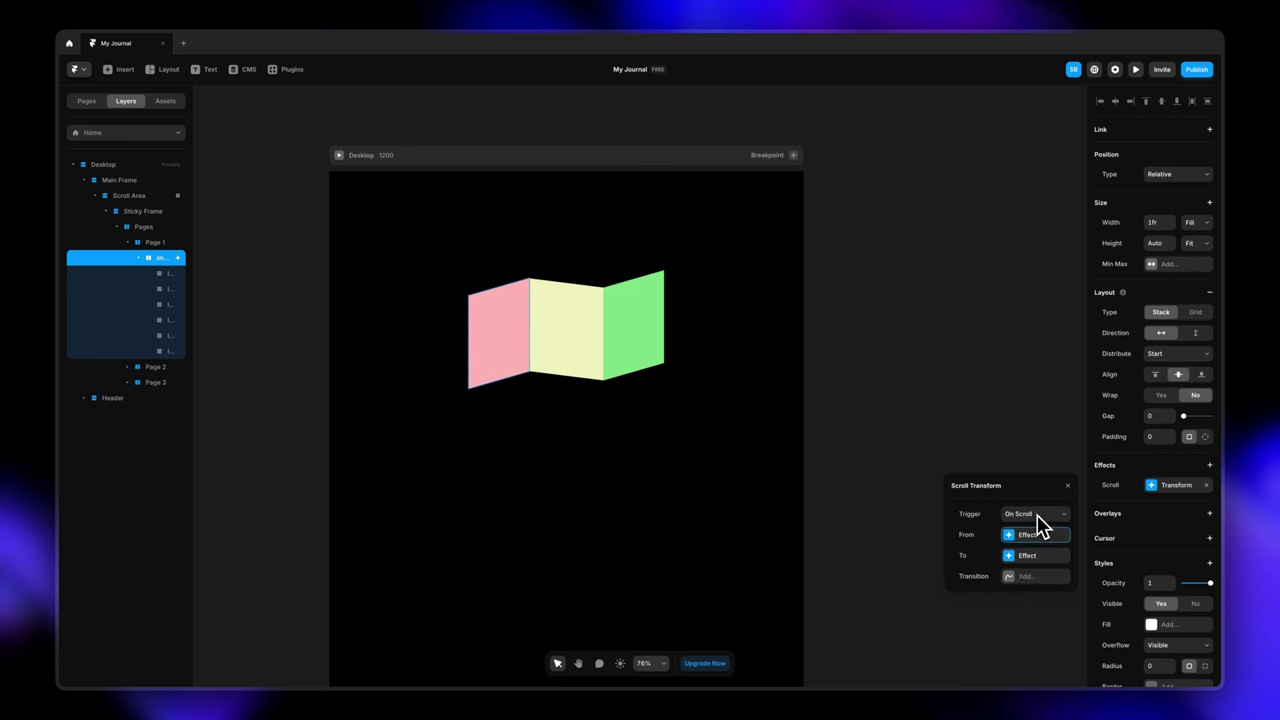
Set the horizontal offset of the Page 1 image stack's To effect to -601 so the fourth image fills the page
click(1010, 556)
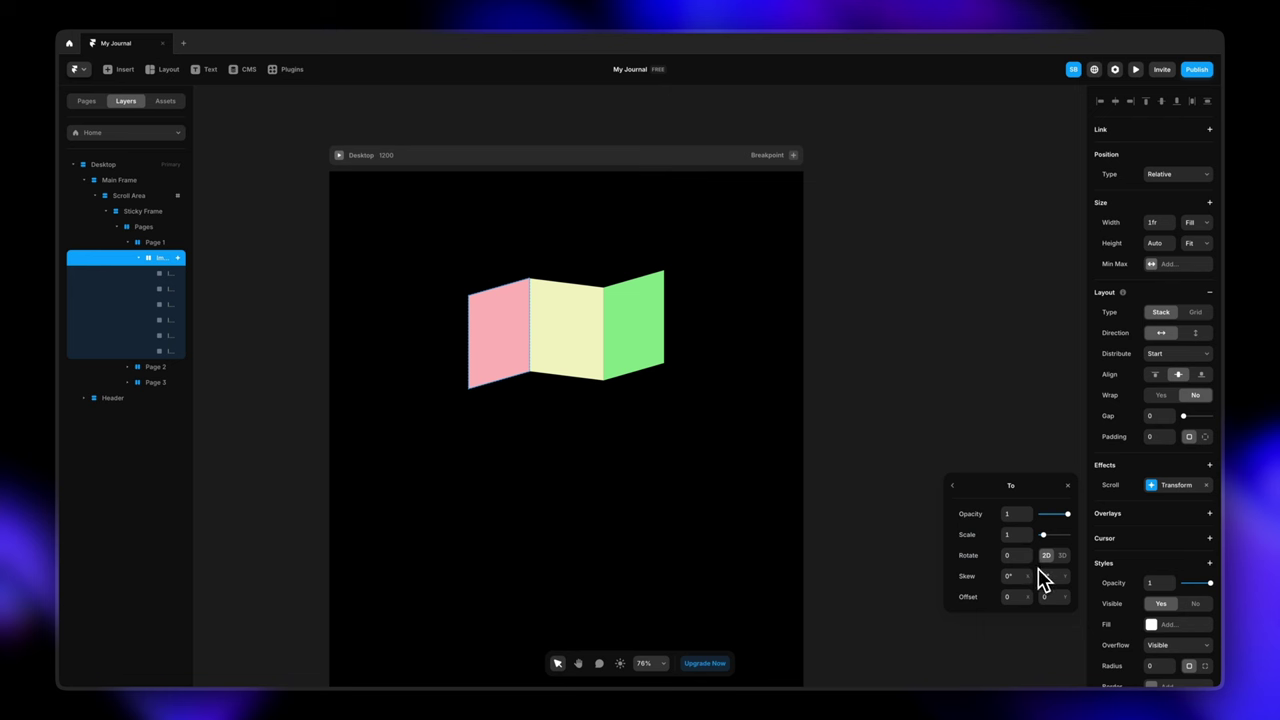
drag(1031, 603, 1017, 653)
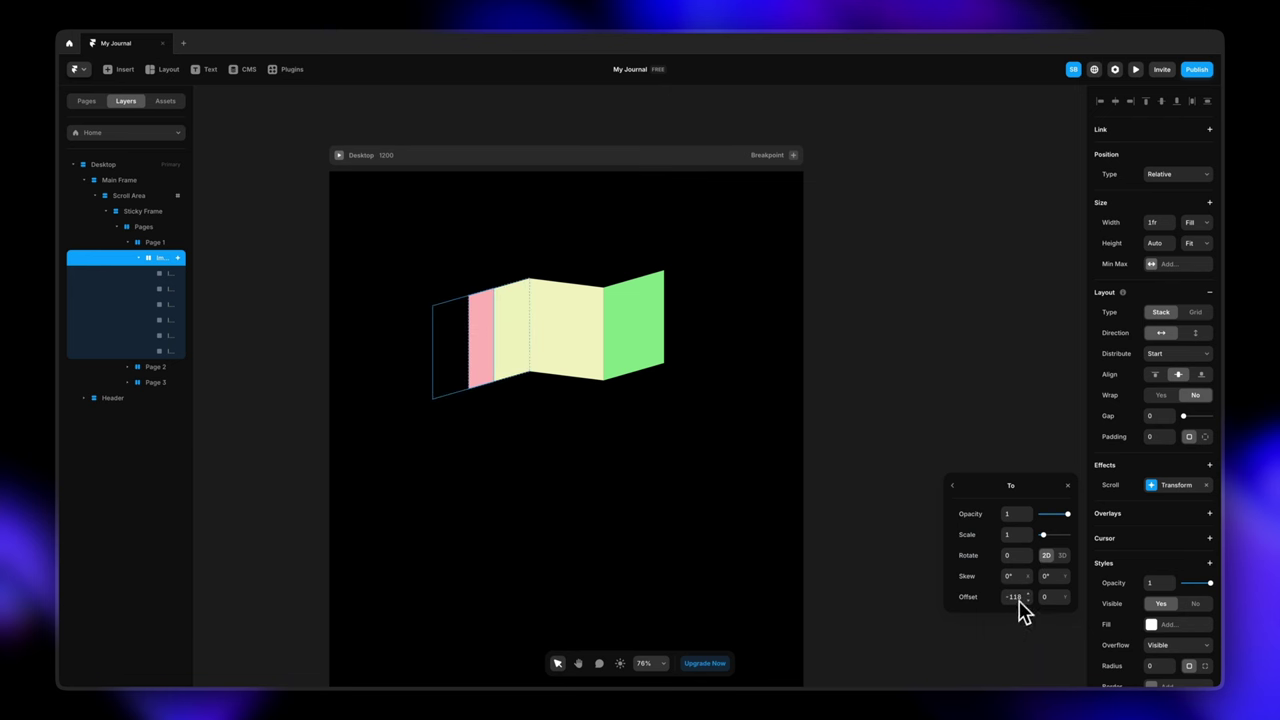
drag(1028, 605, 1022, 655)
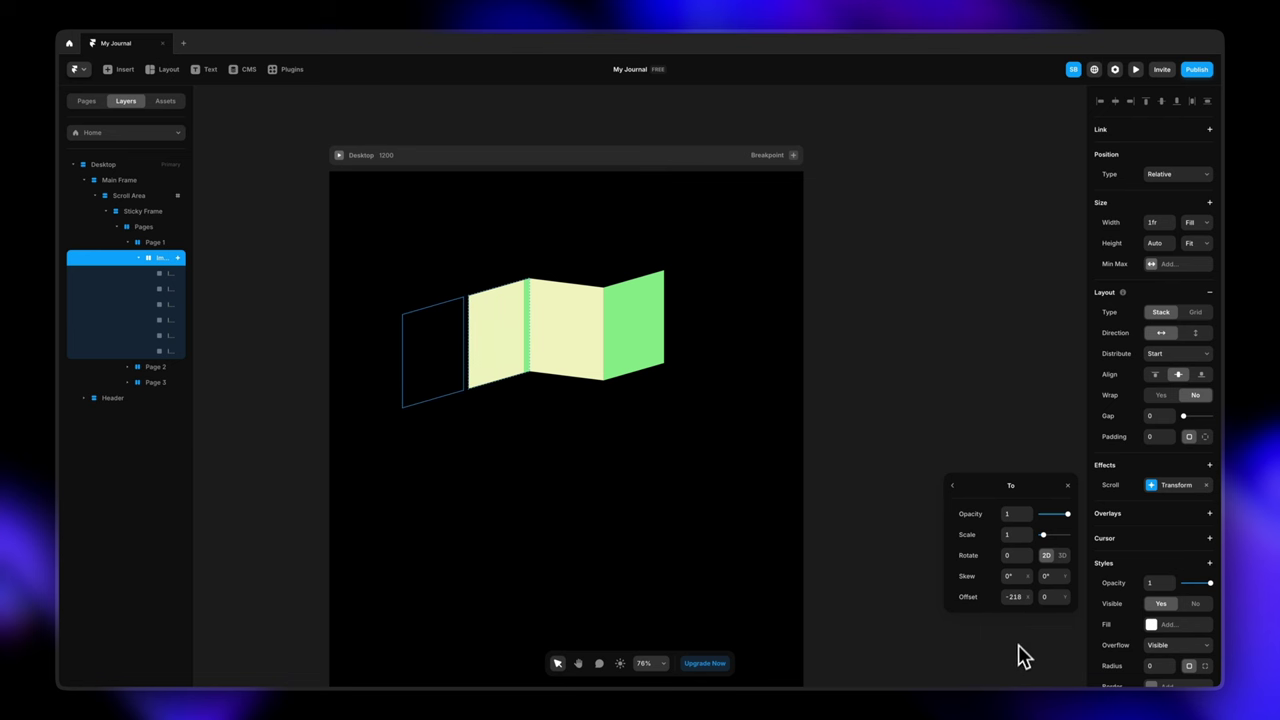
drag(1028, 598, 1010, 673)
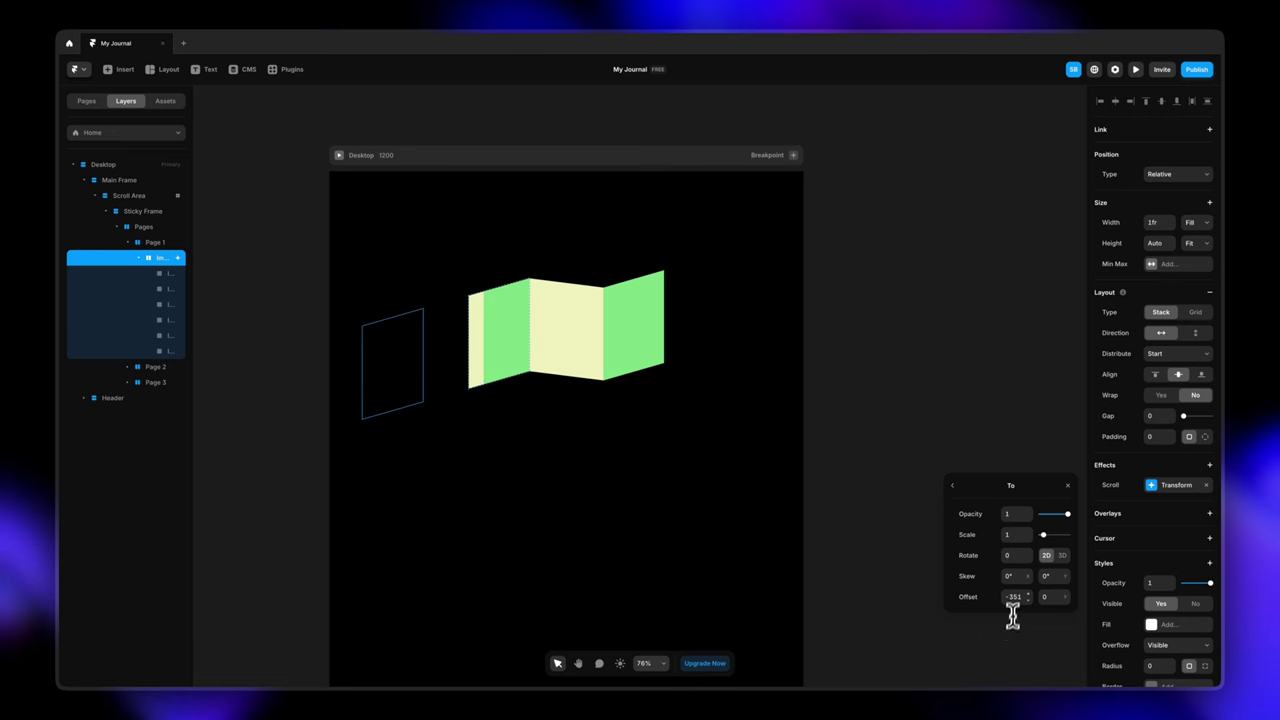
key(shift+Down)
key(shift+Down)
key(shift+Down)
key(shift+Down)
key(shift+Down)
key(shift+Down)
key(shift+Down)
key(shift+Down)
key(shift+Down)
key(shift+Down)
key(shift+Down)
key(shift+Down)
key(shift+Down)
key(shift+Down)
key(shift+Down)
key(shift+Down)
key(shift+Down)
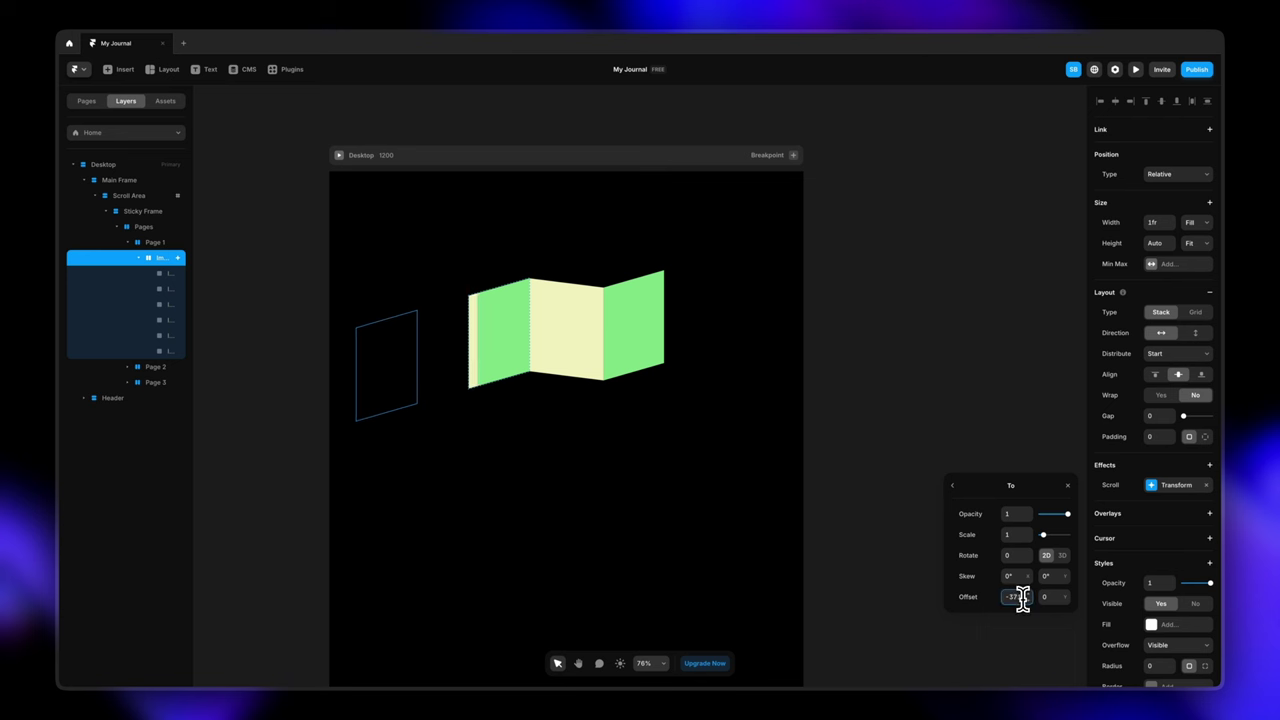
key(shift+Down)
key(shift+Down)
key(shift+Down)
key(shift+Down)
key(shift+Down)
key(shift+Down)
key(shift+Down)
key(shift+Down)
key(shift+Down)
key(shift+Down)
key(shift+Down)
key(shift+Down)
key(shift+Down)
key(shift+Down)
key(shift+Down)
key(shift+Down)
key(shift+Down)
key(shift+Down)
key(shift+Down)
key(shift+Down)
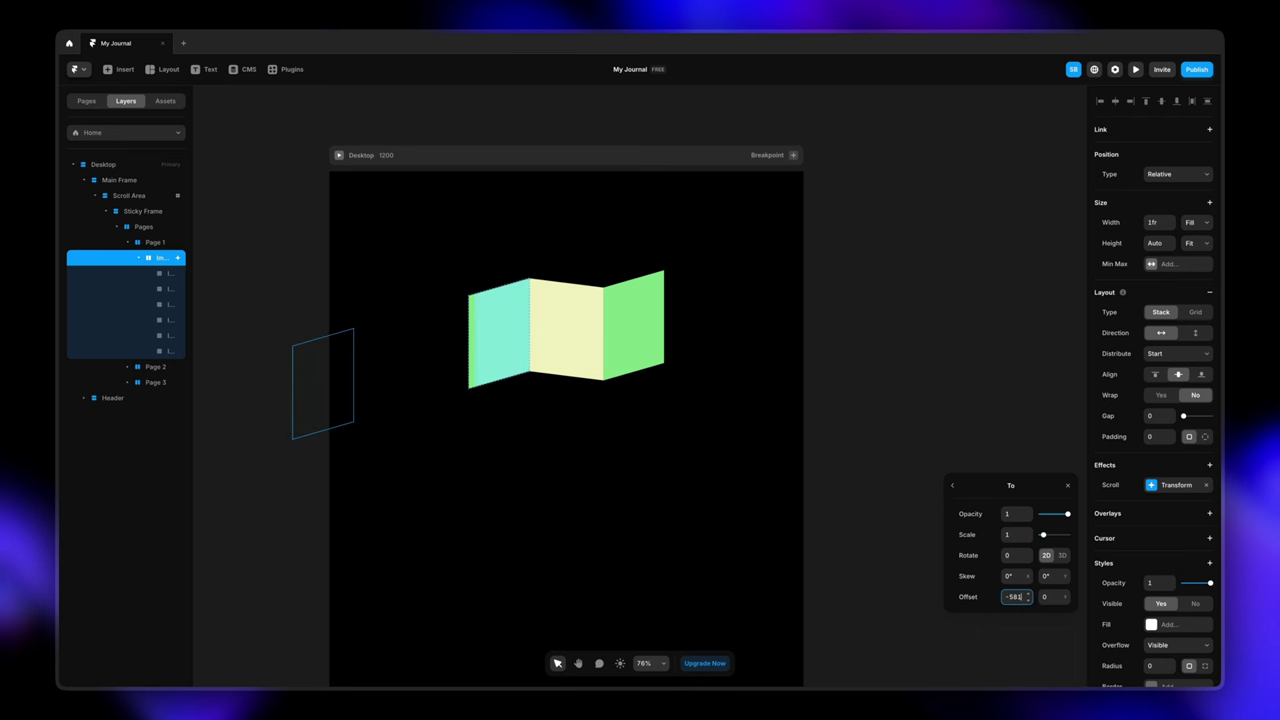
key(shift+Down)
key(shift+Down)
key(shift+Down)
key(shift+Down)
key(shift+Down)
key(shift+Down)
key(shift+Down)
key(shift+Down)
key(shift+Down)
key(shift+Down)
key(shift+Down)
key(shift+Down)
key(shift+Down)
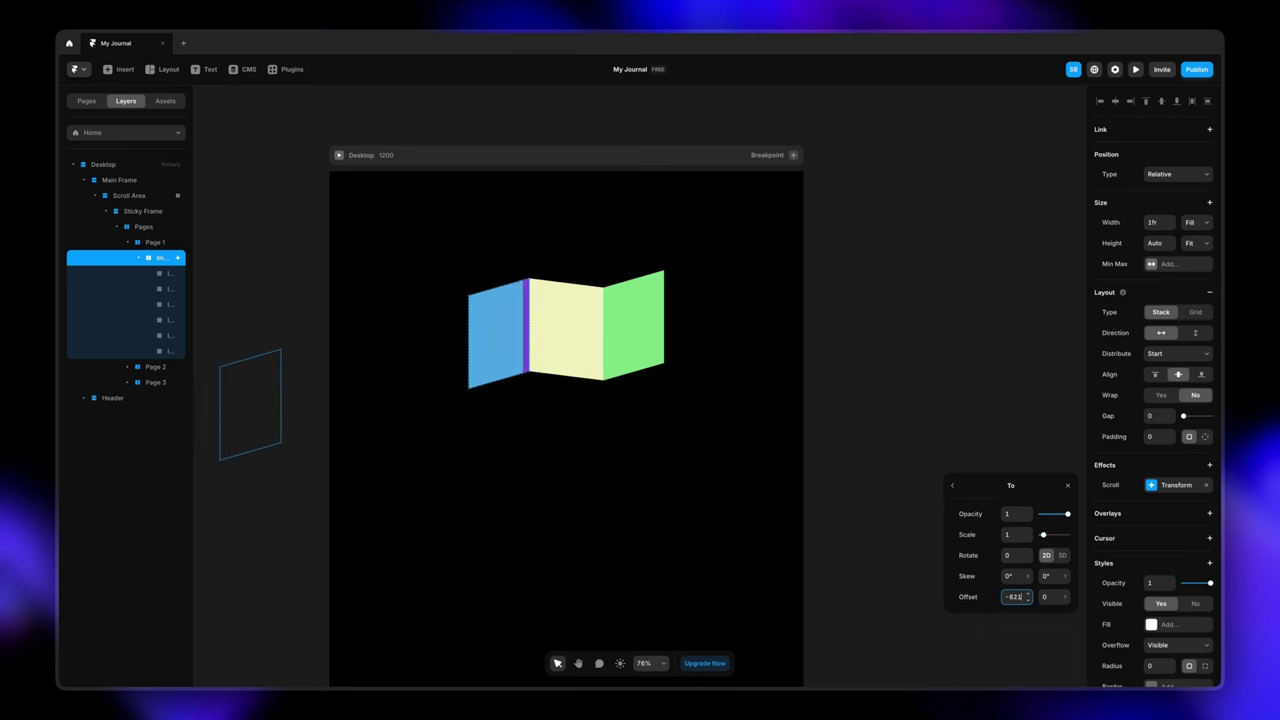
key(shift+Down)
key(shift+Down)
key(shift+Down)
key(shift+Down)
key(shift+Down)
key(shift+Down)
key(shift+Down)
key(shift+Down)
key(shift+Down)
key(shift+Down)
key(shift+Down)
key(shift+Down)
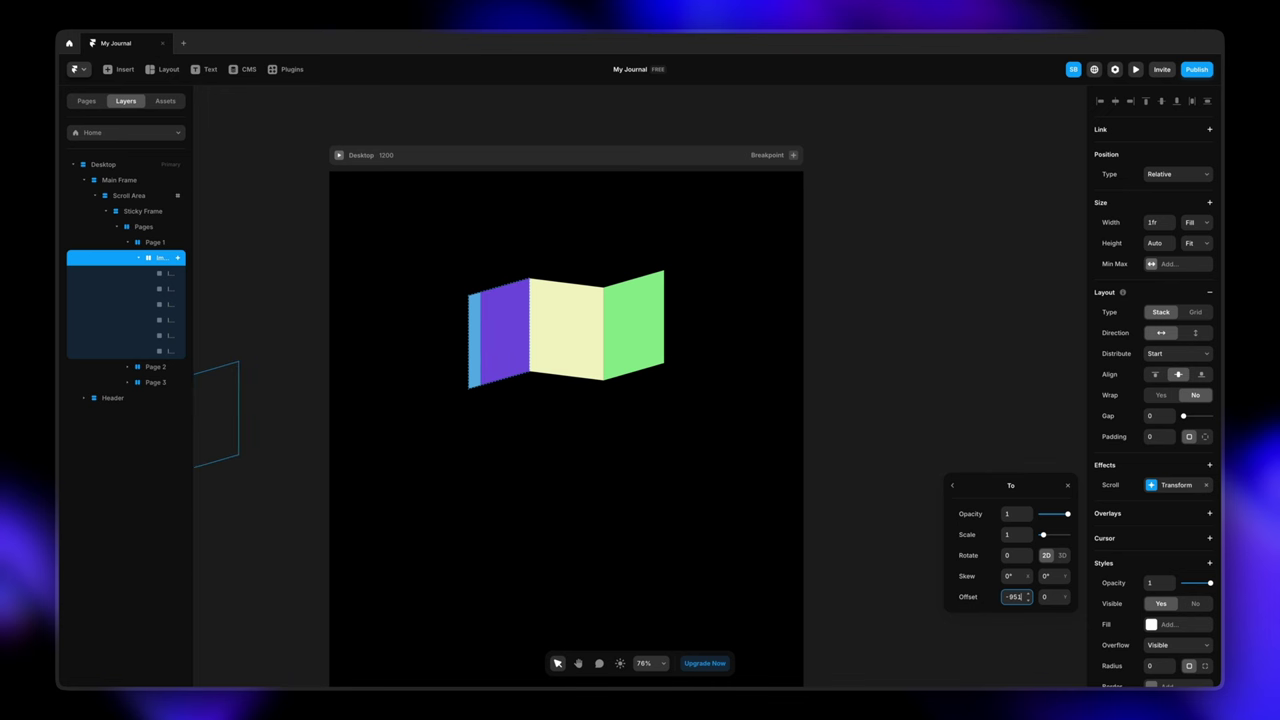
key(shift+Up)
key(shift+Up)
key(shift+Up)
key(shift+Up)
key(shift+Up)
key(shift+Up)
key(shift+Up)
key(shift+Up)
key(shift+Up)
key(shift+Up)
key(shift+Up)
key(shift+Up)
key(shift+Up)
key(shift+Up)
key(shift+Up)
key(shift+Up)
key(shift+Up)
key(shift+Up)
key(shift+Up)
key(shift+Up)
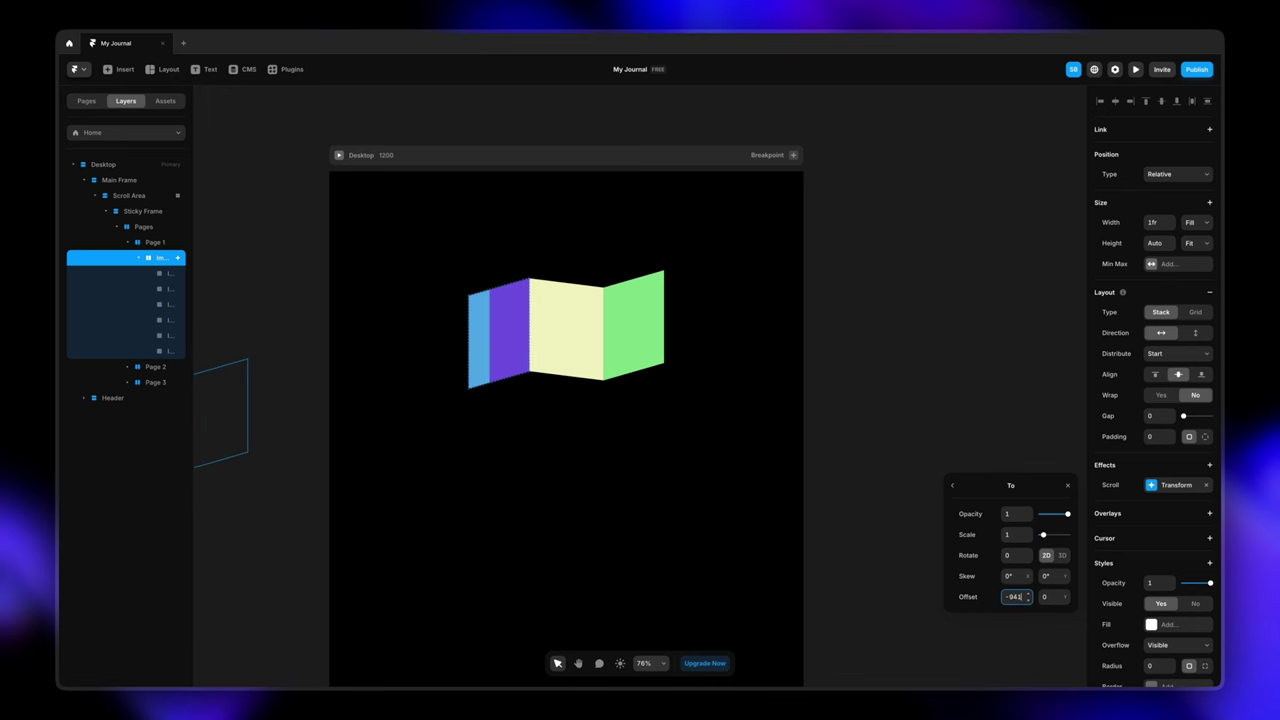
key(shift+Up)
key(shift+Up)
key(shift+Up)
key(shift+Up)
key(shift+Up)
key(shift+Up)
key(shift+Up)
key(shift+Up)
key(shift+Up)
key(shift+Up)
key(shift+Up)
key(shift+Up)
key(shift+Up)
key(shift+Up)
key(shift+Up)
key(shift+Up)
key(shift+Up)
key(shift+Up)
key(shift+Up)
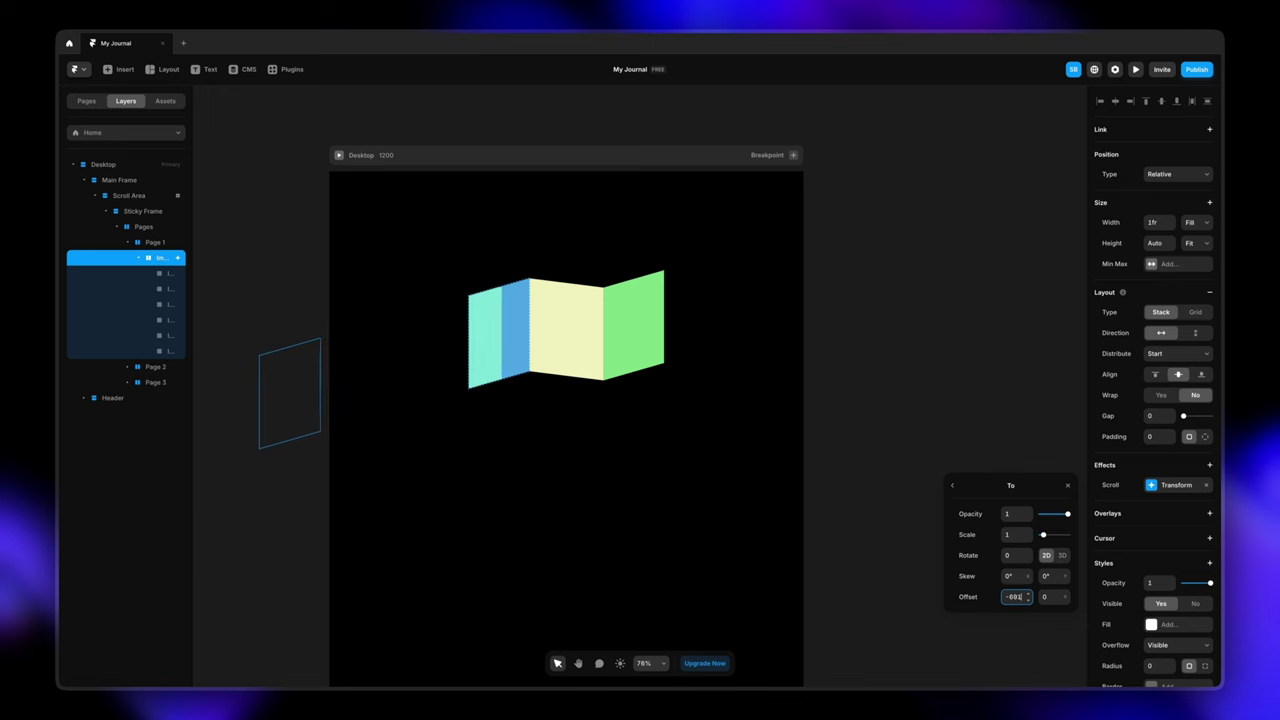
key(shift+Up)
key(shift+Up)
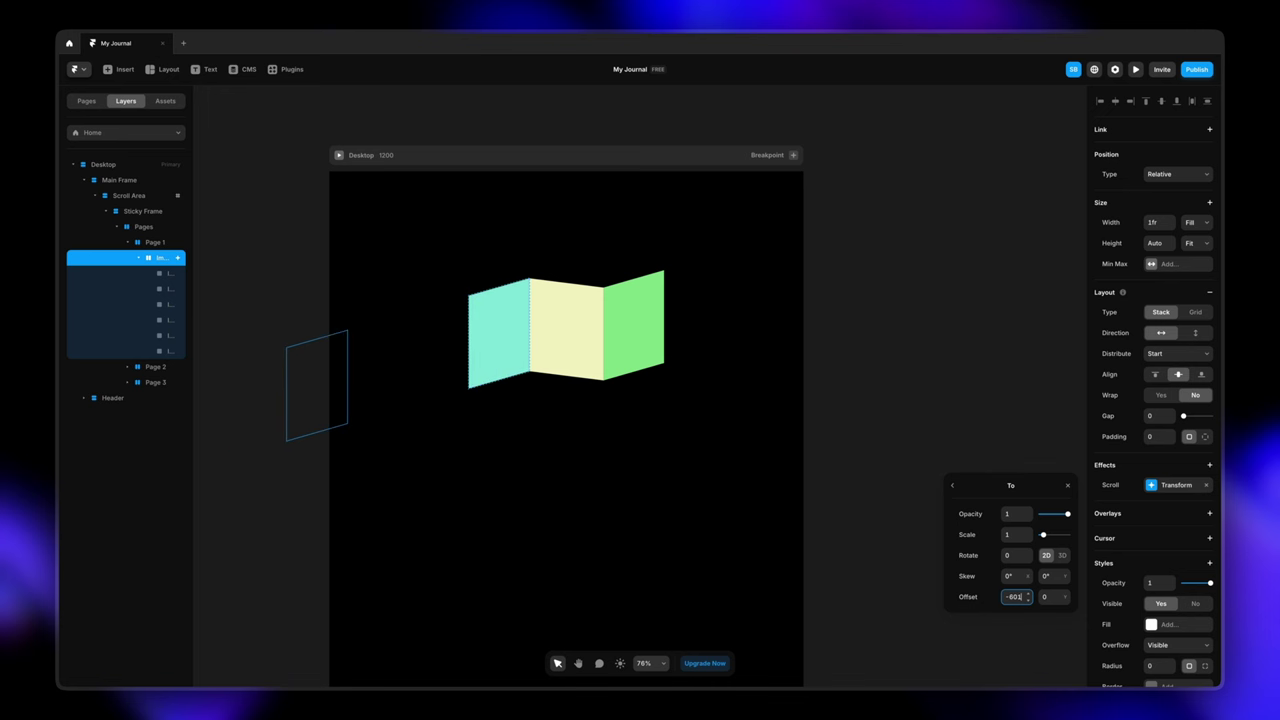
click(978, 649)
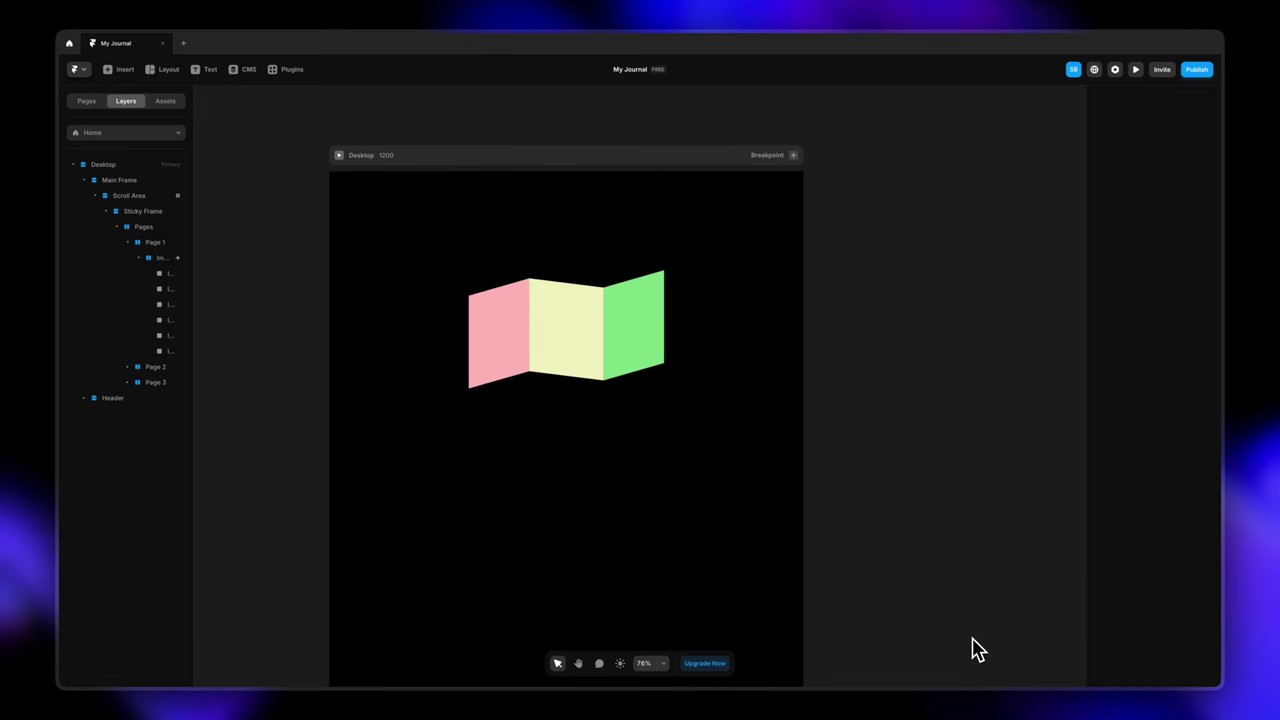
Preview the page, scroll down and up to test Page 1's sliding images, and reselect its image stack on the canvas
click(339, 158)
scroll(689, 591, down, 5)
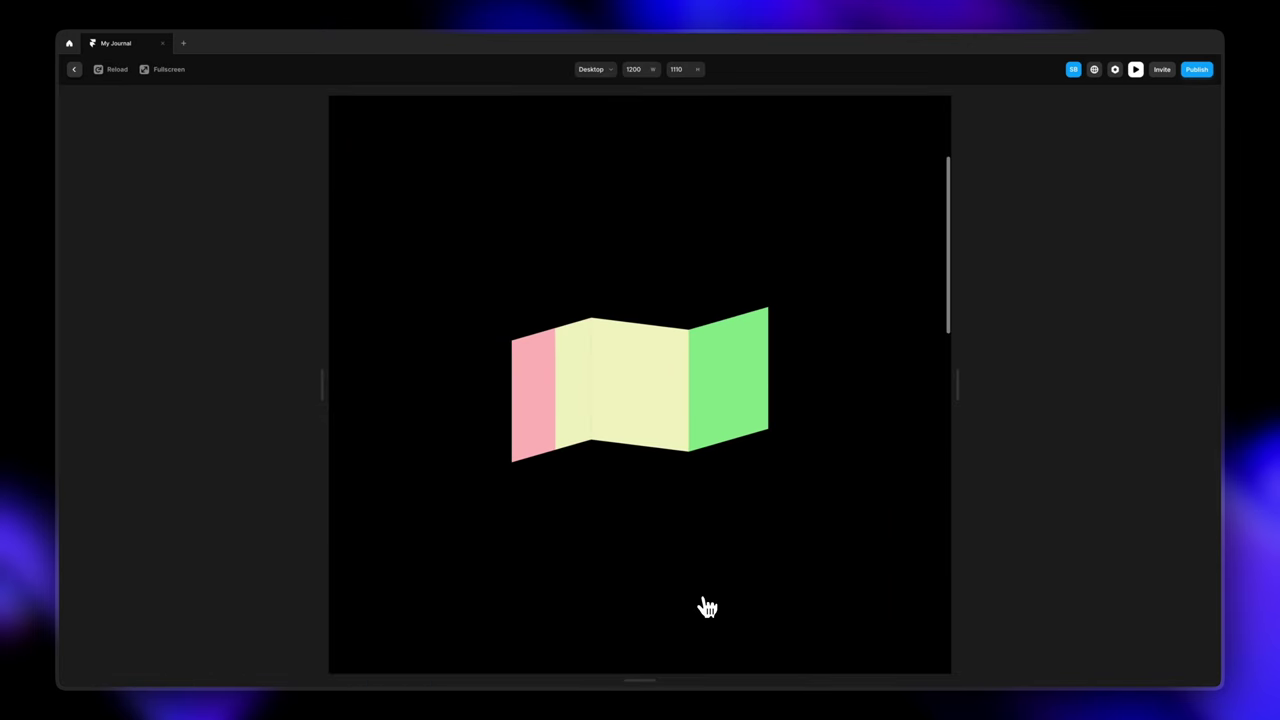
scroll(707, 607, down, 5)
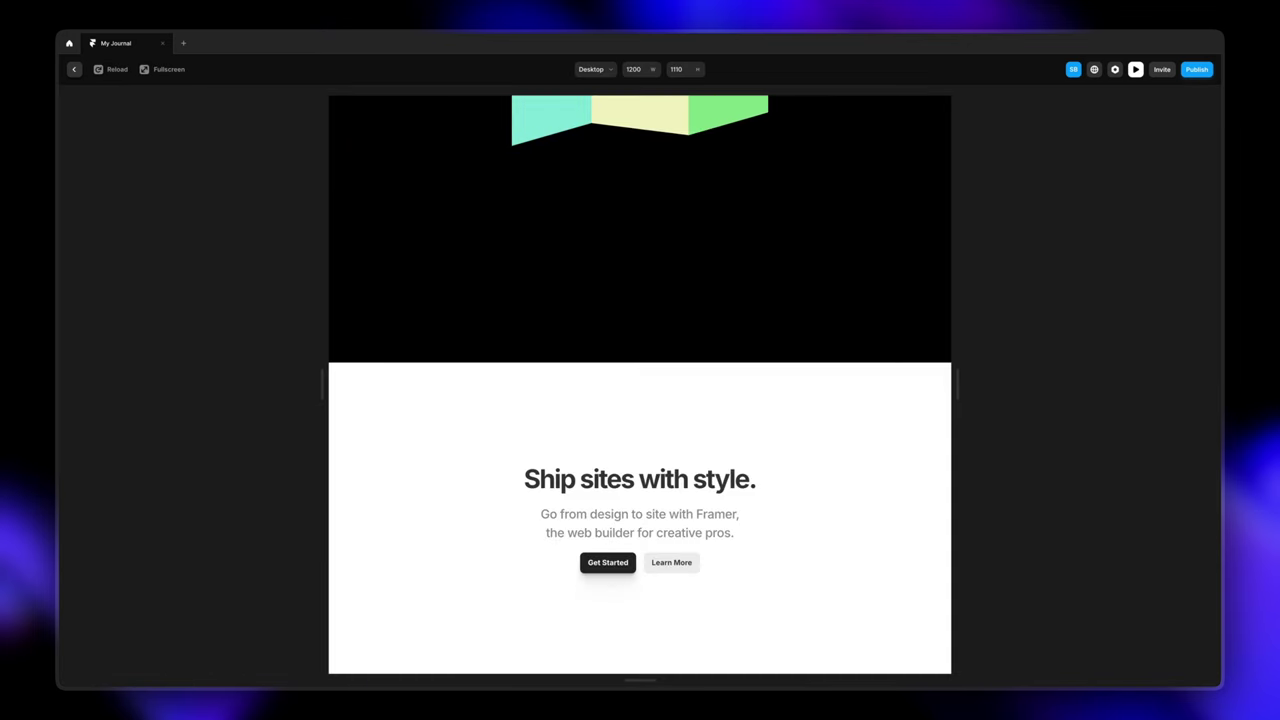
scroll(707, 607, up, 3)
scroll(640, 385, up, 3)
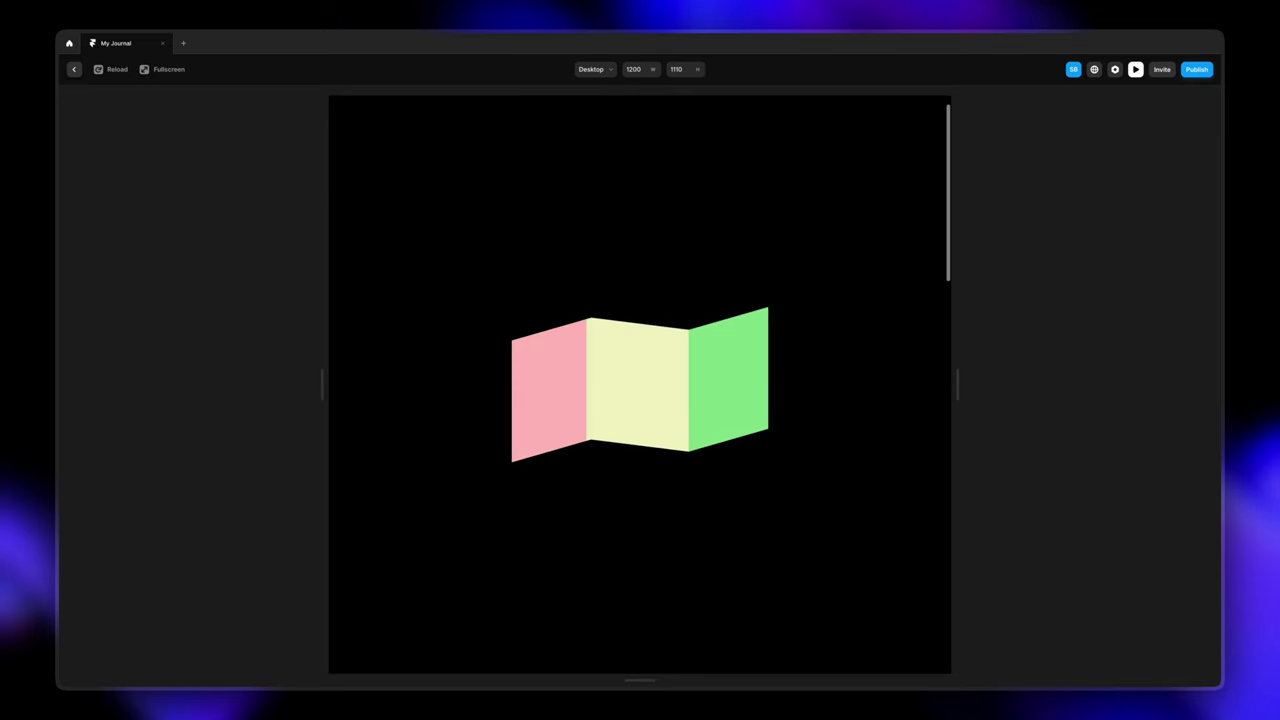
scroll(640, 385, down, 6)
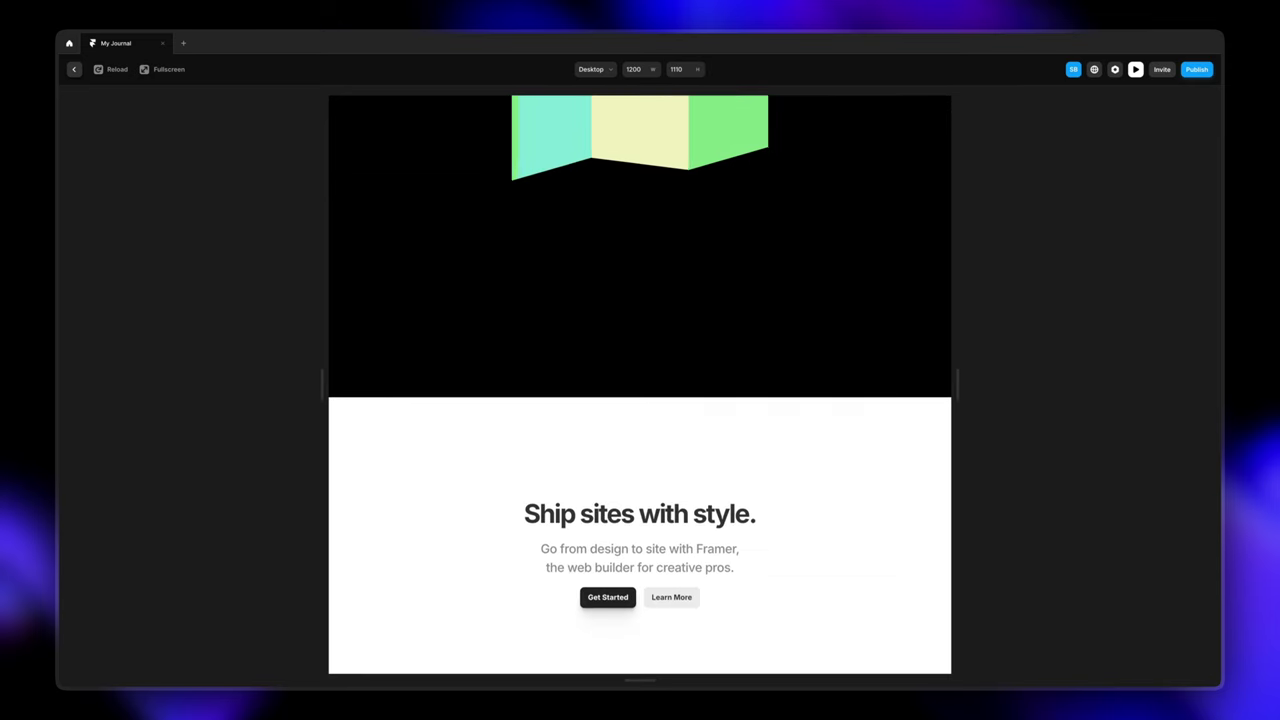
scroll(640, 385, down, 1)
click(73, 69)
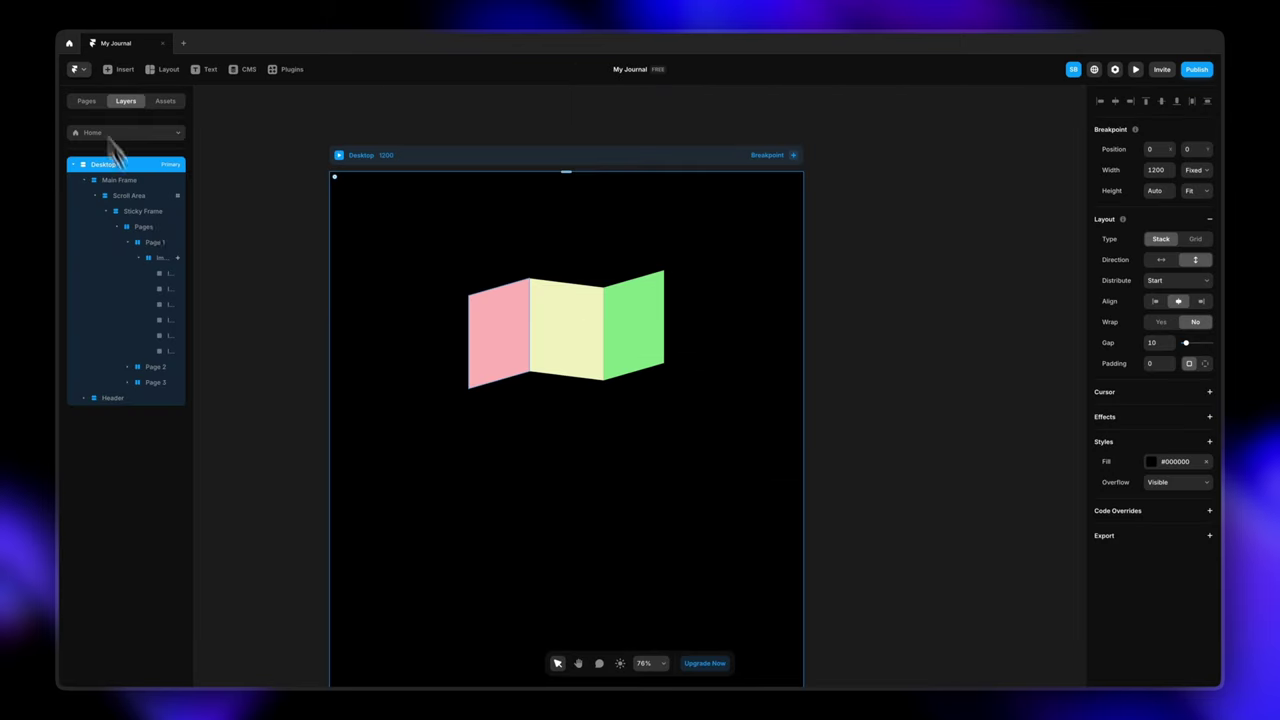
click(162, 258)
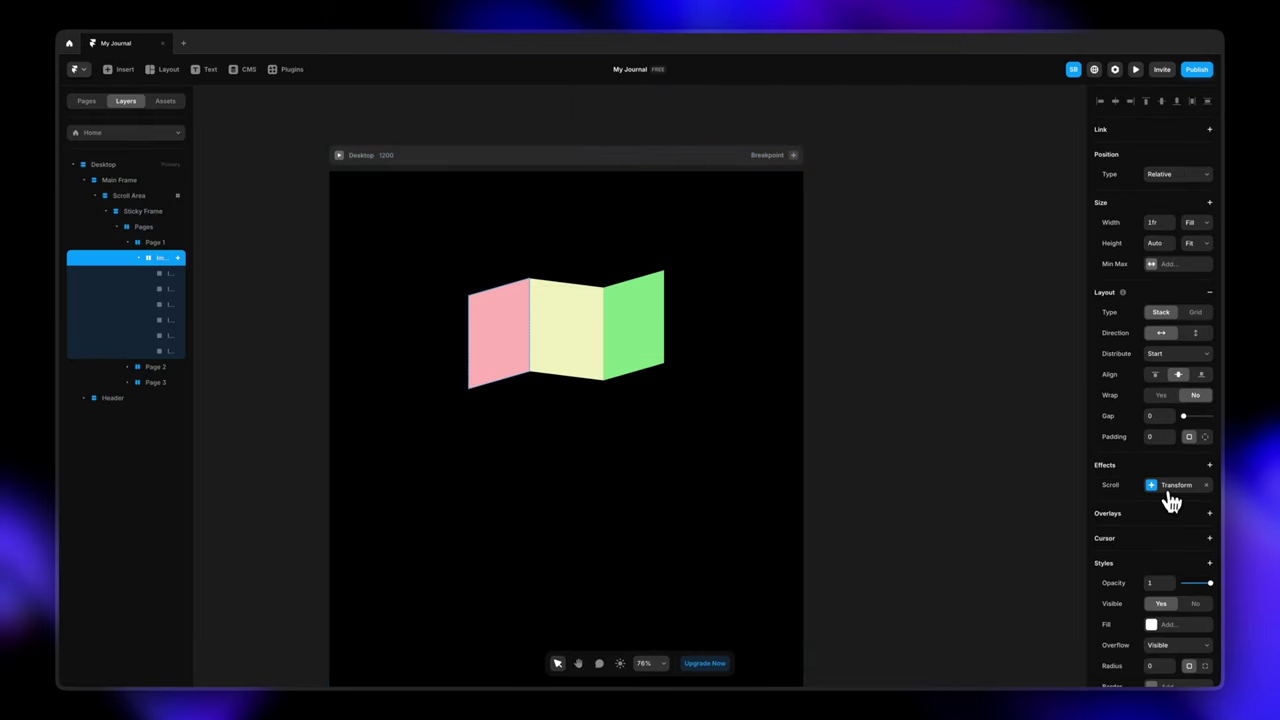
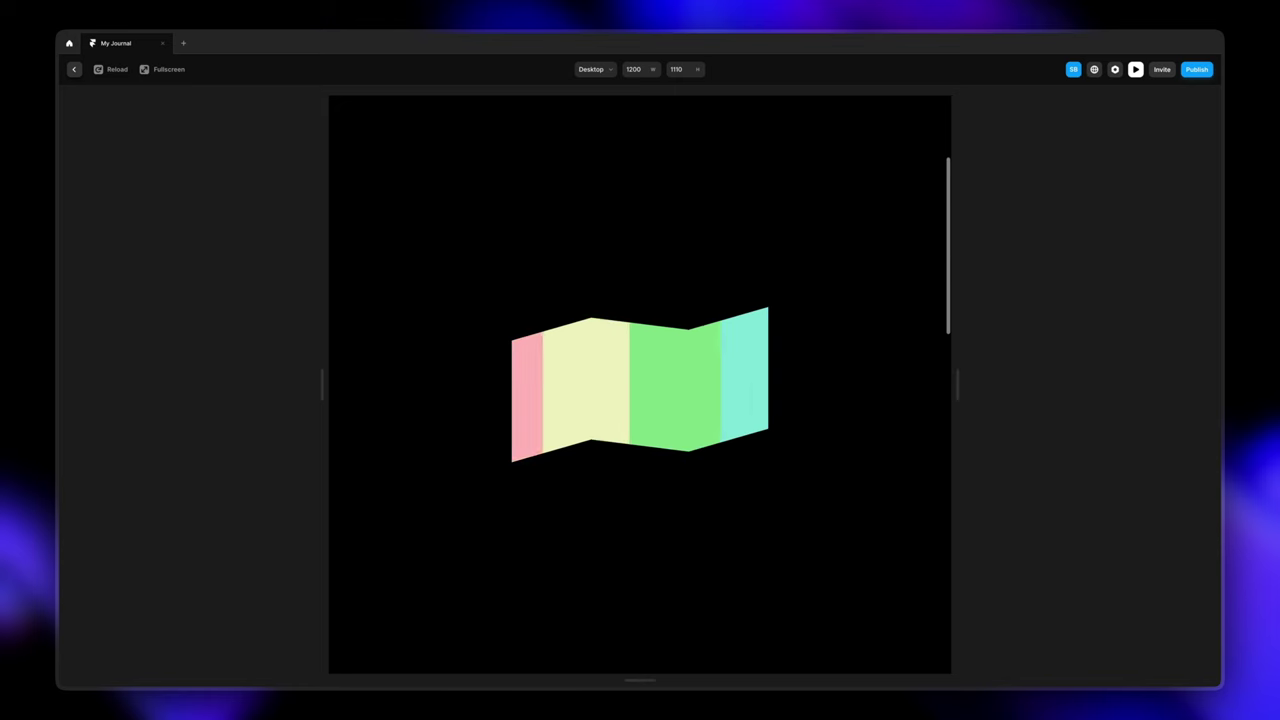
Scroll through the preview to check the image stacks of all three pages sliding together
scroll(640, 385, down, 10)
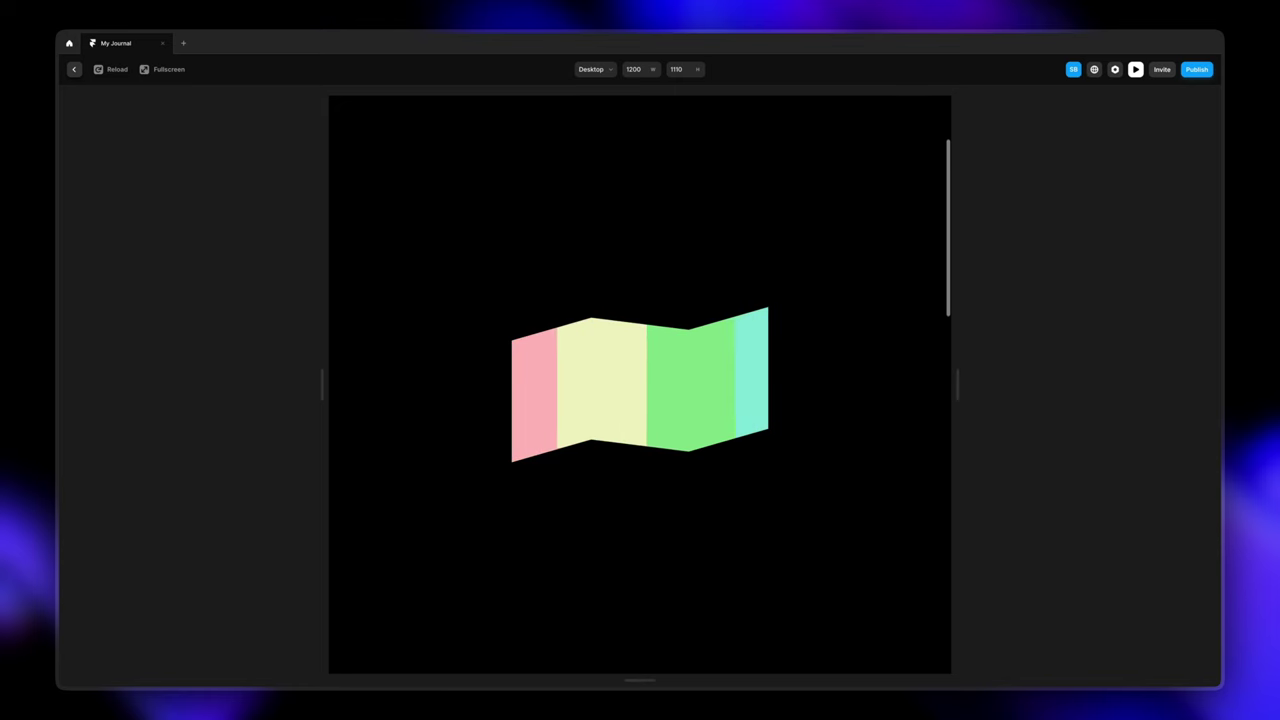
scroll(640, 385, down, 5)
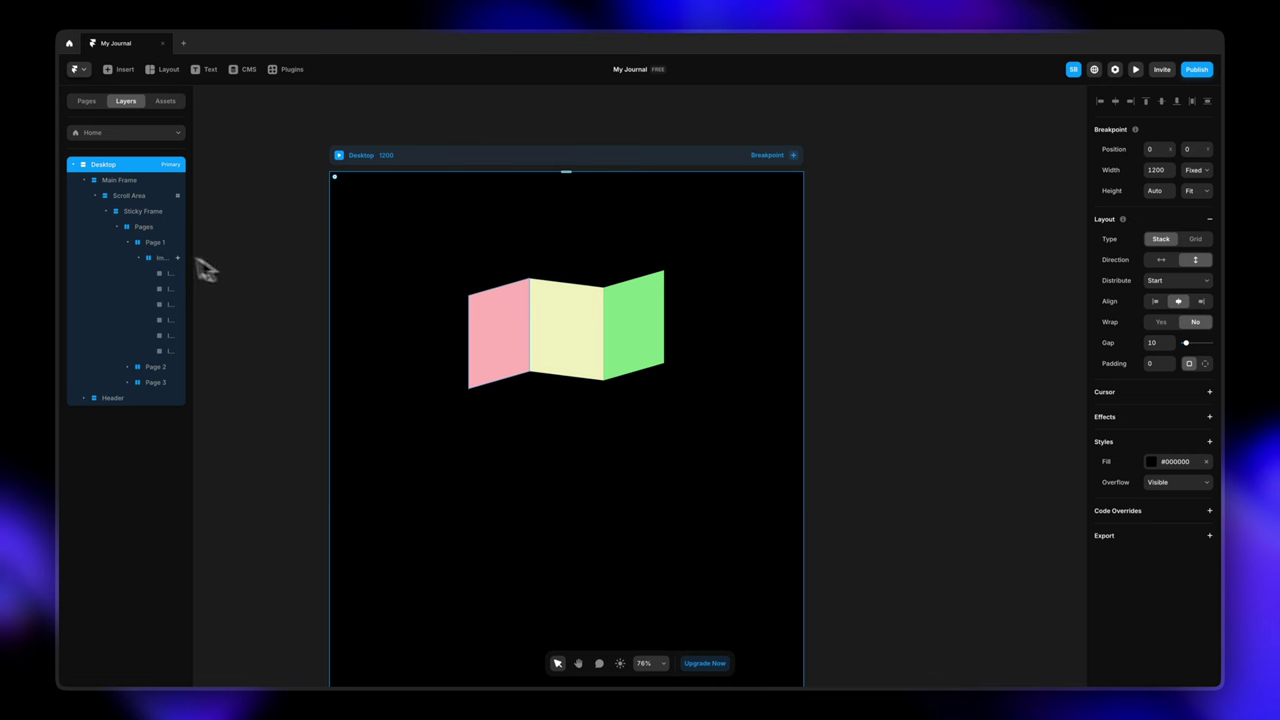
Expand Page 1's layers, select the first image in its stack, and widen the layer list to show the full layer names
click(128, 243)
click(158, 244)
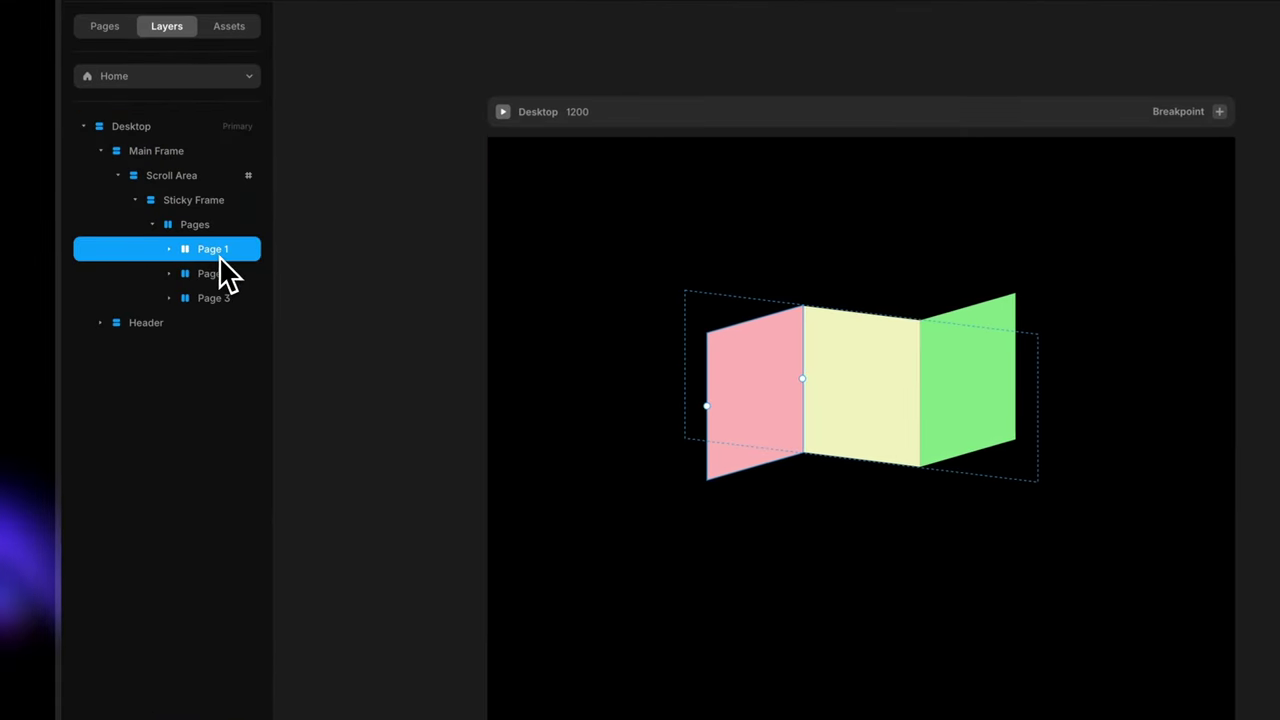
click(169, 249)
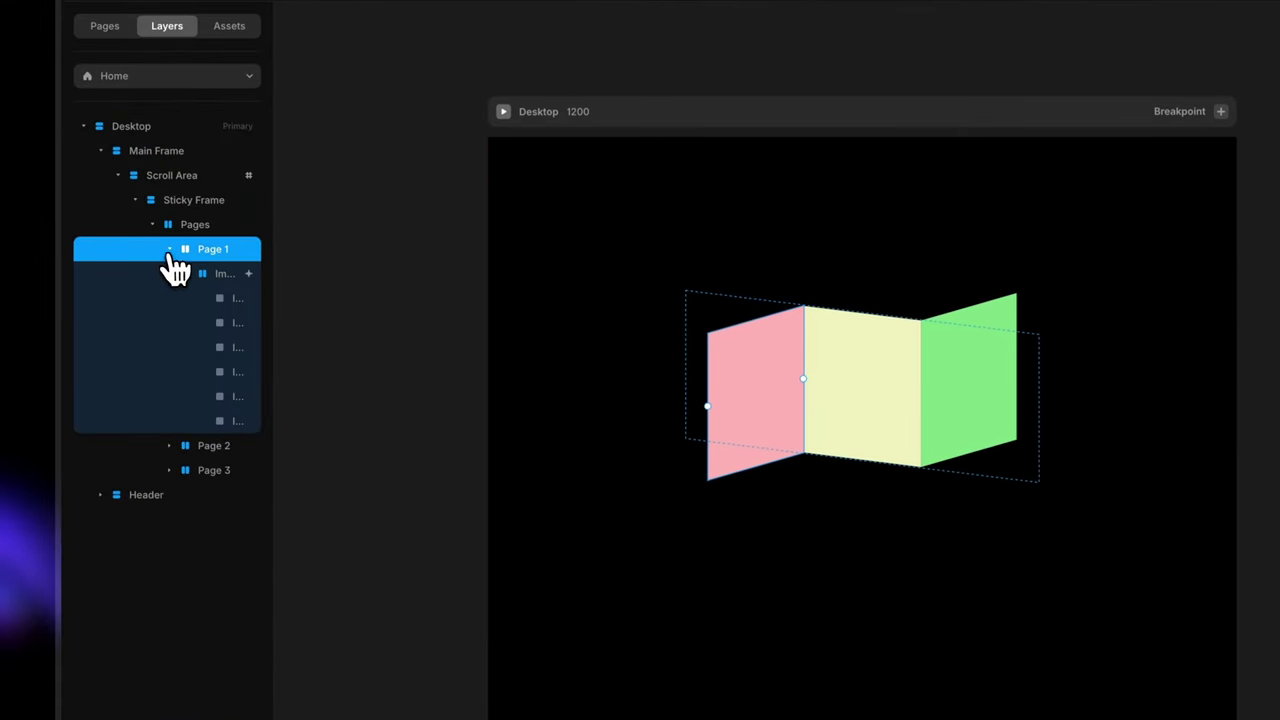
click(240, 299)
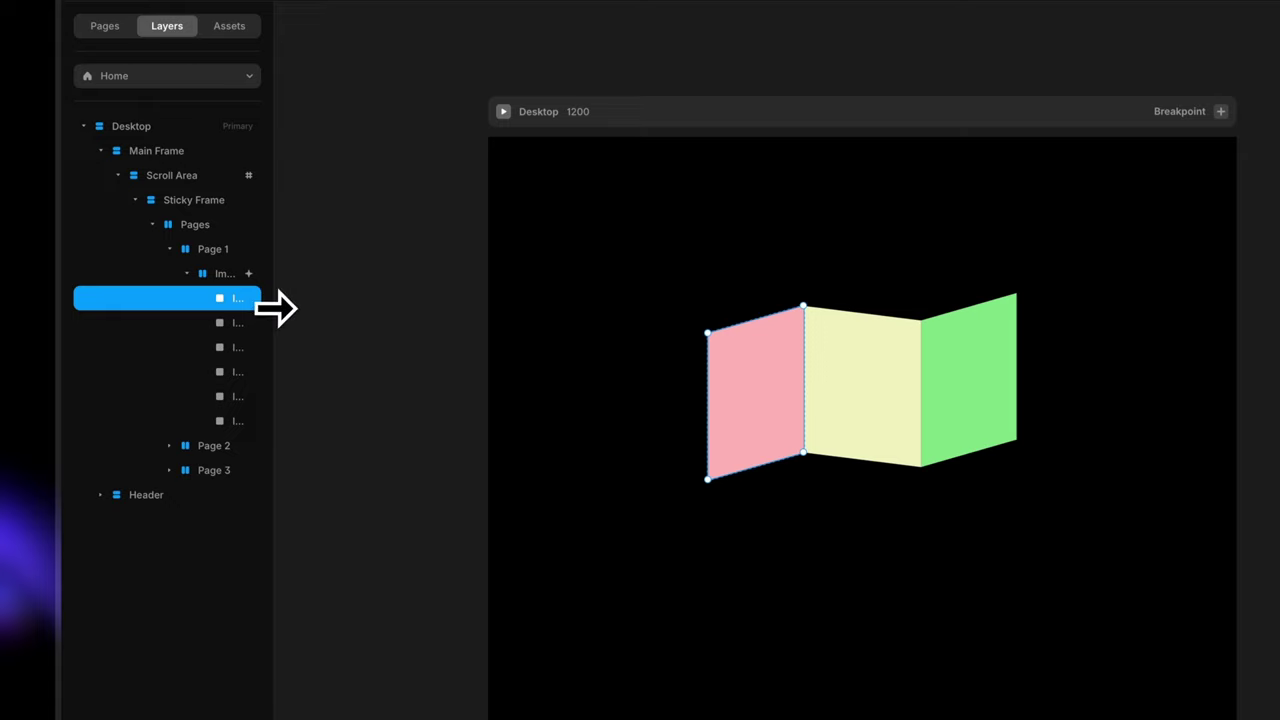
drag(274, 308, 356, 316)
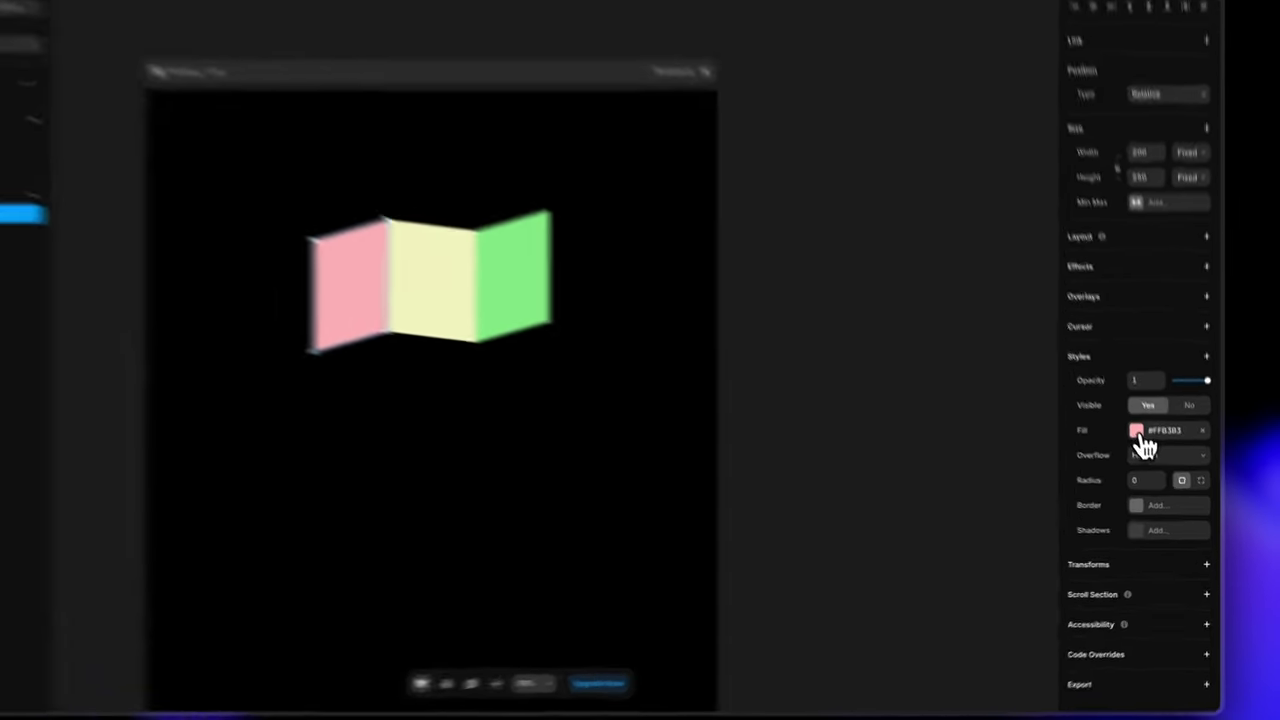
Replace Image 1's colour fill in Page 1 with the picture 1.png
click(1152, 455)
click(1058, 461)
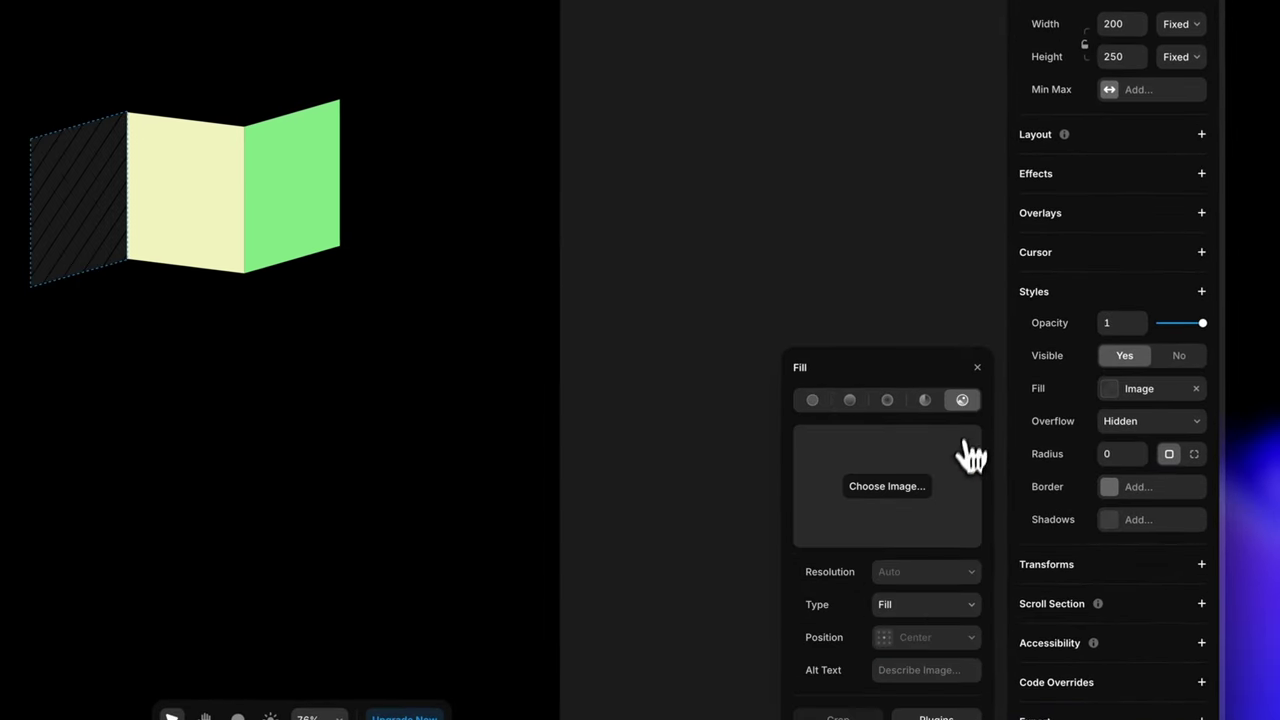
click(908, 487)
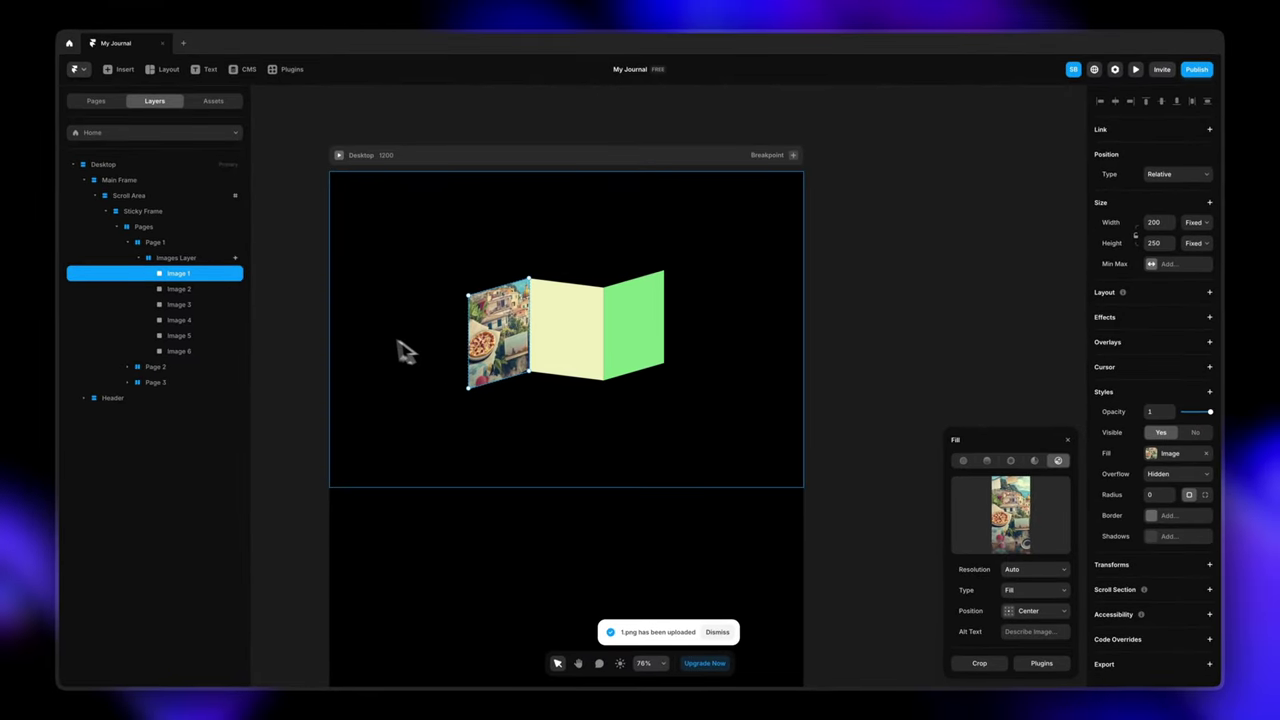
Replace Image 2's colour fill in Page 1 with the picture 2.png from the Italy Journal folder
click(178, 288)
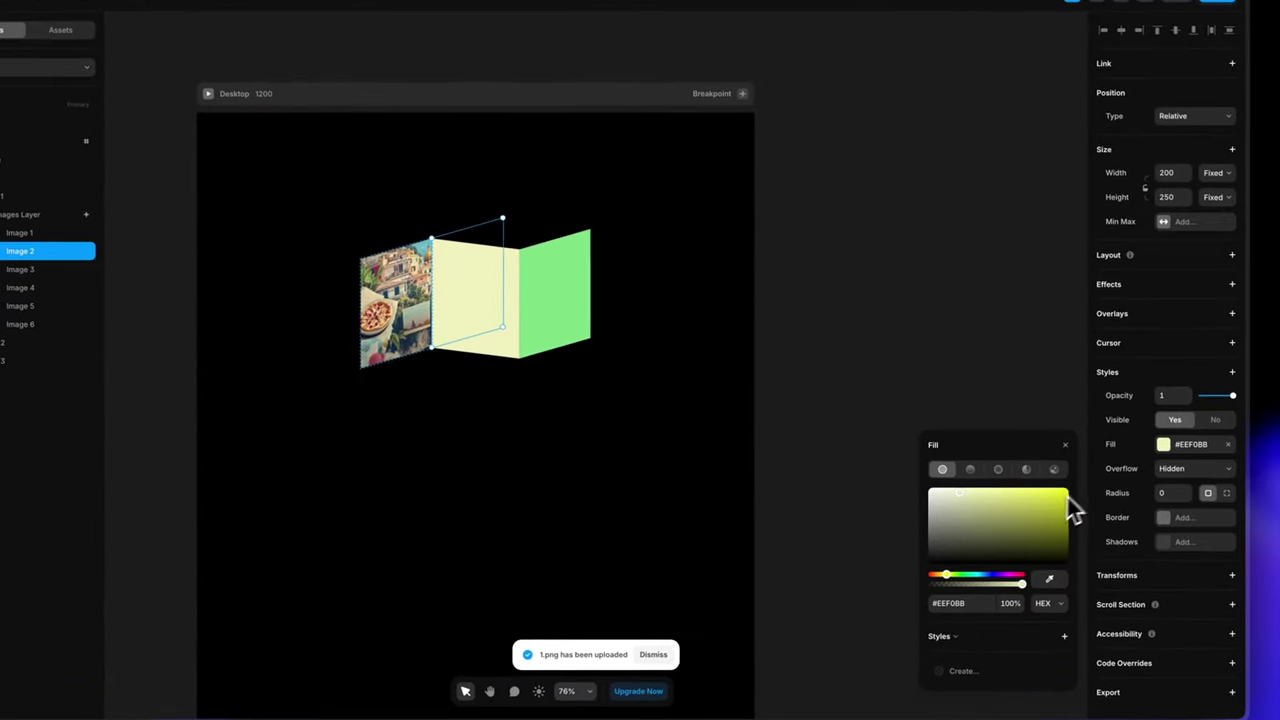
click(1055, 470)
click(1022, 520)
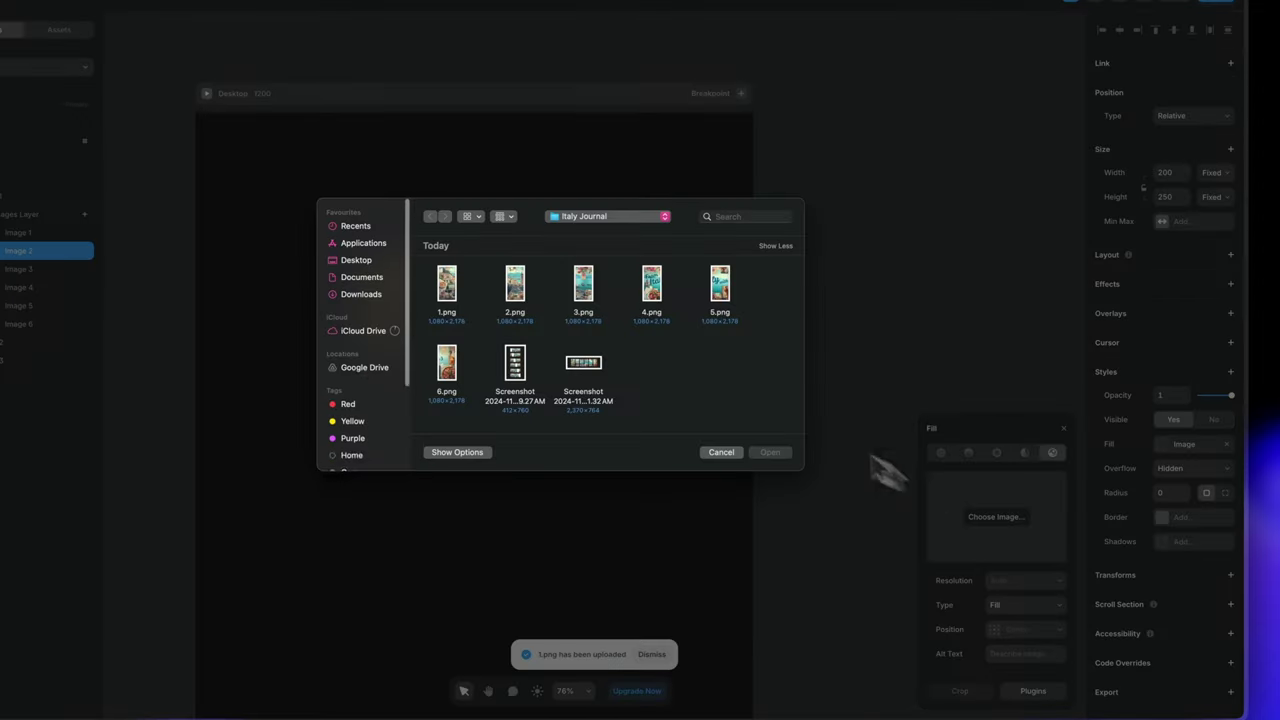
click(520, 295)
click(772, 452)
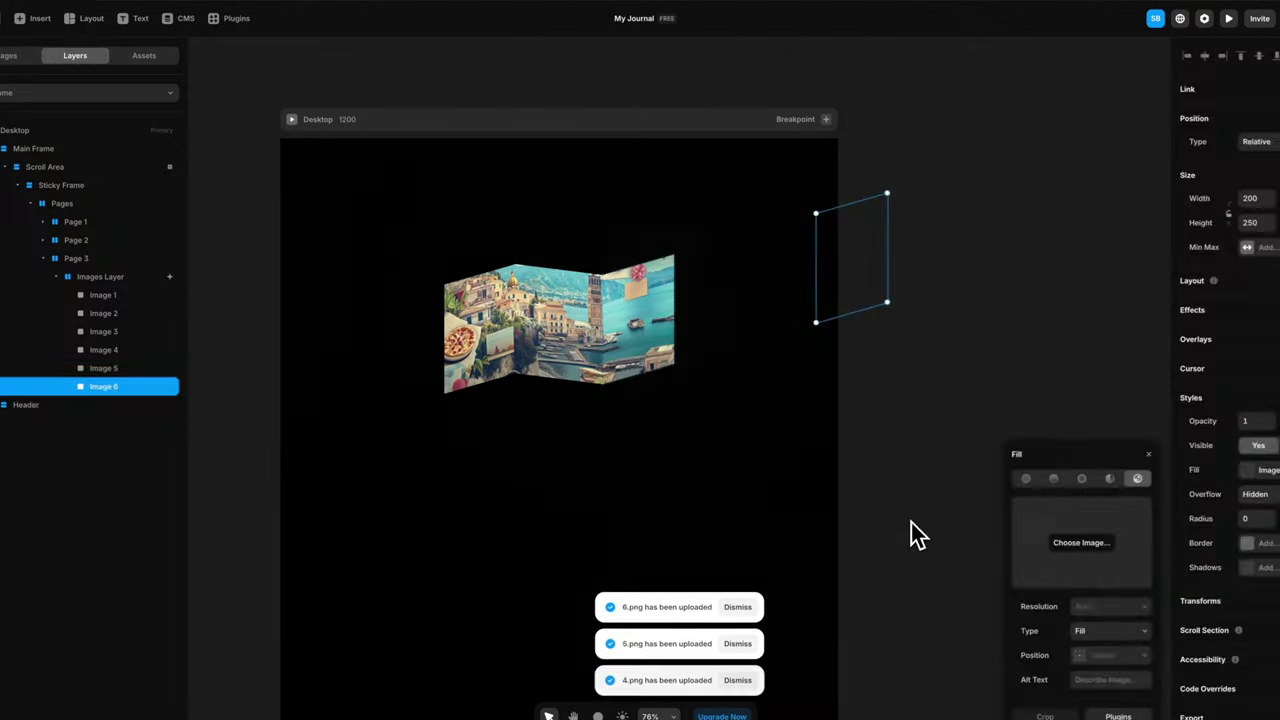
Preview the page, scroll down and up to check the Italy pictures sliding across the folded pages, and return to the canvas
click(911, 522)
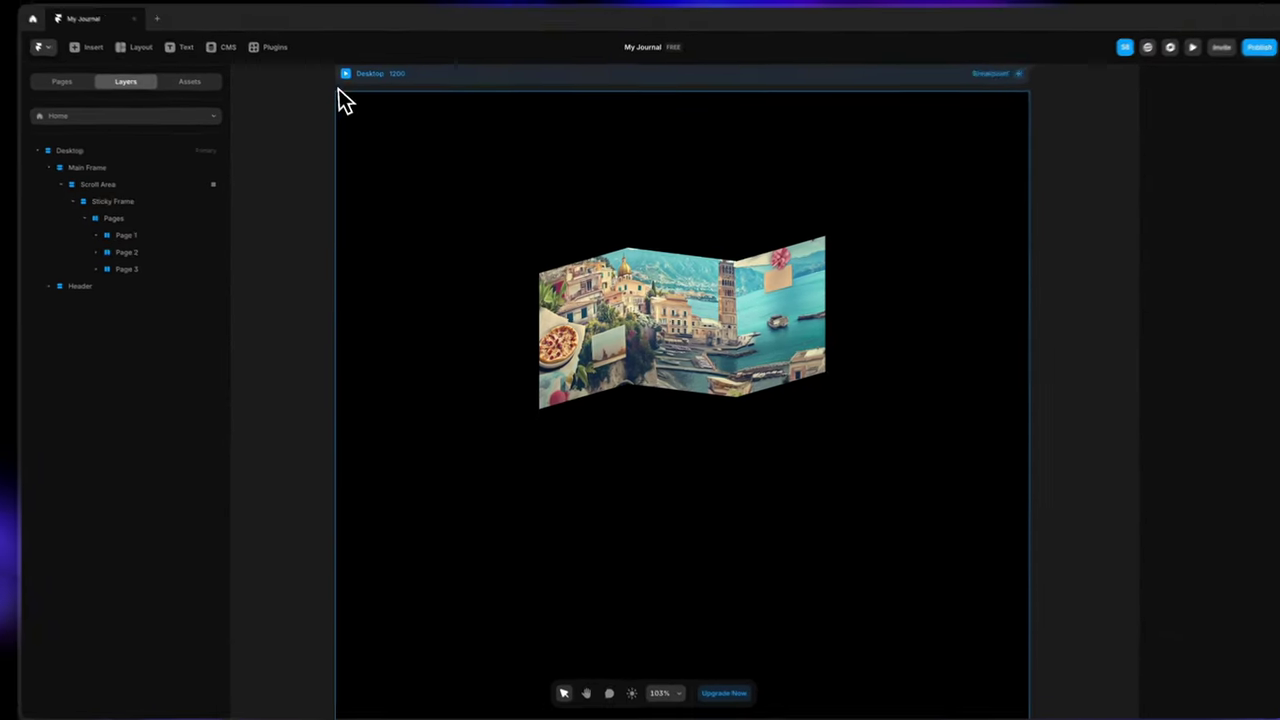
click(292, 119)
scroll(711, 509, down, 5)
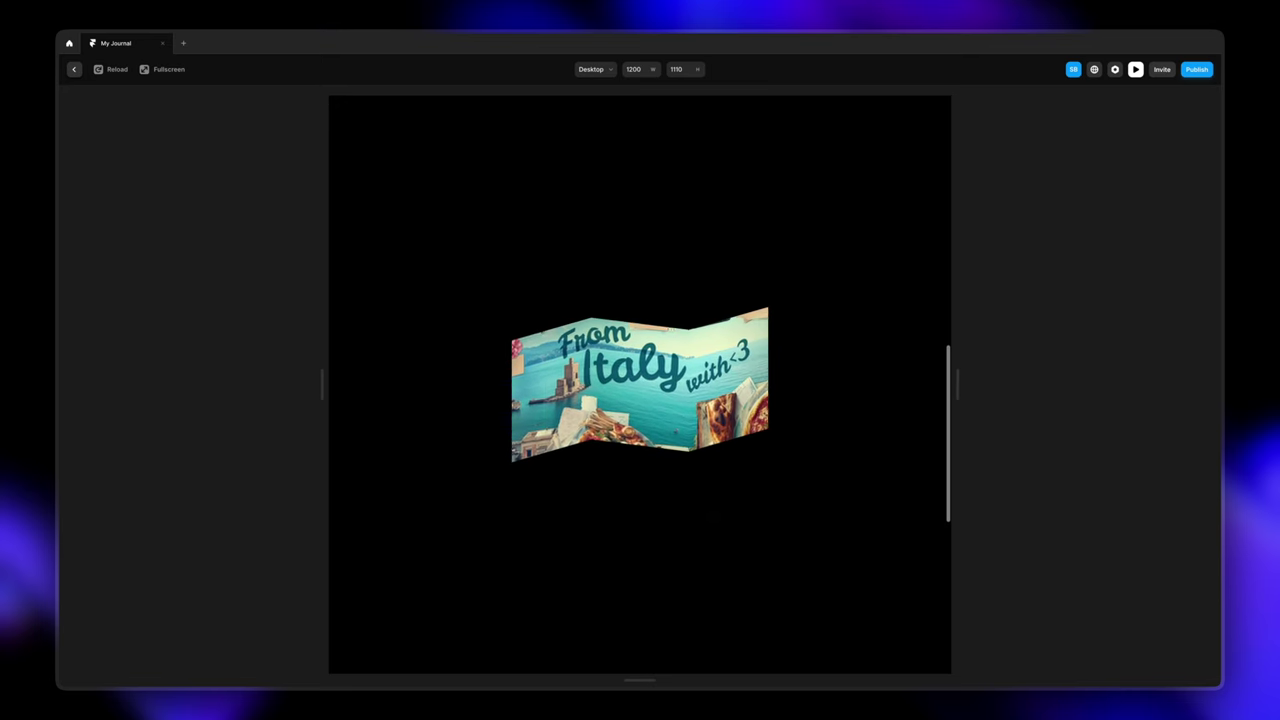
scroll(640, 384, down, 5)
scroll(640, 384, up, 5)
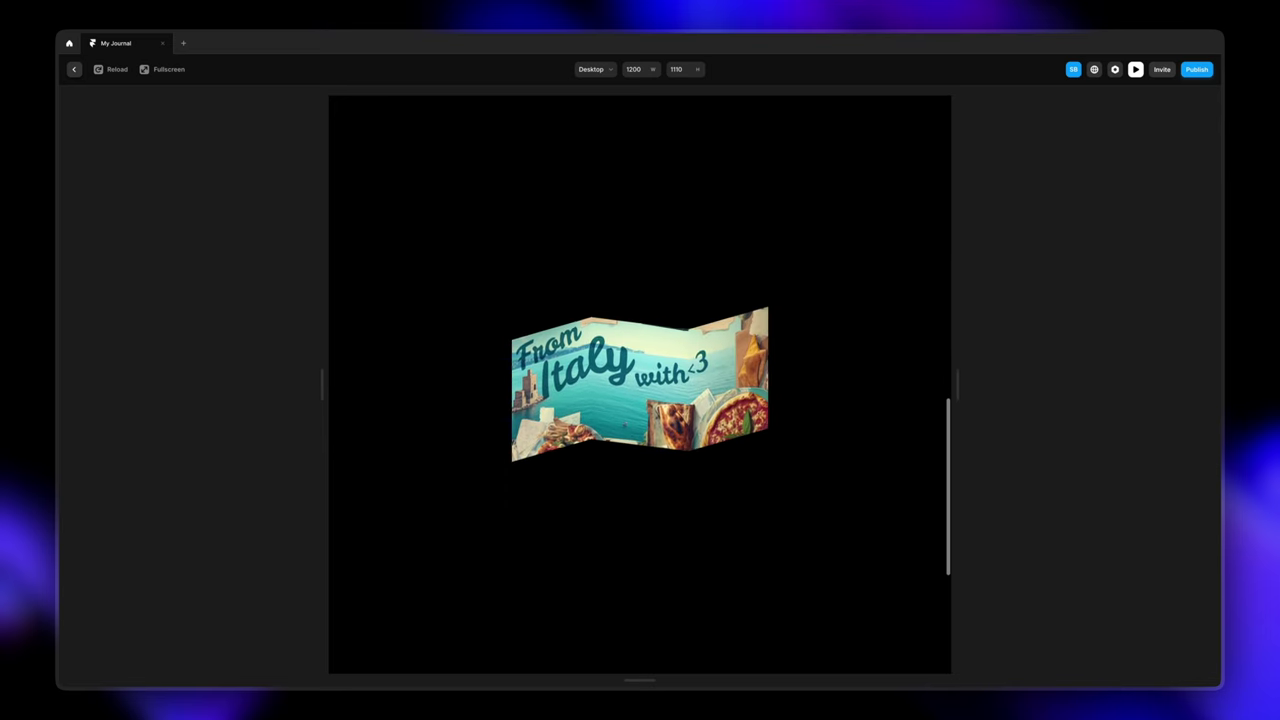
scroll(640, 384, down, 2)
scroll(640, 384, up, 2)
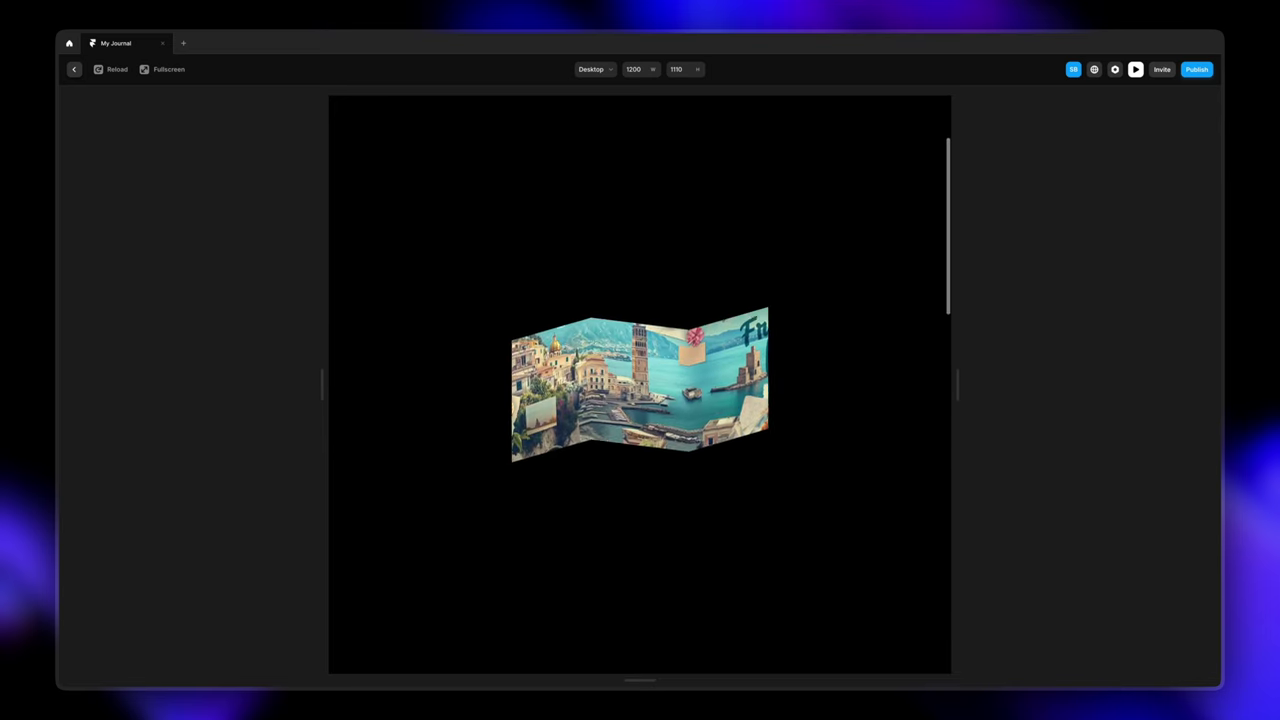
click(73, 69)
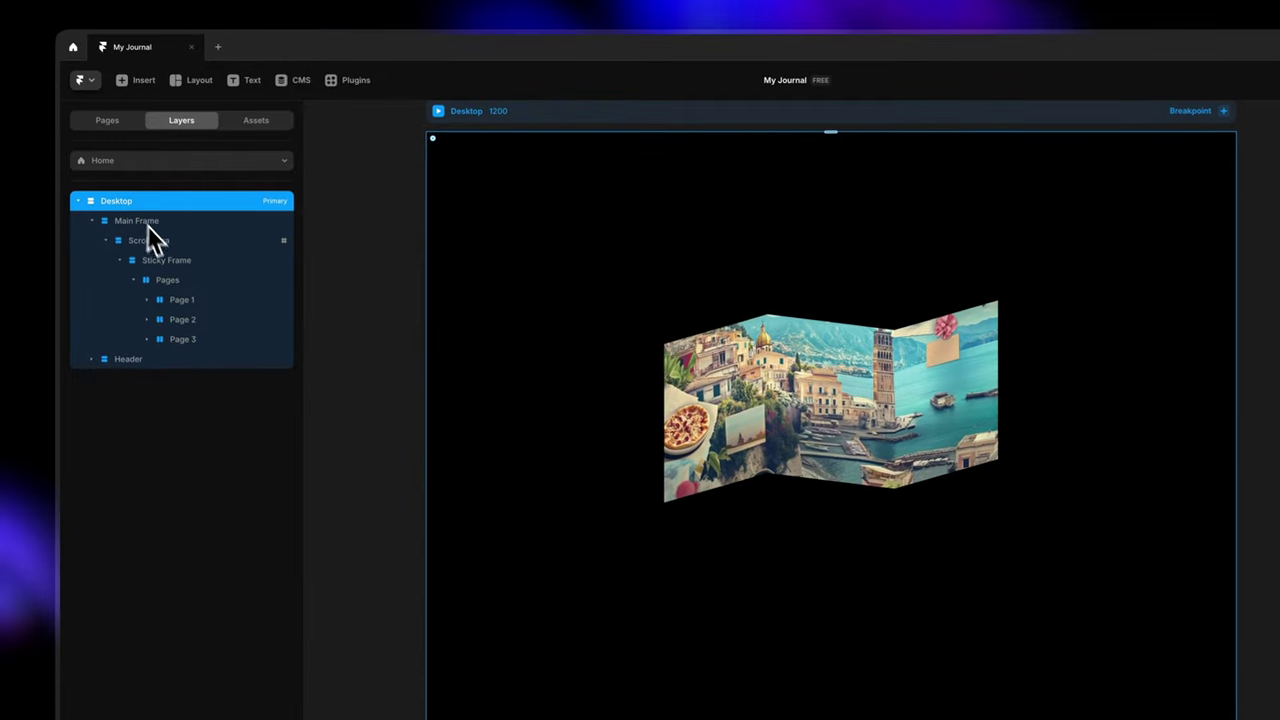
Add a Scale transform to the Pages stack, set it to 2, and reduce it to 1.7
click(195, 285)
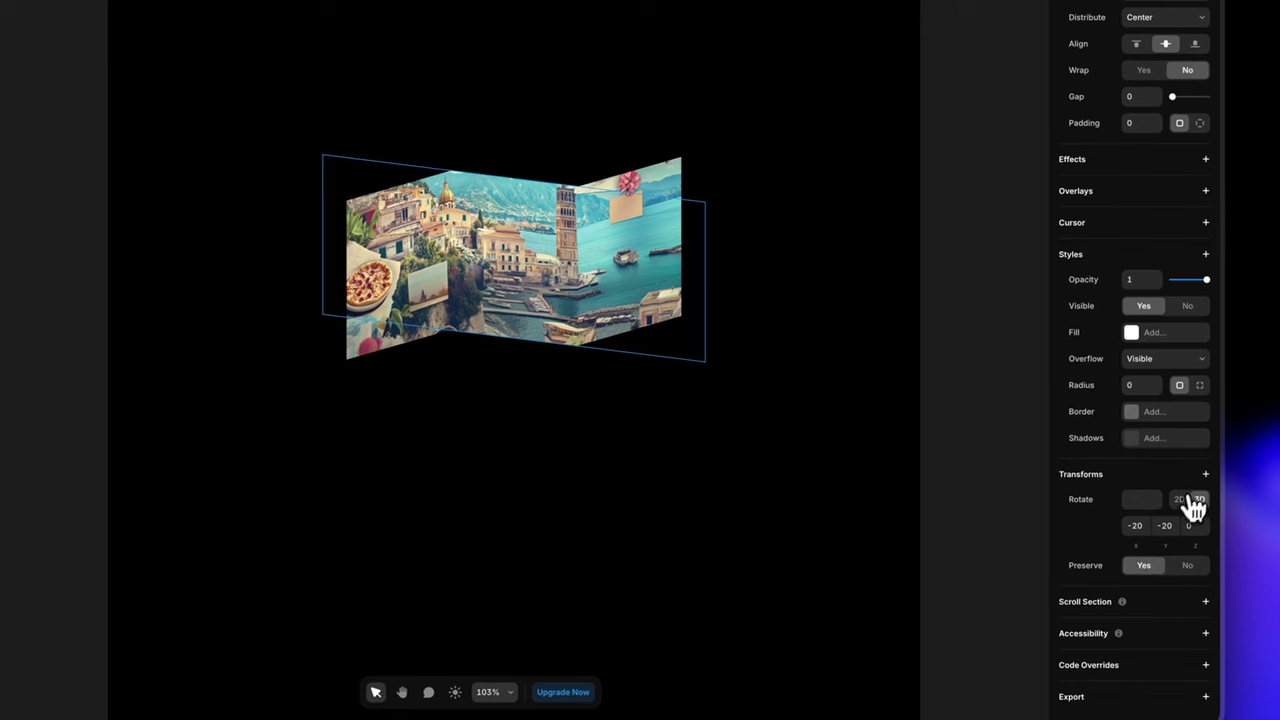
click(1204, 476)
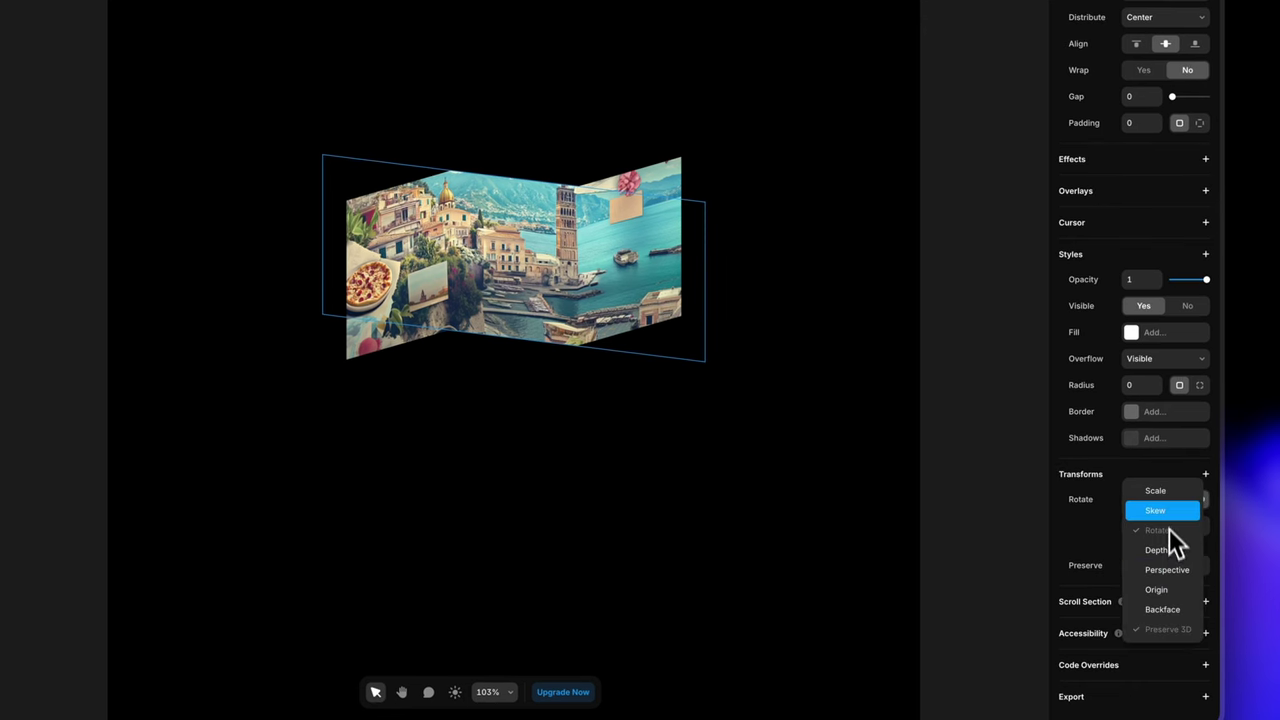
click(1170, 507)
click(1140, 499)
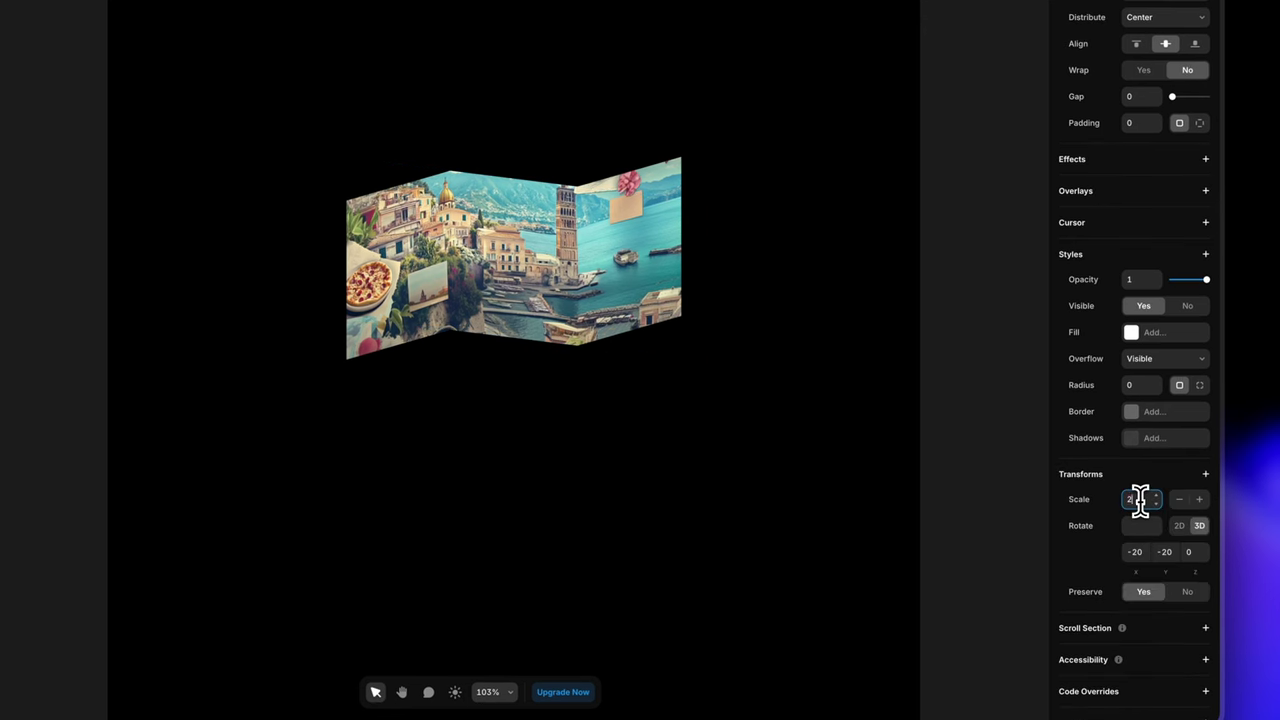
text(2)
key(Return)
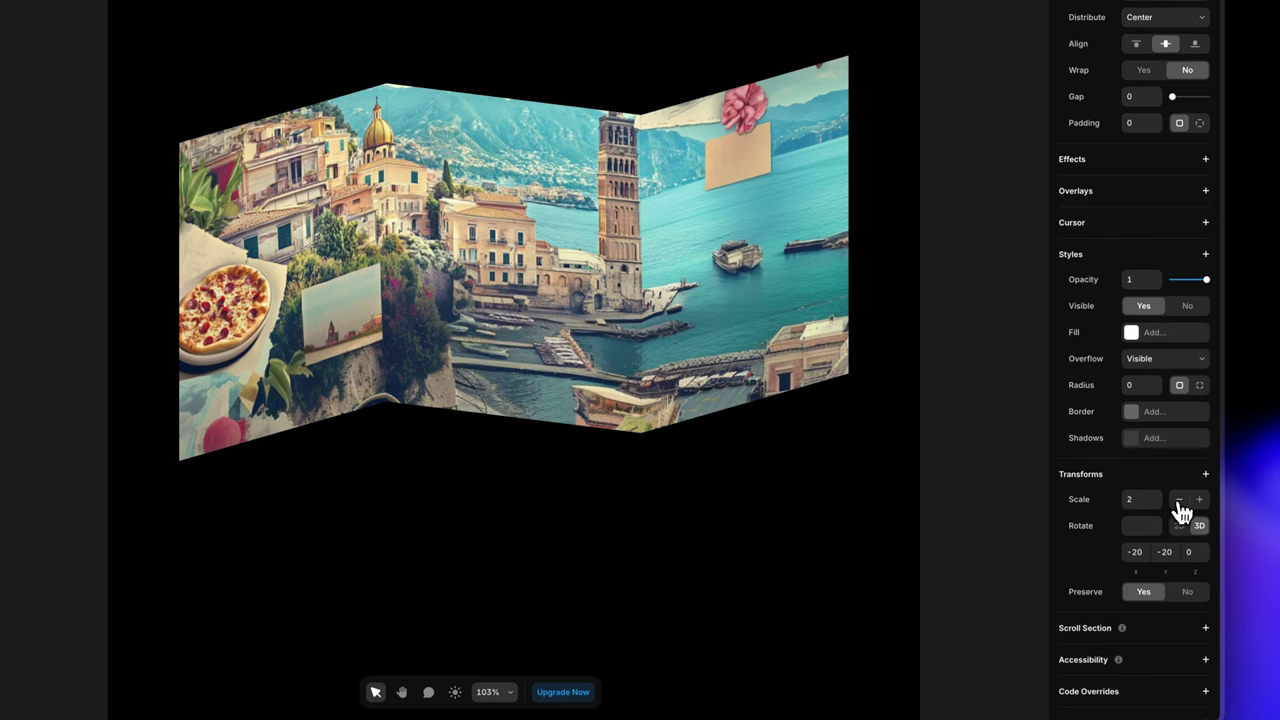
click(1179, 500)
click(1179, 500)
click(1180, 501)
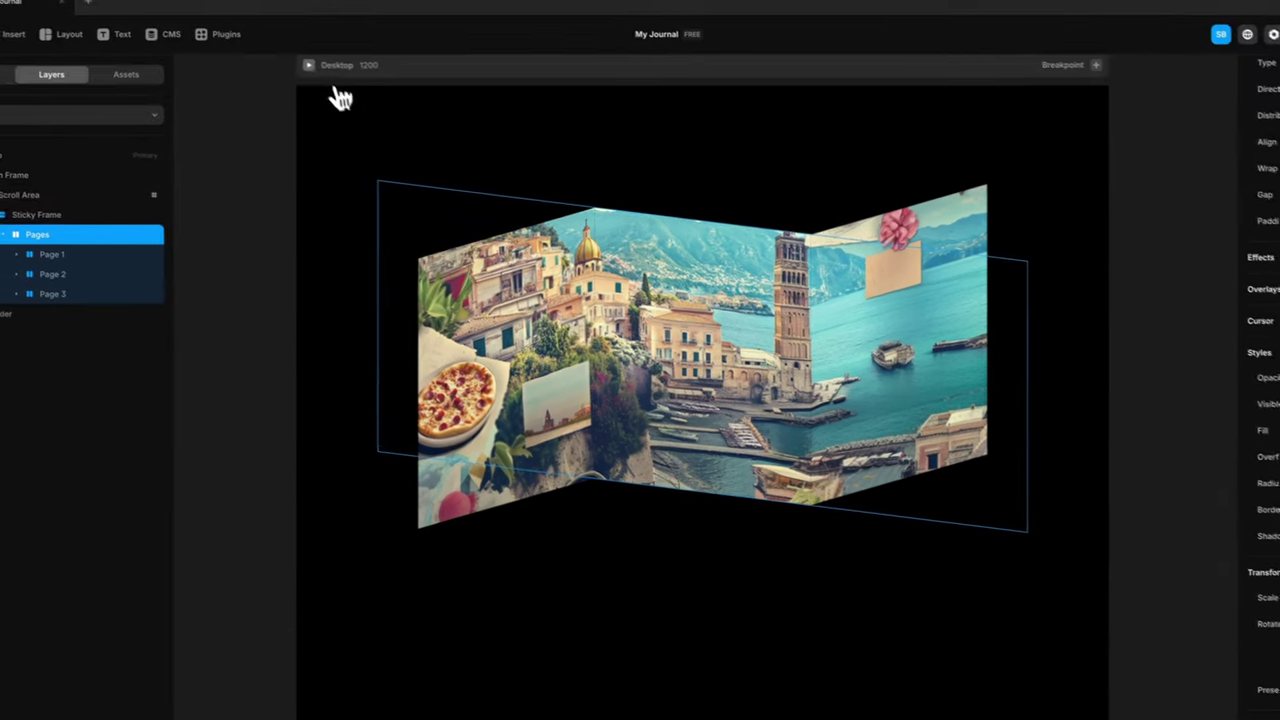
Preview the enlarged journal, scroll through its sliding pictures in both directions, and return to the canvas
click(311, 67)
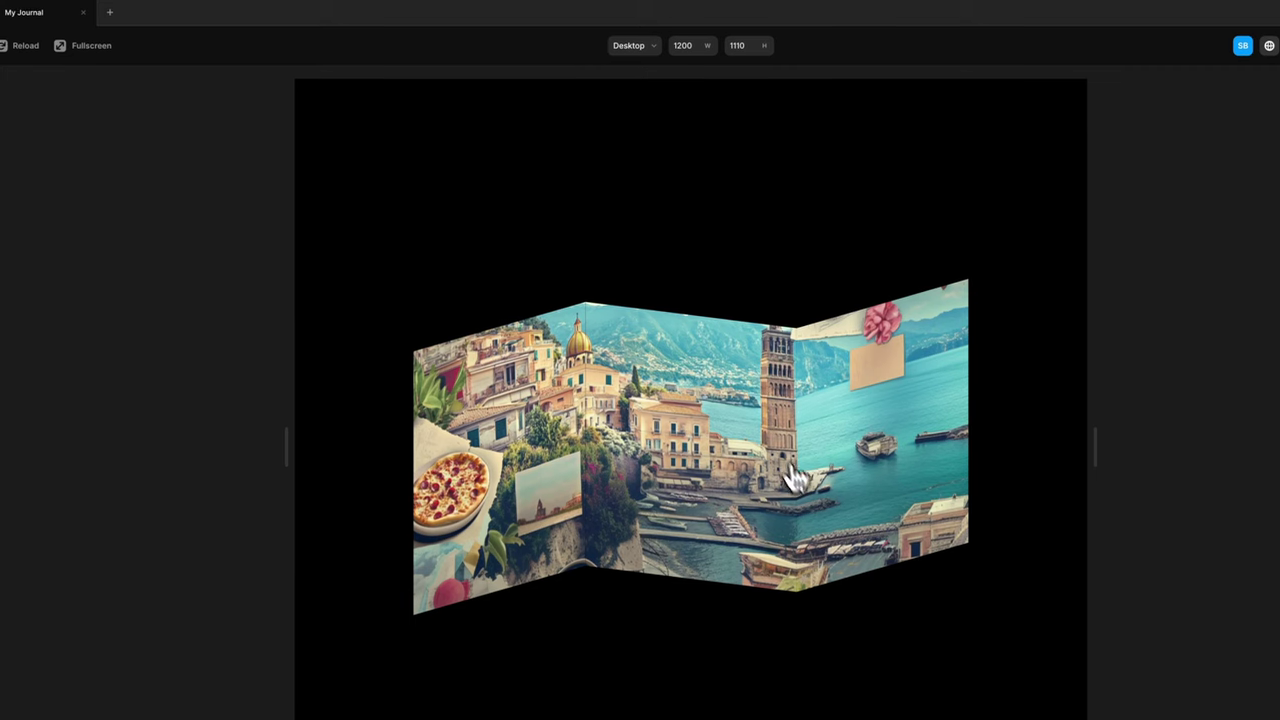
scroll(817, 509, down, 10)
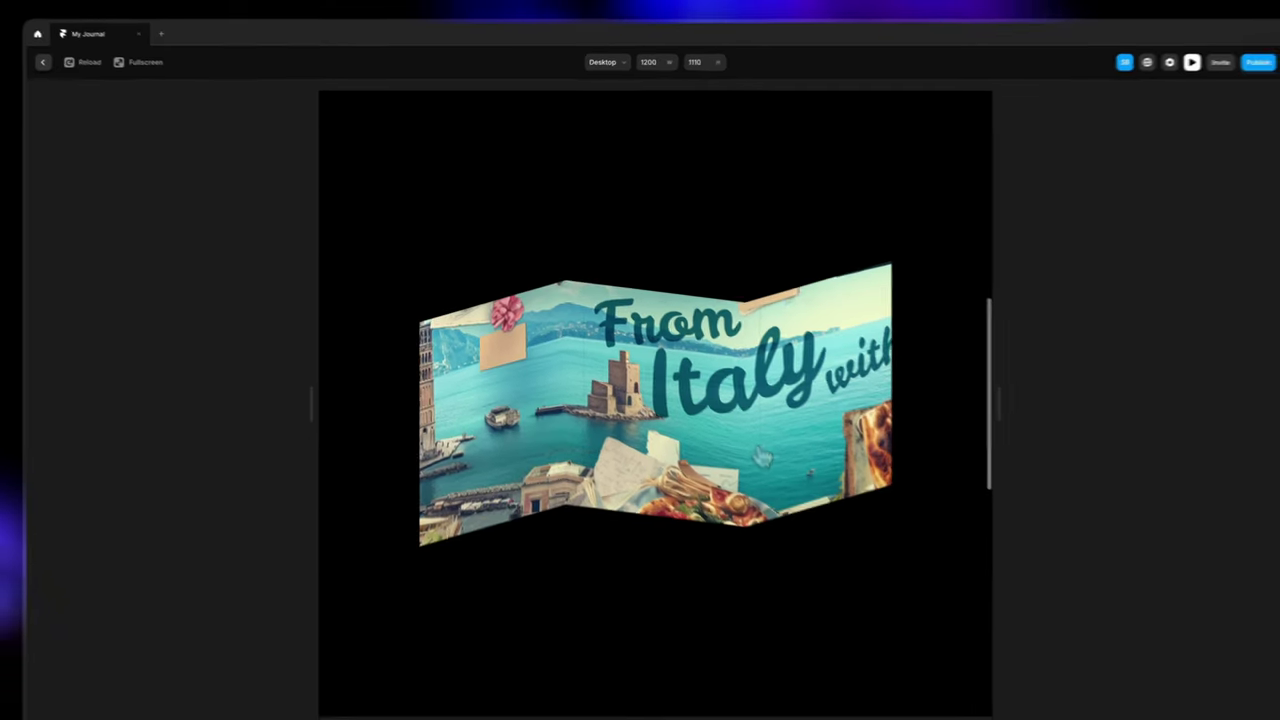
scroll(765, 460, down, 5)
scroll(765, 460, up, 3)
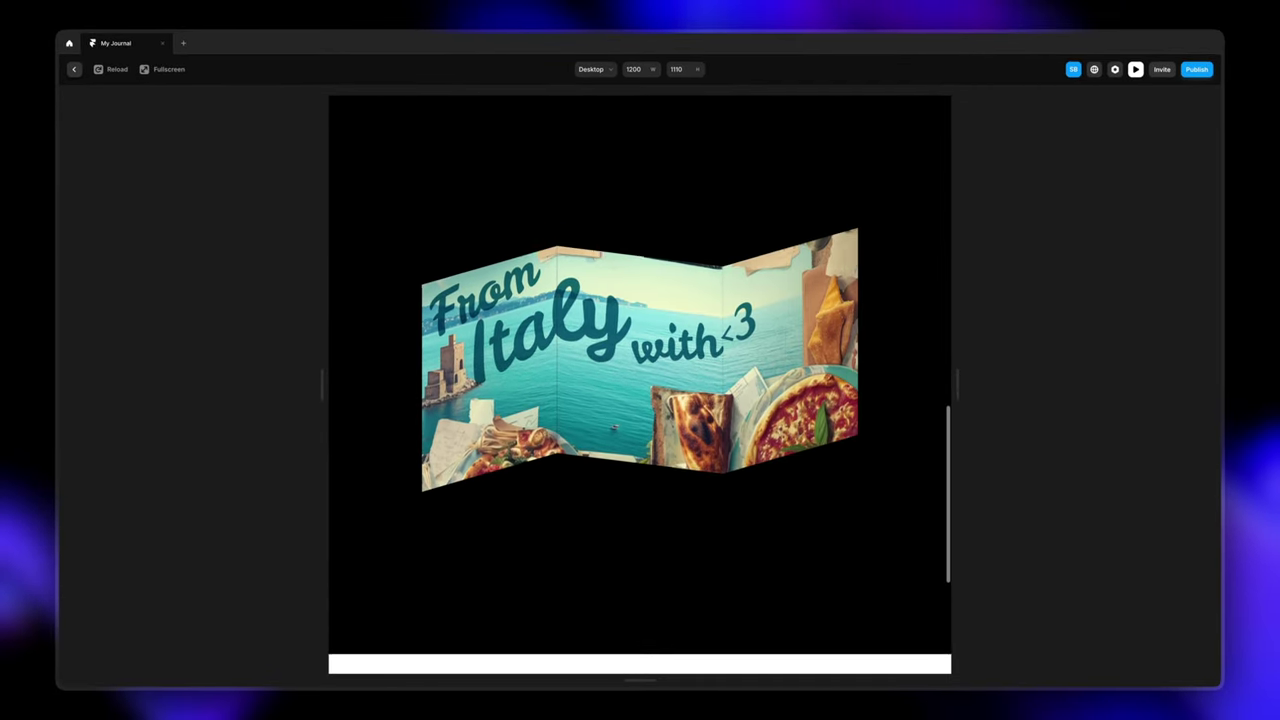
scroll(640, 372, up, 10)
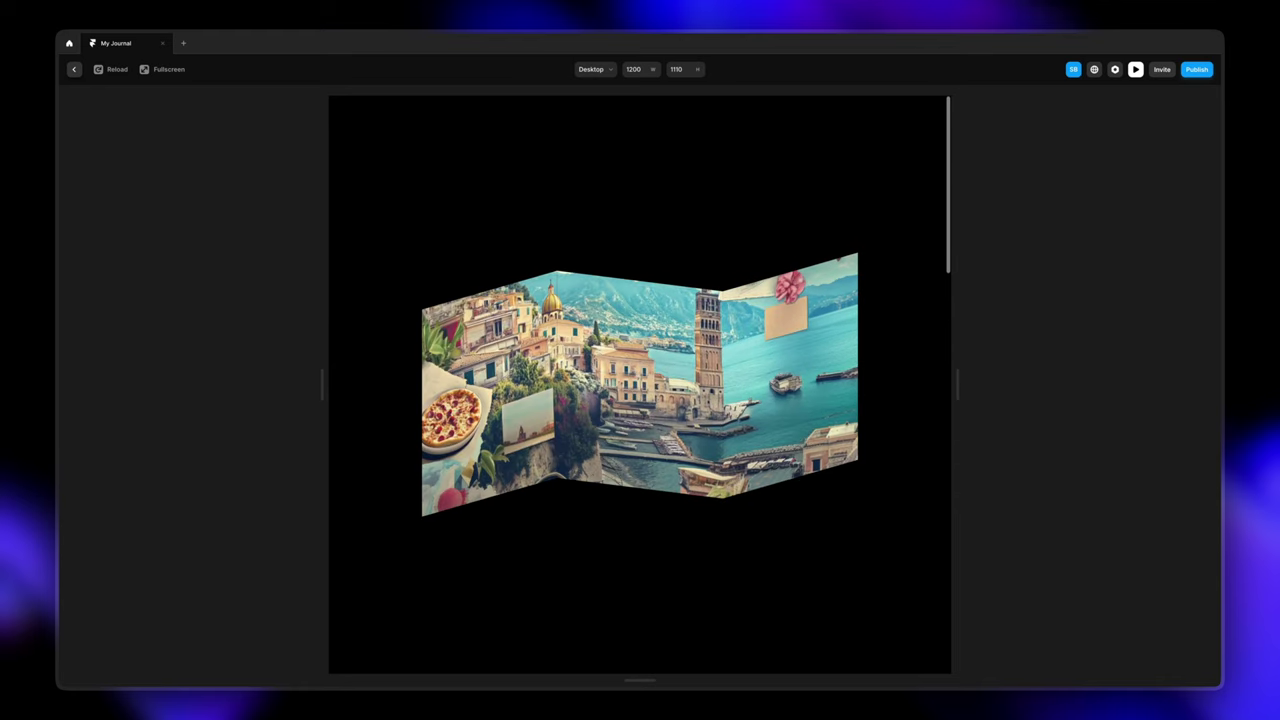
scroll(737, 436, down, 5)
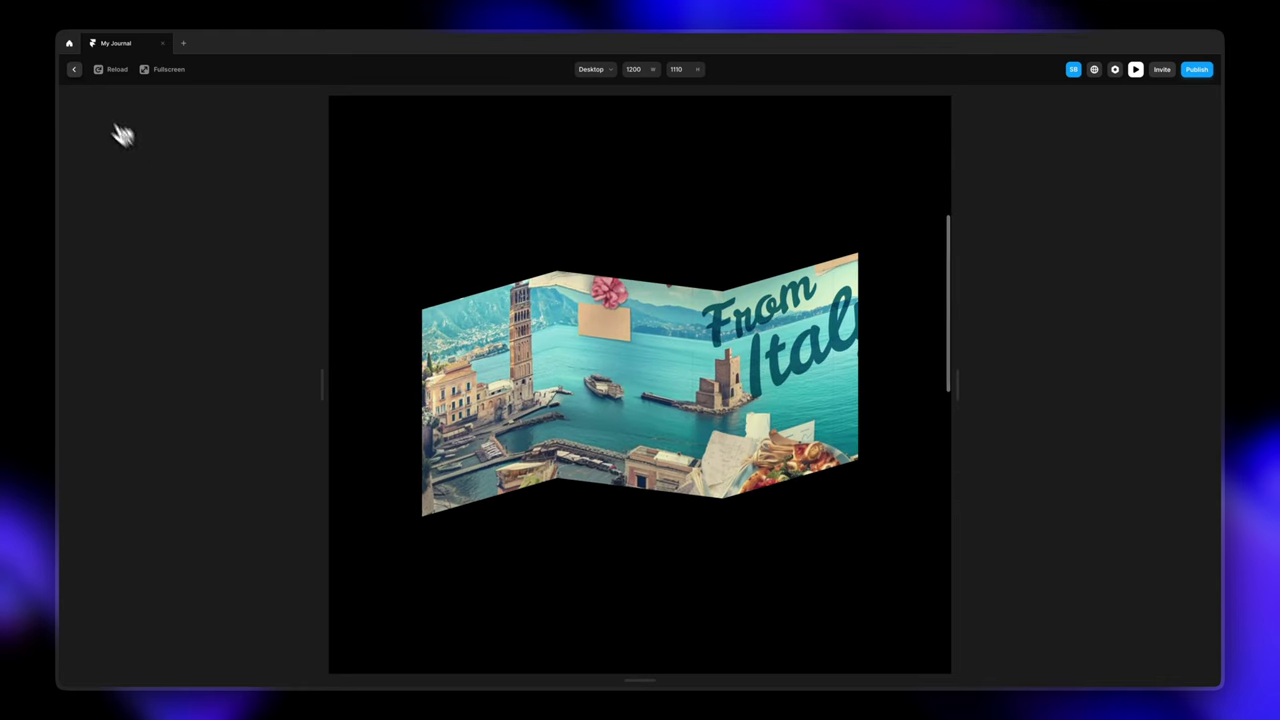
click(74, 70)
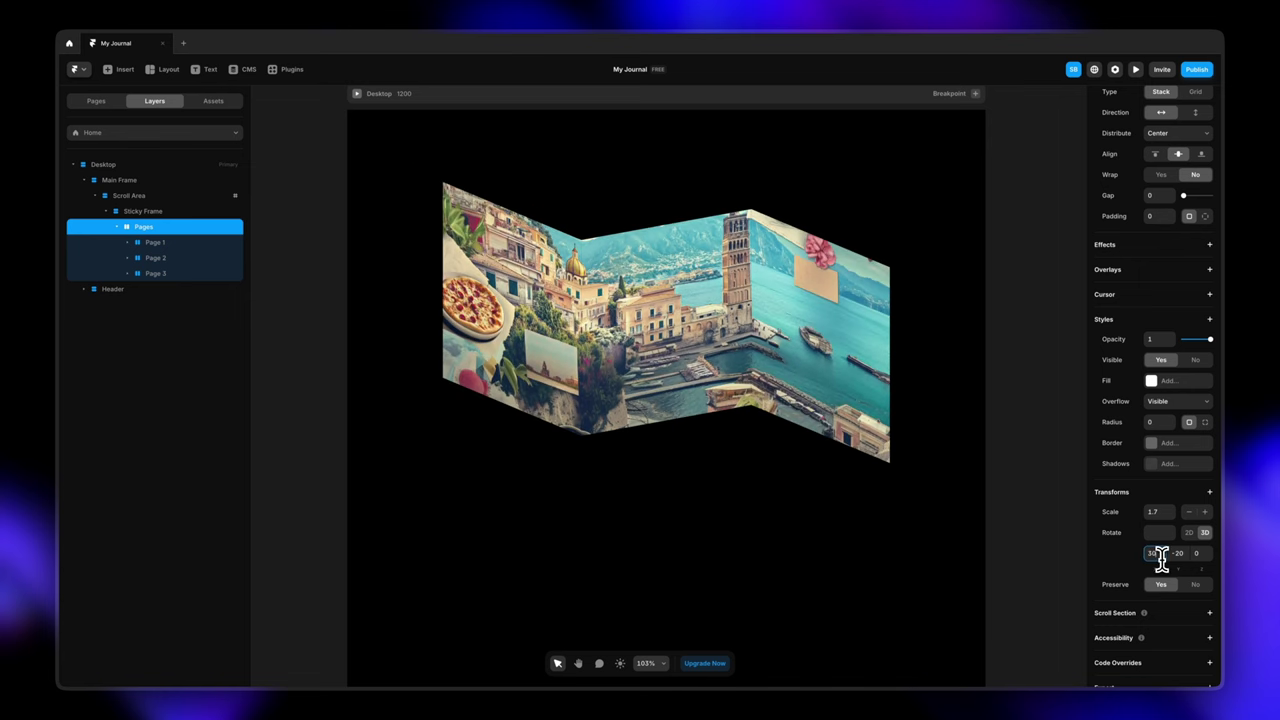
Try a 3D rotation of 40 on X and -20 on Y for the Pages stack and preview it while scrolling
text(40)
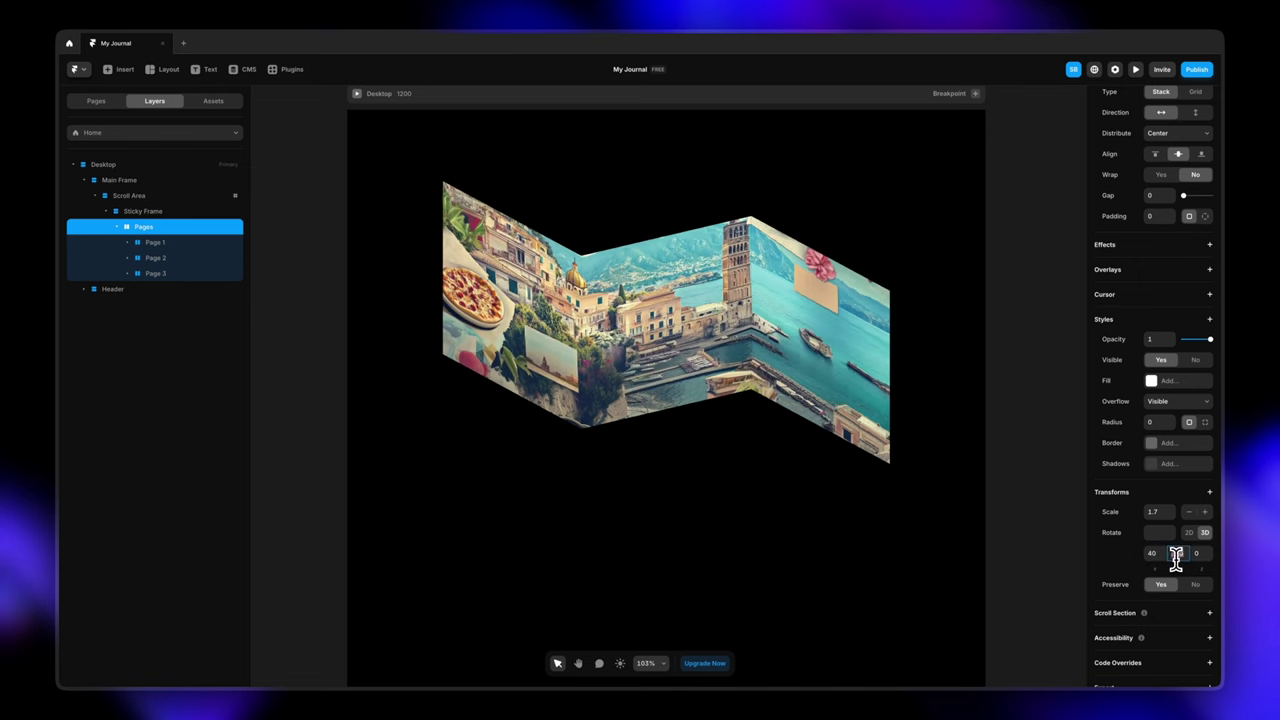
text(-20)
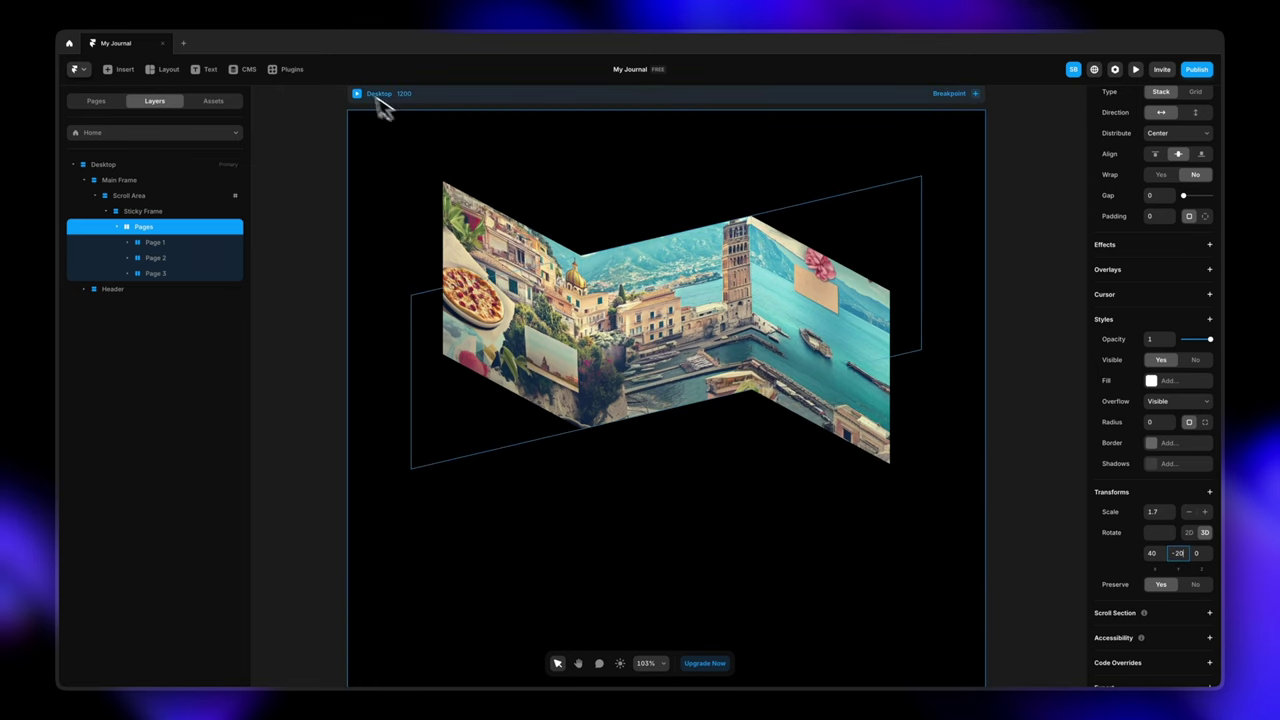
key(super+p)
scroll(700, 482, down, 5)
scroll(706, 486, down, 10)
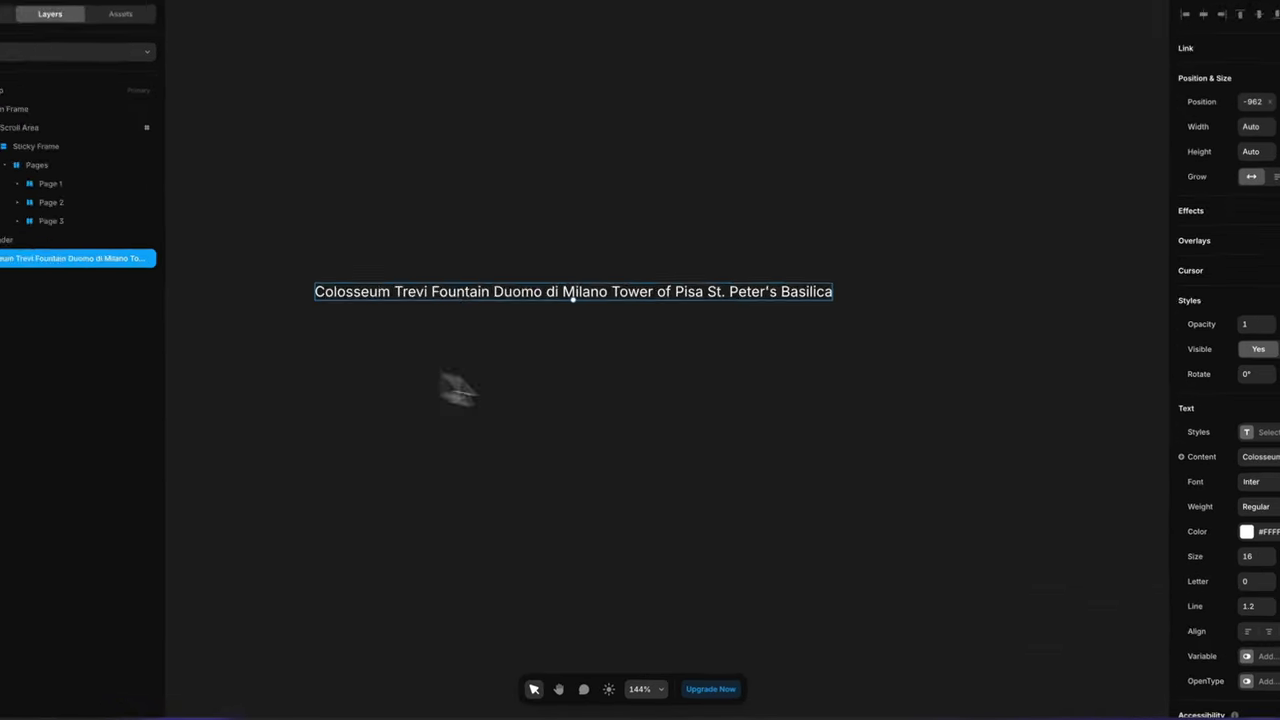
Set the font of the Italian landmarks text to Jacques Francois and keep the text selected
click(1178, 469)
scroll(965, 528, down, 5)
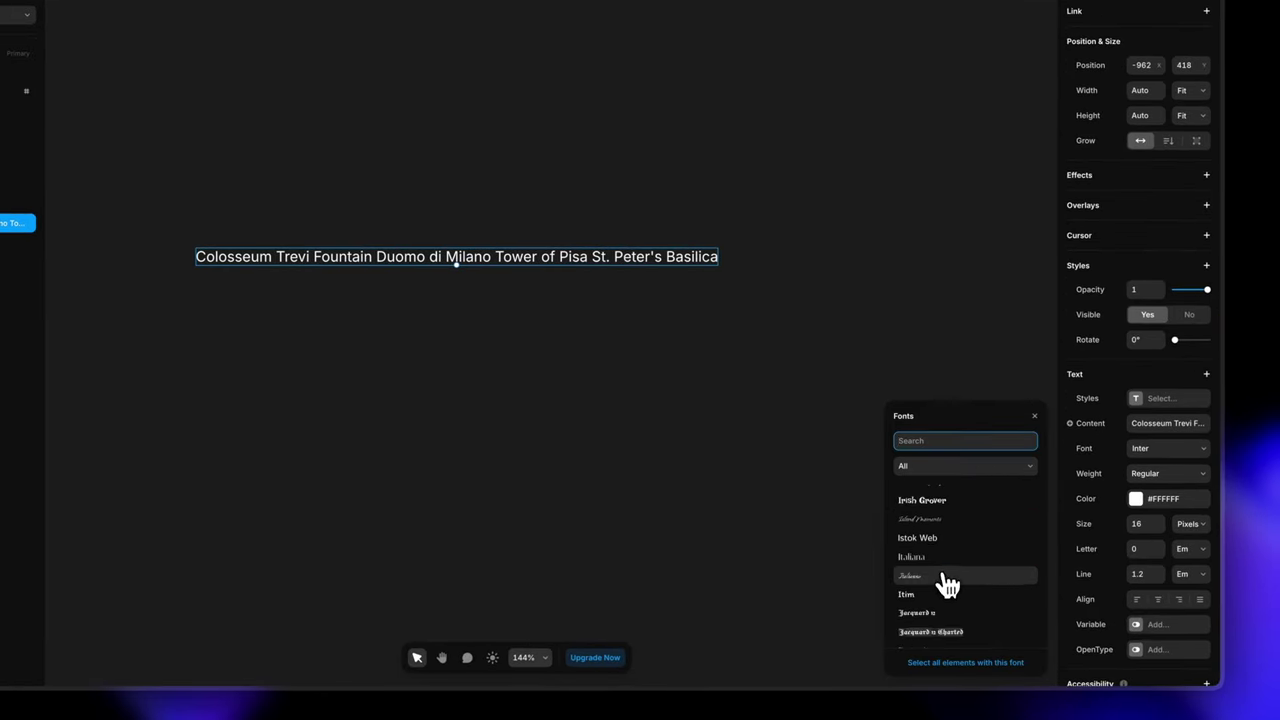
click(957, 578)
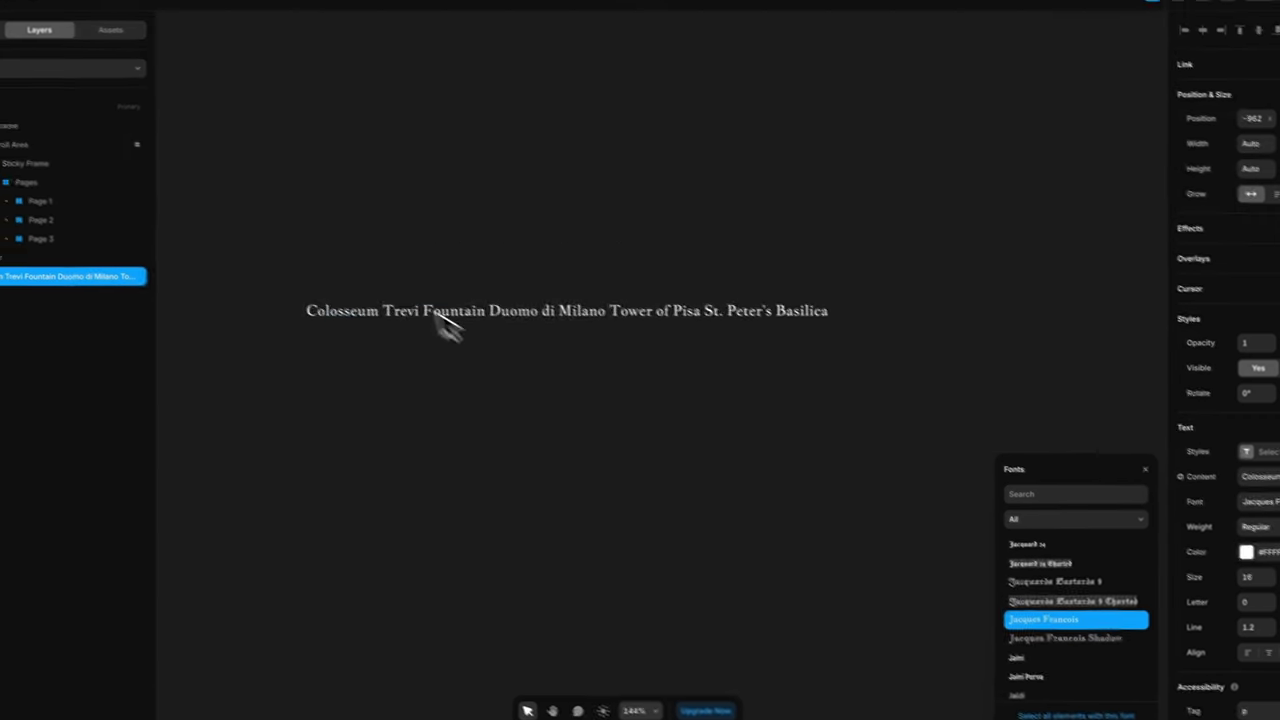
click(422, 326)
click(440, 258)
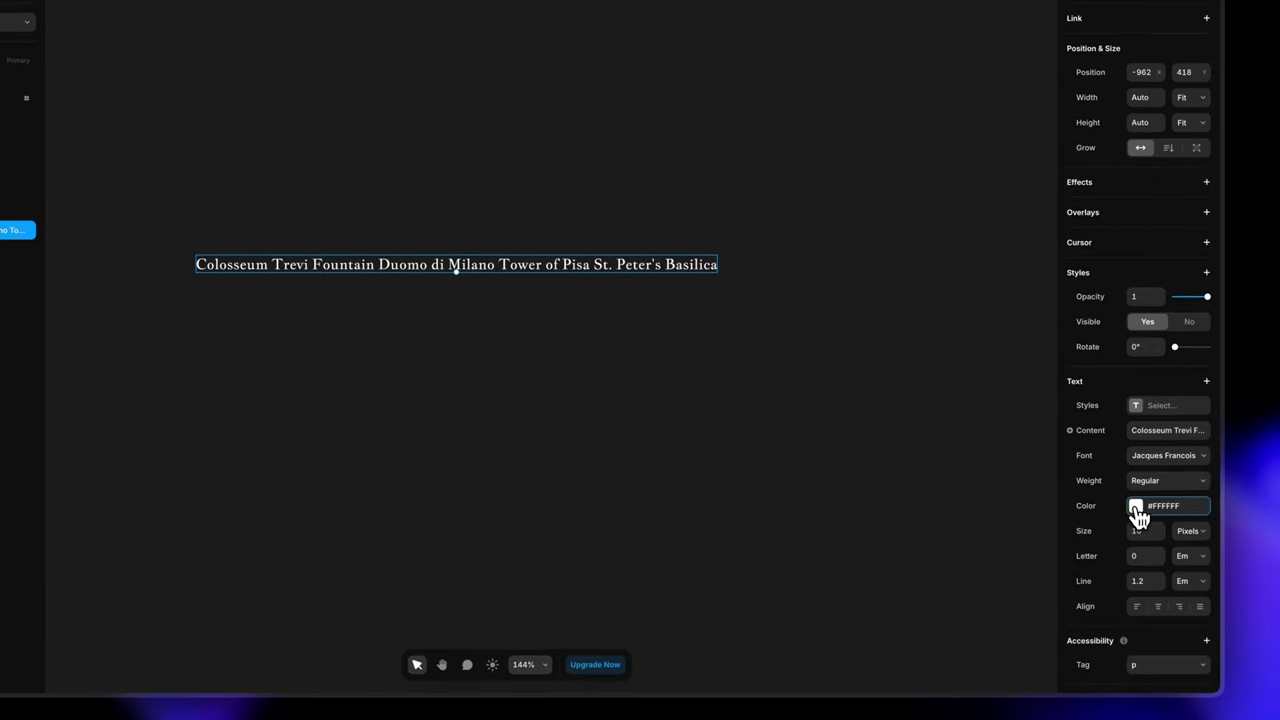
Lower the opacity of the landmarks text's white colour and set its size to 46 pixels
click(1136, 507)
click(1034, 432)
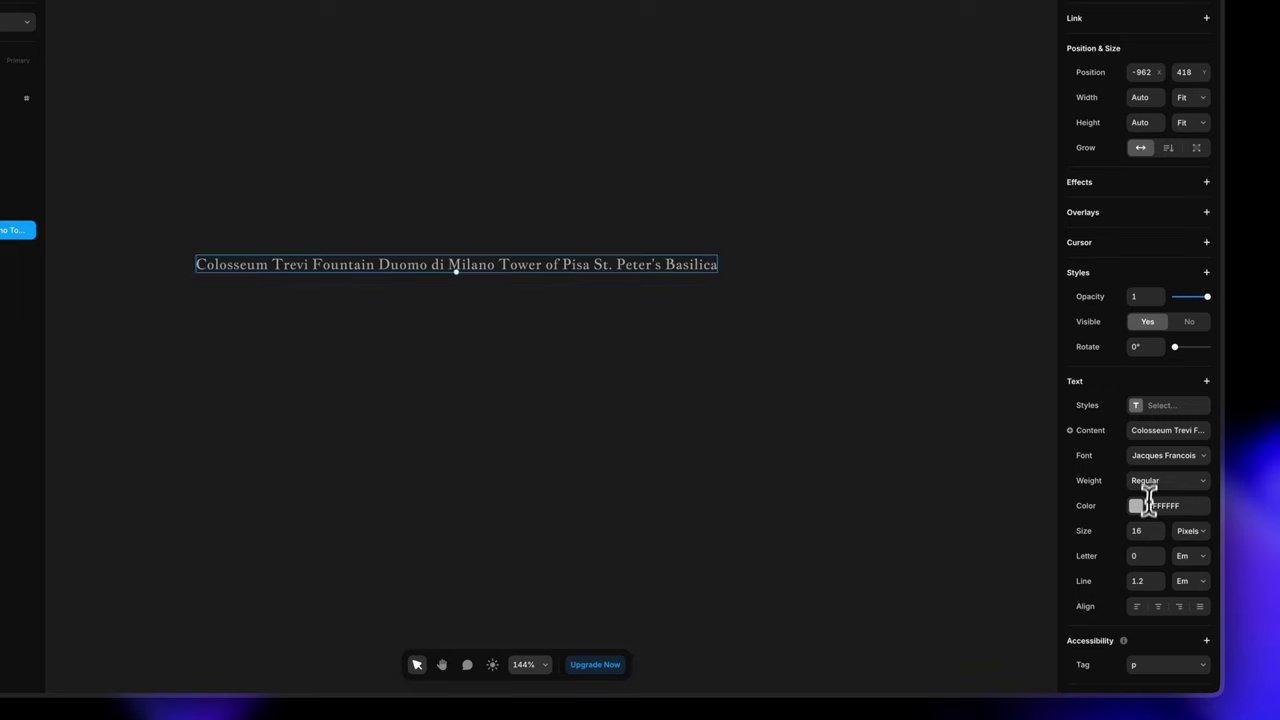
text(46)
key(Return)
click(270, 345)
Move the landmarks text to the empty canvas area above the Desktop frame
scroll(270, 345, down, 10)
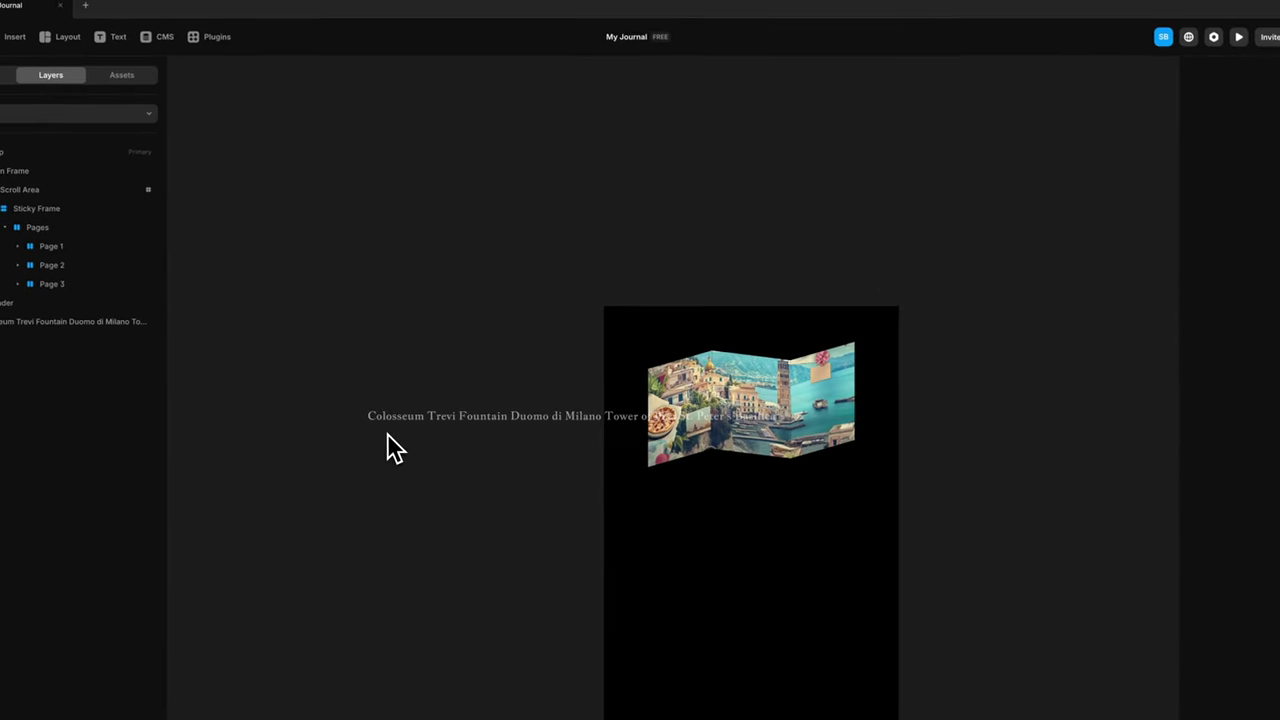
drag(449, 415, 570, 183)
scroll(565, 190, up, 1)
scroll(565, 190, right, 1)
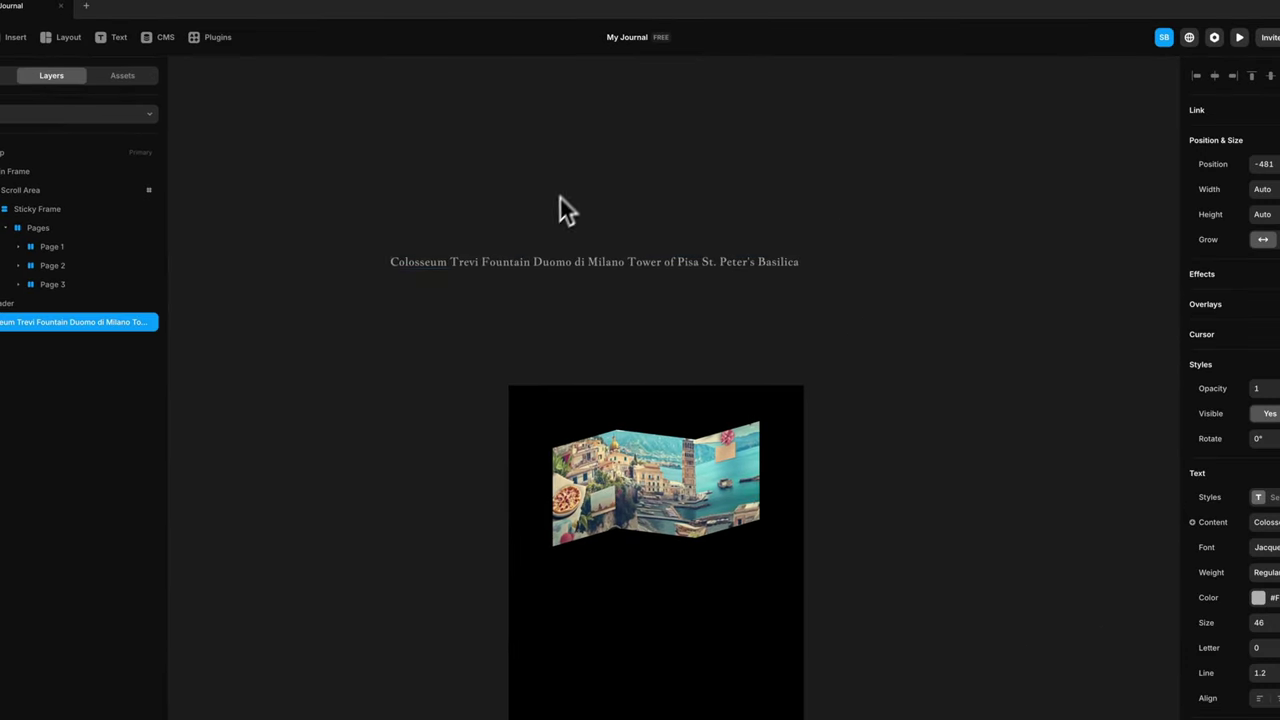
Set the landmarks text size to 86 pixels and shift the line left above the Desktop frame
click(1267, 625)
text(66)
key(Return)
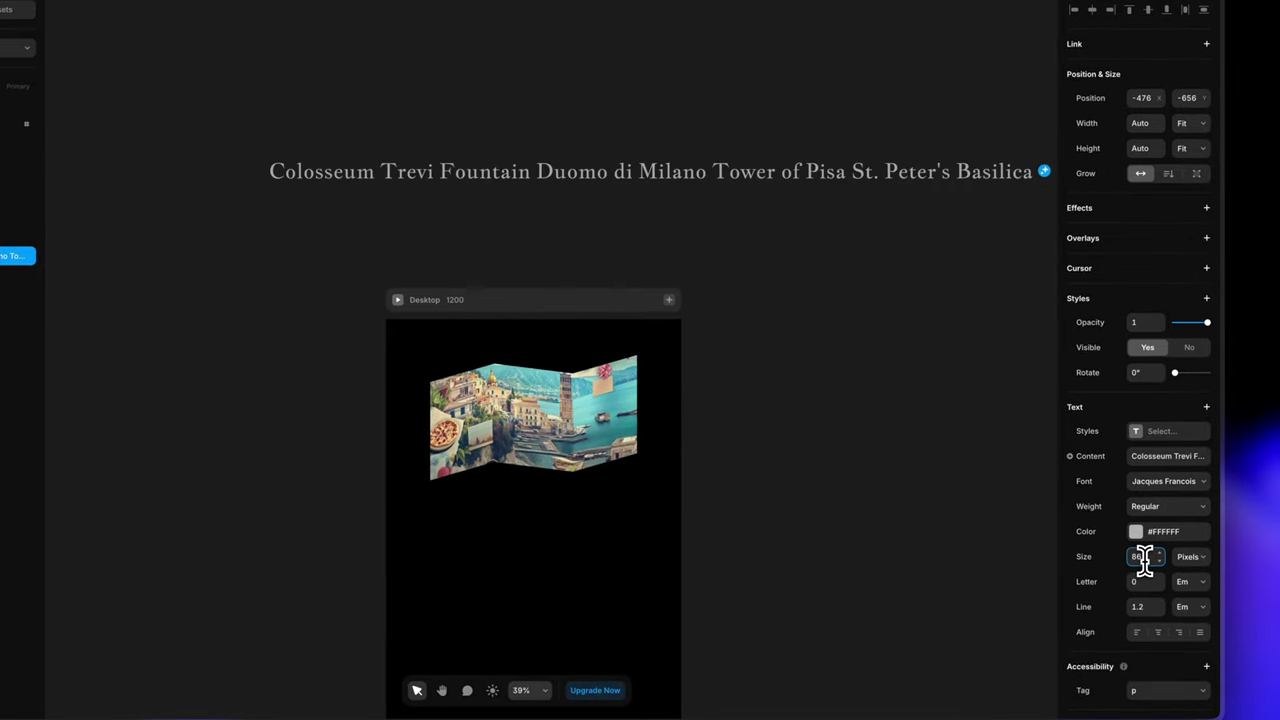
click(873, 440)
scroll(862, 438, down, 4)
scroll(858, 435, right, 1)
drag(708, 274, 517, 270)
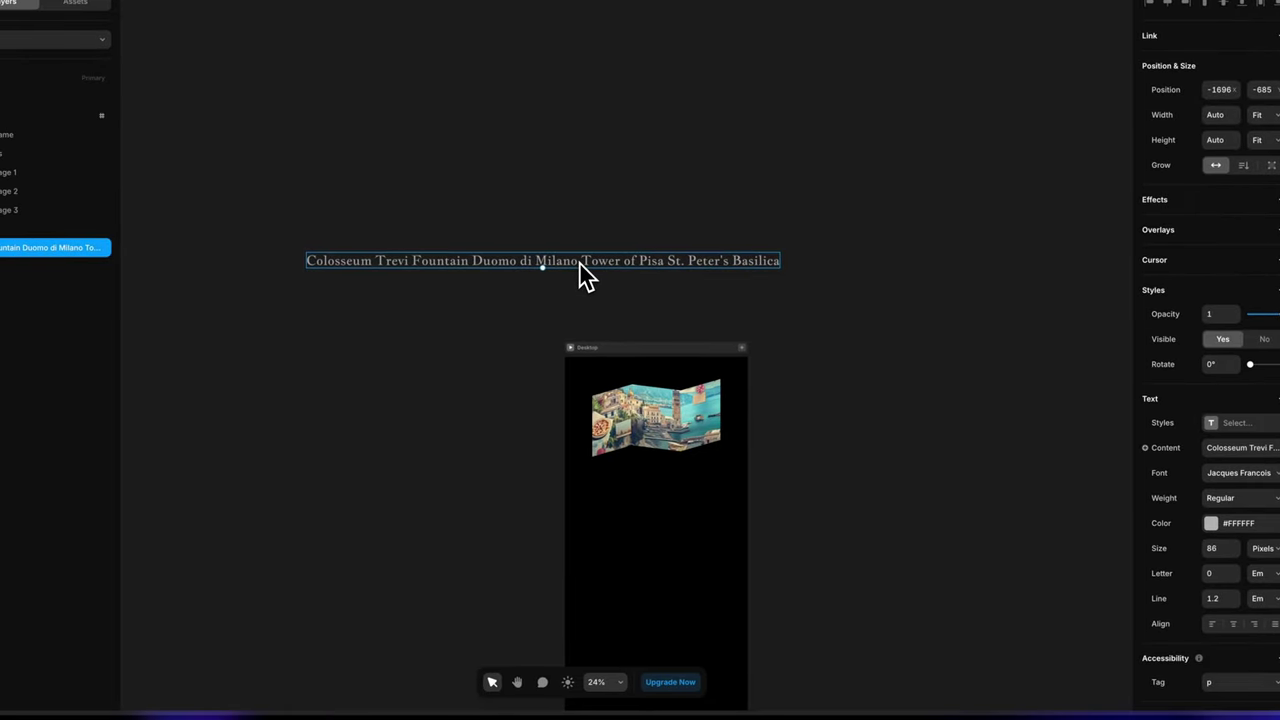
Wrap the landmarks text in a stack and remove the stack's white fill
right_click(580, 264)
click(603, 625)
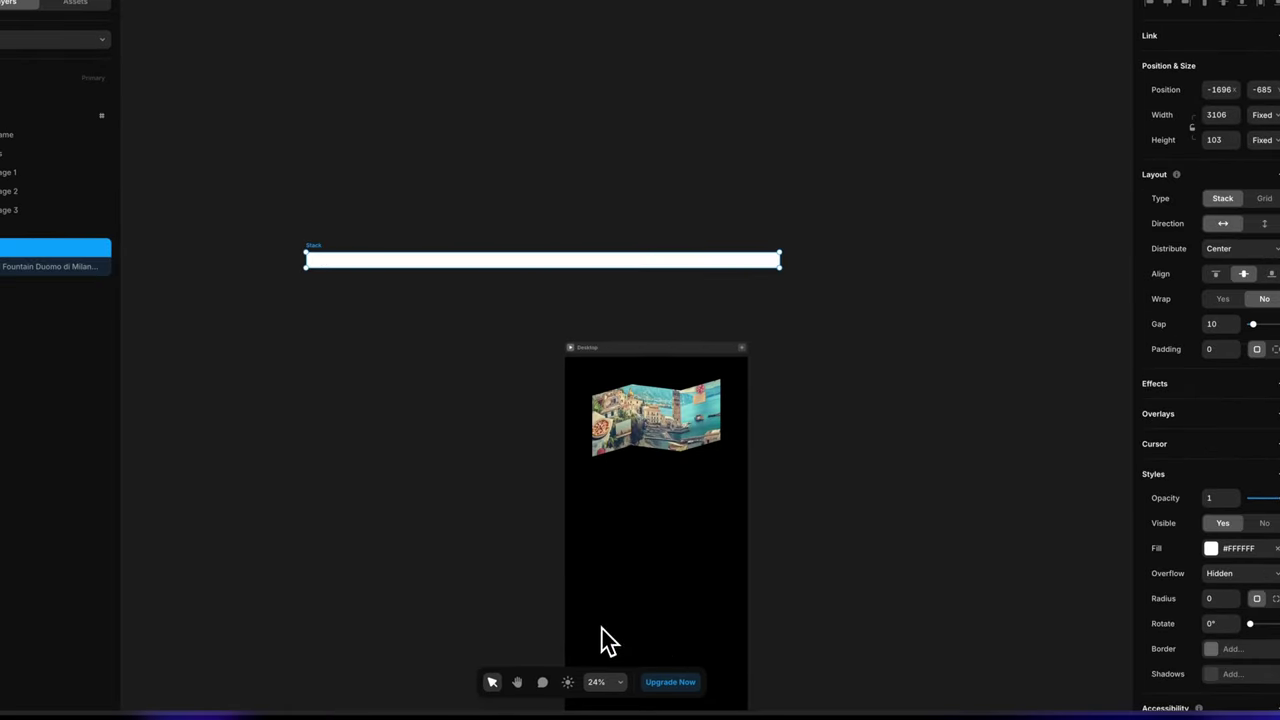
click(1276, 548)
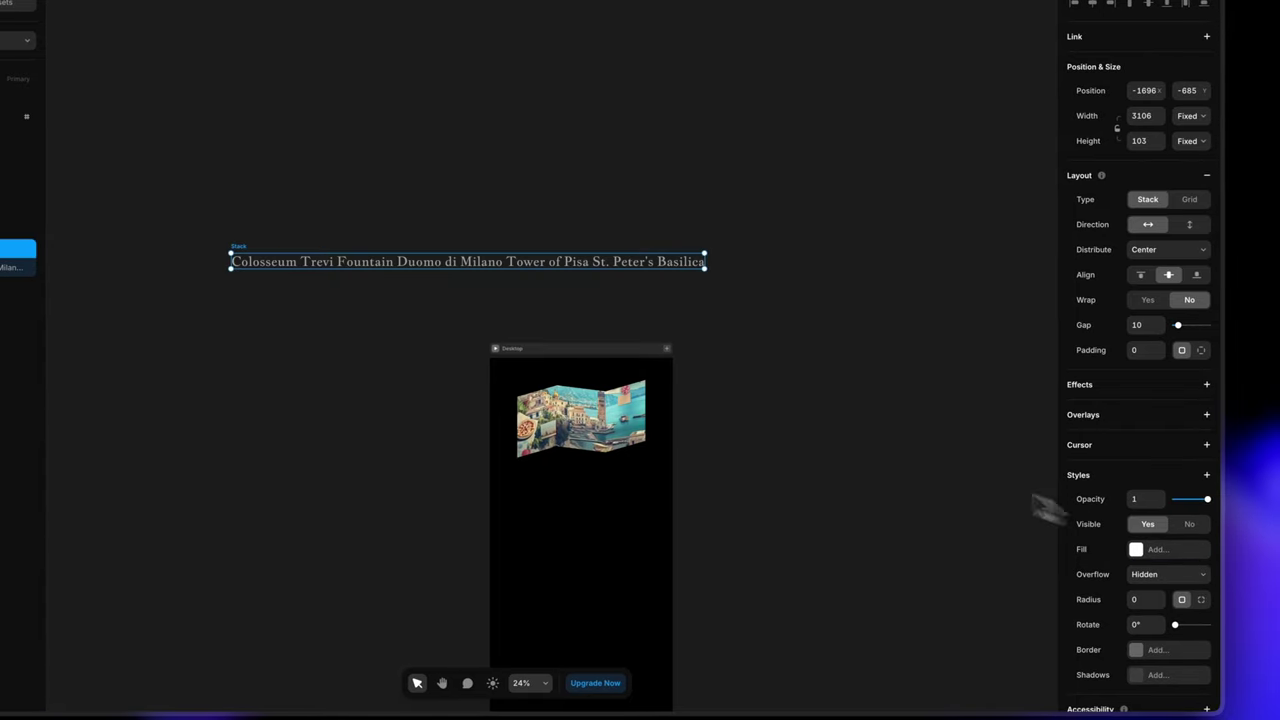
click(870, 390)
Duplicate the landmarks text inside its stack and set the stack's width to Fit
click(12, 296)
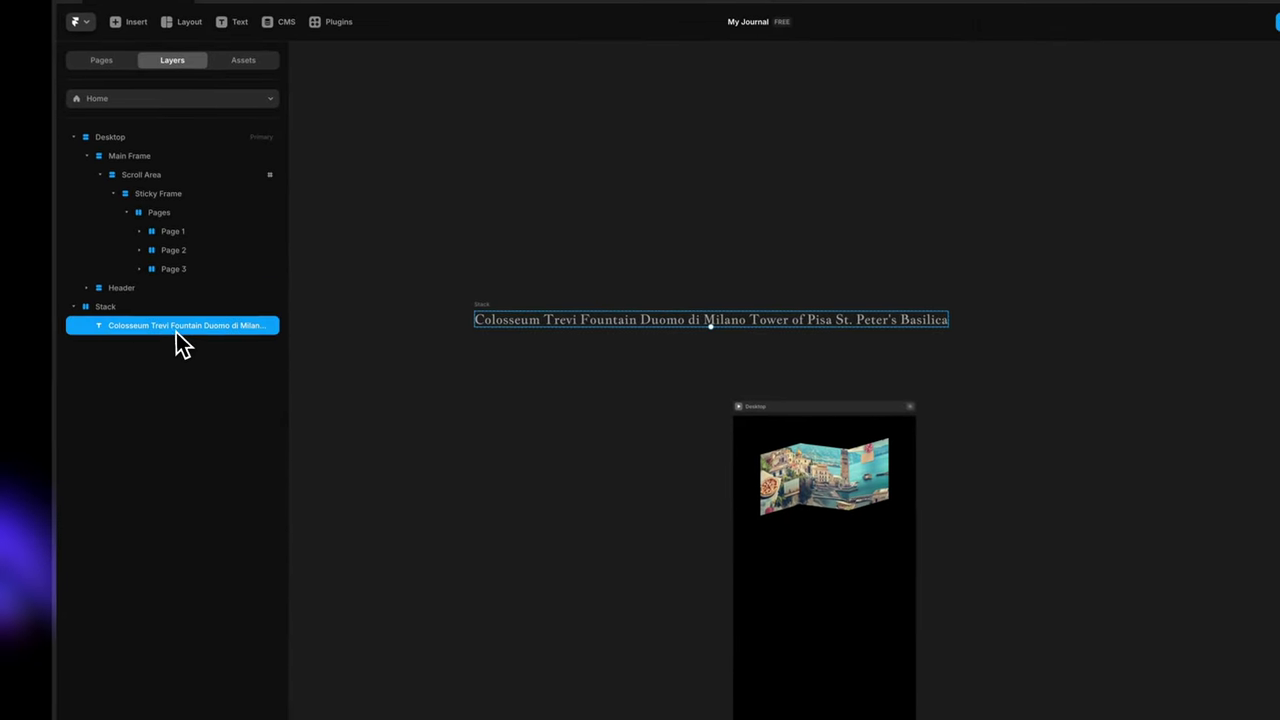
key(ctrl+d)
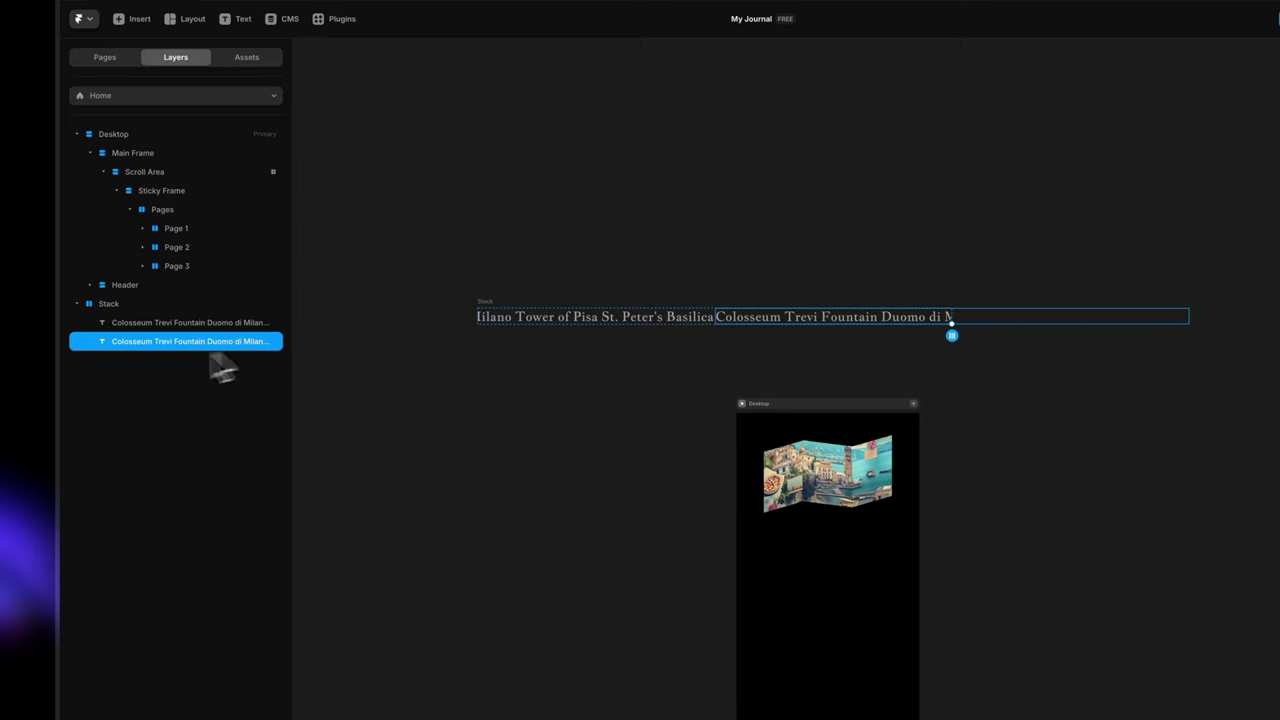
click(122, 308)
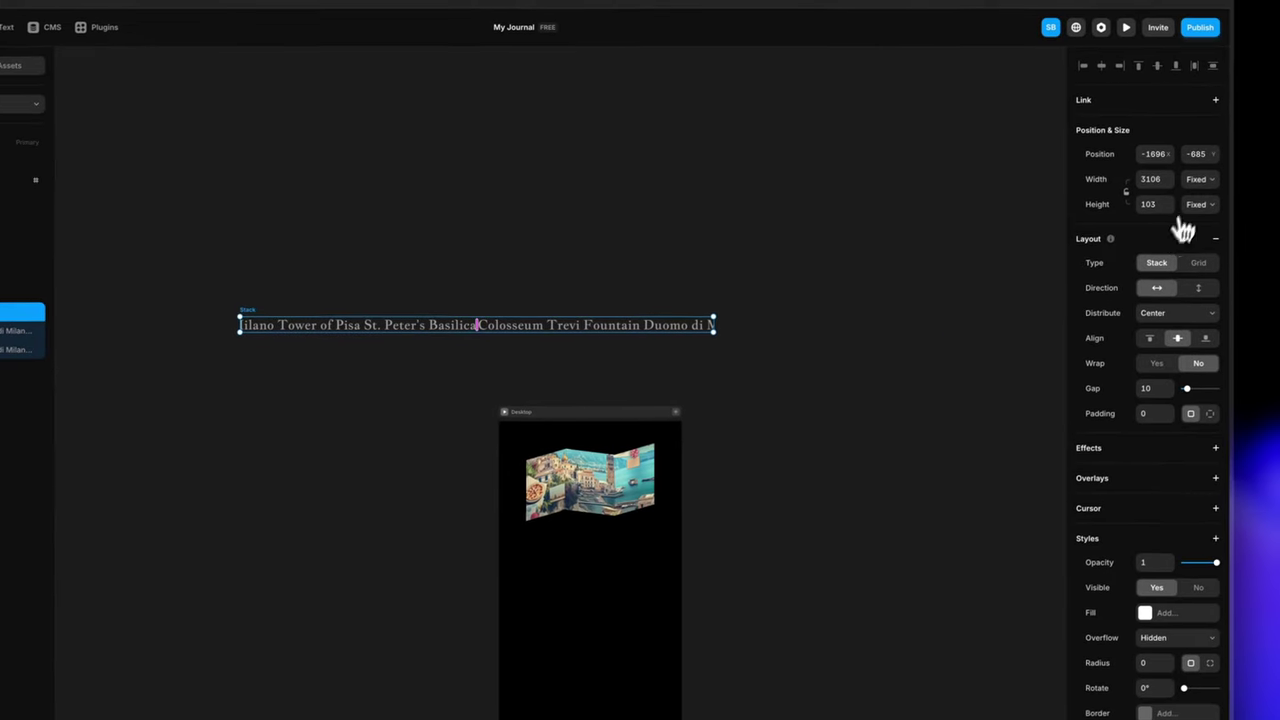
click(1192, 184)
click(1187, 227)
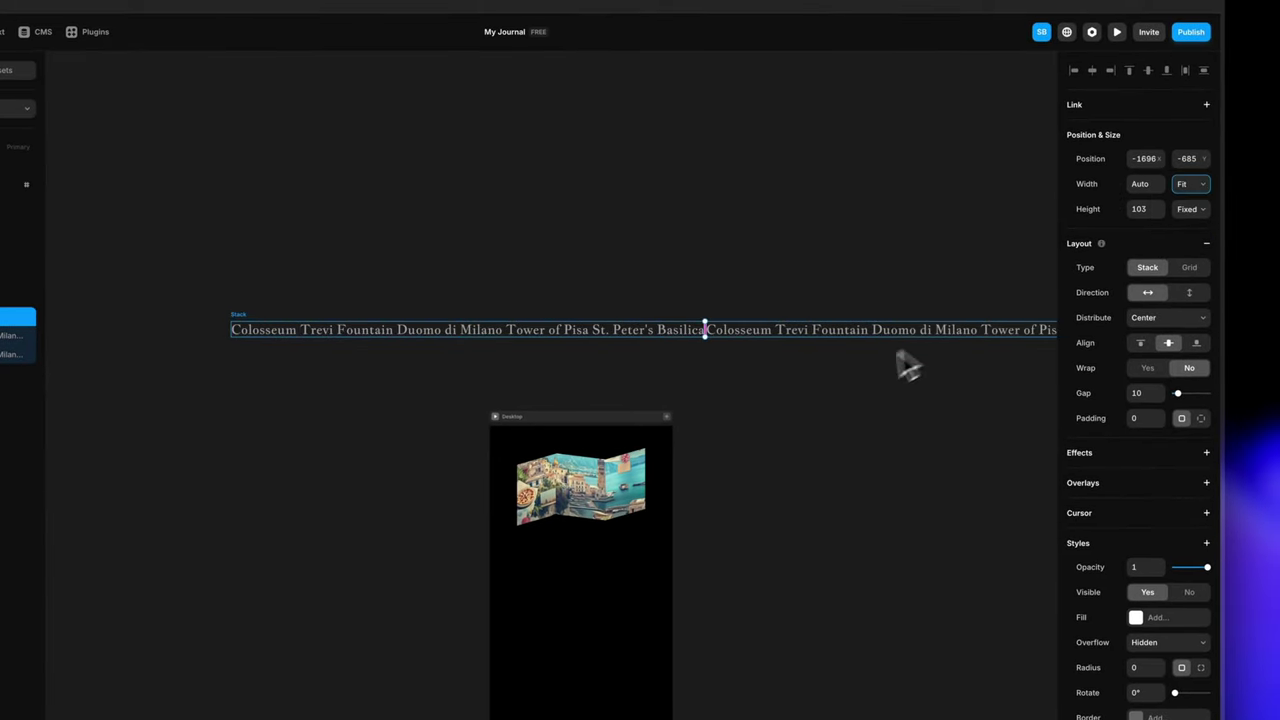
click(791, 443)
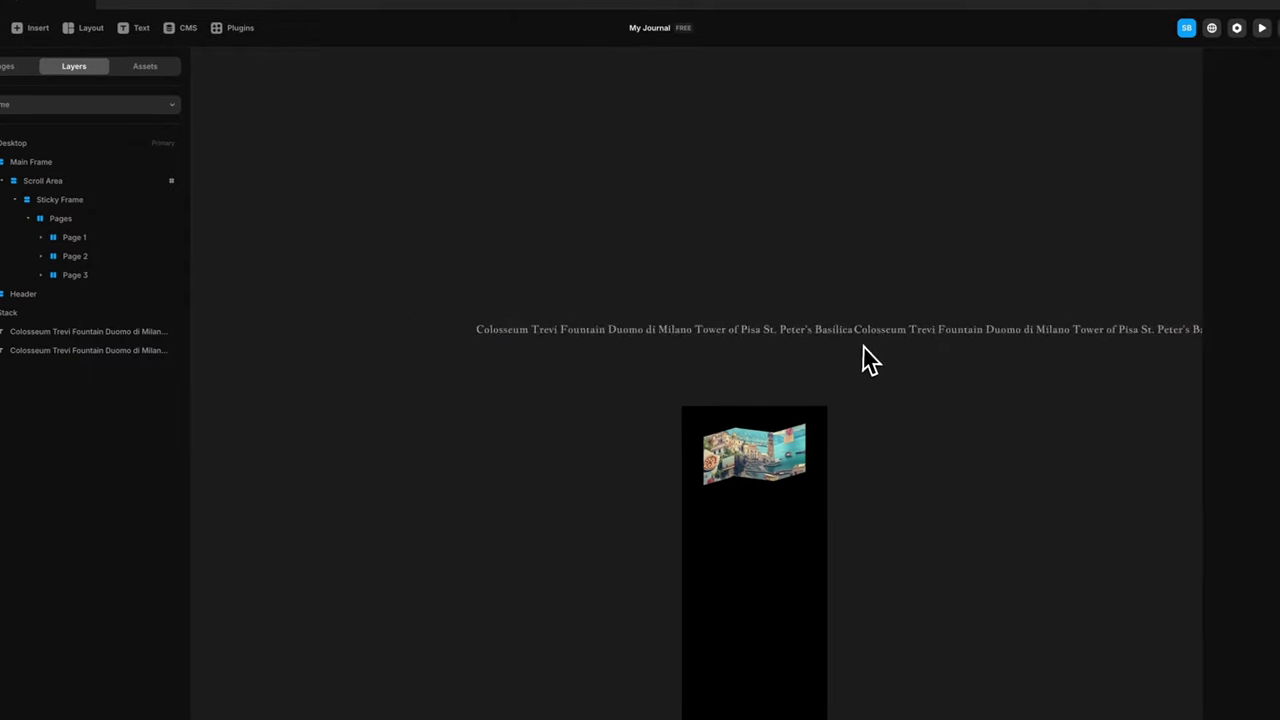
Duplicate the whole text stack and place the copy directly below the original, aligned with its edges
scroll(864, 347, right, 3)
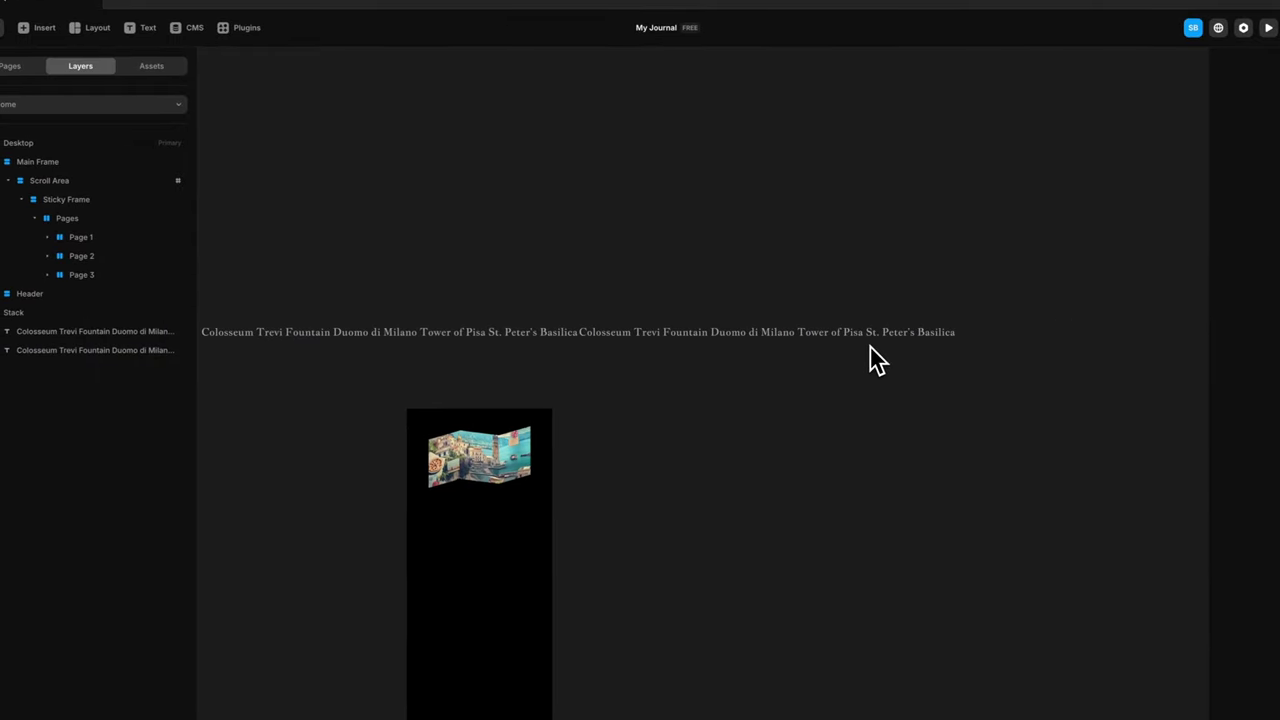
scroll(864, 347, down, 2)
click(297, 324)
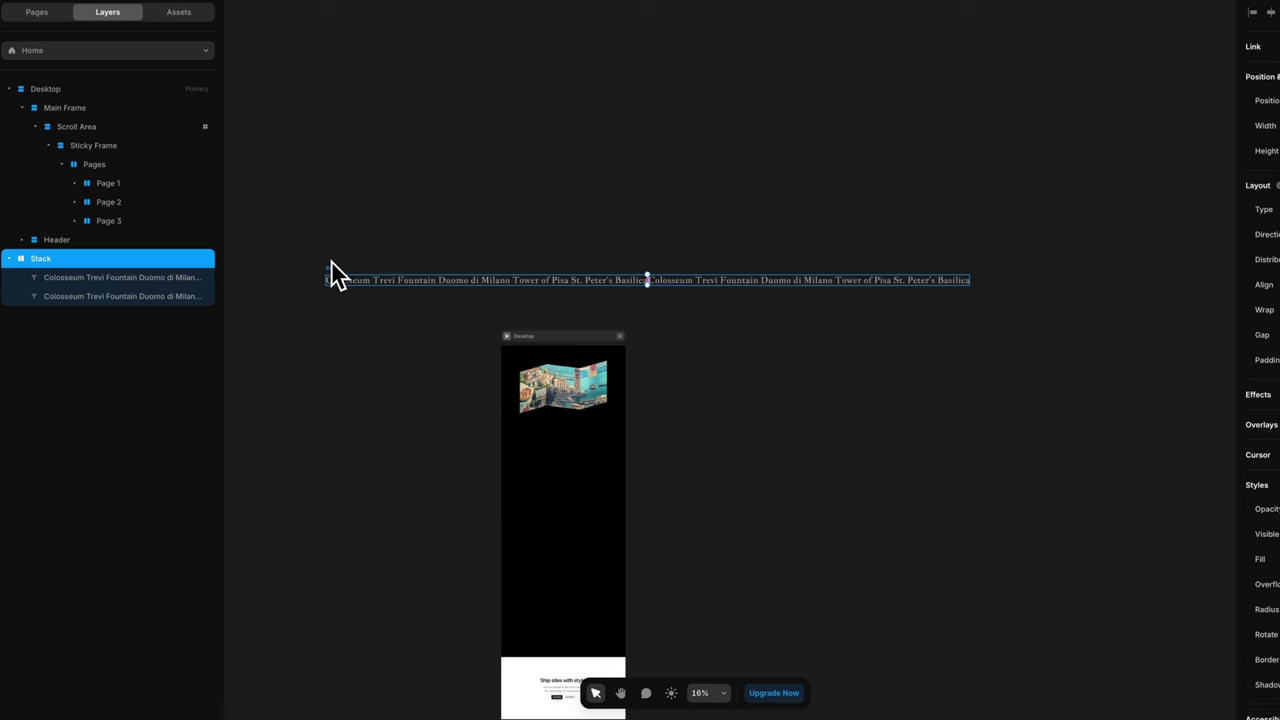
key(ctrl+d)
scroll(743, 371, down, 3)
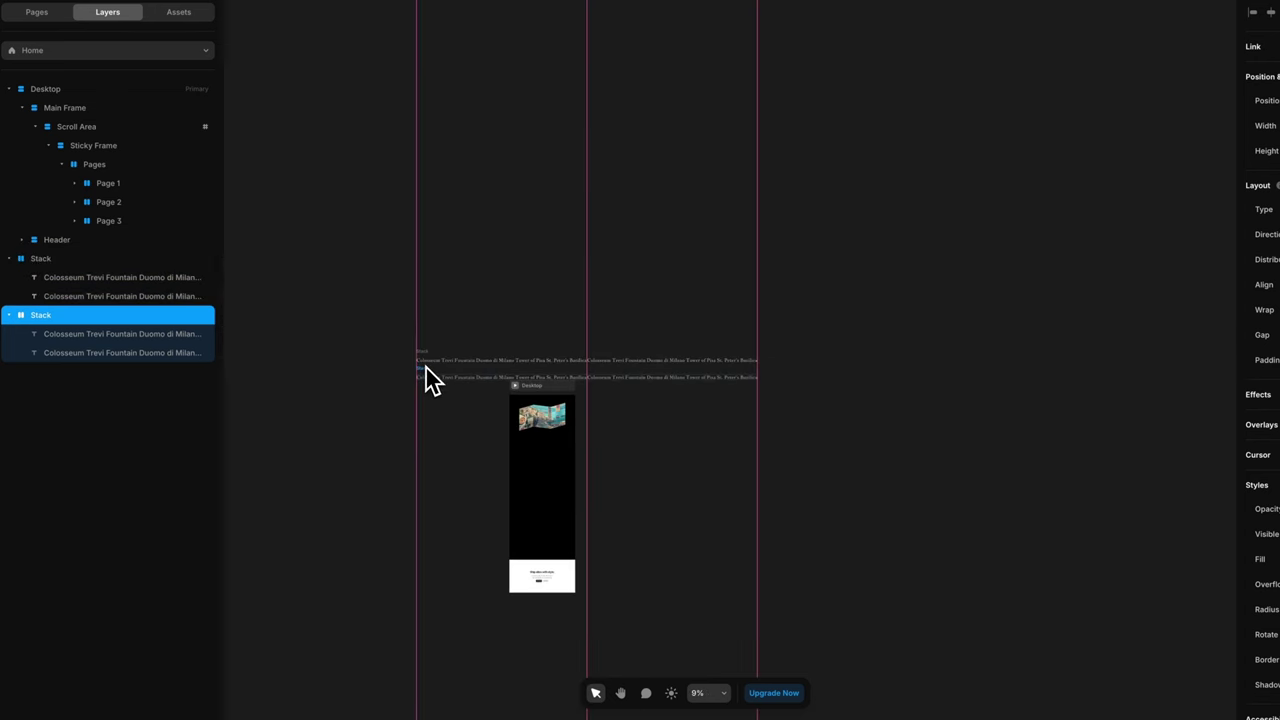
Wrap both landmark text stacks together in a new vertical stack and remove its fill
scroll(427, 377, up, 5)
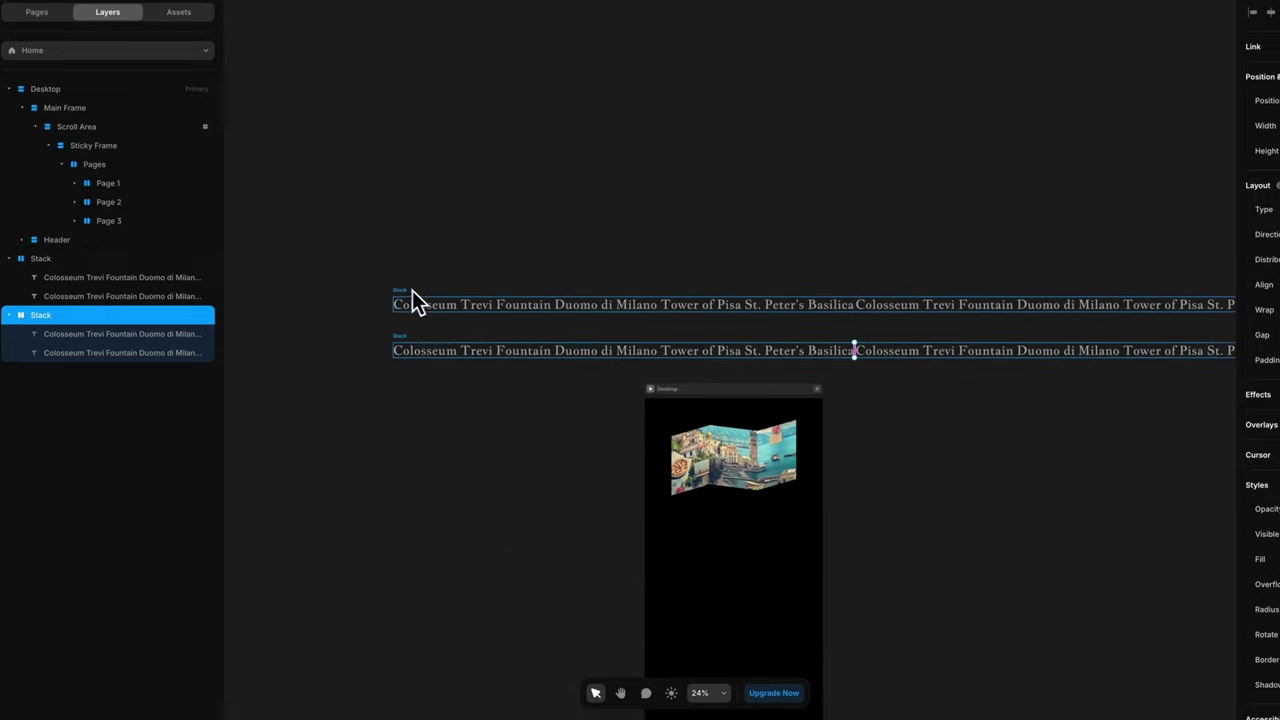
shift+click(400, 298)
right_click(403, 302)
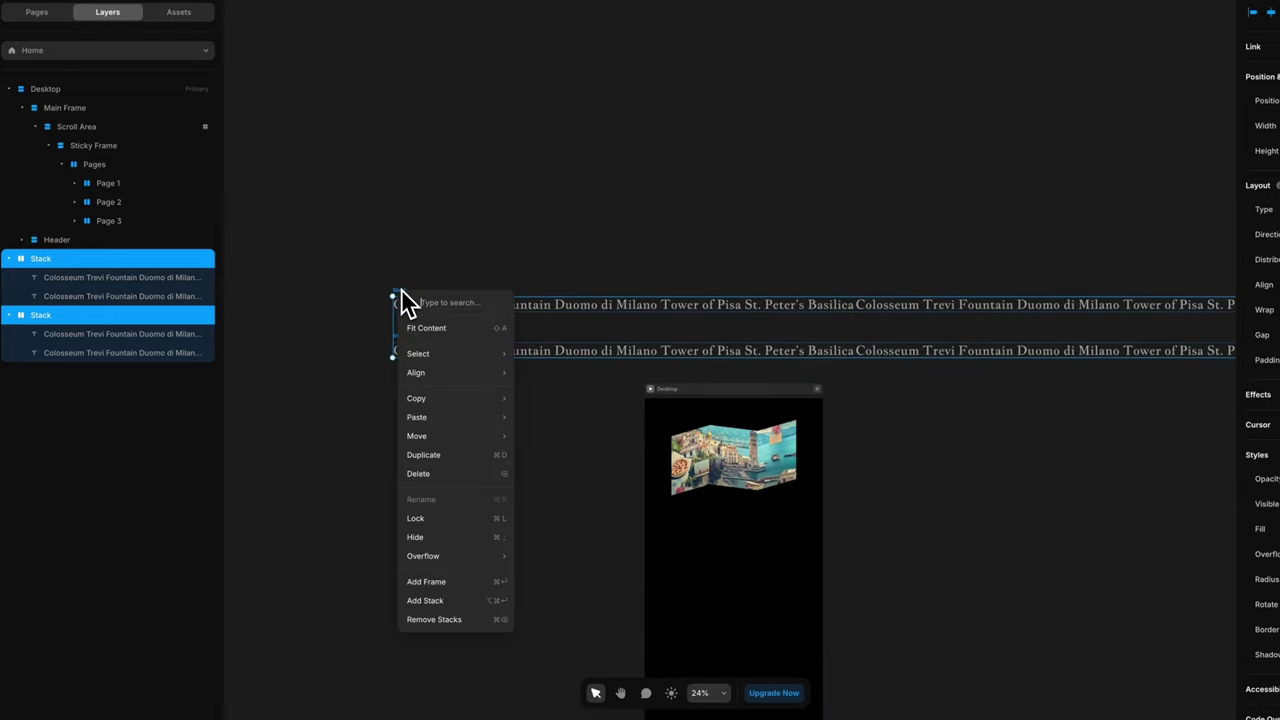
click(441, 600)
click(1206, 561)
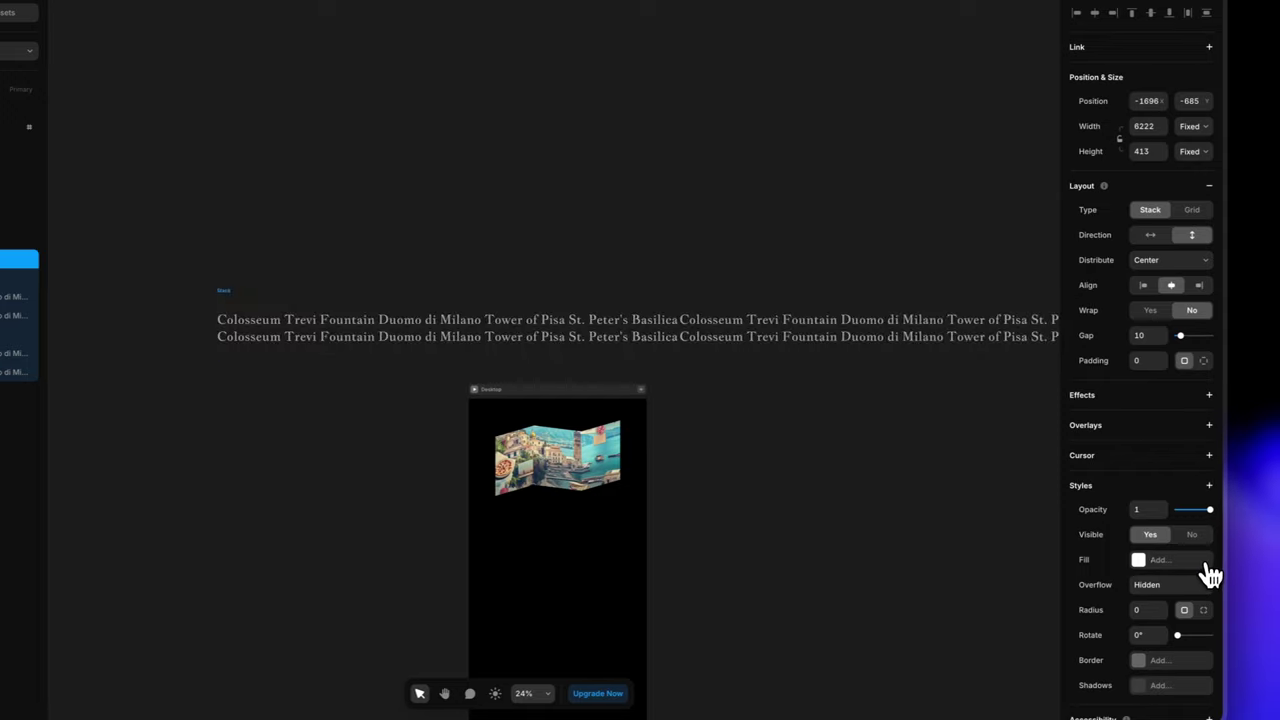
Set the outer landmarks stack's height to Fit and duplicate its last text row until it holds five rows
scroll(872, 370, right, 1)
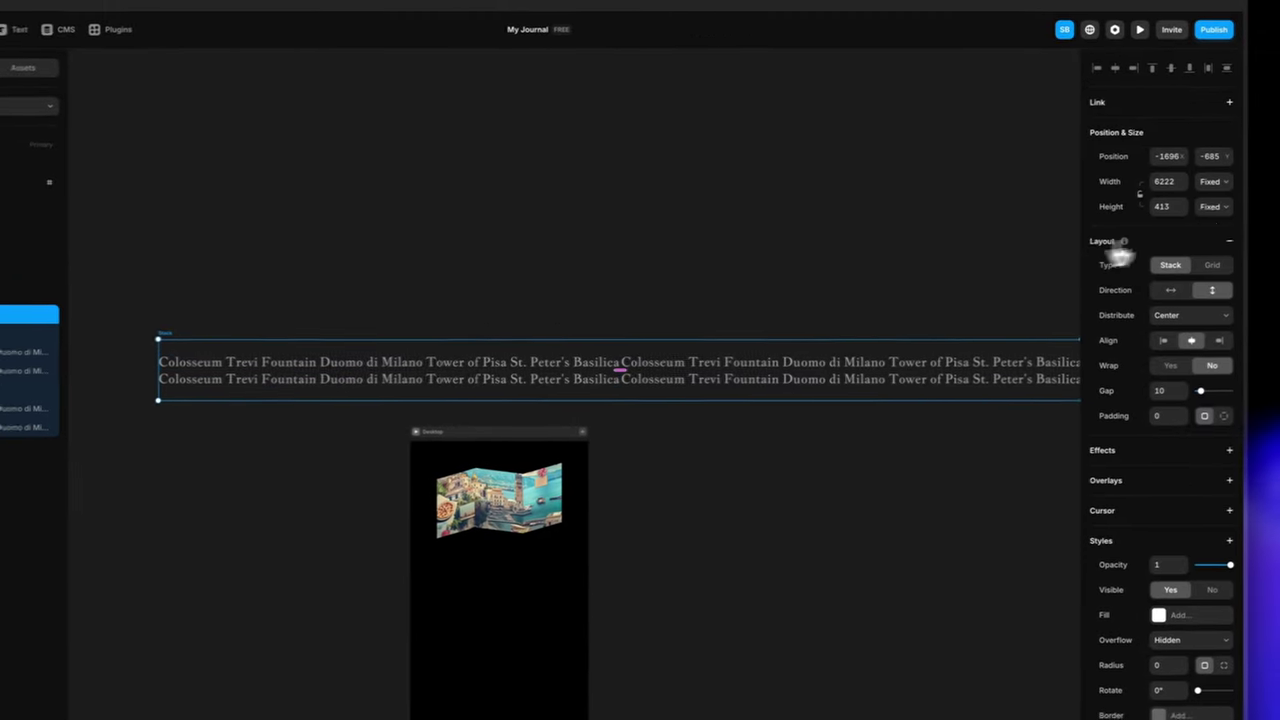
click(1190, 209)
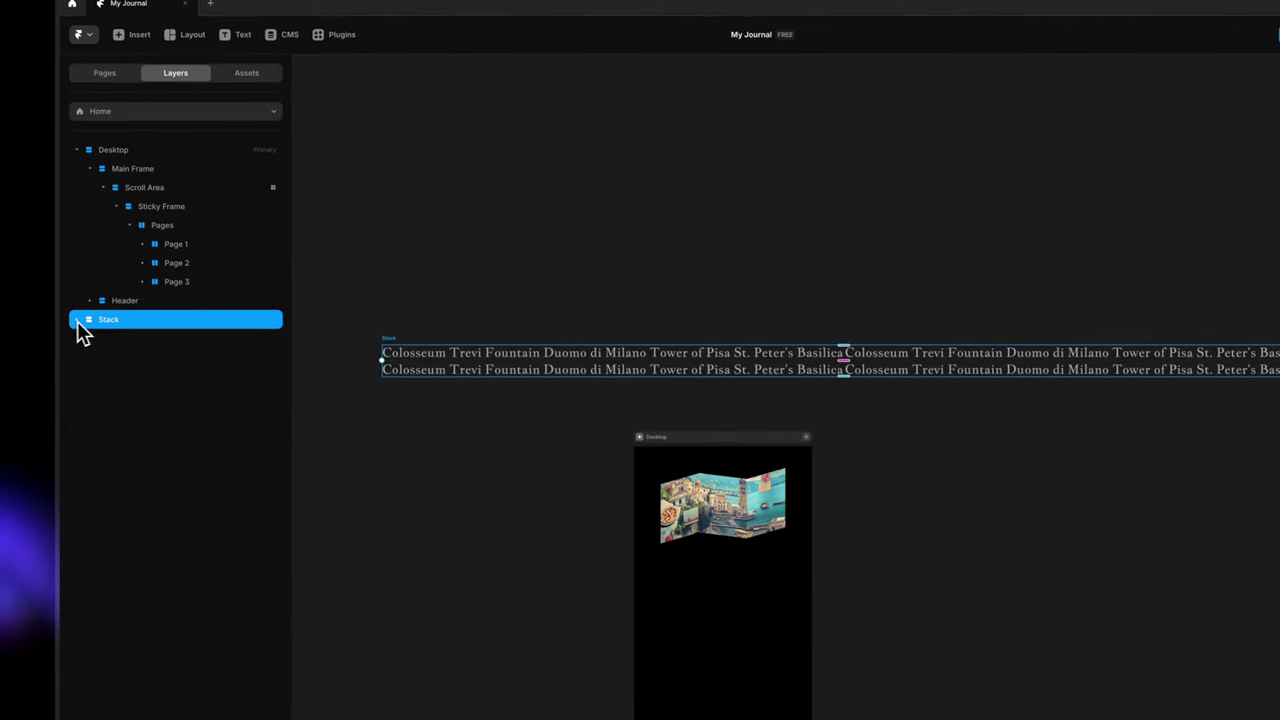
click(82, 321)
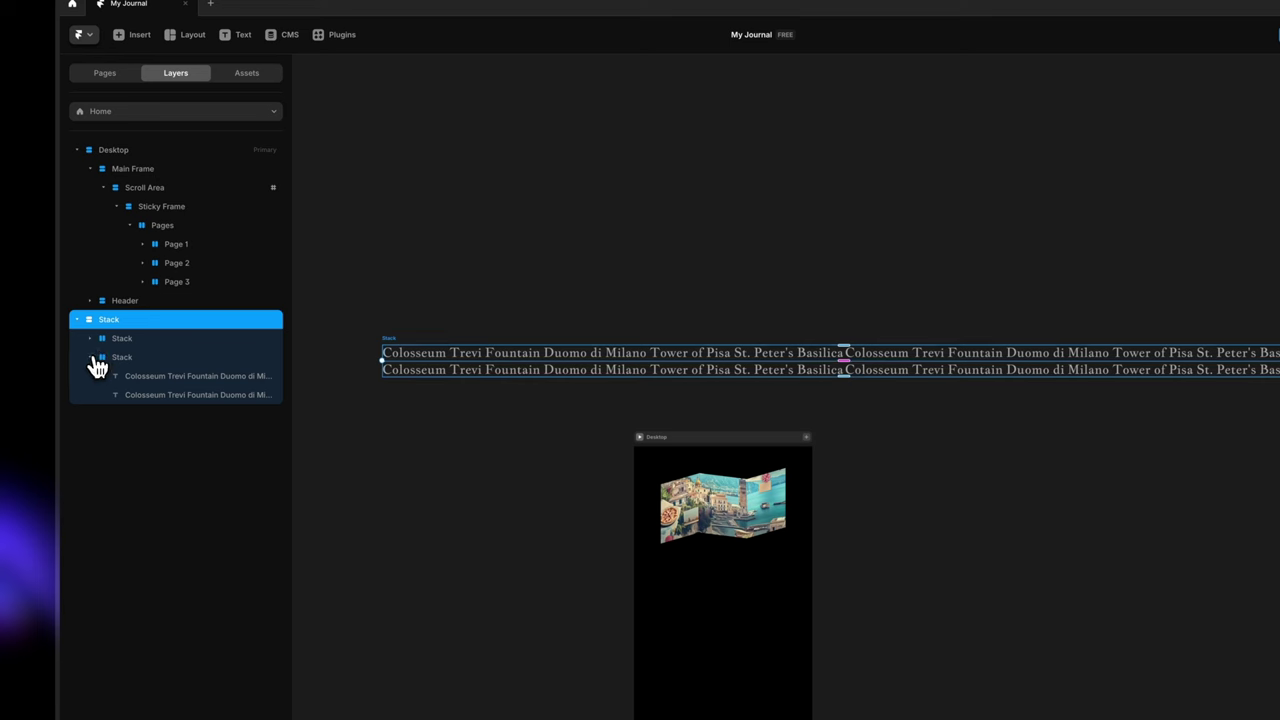
click(93, 357)
click(123, 359)
key(ctrl+d)
key(ctrl+d)
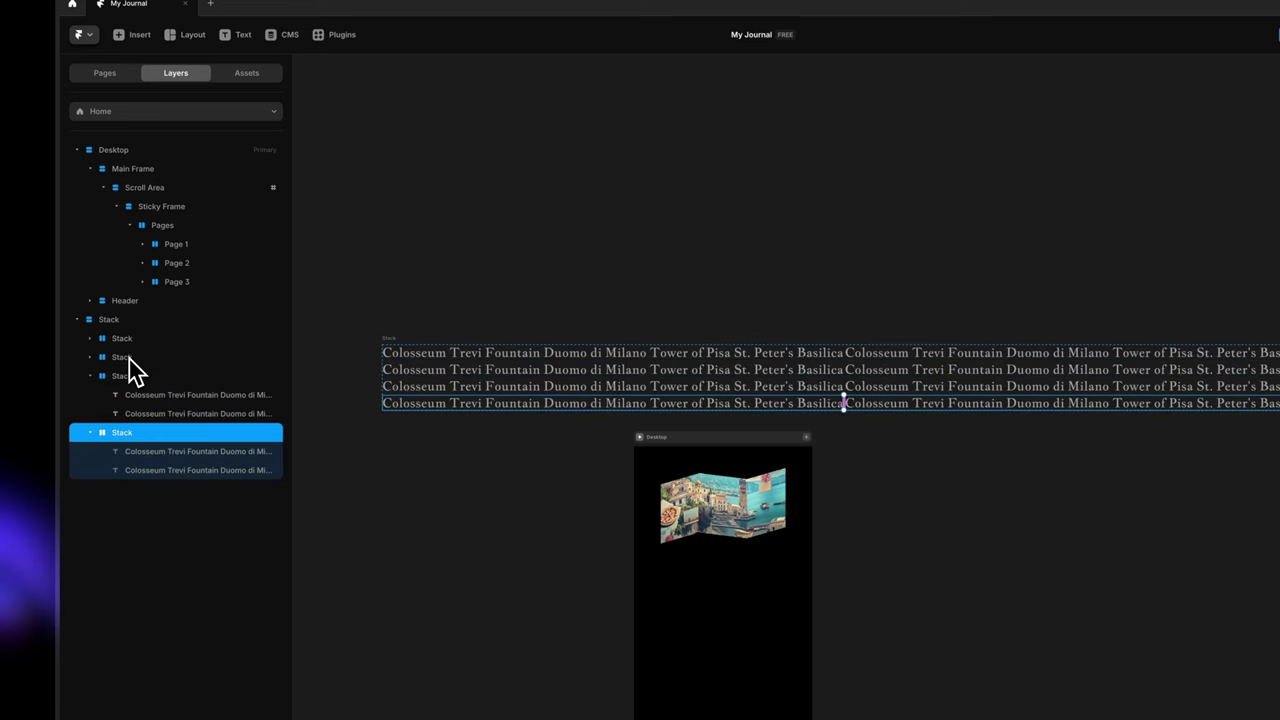
key(ctrl+d)
key(Escape)
Set the gap of the outer landmarks stack to 30
click(393, 294)
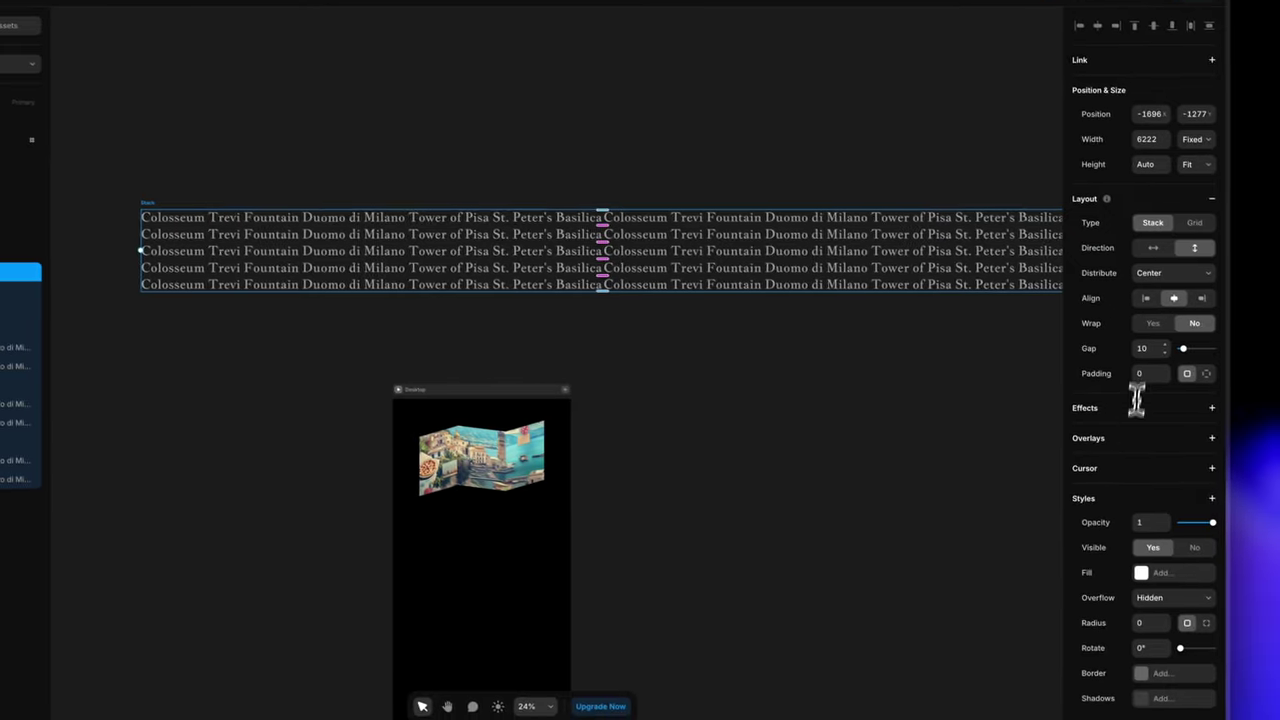
click(1150, 348)
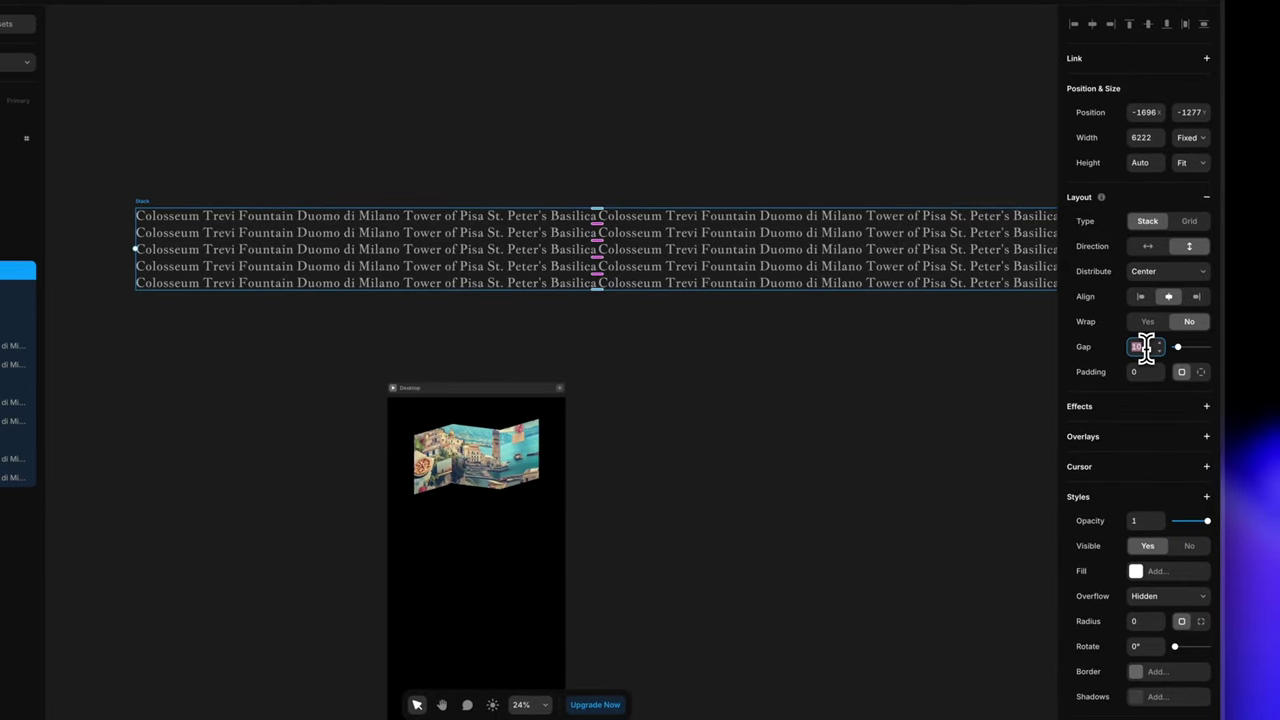
key(Return)
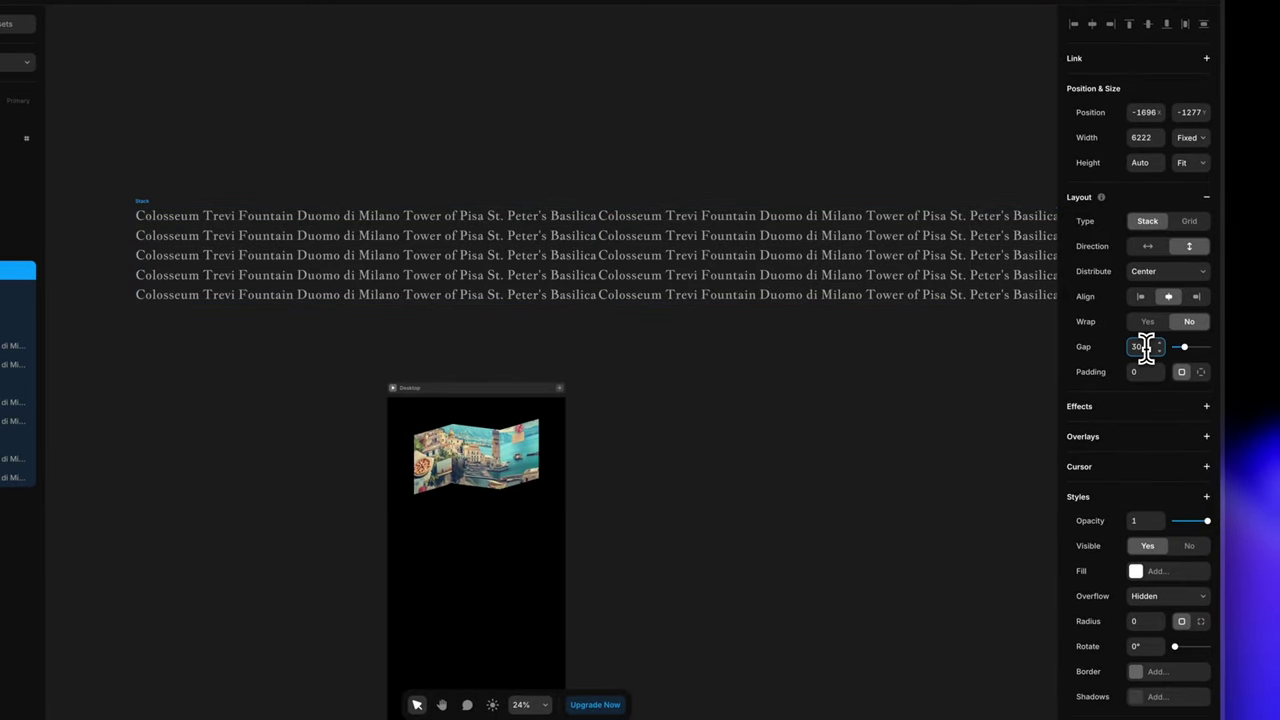
click(720, 374)
Copy the whole landmarks stack and paste it into the Sticky Frame
scroll(710, 374, down, 3)
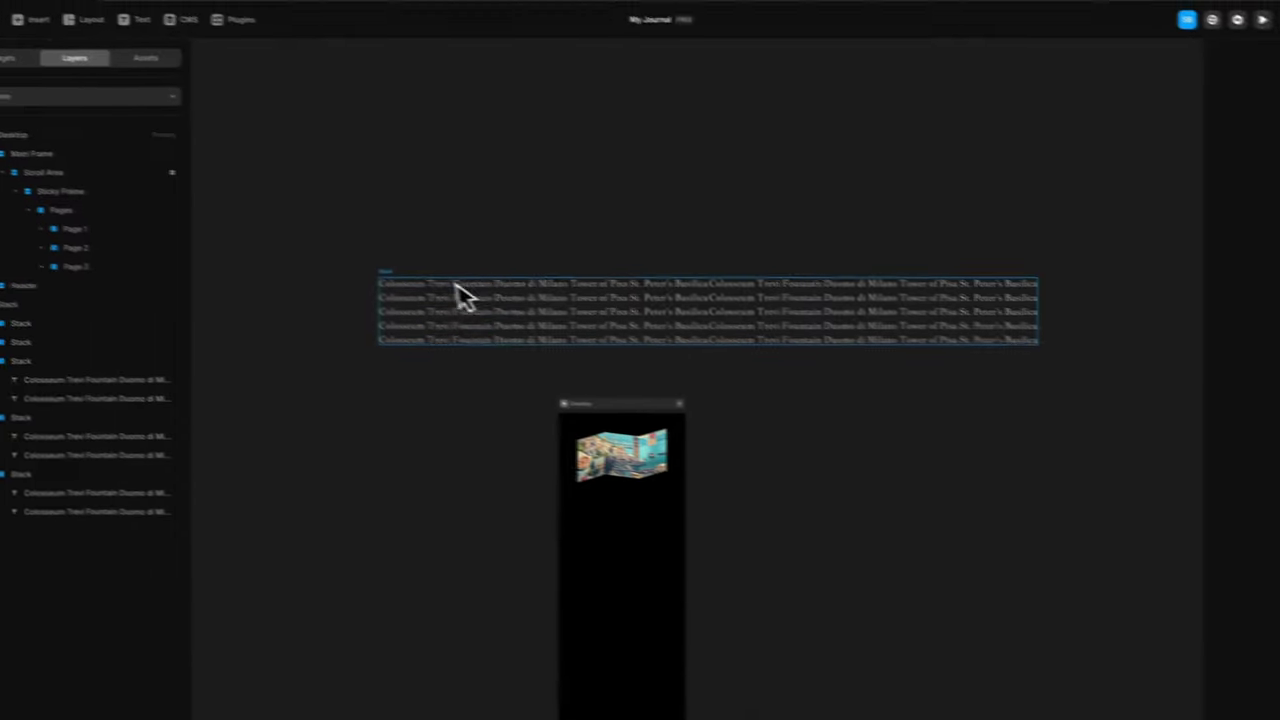
click(240, 252)
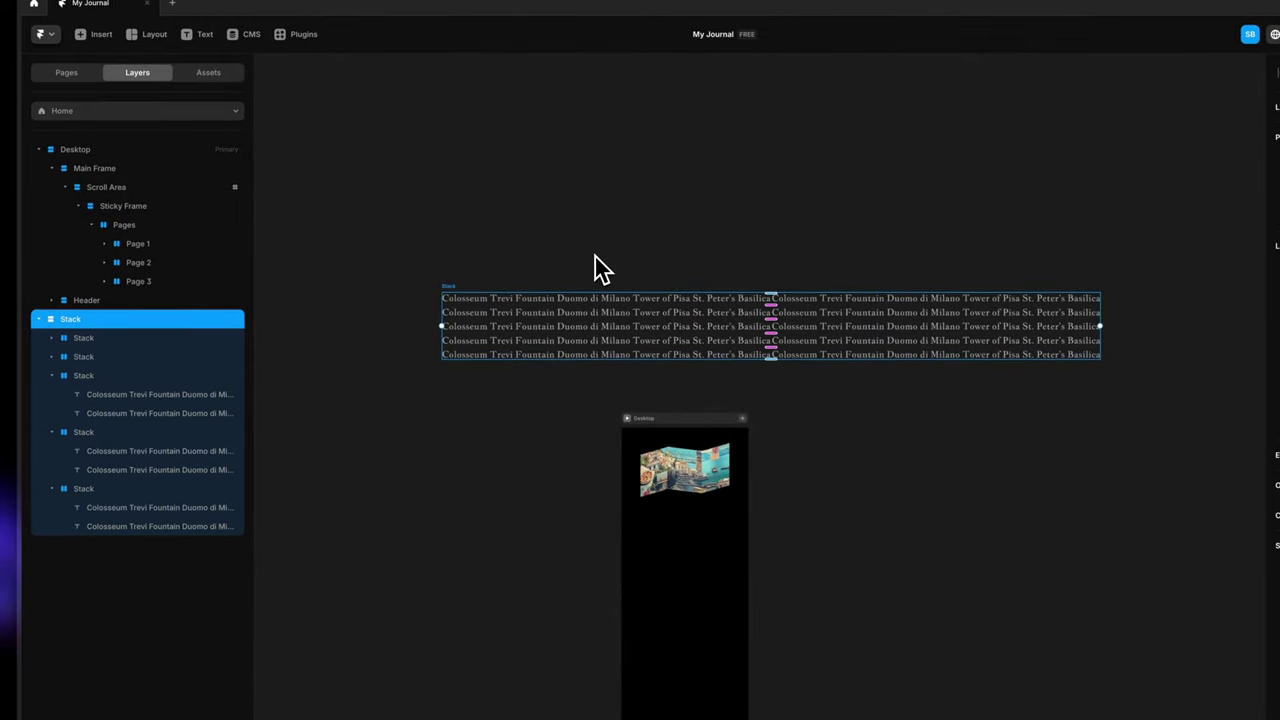
click(132, 200)
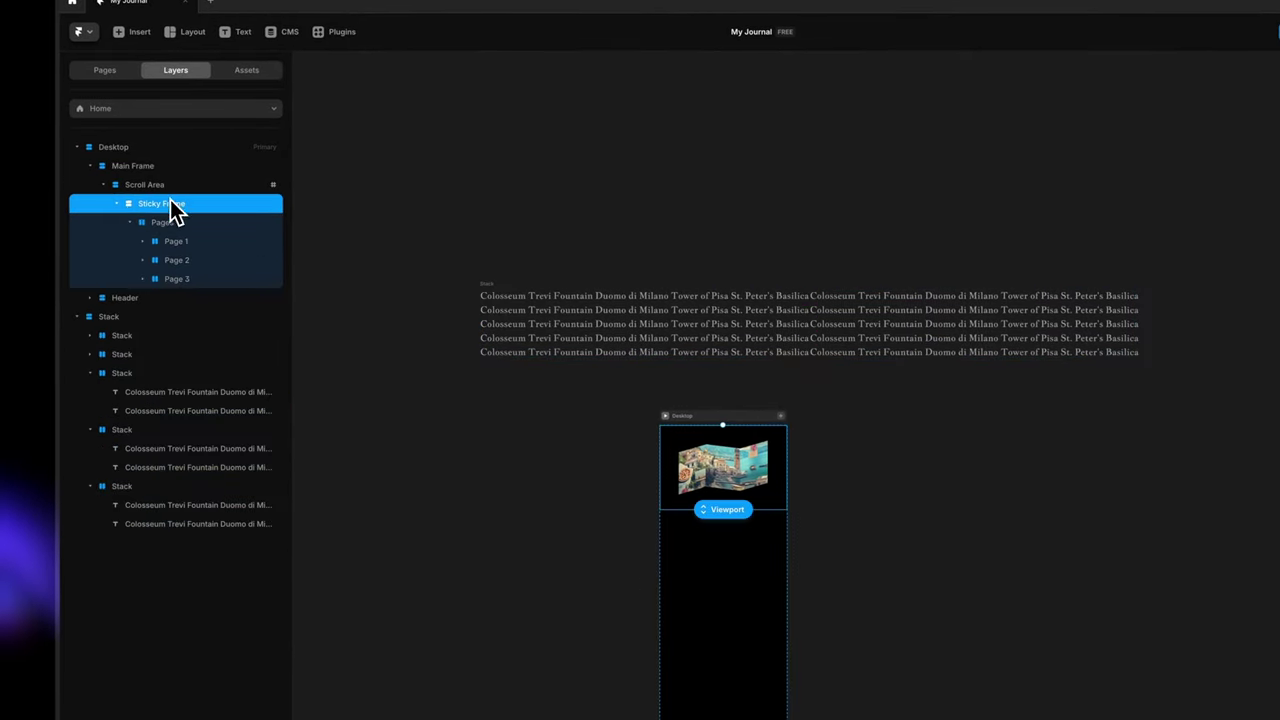
key(ctrl+v)
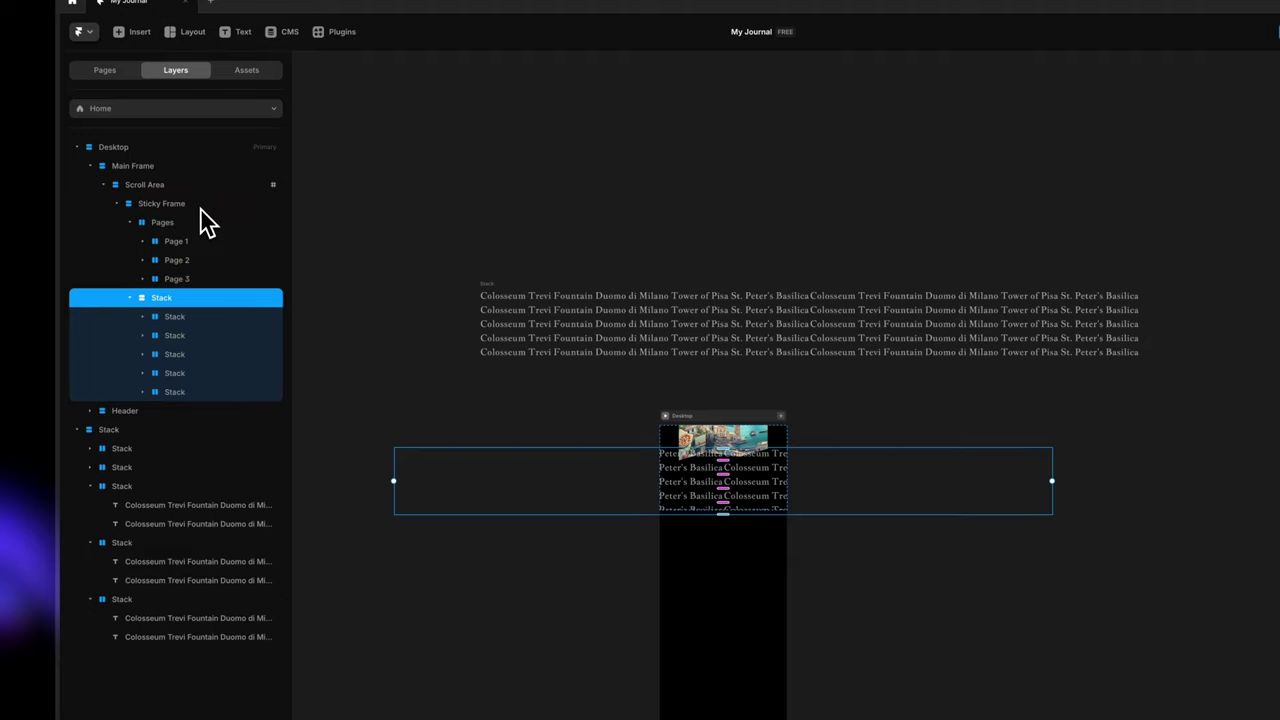
Set the pasted landmarks stack's position type to Absolute and its top offset to 0
scroll(755, 508, up, 3)
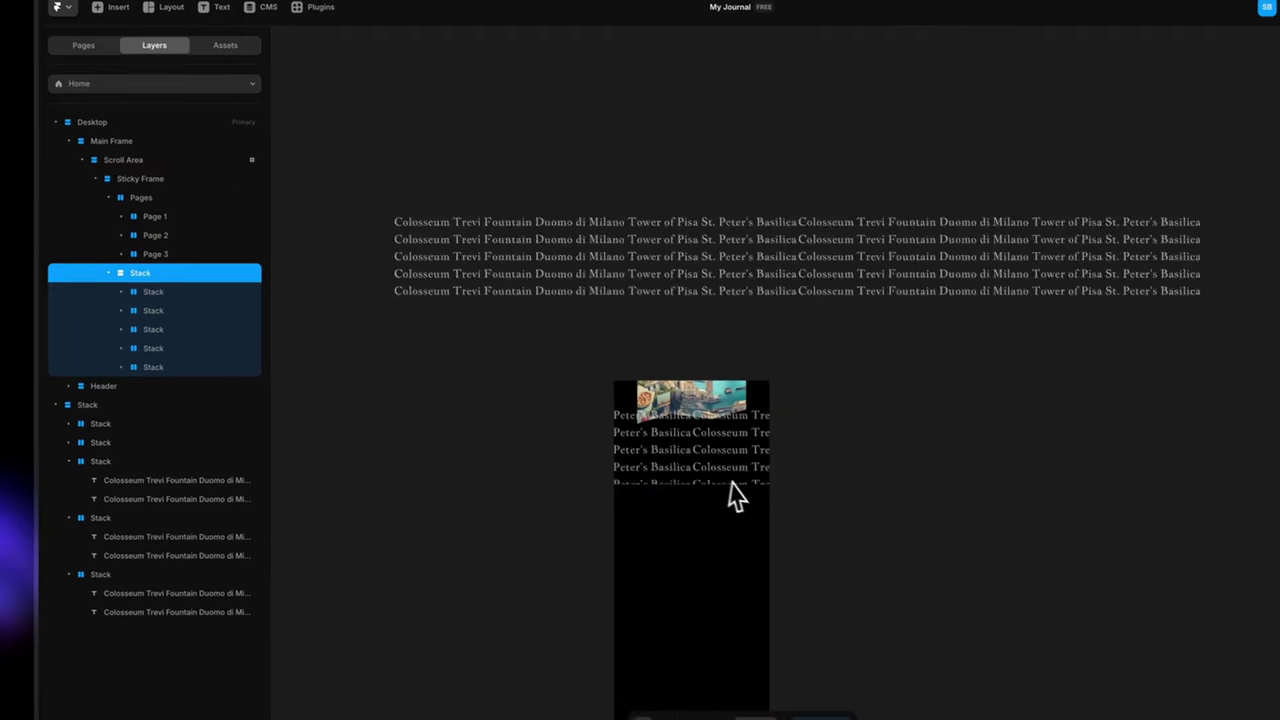
scroll(733, 484, up, 3)
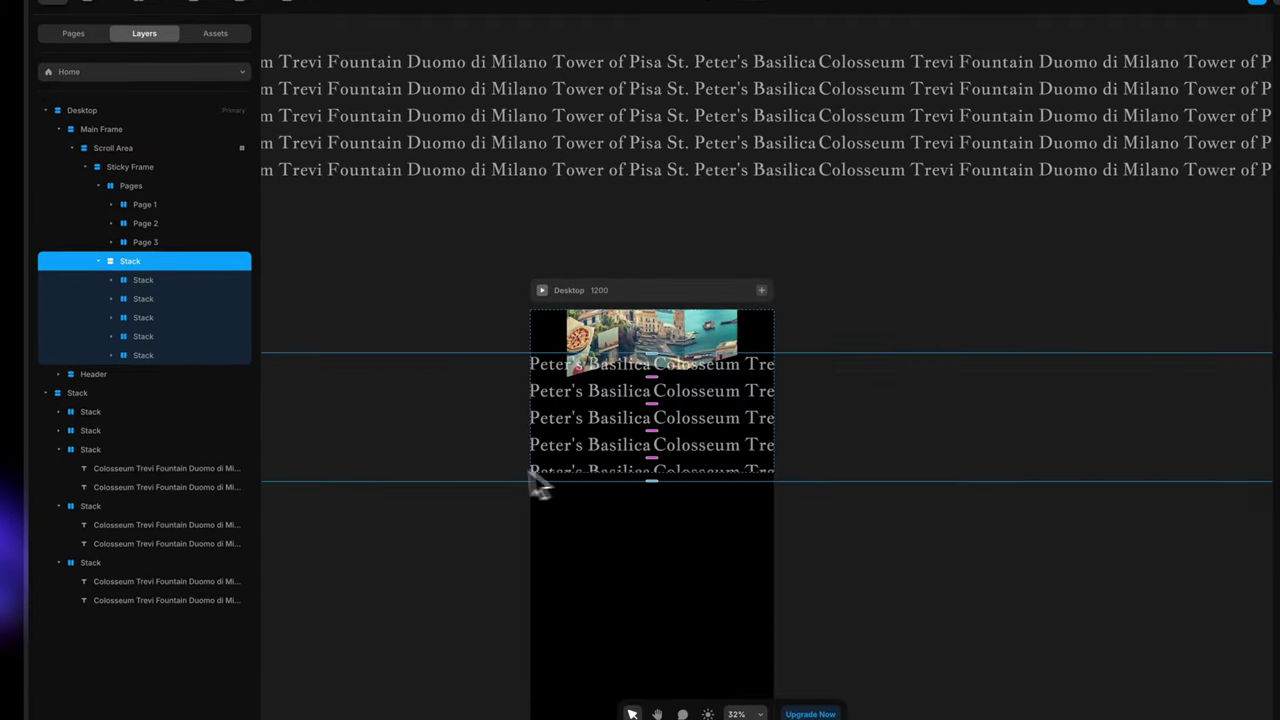
click(109, 273)
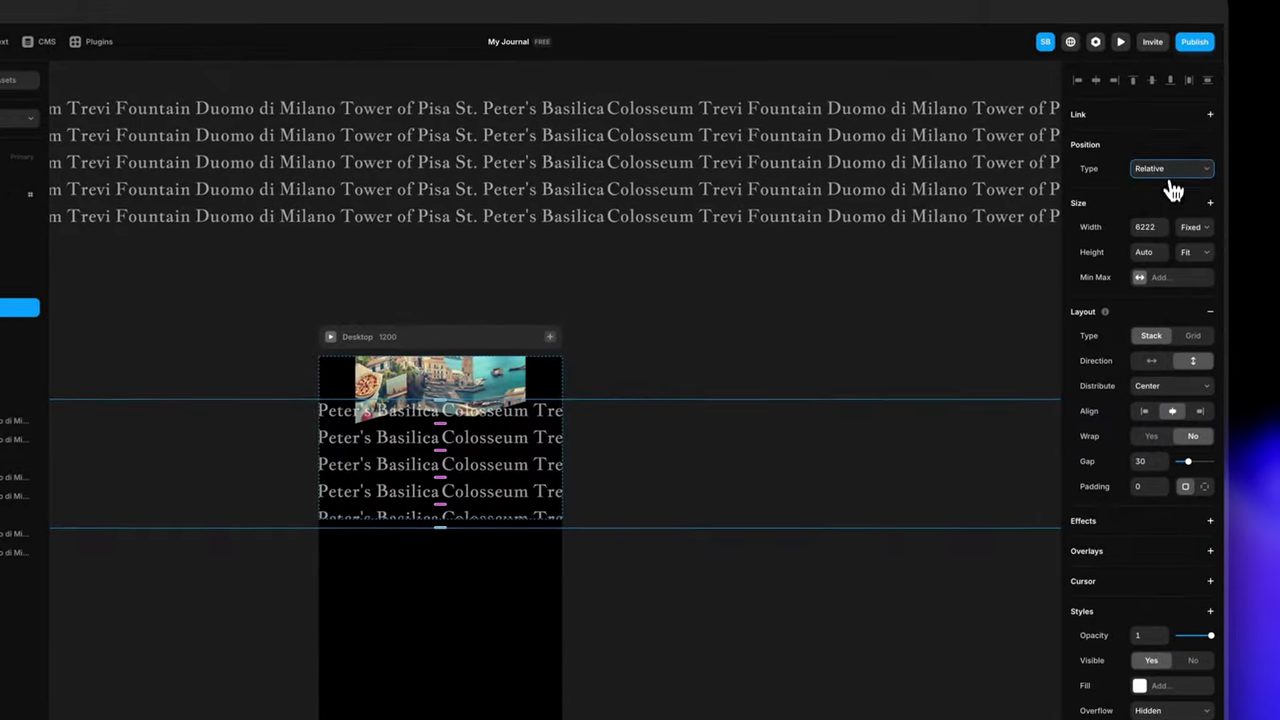
click(1168, 170)
click(1163, 166)
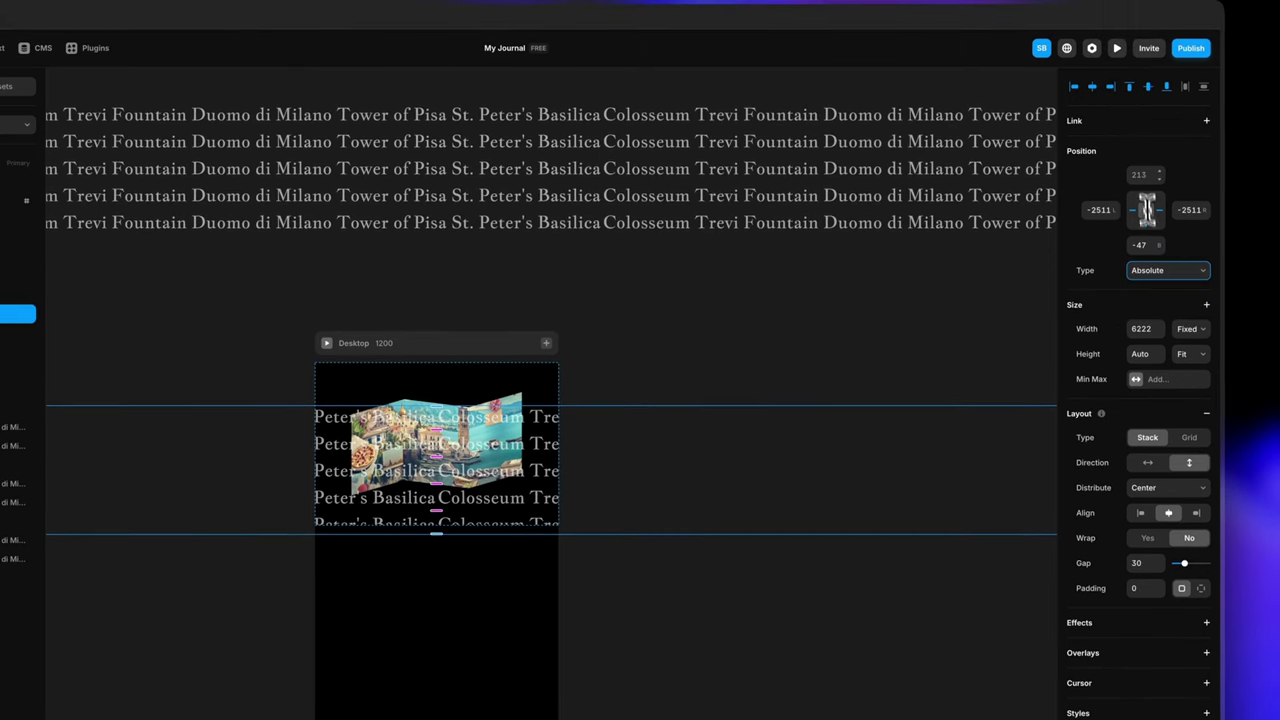
key(Return)
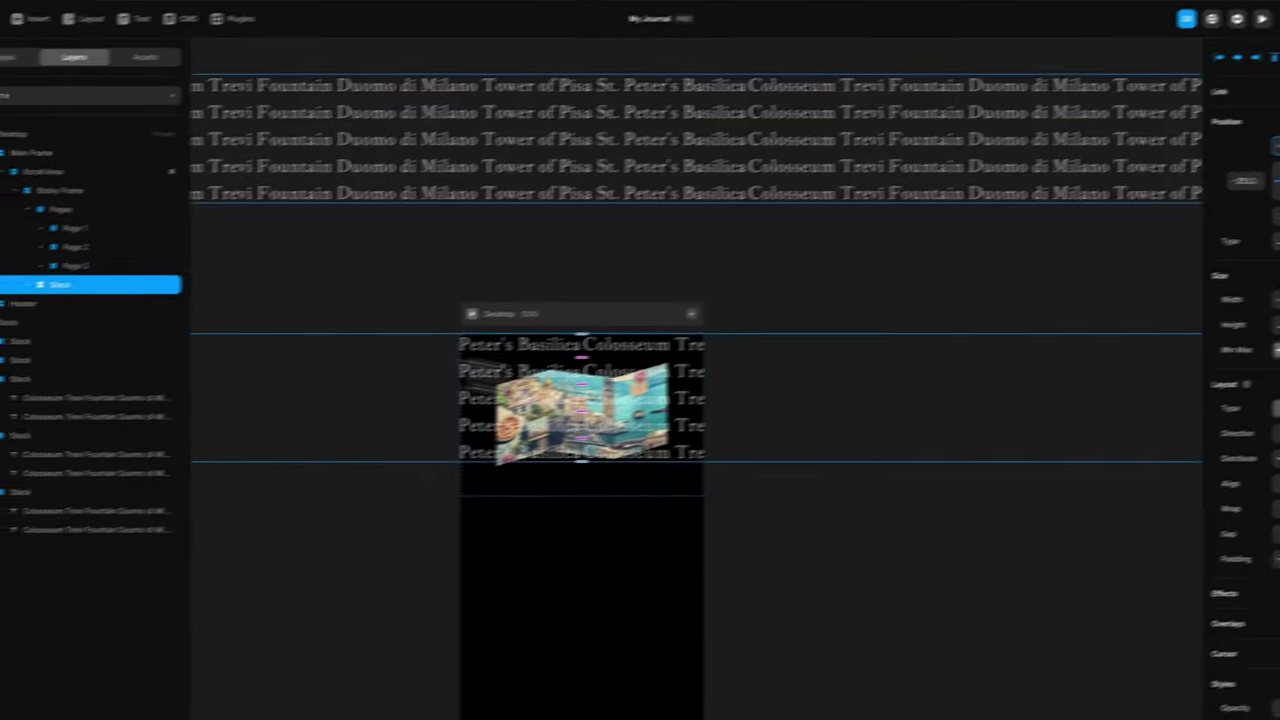
Duplicate the last text row in the Sticky Frame's landmarks stack to make a sixth row, deleting the surplus copy
click(118, 285)
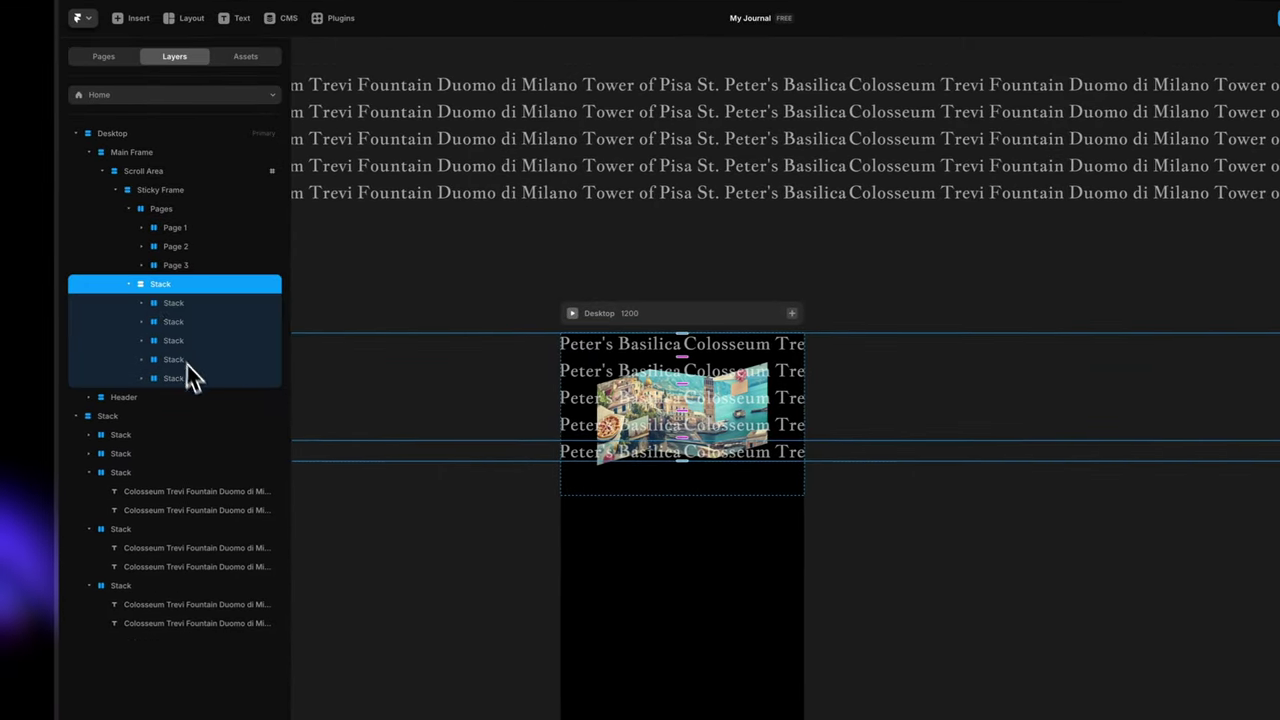
click(196, 376)
click(143, 379)
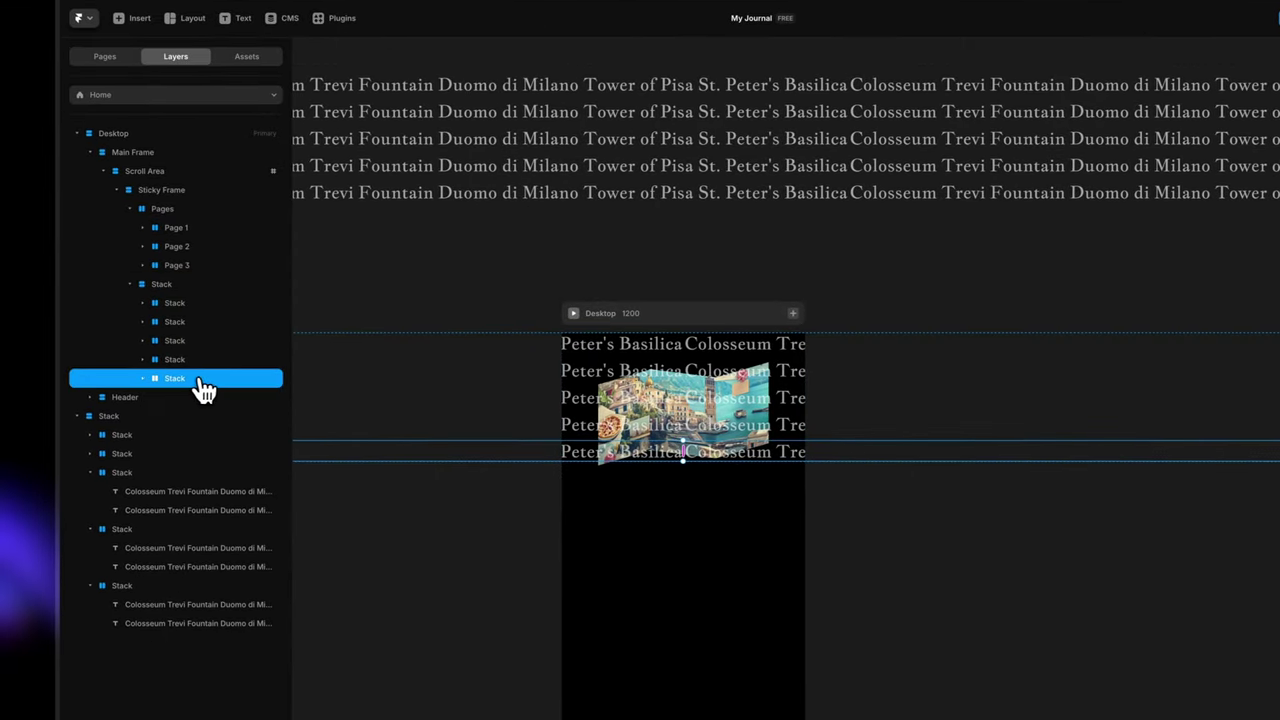
key(ctrl+d)
key(ctrl+d)
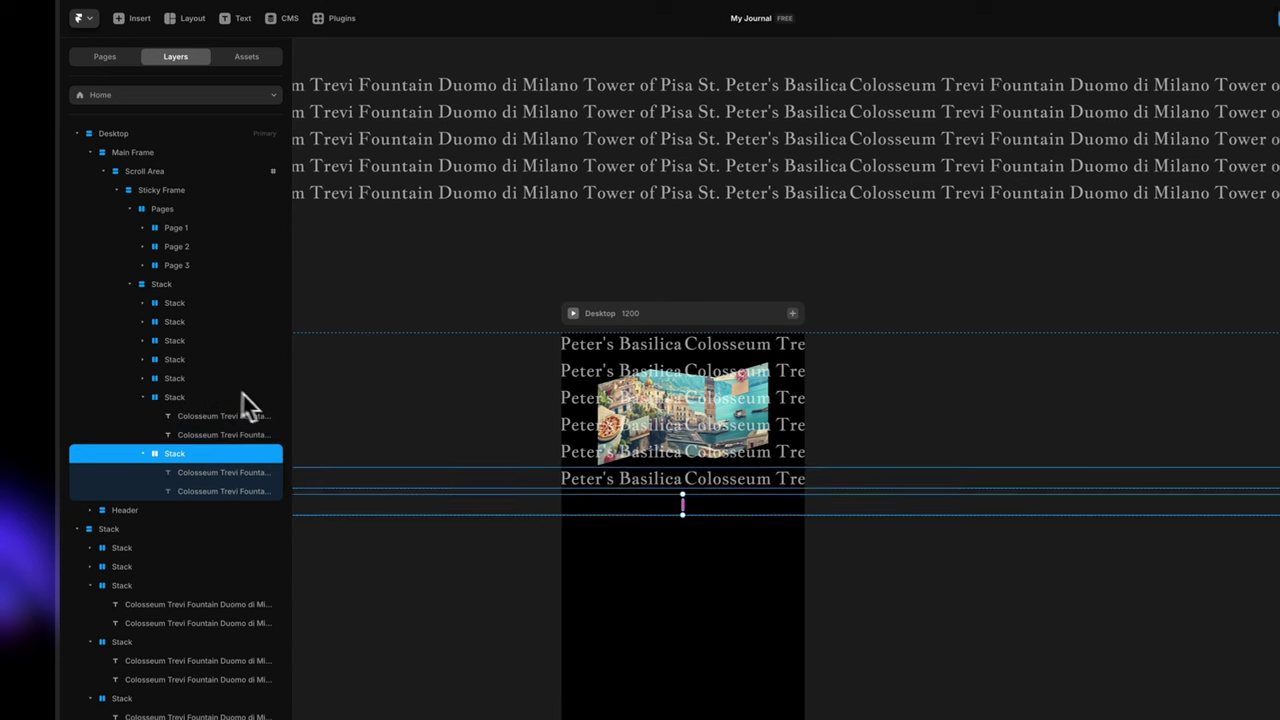
key(Delete)
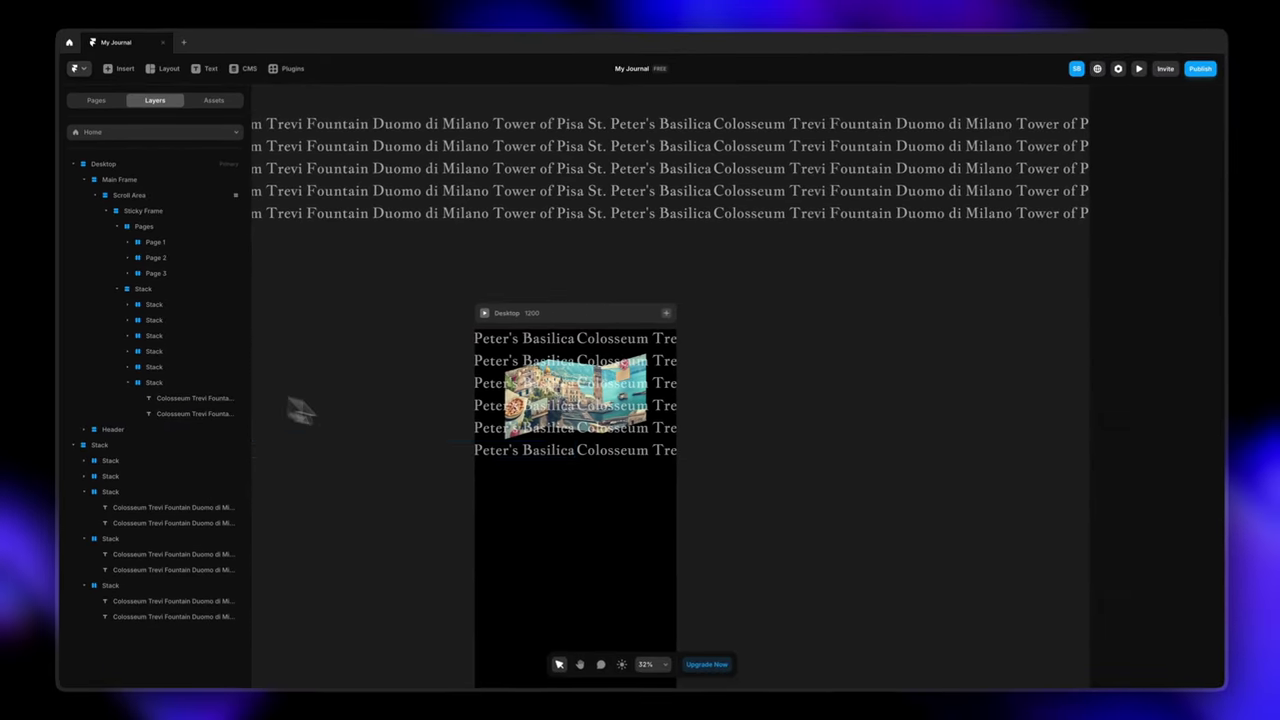
Rename the landmarks stack inside the Sticky Frame to "Text Layers"
scroll(777, 524, right, 1)
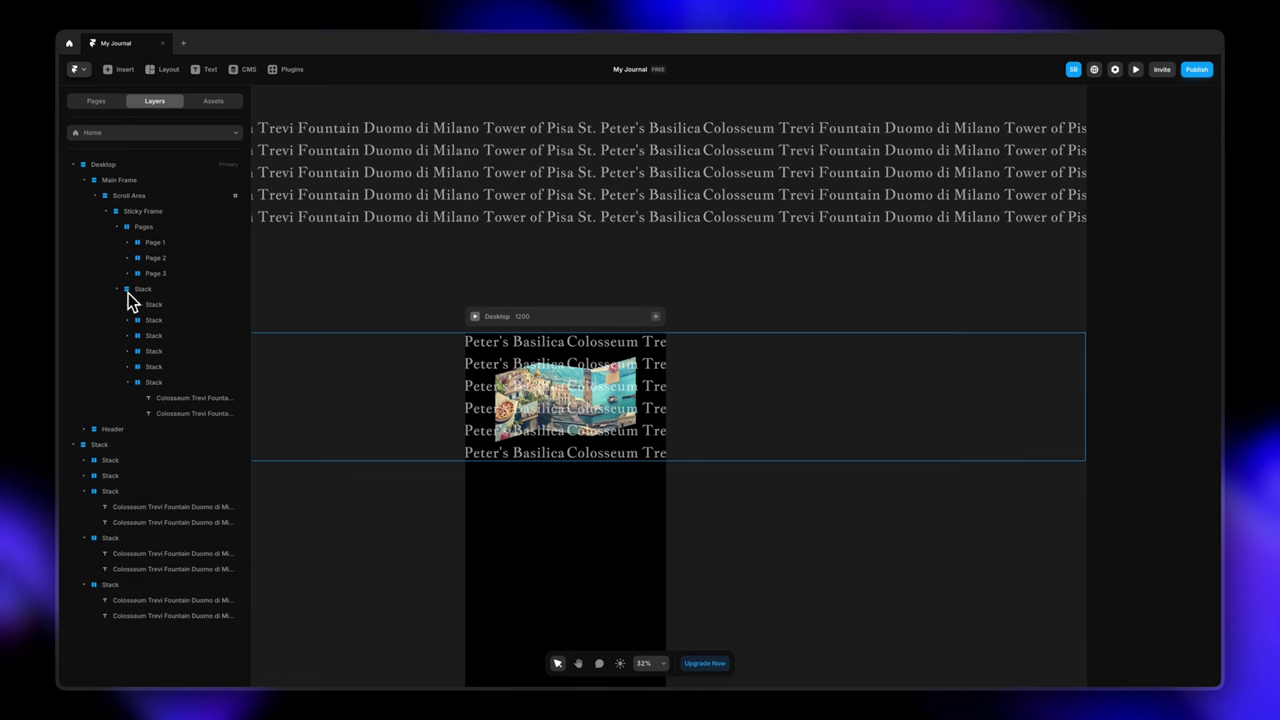
click(160, 291)
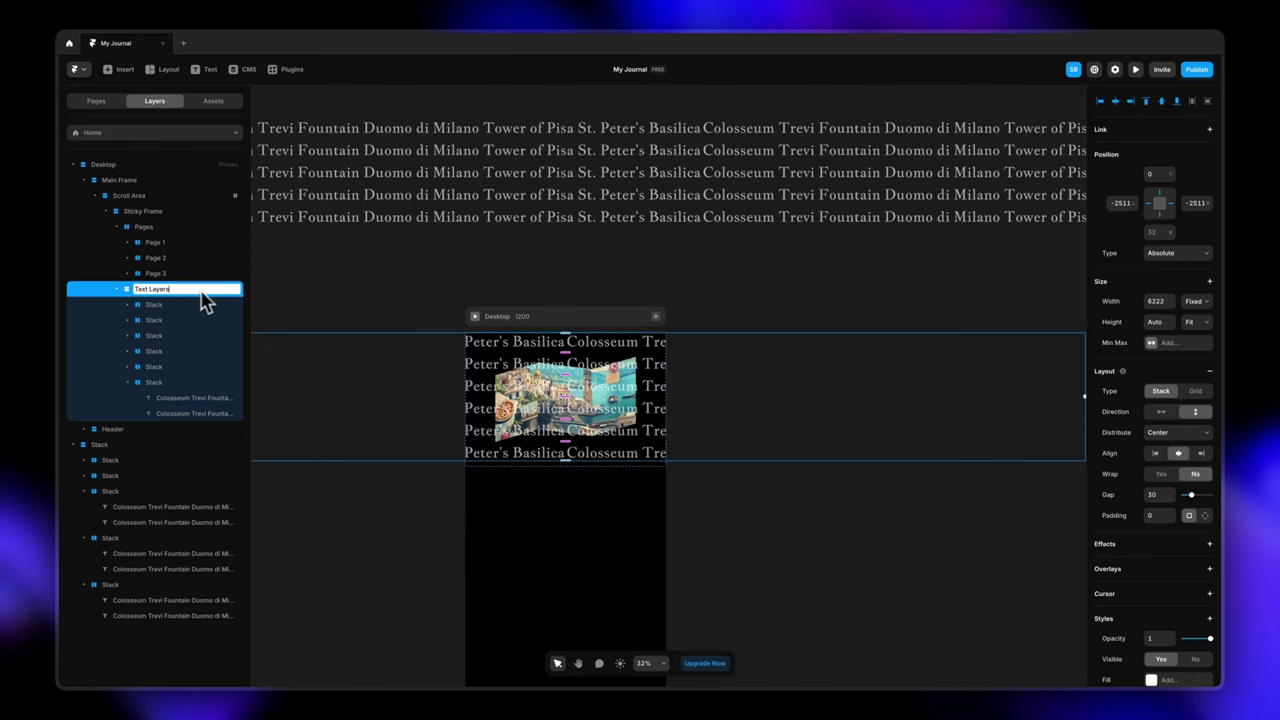
click(306, 294)
Delete the original landmarks stack that sits outside the Desktop frame
scroll(443, 223, down, 5)
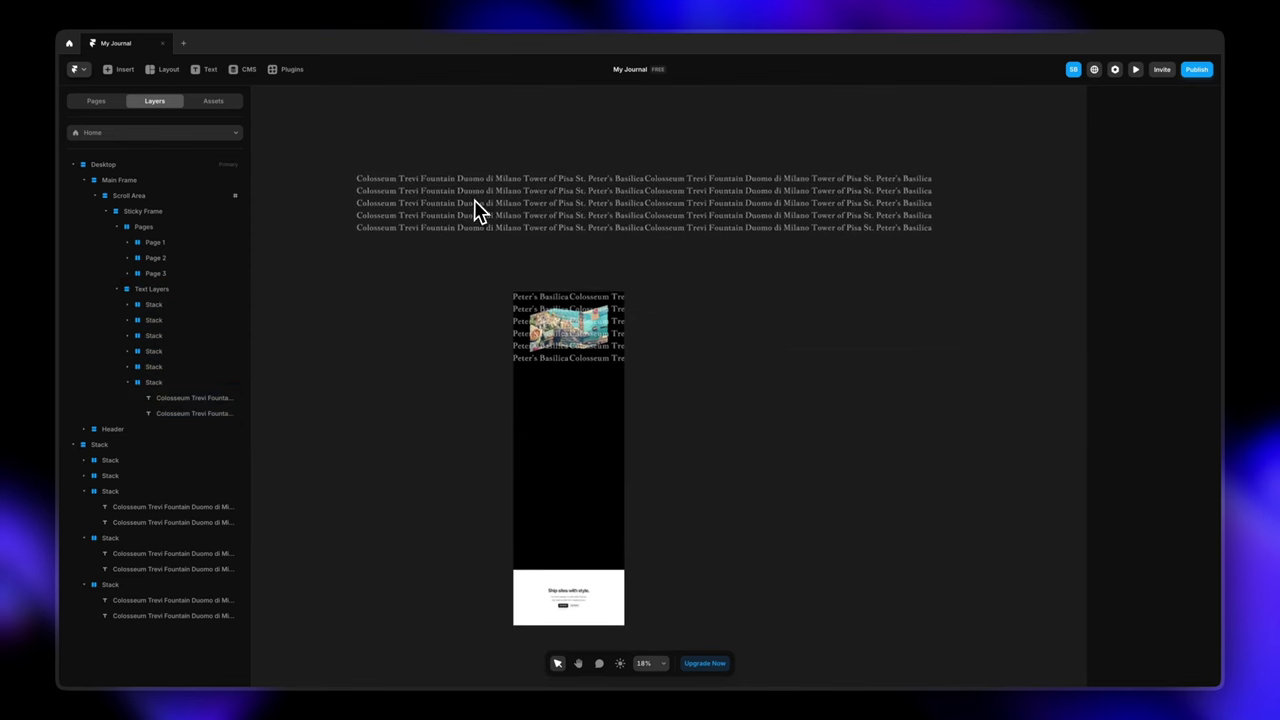
click(365, 182)
key(Delete)
scroll(600, 300, up, 3)
scroll(570, 345, up, 4)
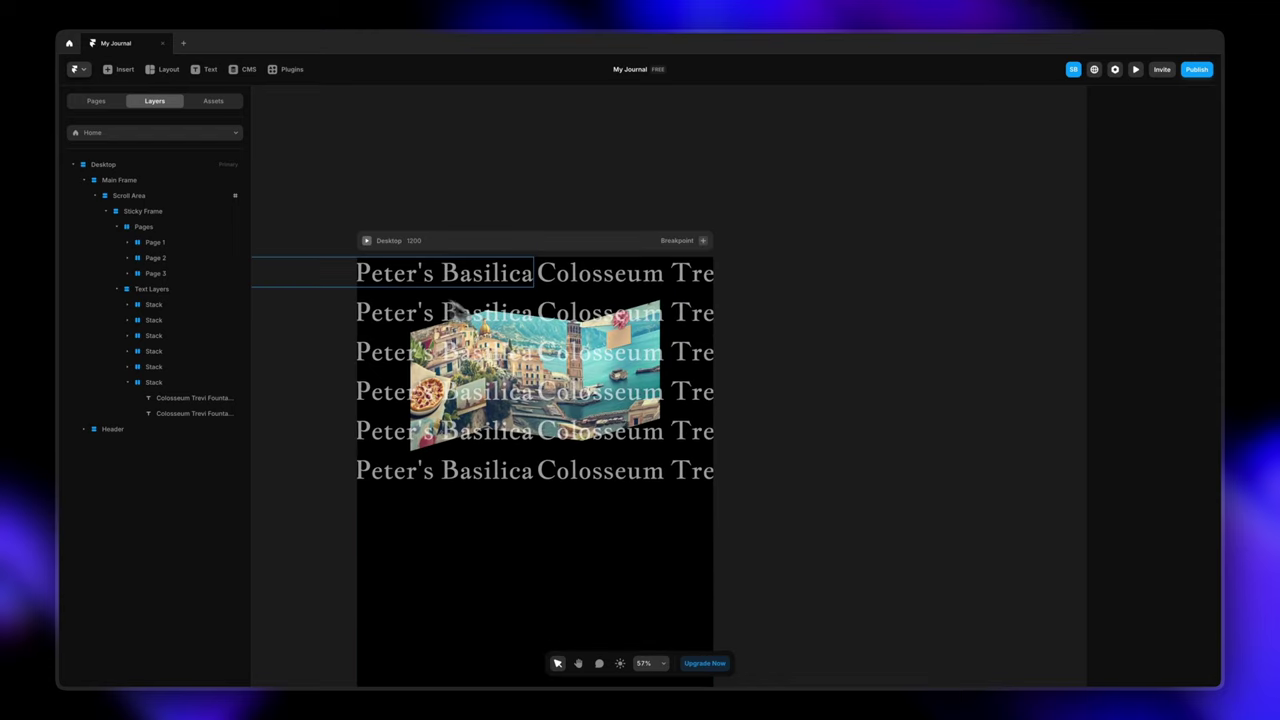
Collapse the Text Layers and Pages layers and give Pages a Z Index of 10
click(118, 290)
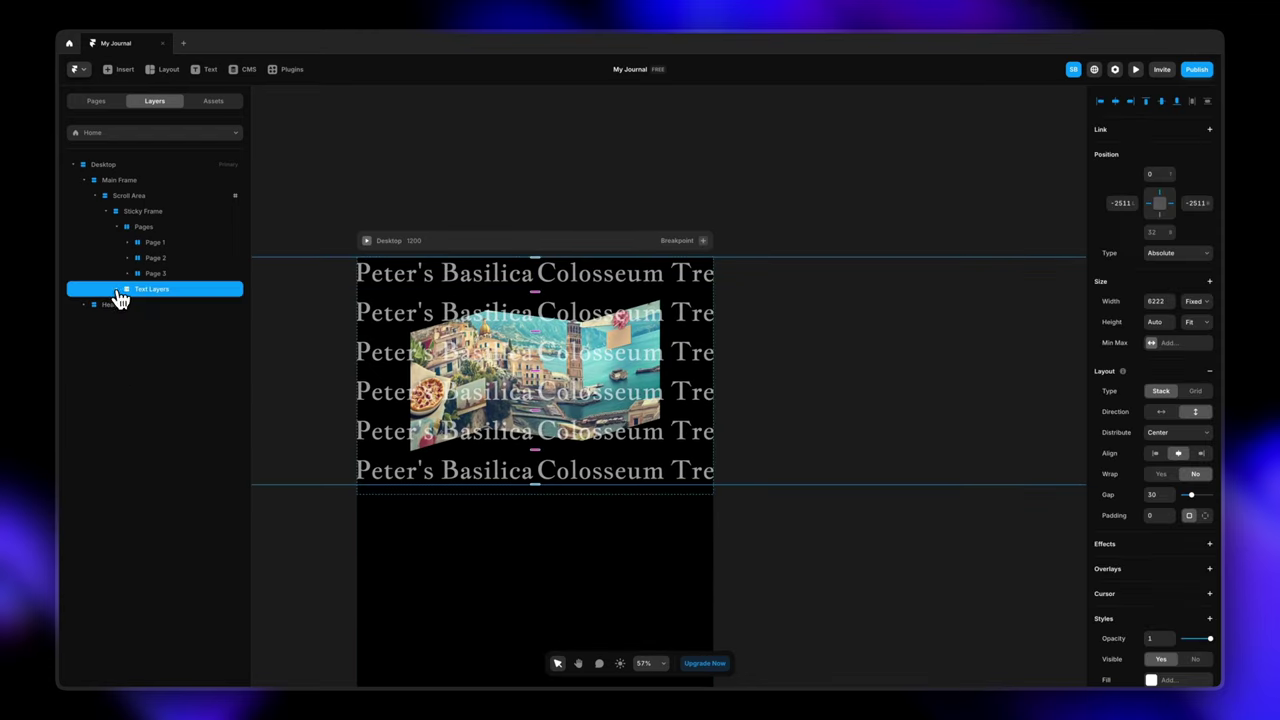
click(150, 229)
click(118, 227)
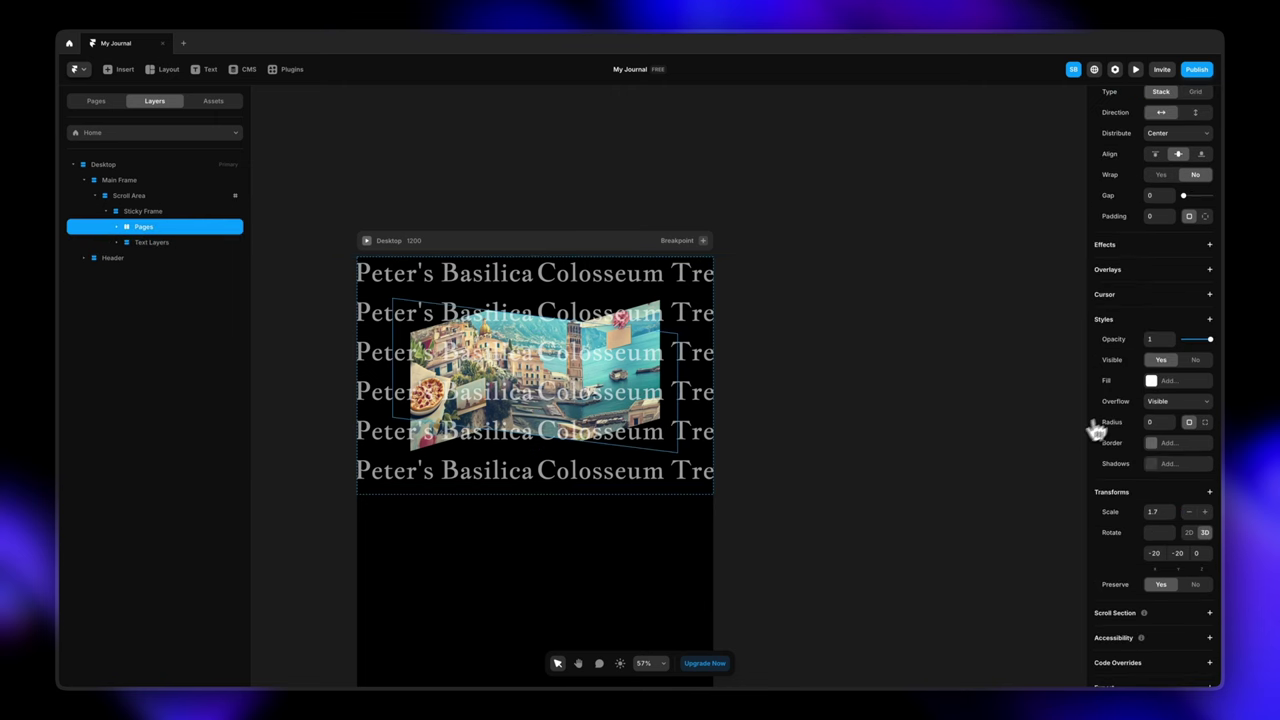
click(1209, 320)
click(1076, 508)
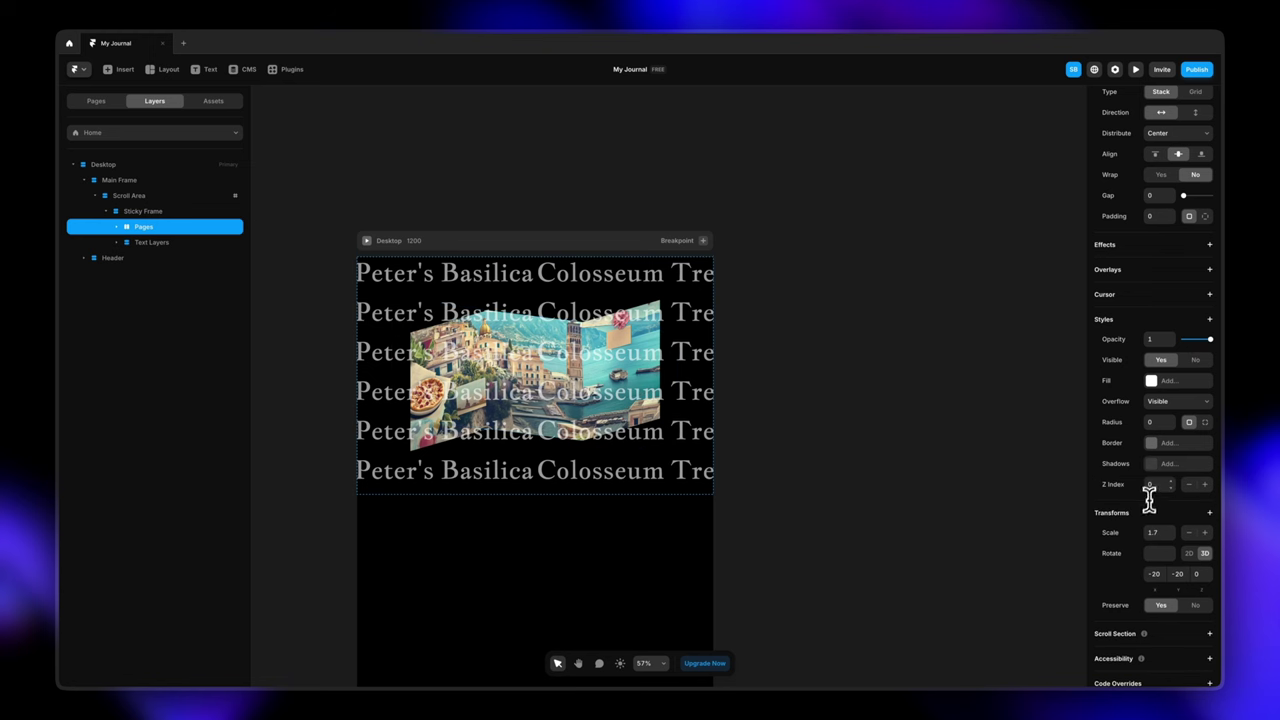
click(1156, 485)
text(10)
key(Return)
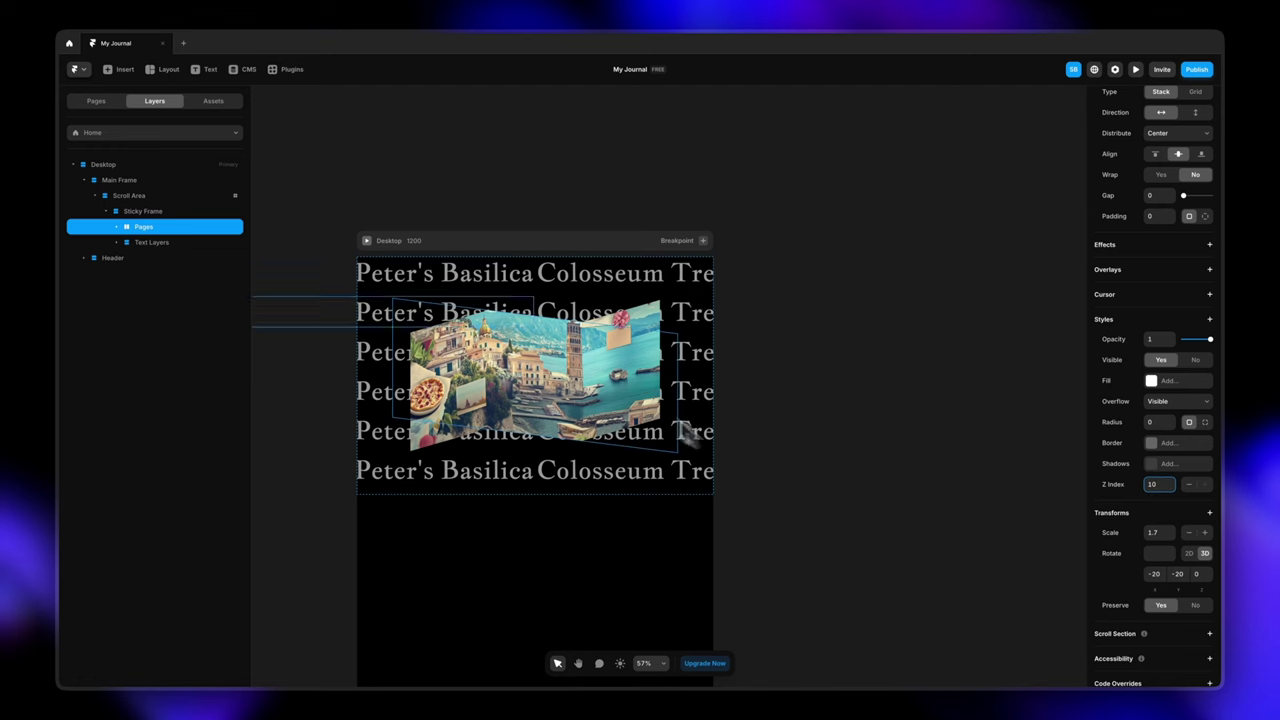
Lower the opacity of the Text Layers stack to 0.23
click(155, 243)
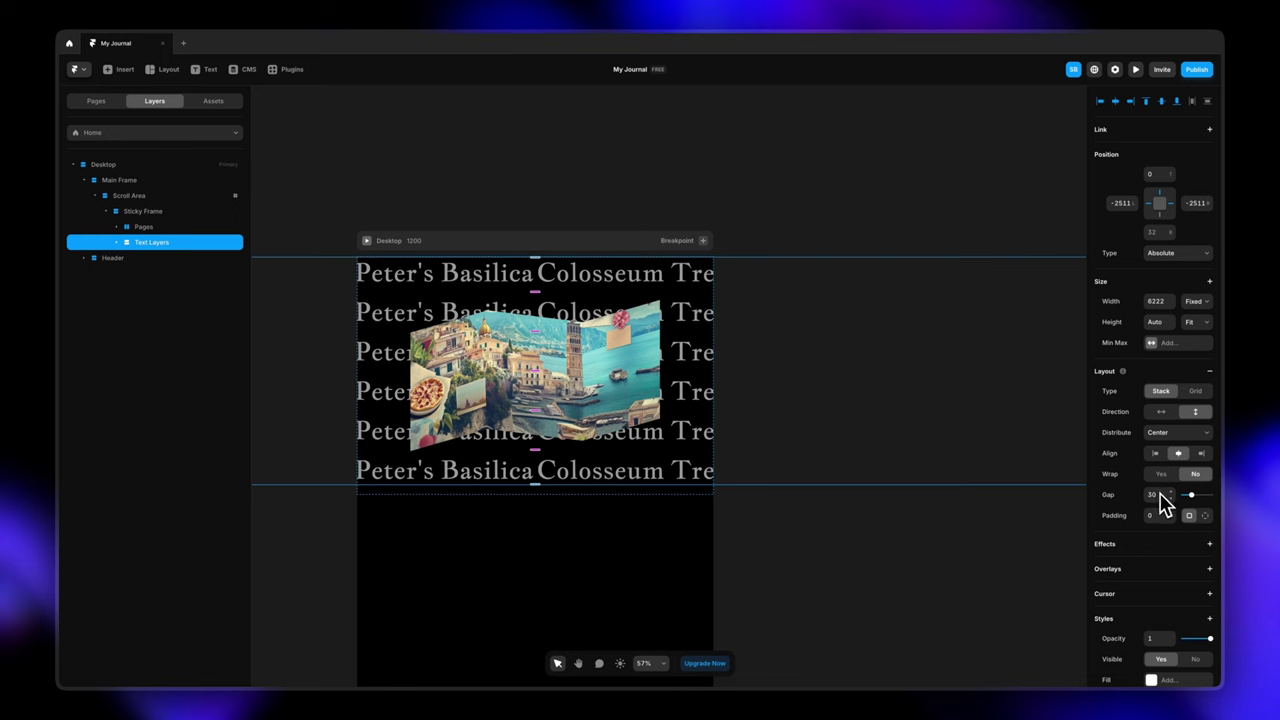
drag(1211, 640, 1189, 640)
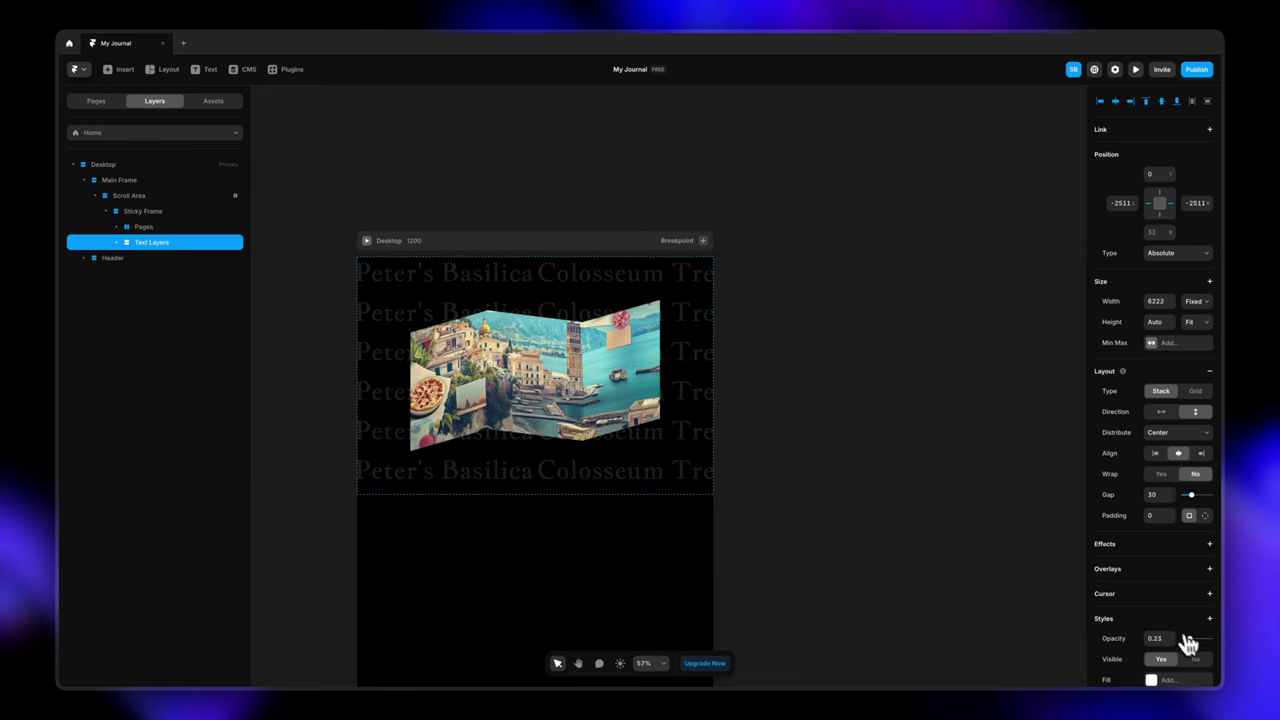
scroll(1150, 640, down, 2)
click(1153, 589)
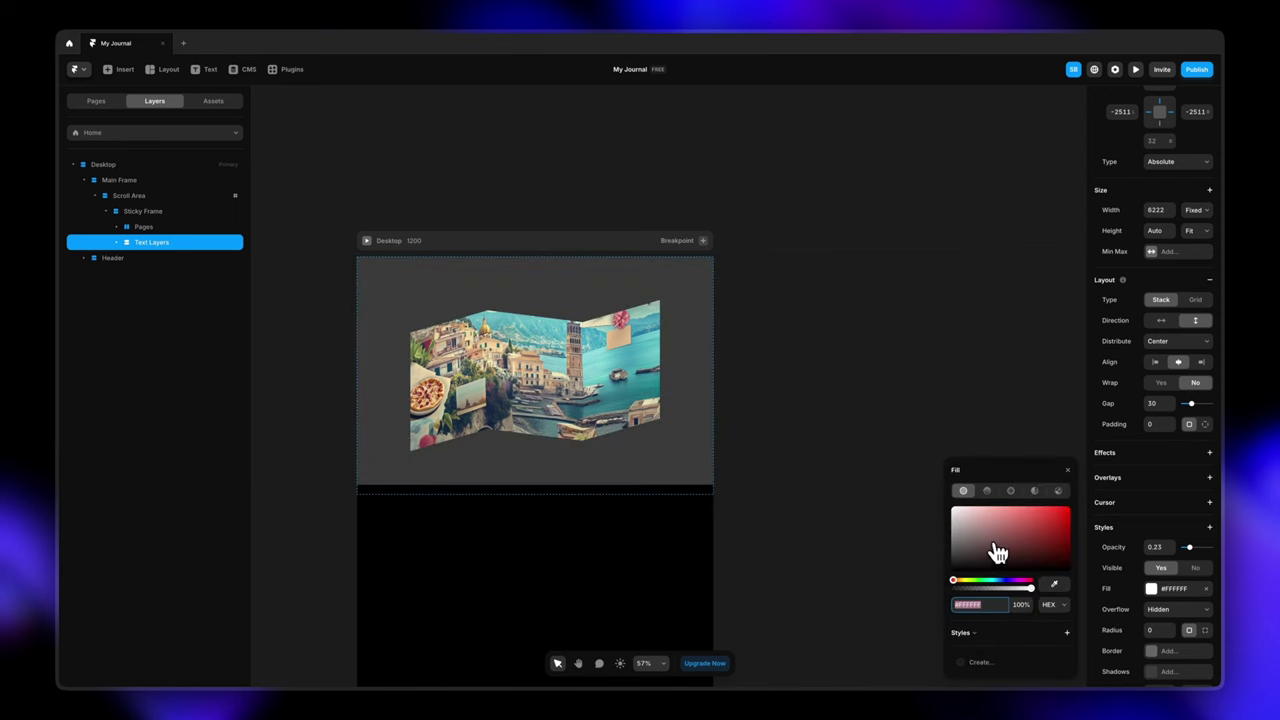
key(ctrl+z)
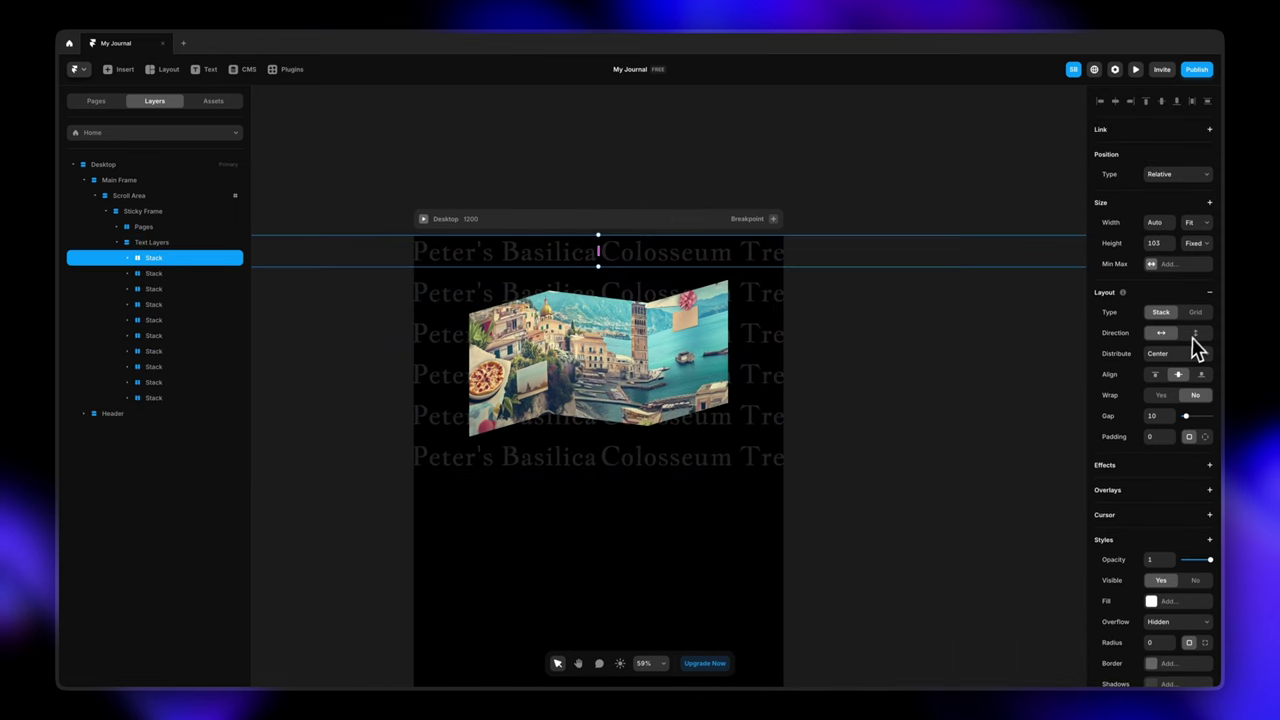
Add a Scroll Transform effect to the first stack in Text Layers, triggered by Section in View, and choose its section
click(1209, 466)
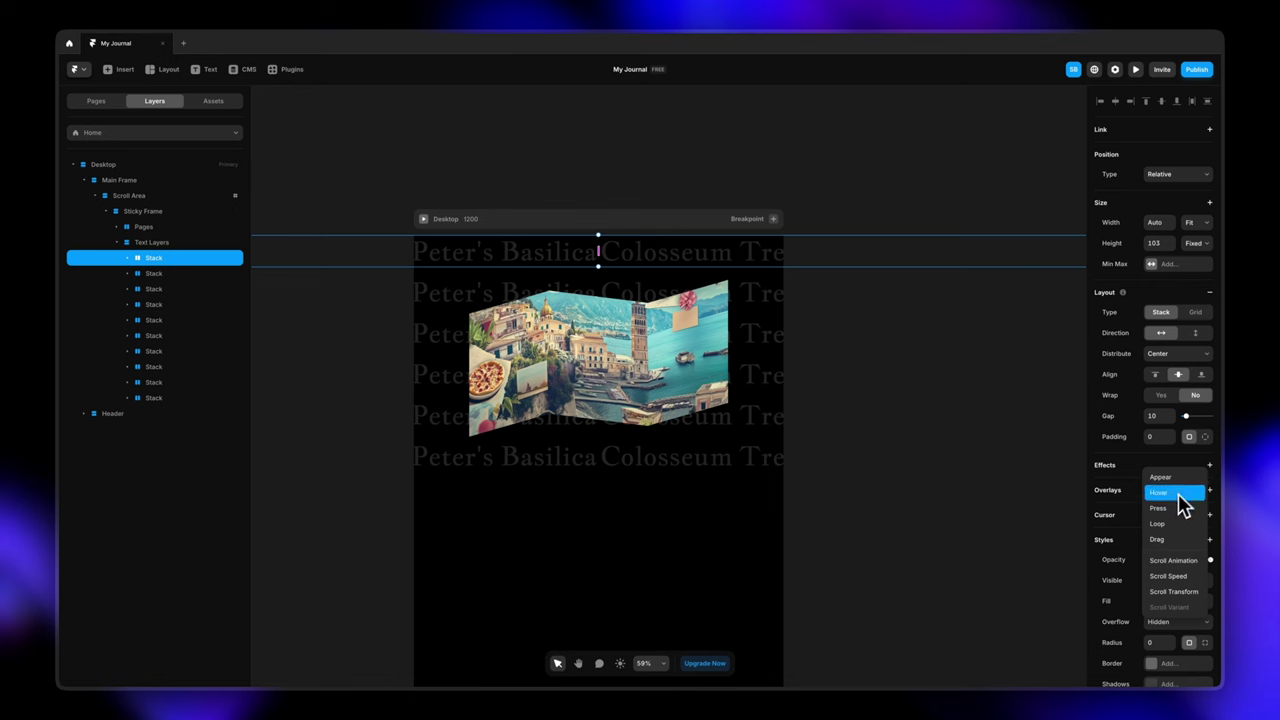
click(1178, 594)
click(1040, 515)
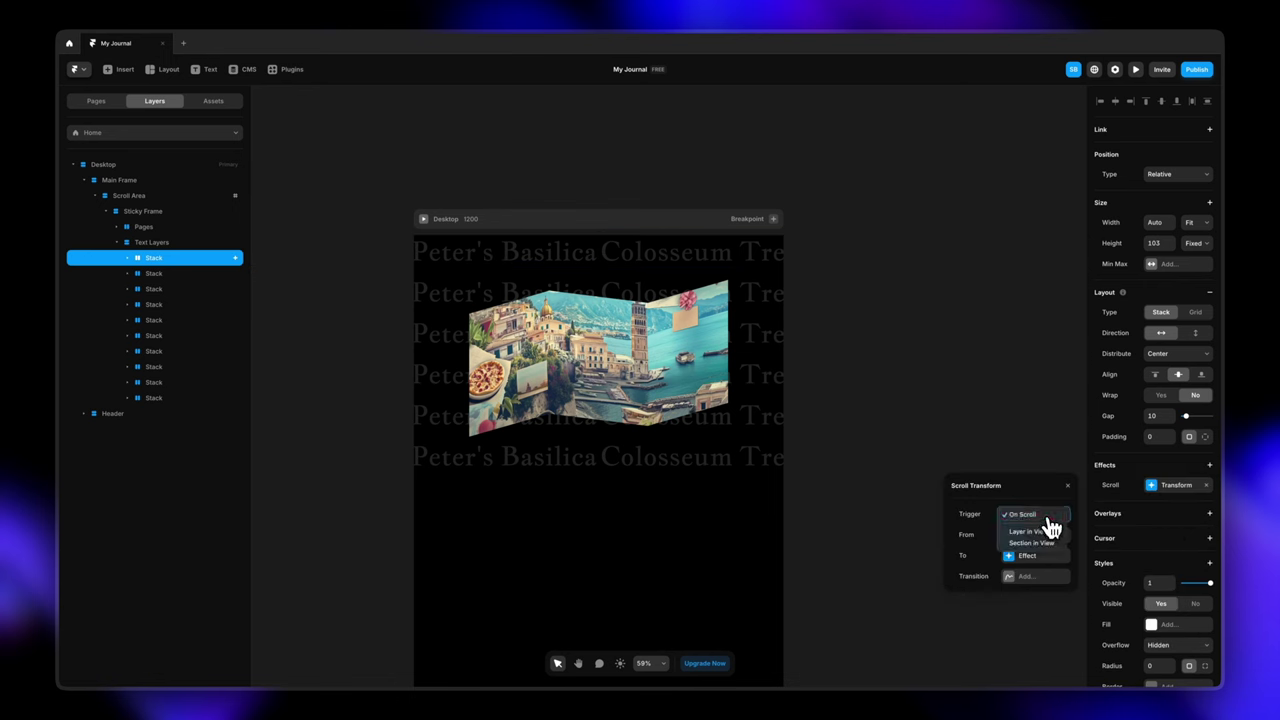
click(1040, 543)
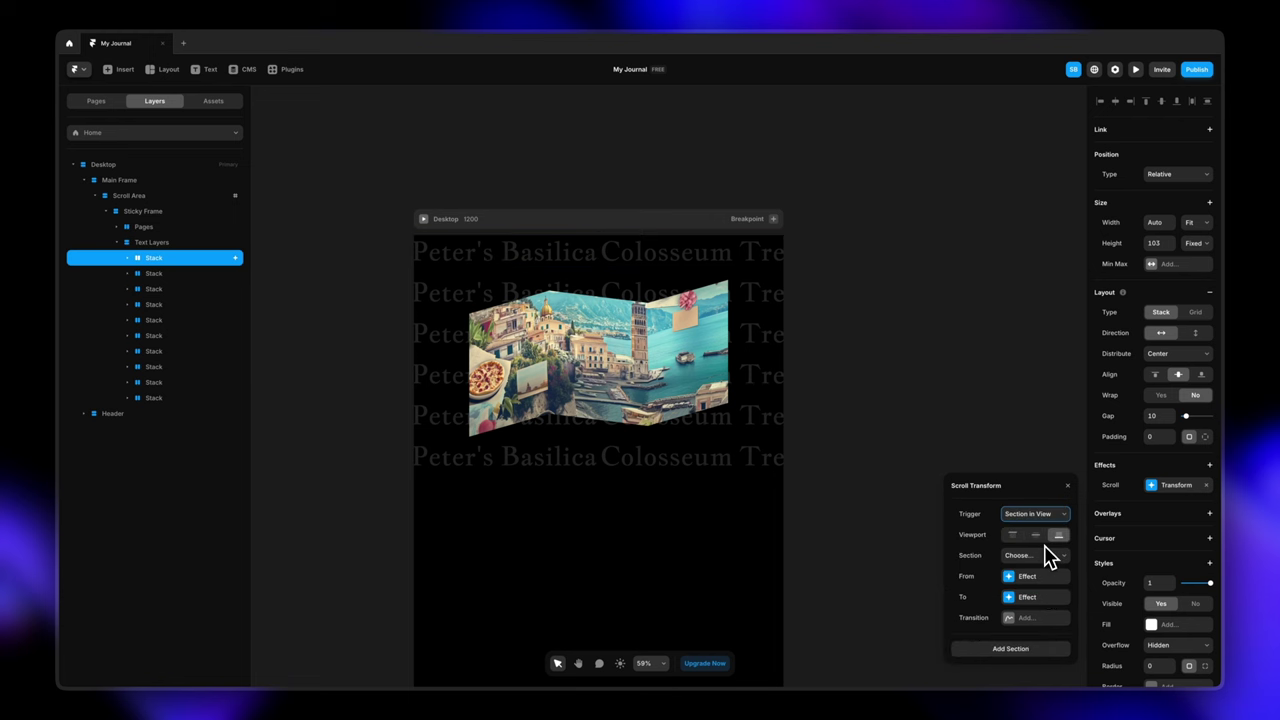
click(1012, 558)
click(1024, 577)
Set the From state of the first stack's scroll transform to full opacity and scale
click(1012, 580)
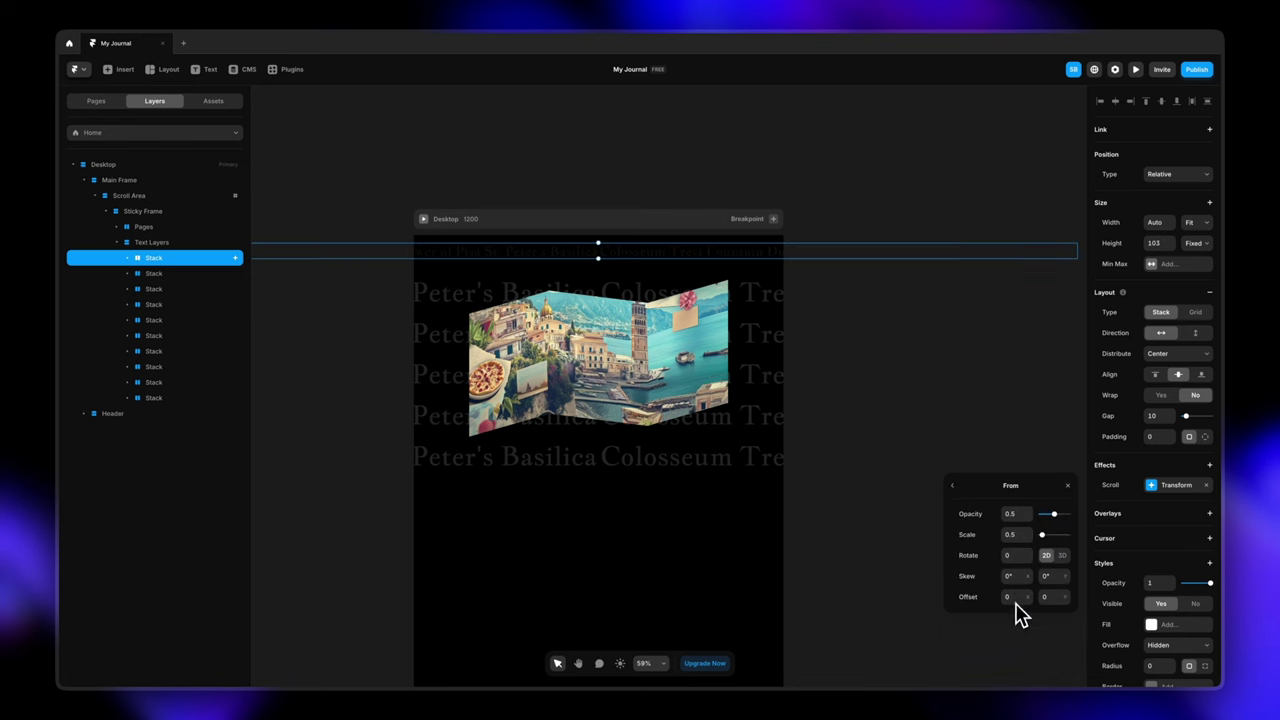
click(1014, 534)
click(952, 486)
Set the To state's horizontal offset to 800 in the first stack's scroll transform
click(1034, 597)
click(1015, 606)
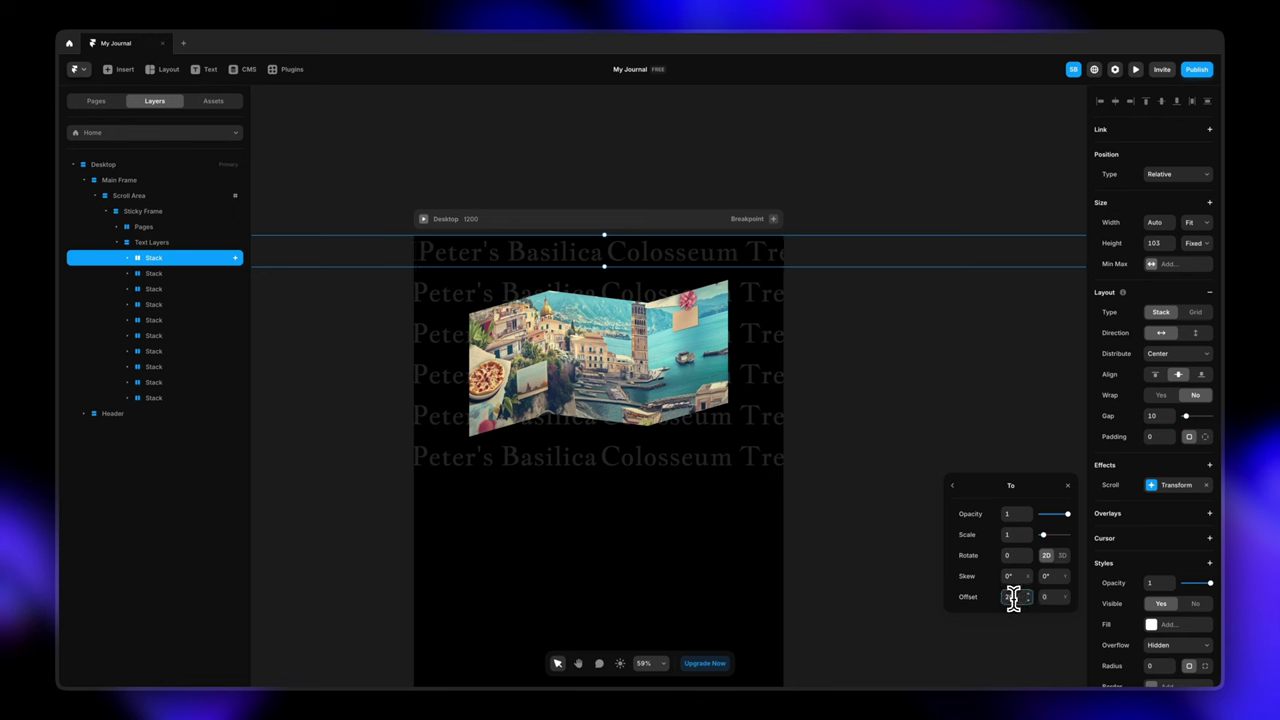
text(100)
key(shift+Up)
key(shift+Up)
key(shift+Up)
key(shift+Up)
key(shift+Up)
key(shift+Up)
key(shift+Up)
key(shift+Up)
key(shift+Up)
key(shift+Up)
key(shift+Up)
key(shift+Up)
key(shift+Up)
key(shift+Up)
key(shift+Up)
key(shift+Up)
key(shift+Up)
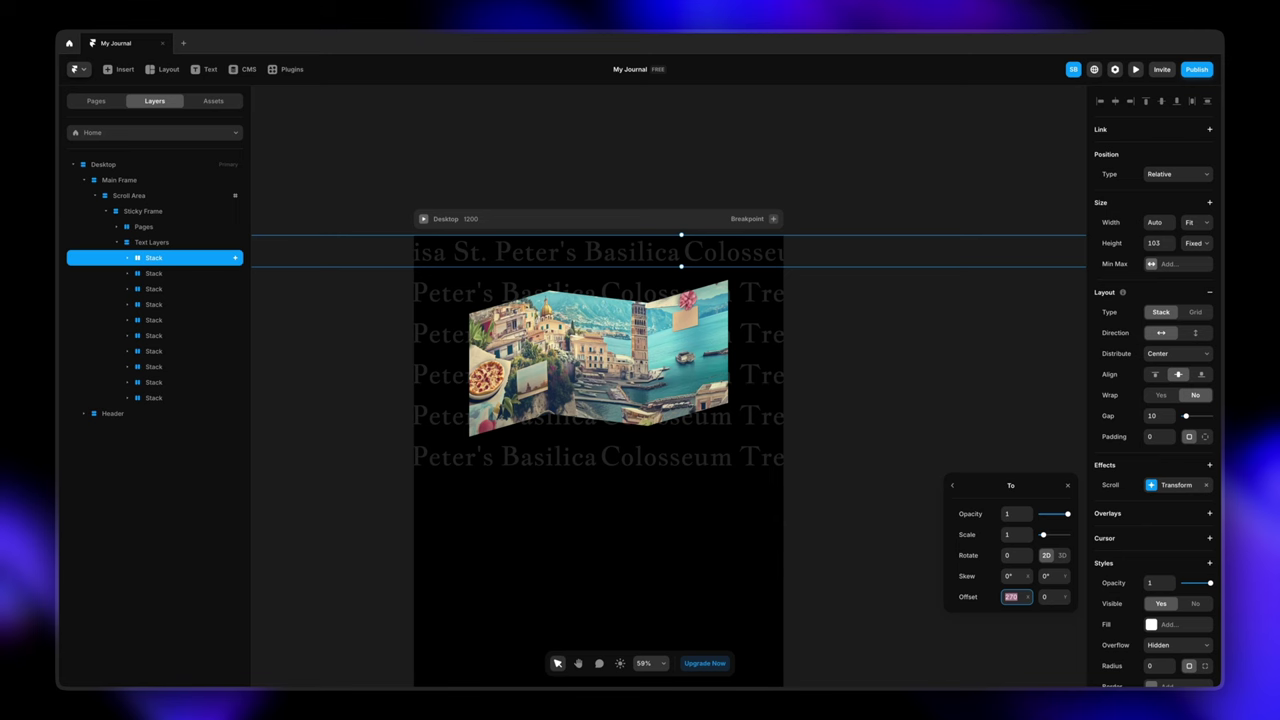
text(500)
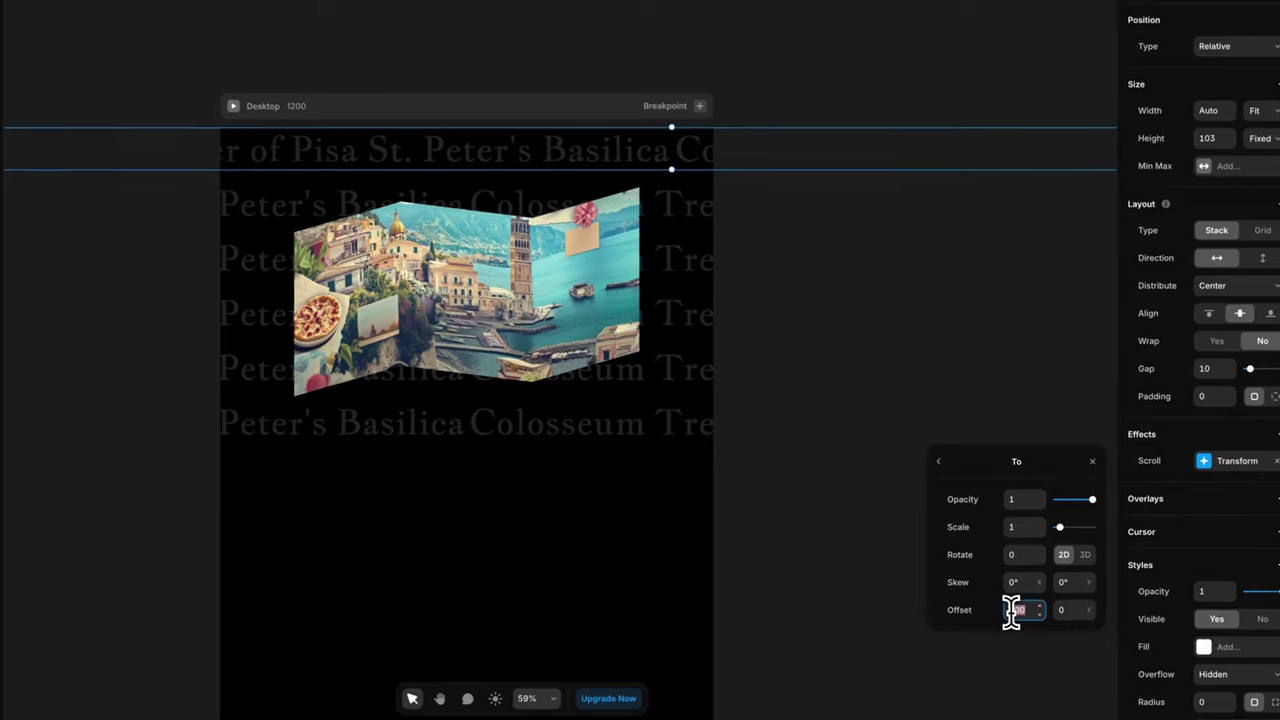
key(shift+Up)
key(shift+Up)
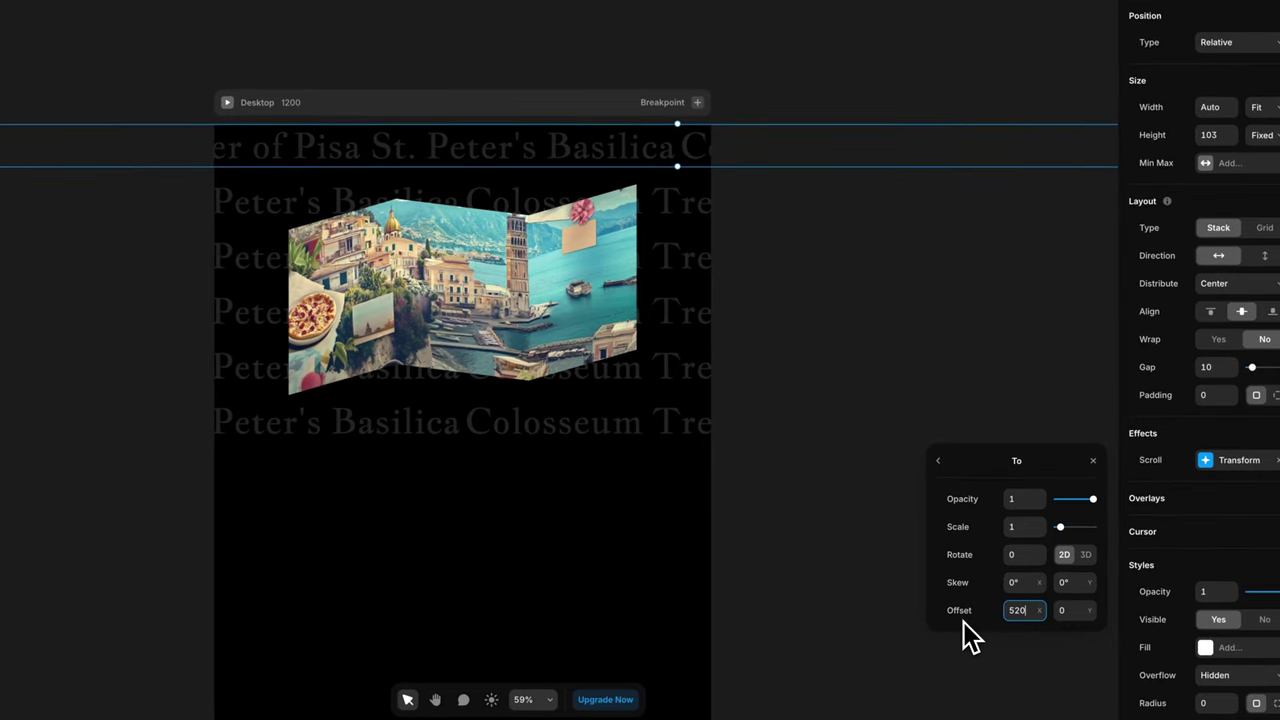
key(shift+Up)
key(shift+Up)
key(shift+Up)
key(shift+Up)
key(shift+Up)
key(shift+Up)
key(shift+Up)
key(shift+Up)
key(shift+Up)
key(shift+Up)
key(shift+Up)
key(shift+Up)
key(shift+Up)
key(shift+Up)
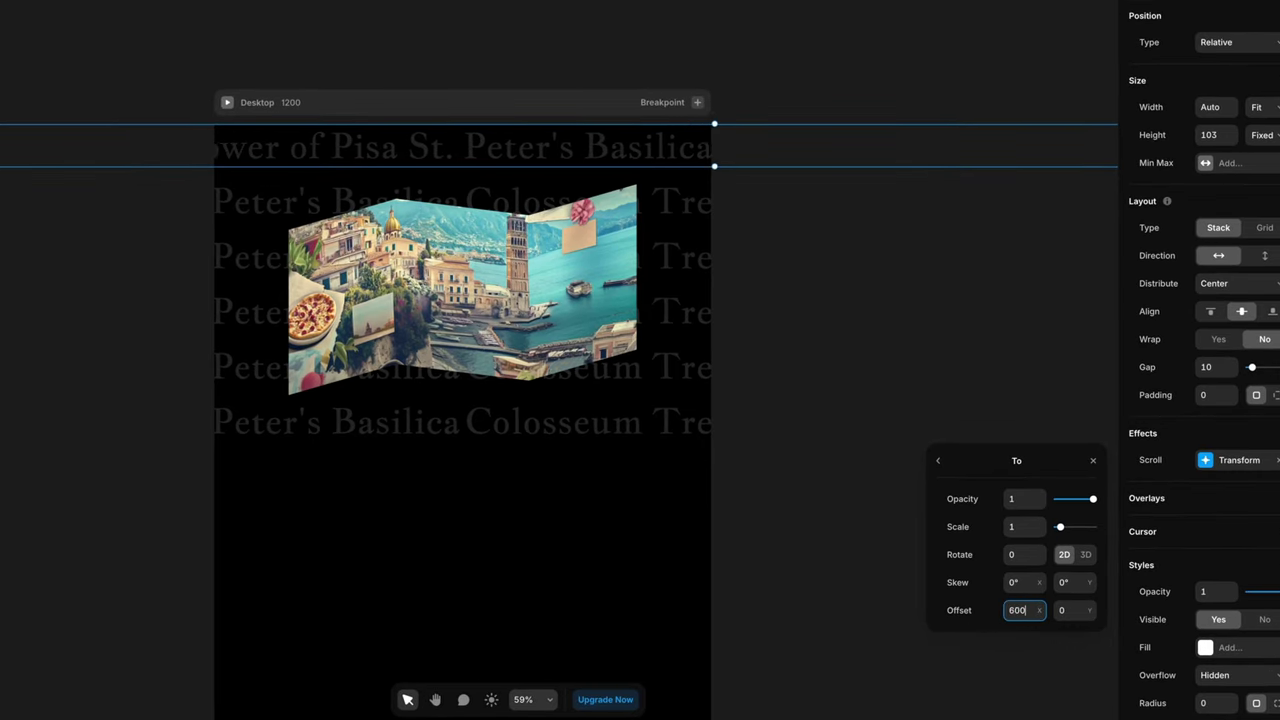
key(shift+Up)
key(shift+Up)
key(shift+Up)
key(shift+Up)
key(shift+Up)
key(shift+Up)
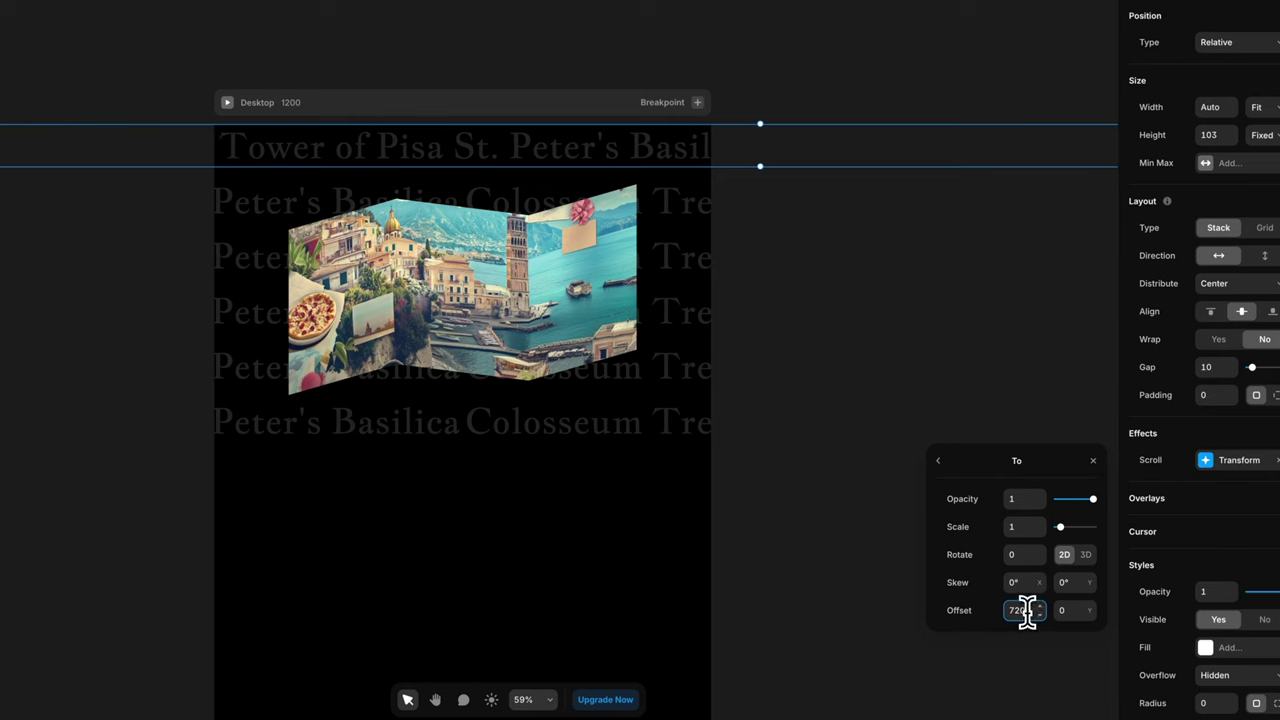
key(Return)
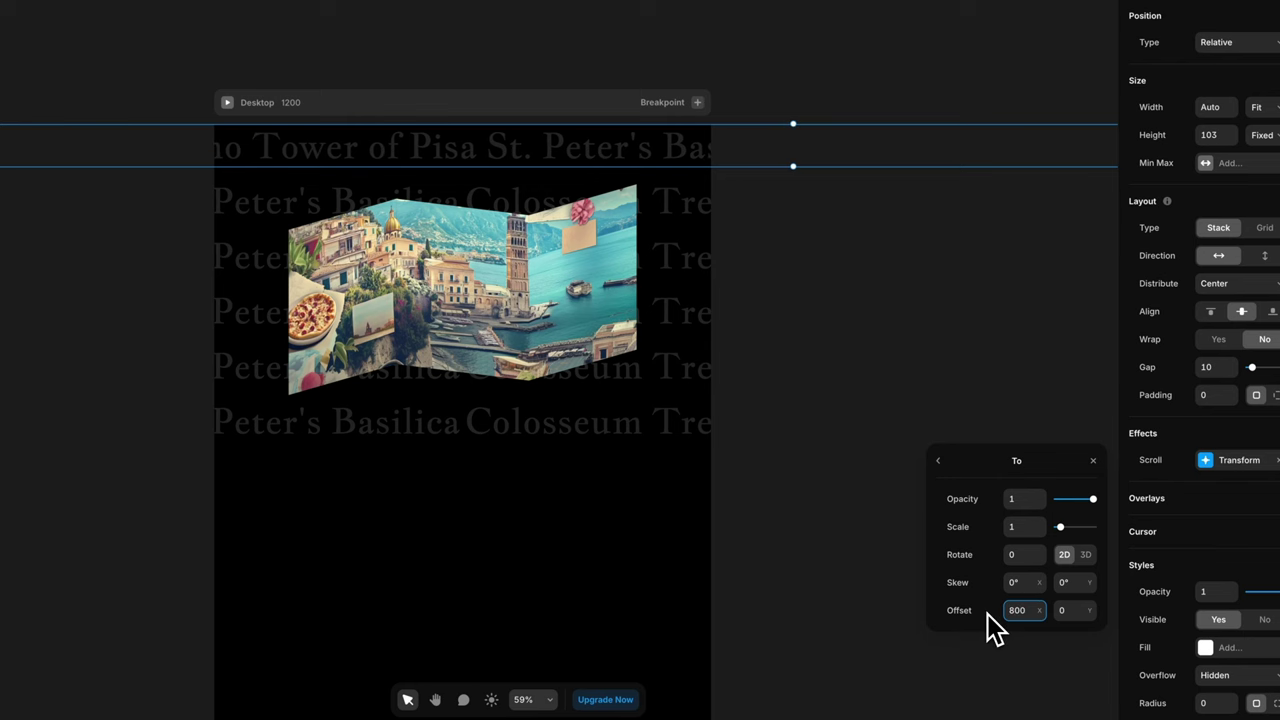
click(863, 299)
Copy the effects of the first stack in Text Layers
click(140, 278)
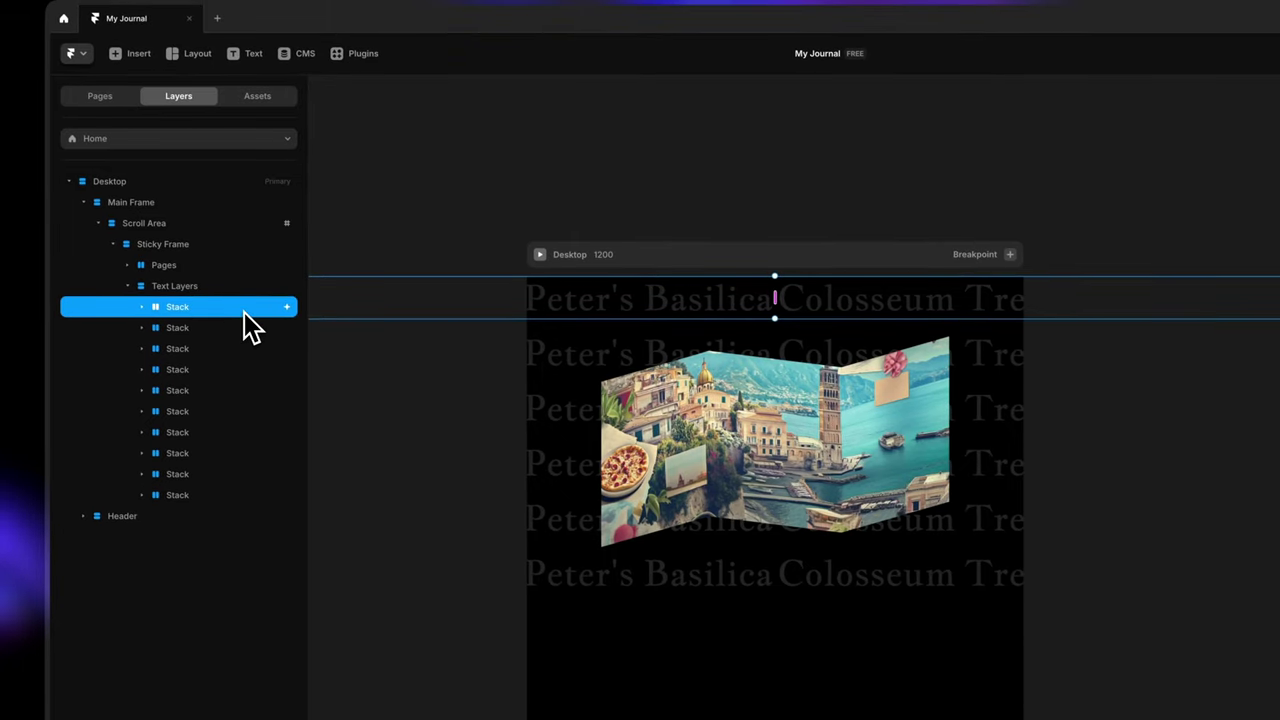
key(ctrl+k)
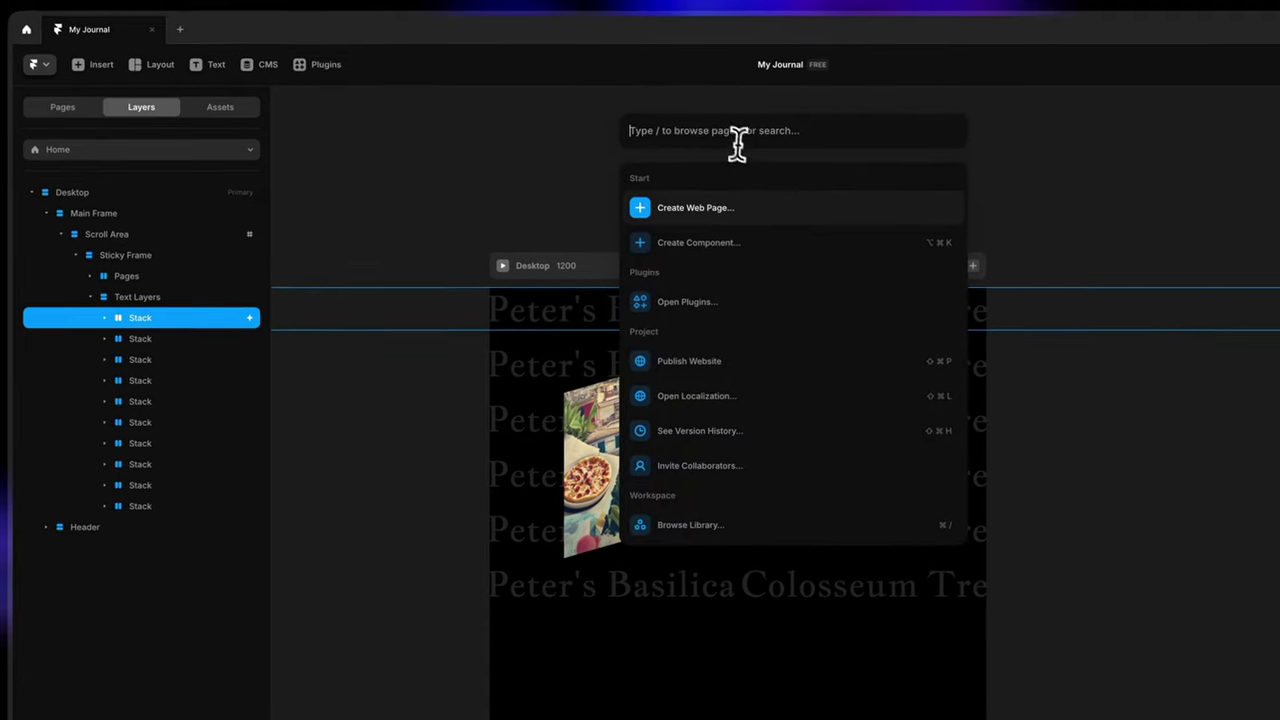
text(cop)
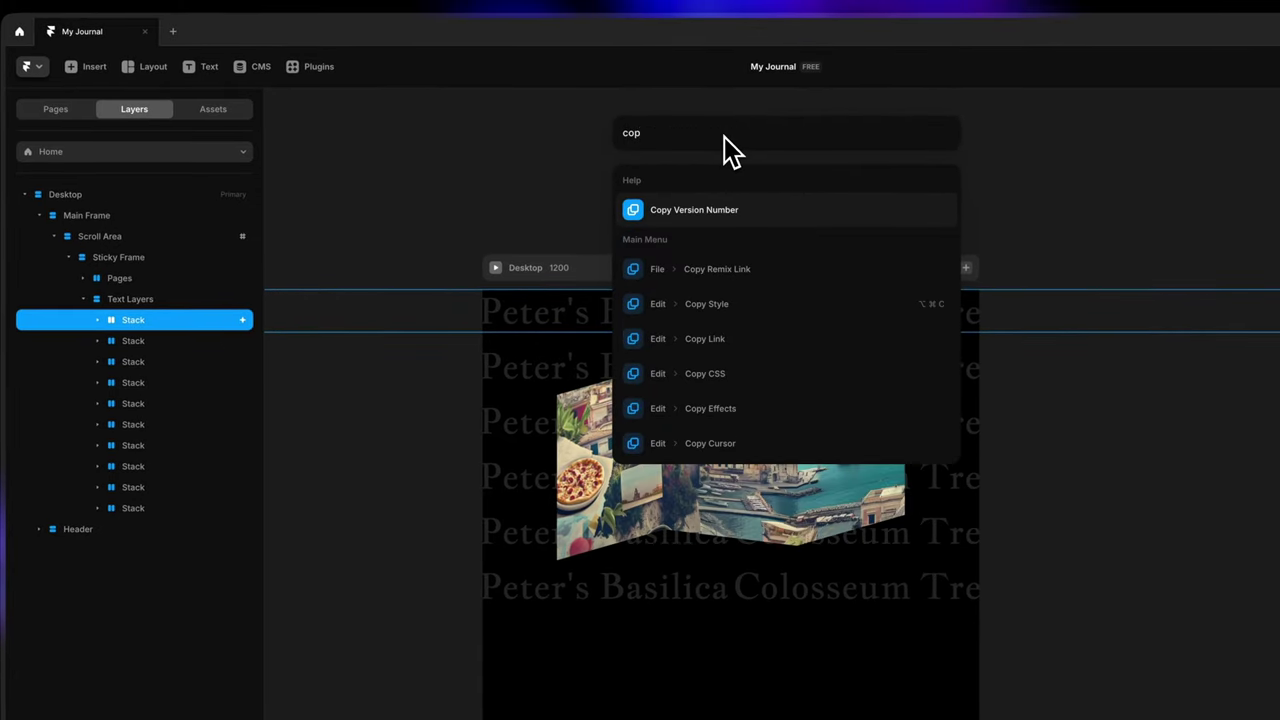
click(736, 380)
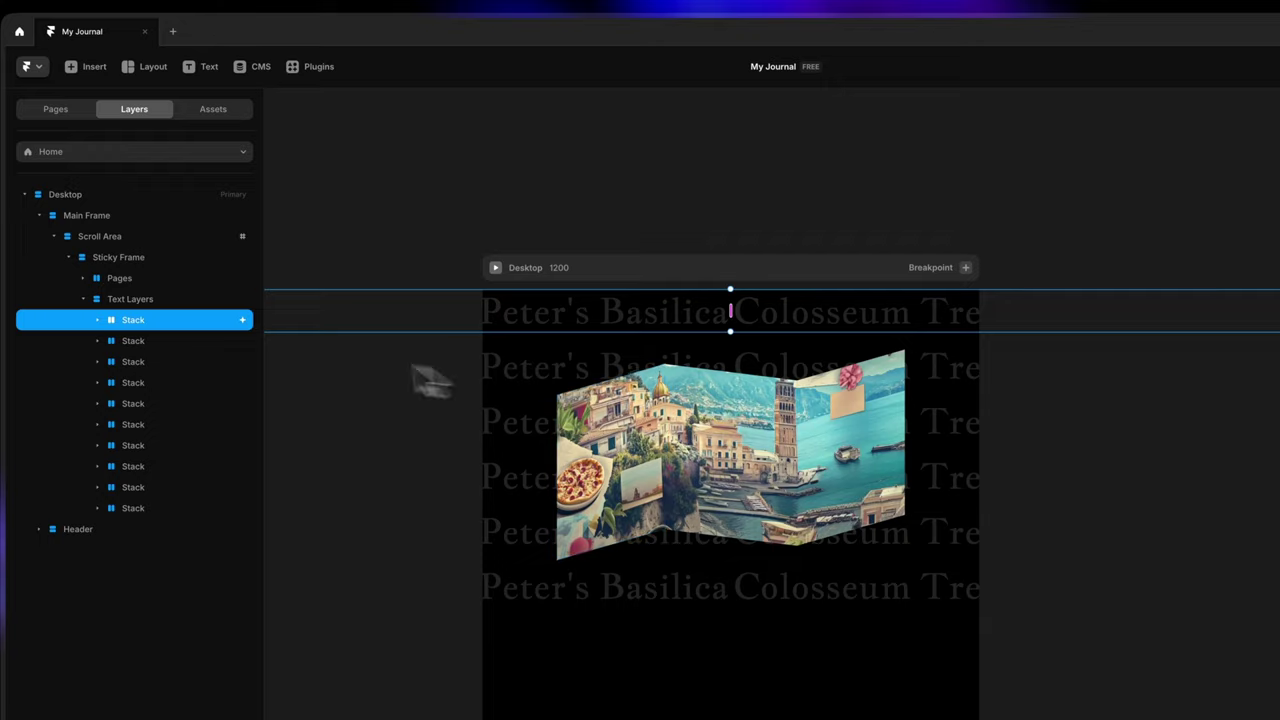
Paste the copied effects onto the other nine stacks in Text Layers
click(172, 344)
click(137, 319)
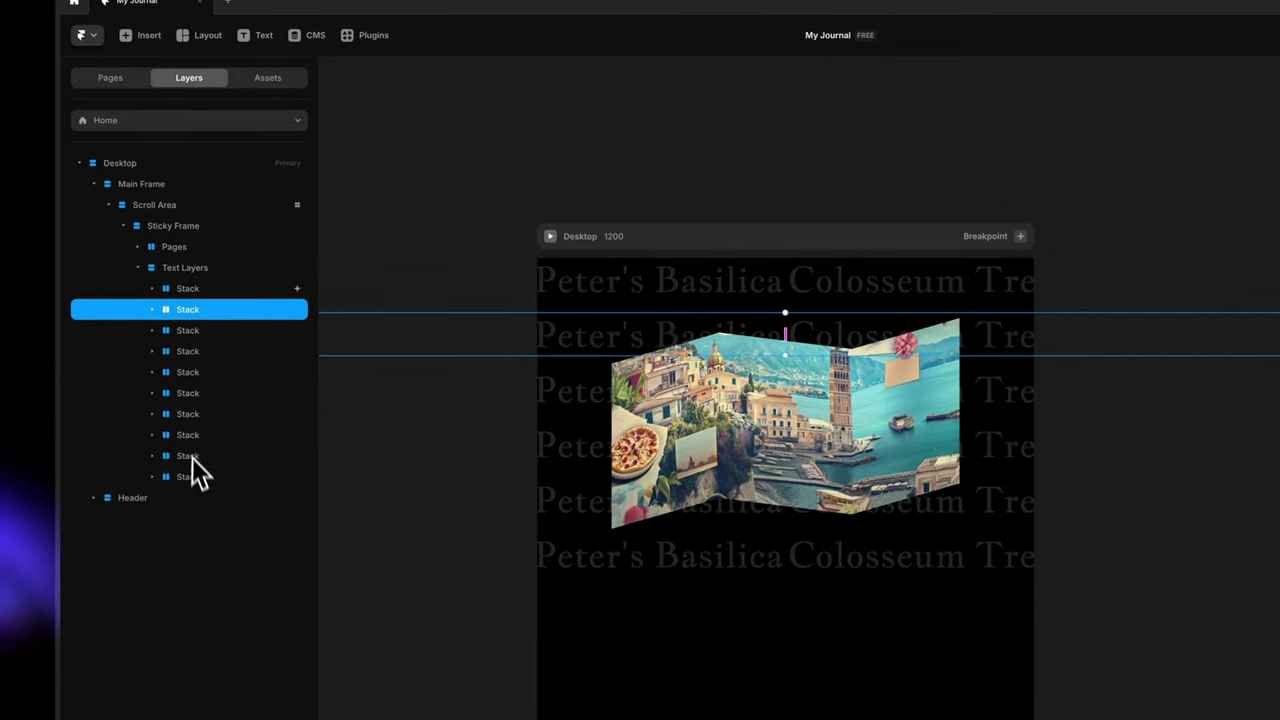
shift+click(195, 478)
key(super+k)
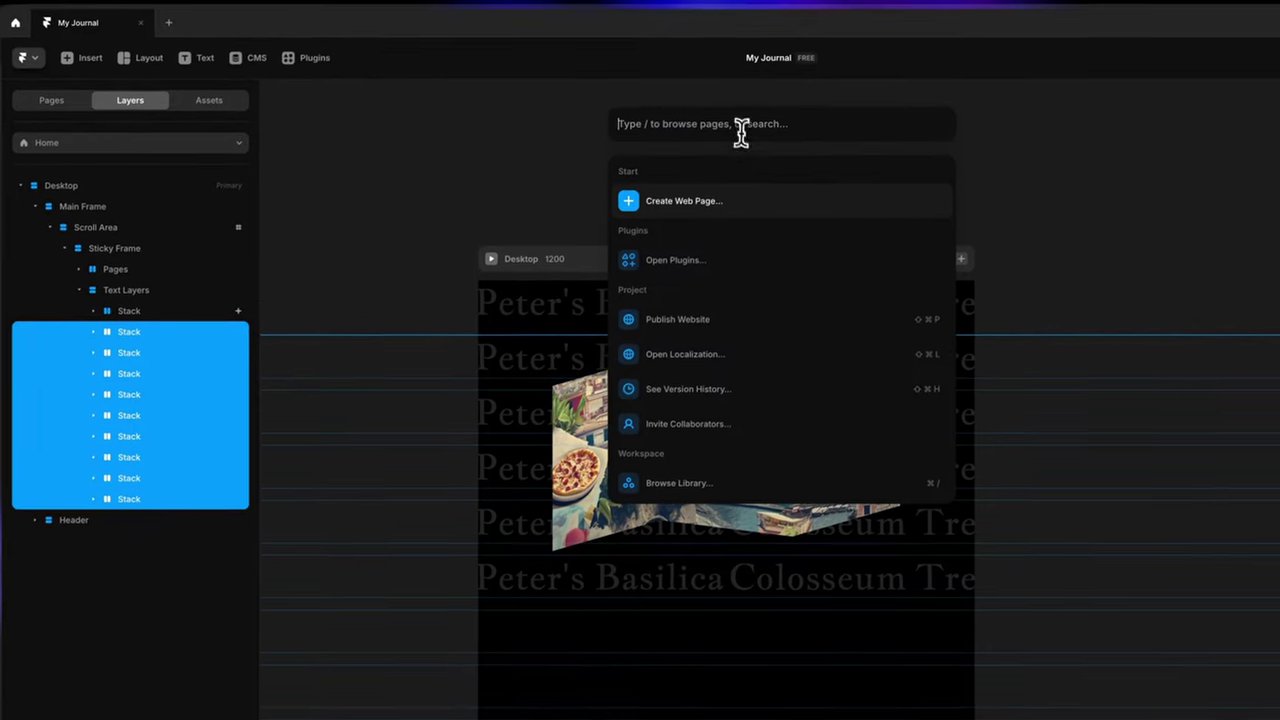
text(paste)
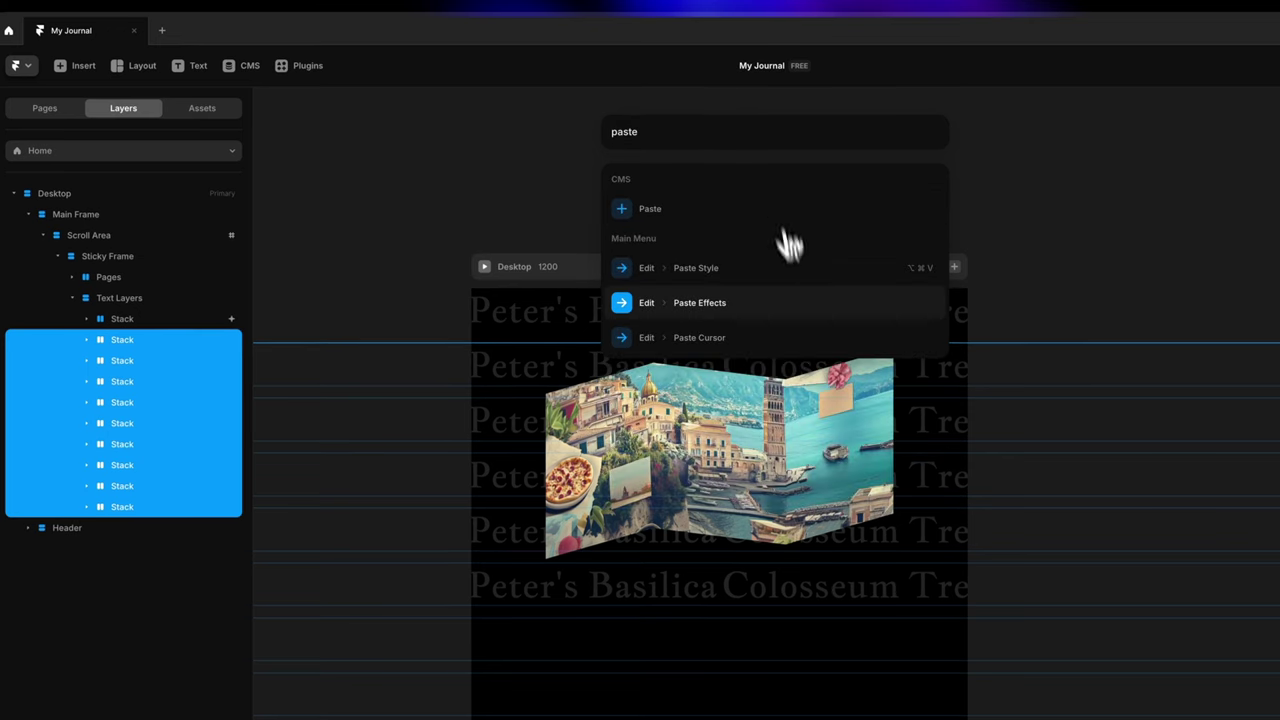
click(735, 320)
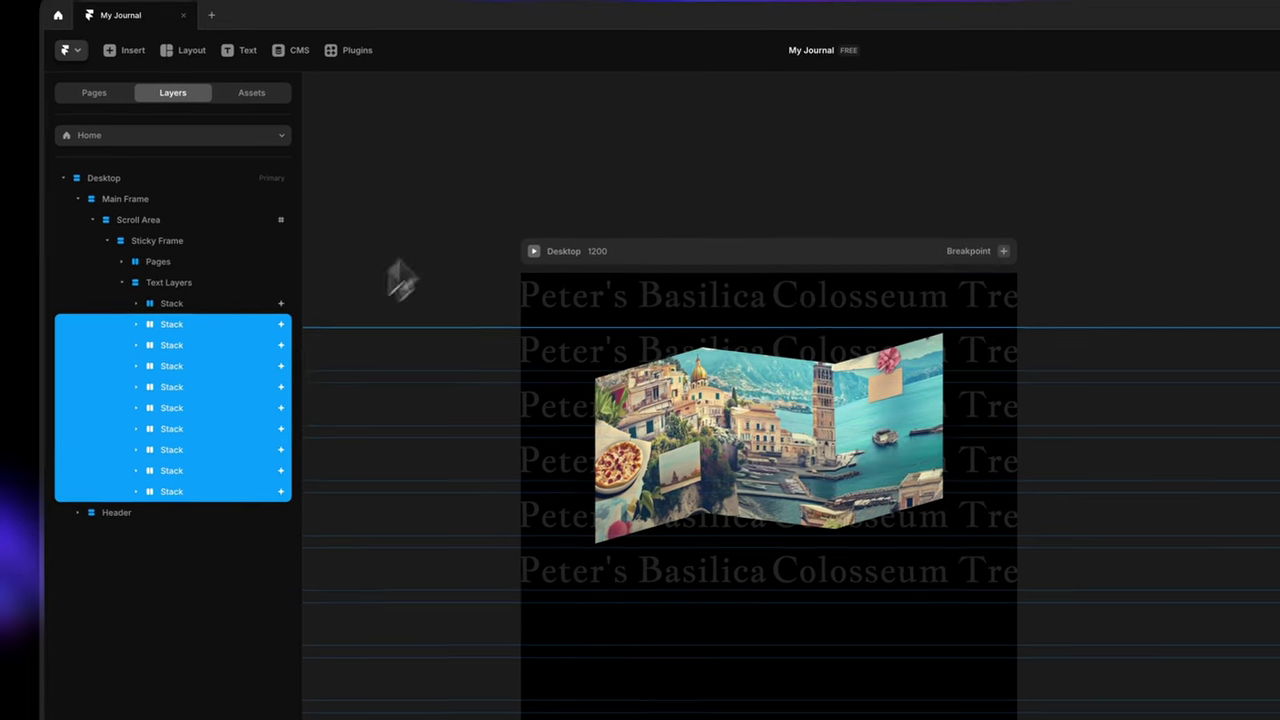
click(400, 245)
Set the To state's horizontal offset to -800 in the second stack's scroll transform
click(223, 330)
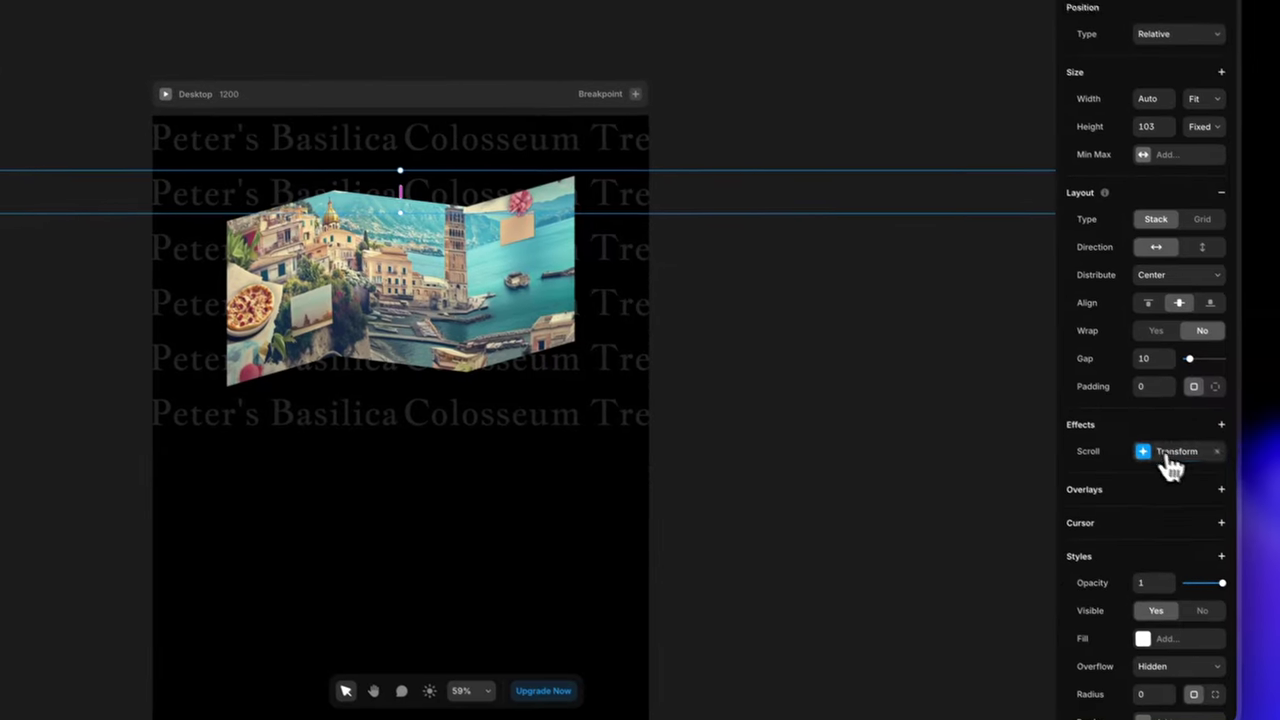
click(1136, 442)
click(958, 589)
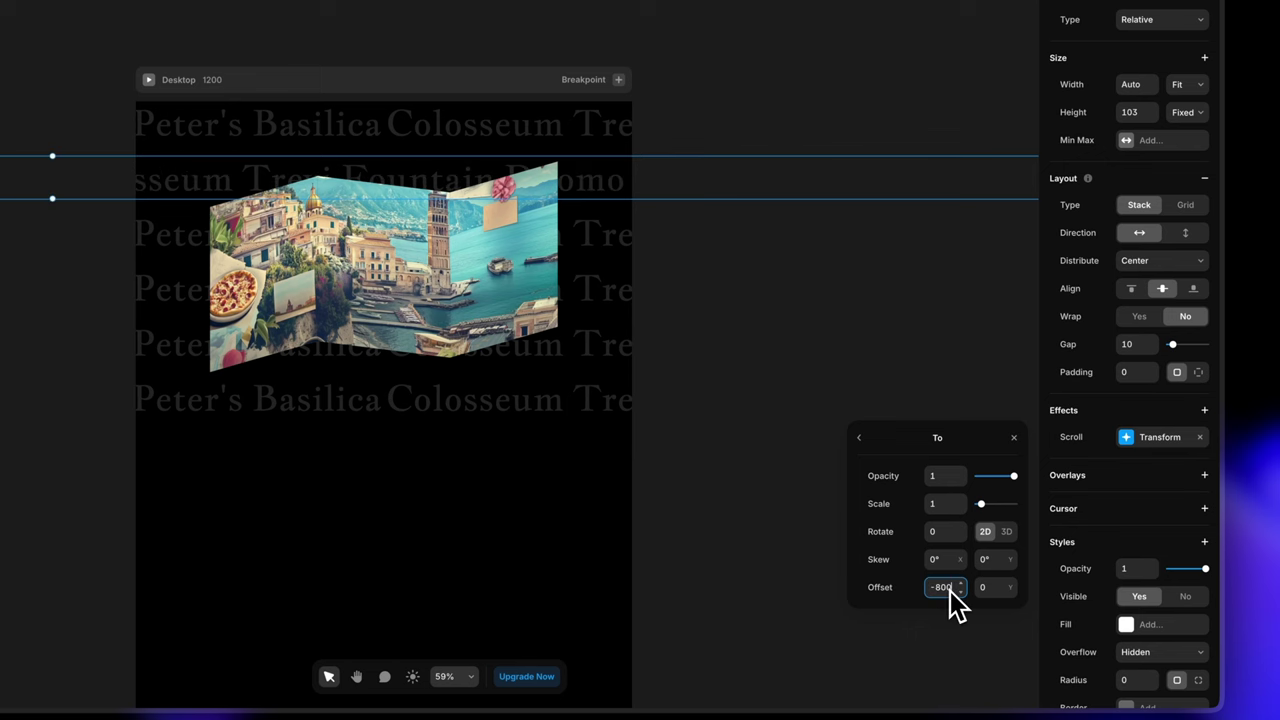
click(1014, 438)
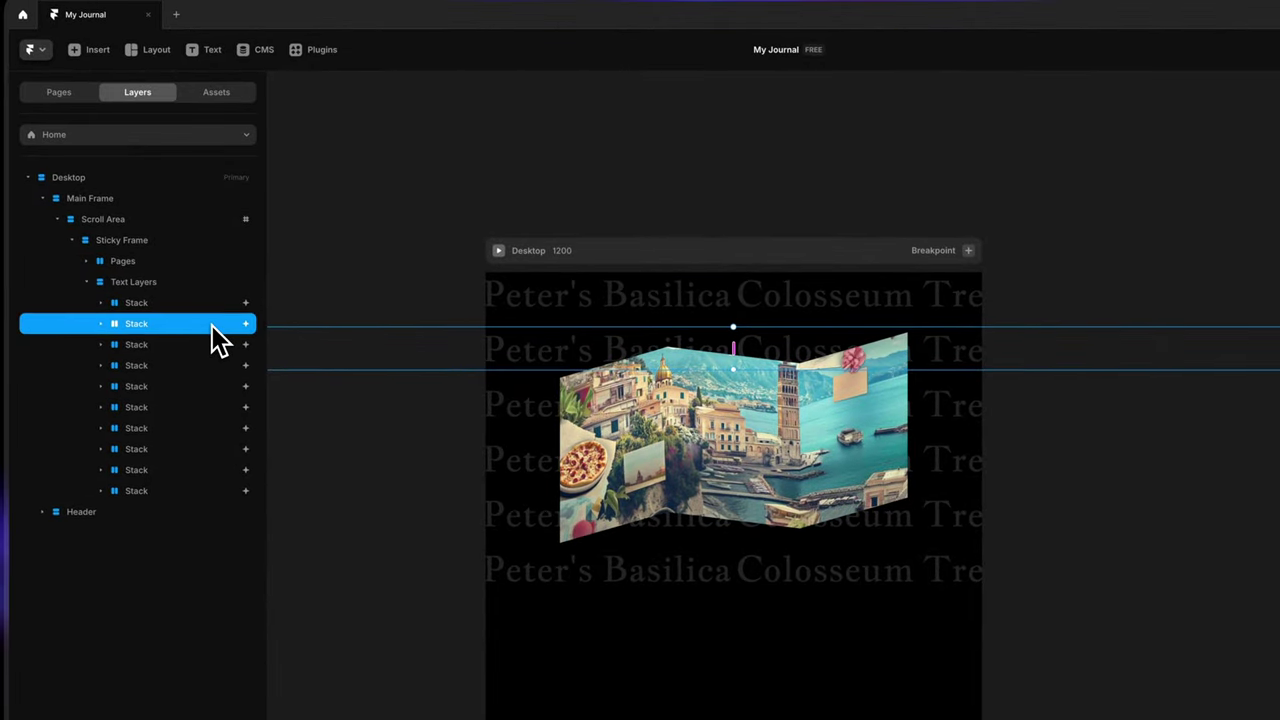
Copy the effects of the second stack in Text Layers
key(super+k)
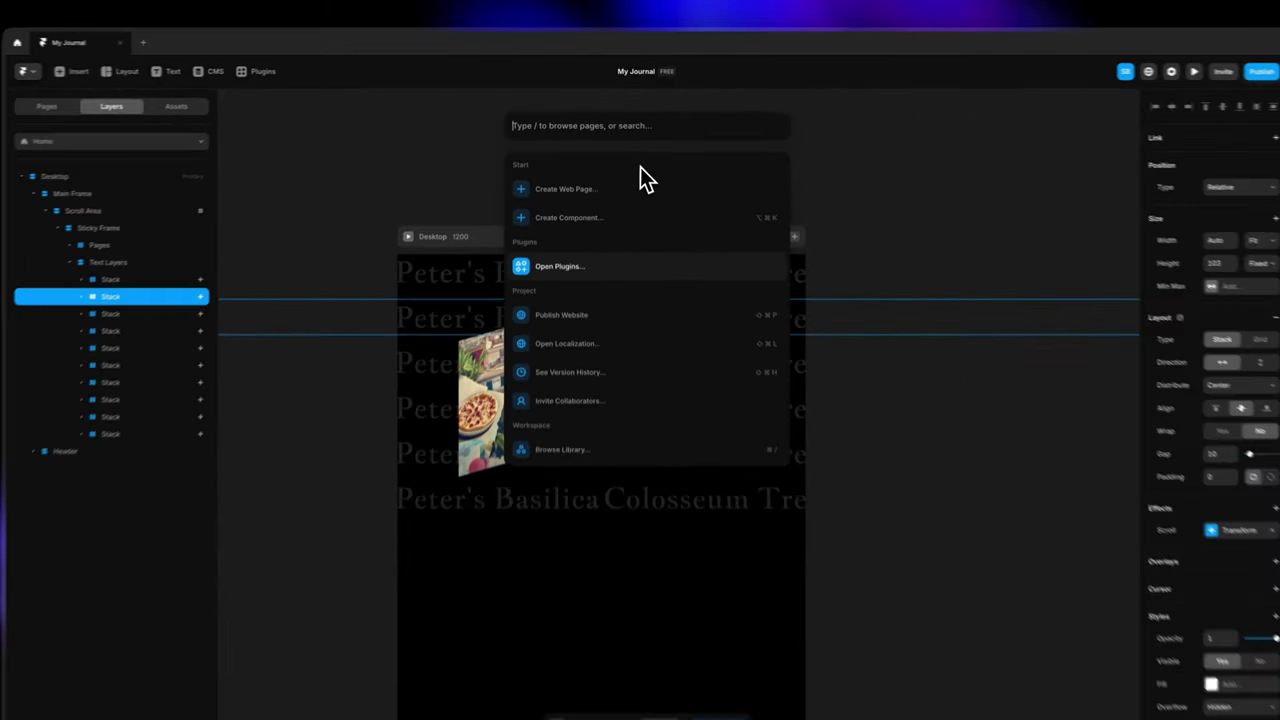
text(cop)
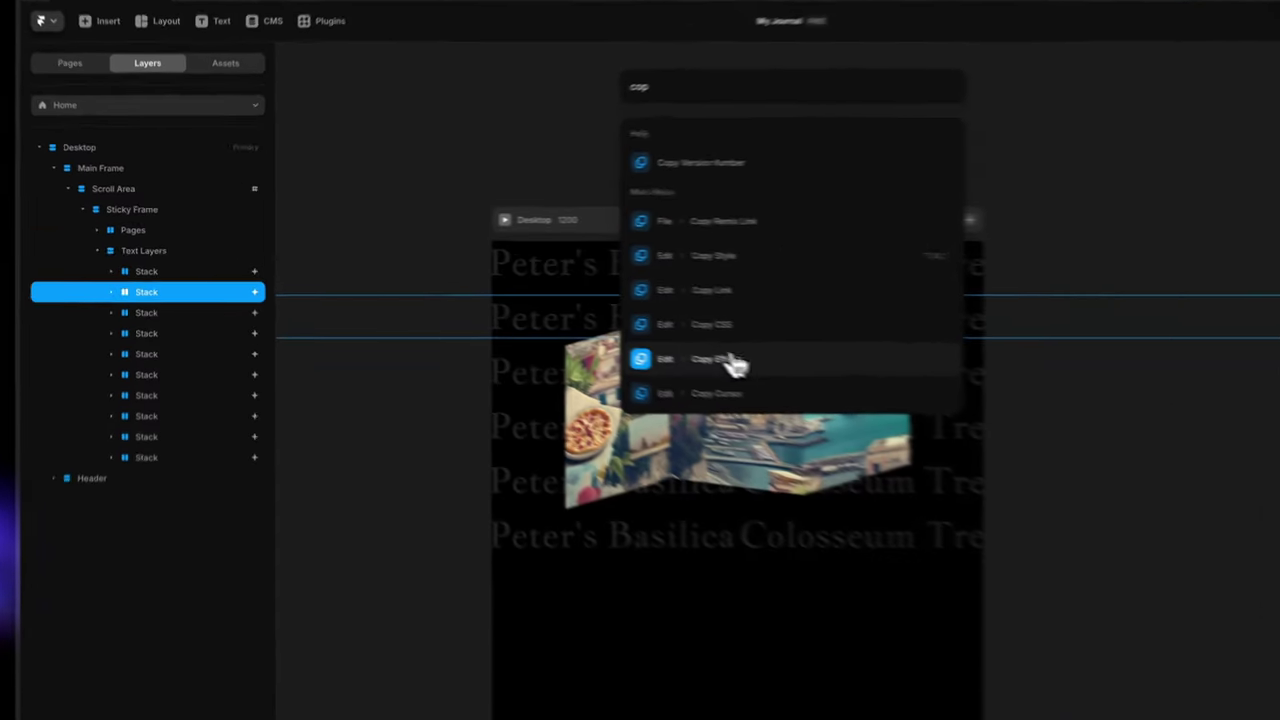
click(605, 297)
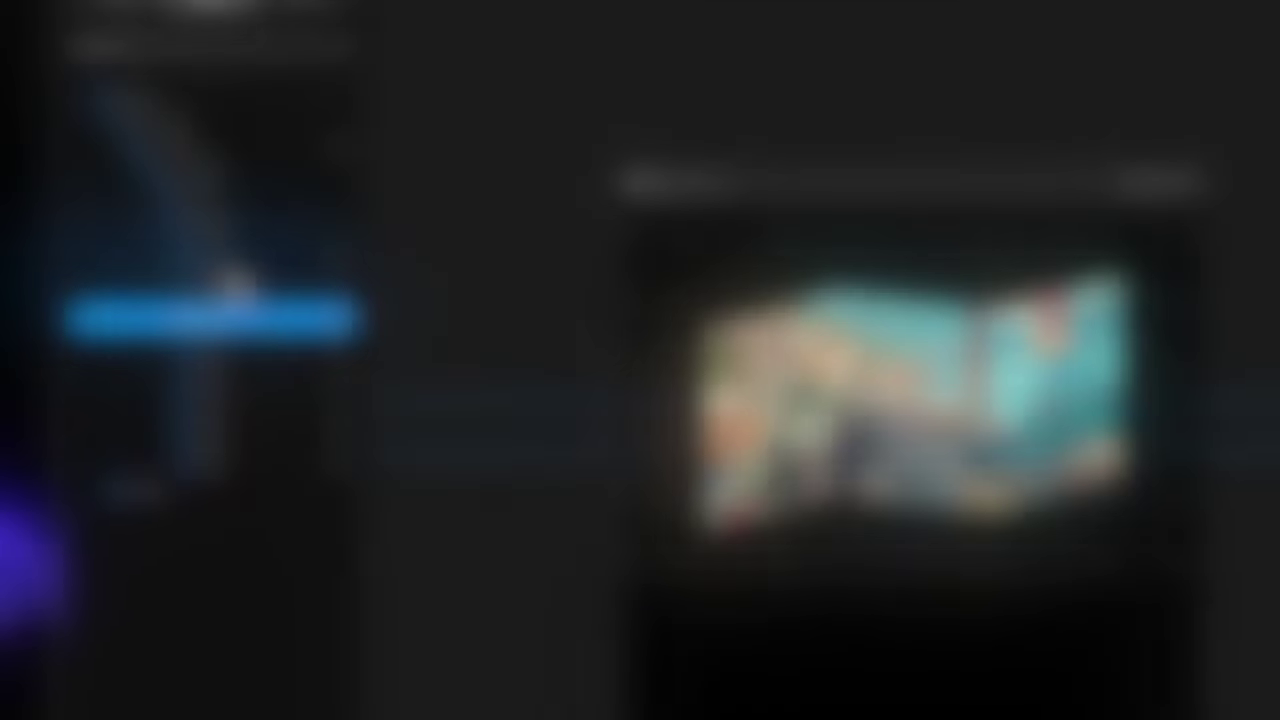
Paste the second stack's effects onto the fourth, sixth, eighth and tenth stacks in Text Layers
super+click(229, 271)
super+click(214, 372)
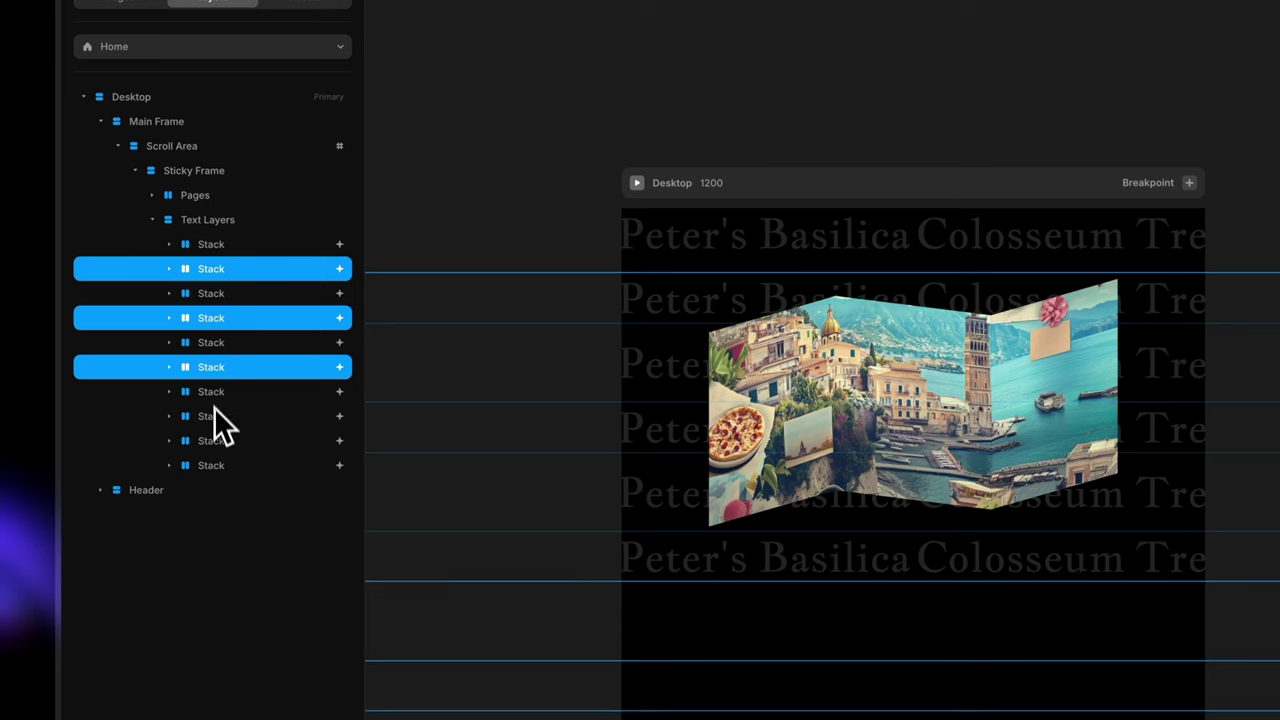
super+click(214, 418)
super+click(213, 465)
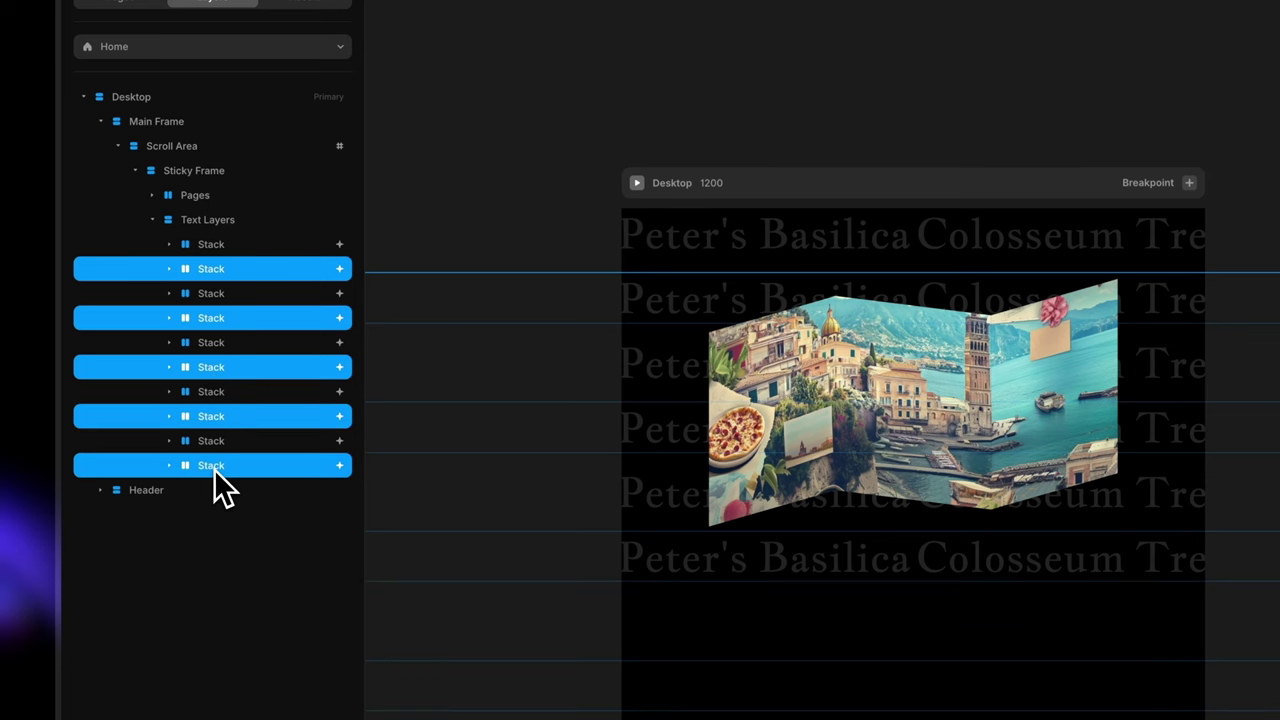
key(super+k)
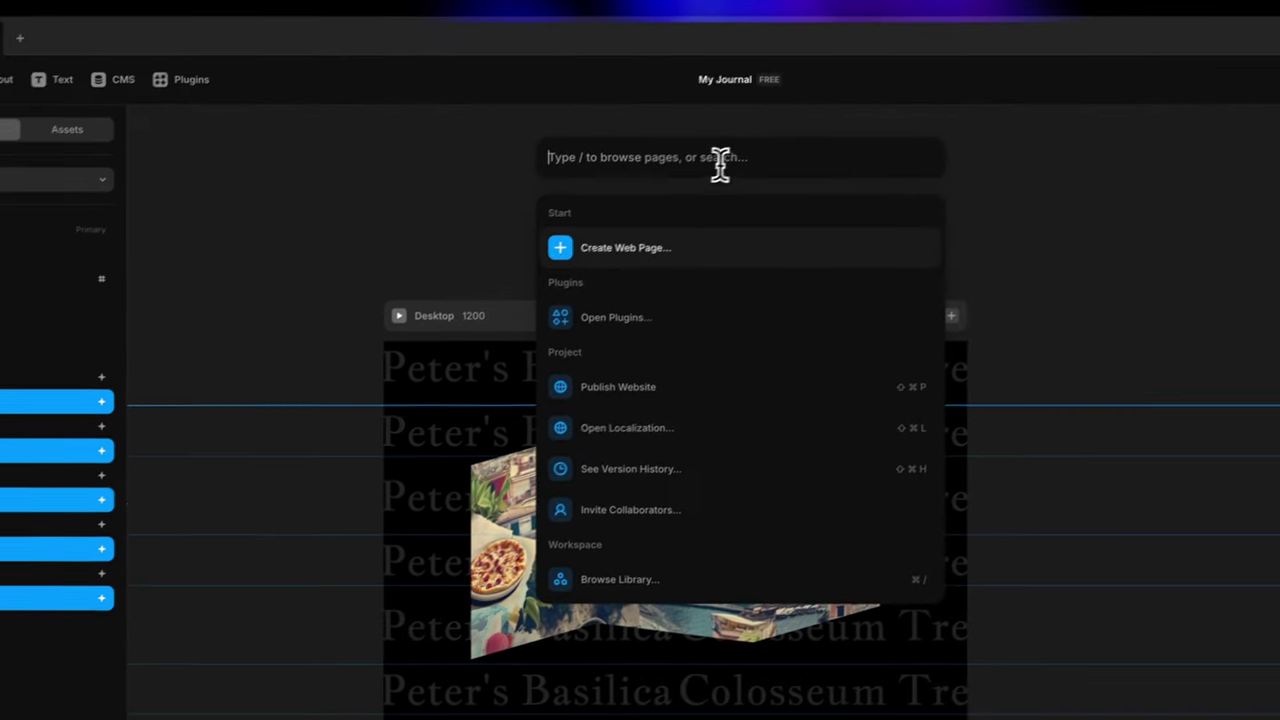
text(pas)
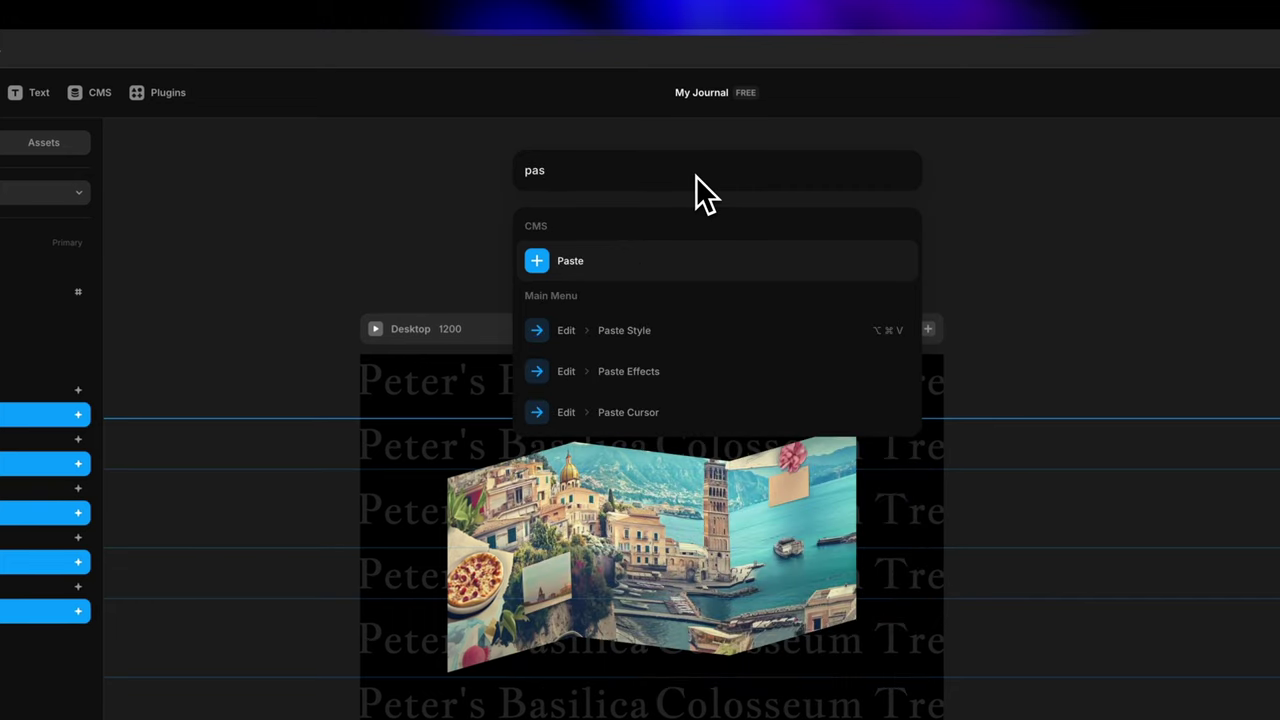
click(672, 342)
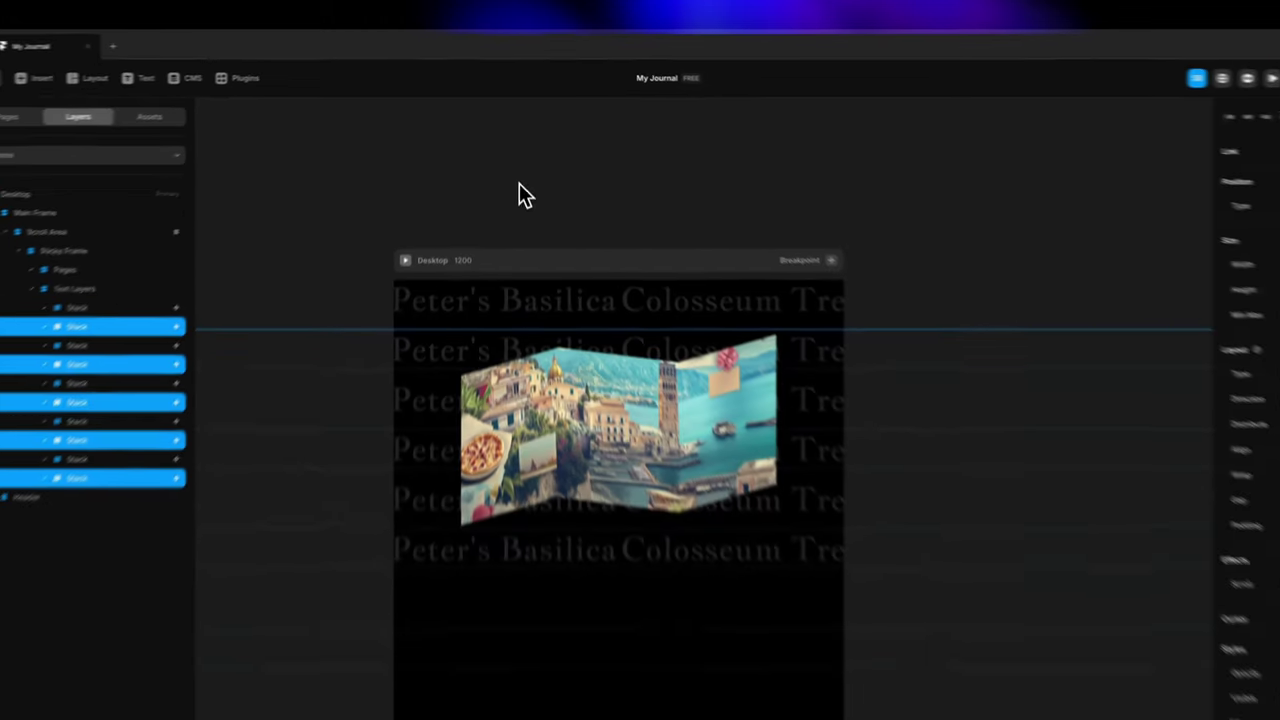
Preview the Desktop page and check how the landmark rows and folded pages move while scrolling
click(422, 223)
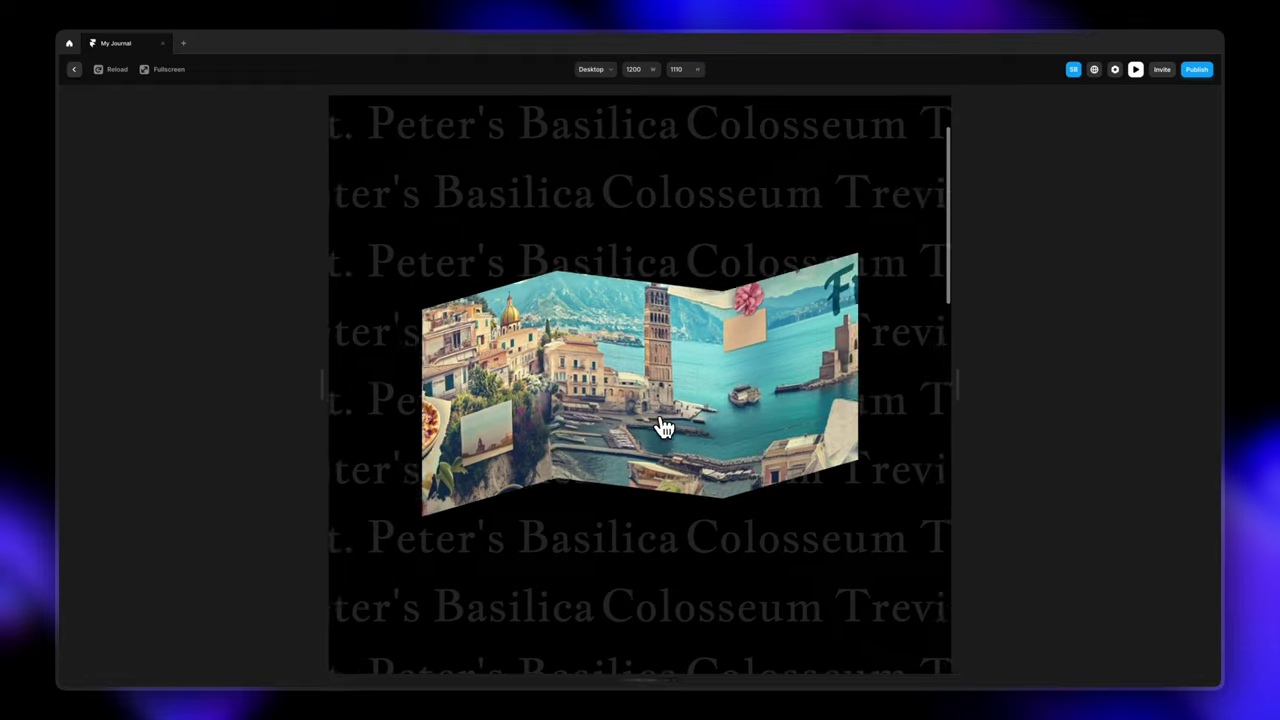
scroll(665, 428, down, 10)
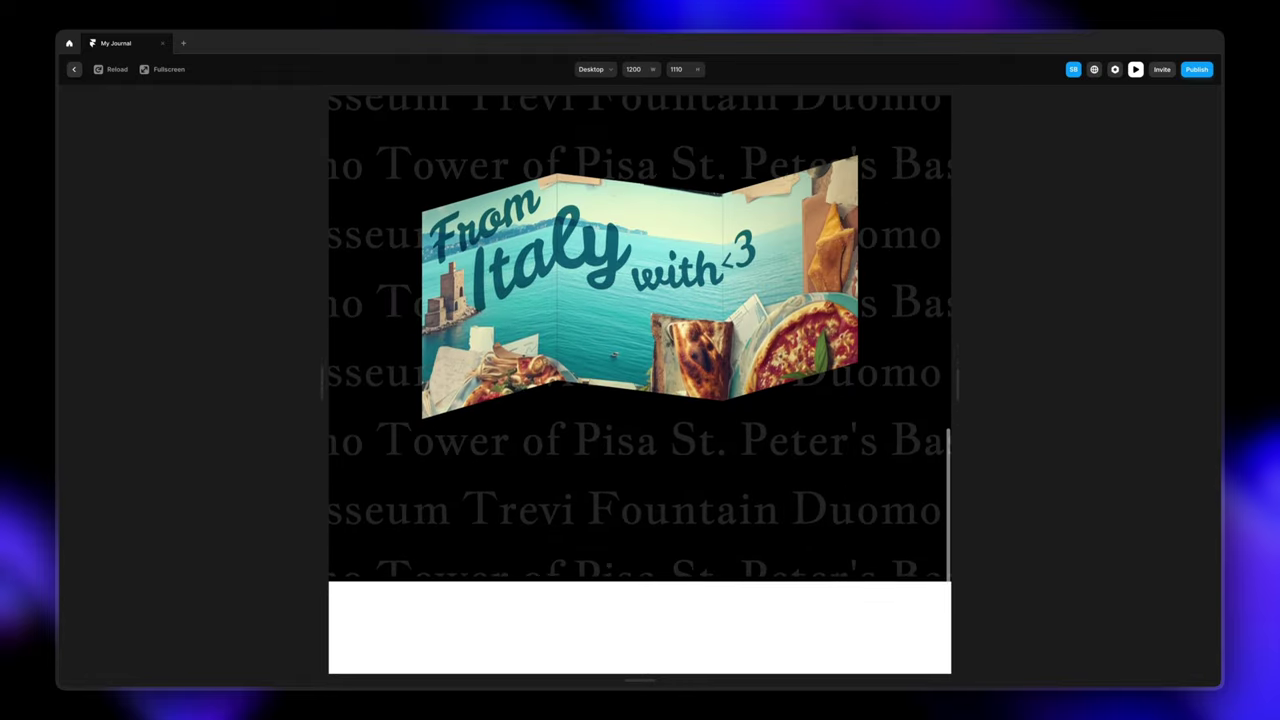
scroll(665, 428, up, 10)
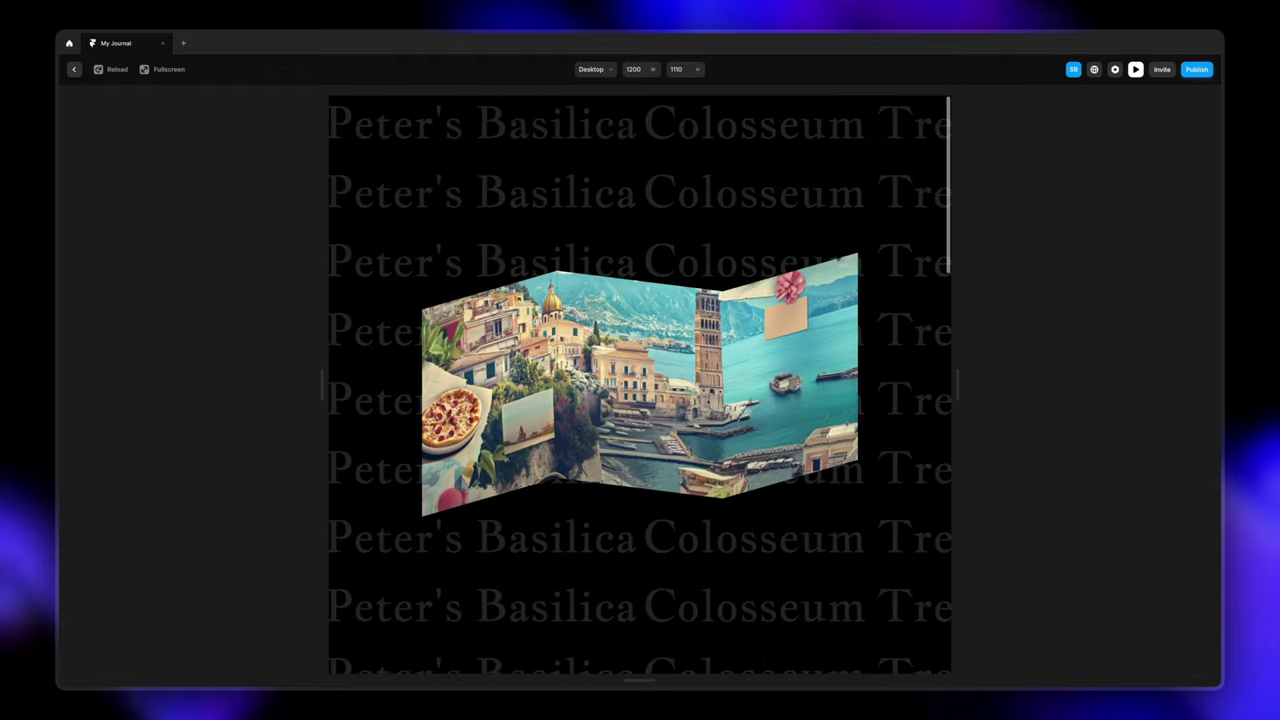
scroll(640, 385, down, 15)
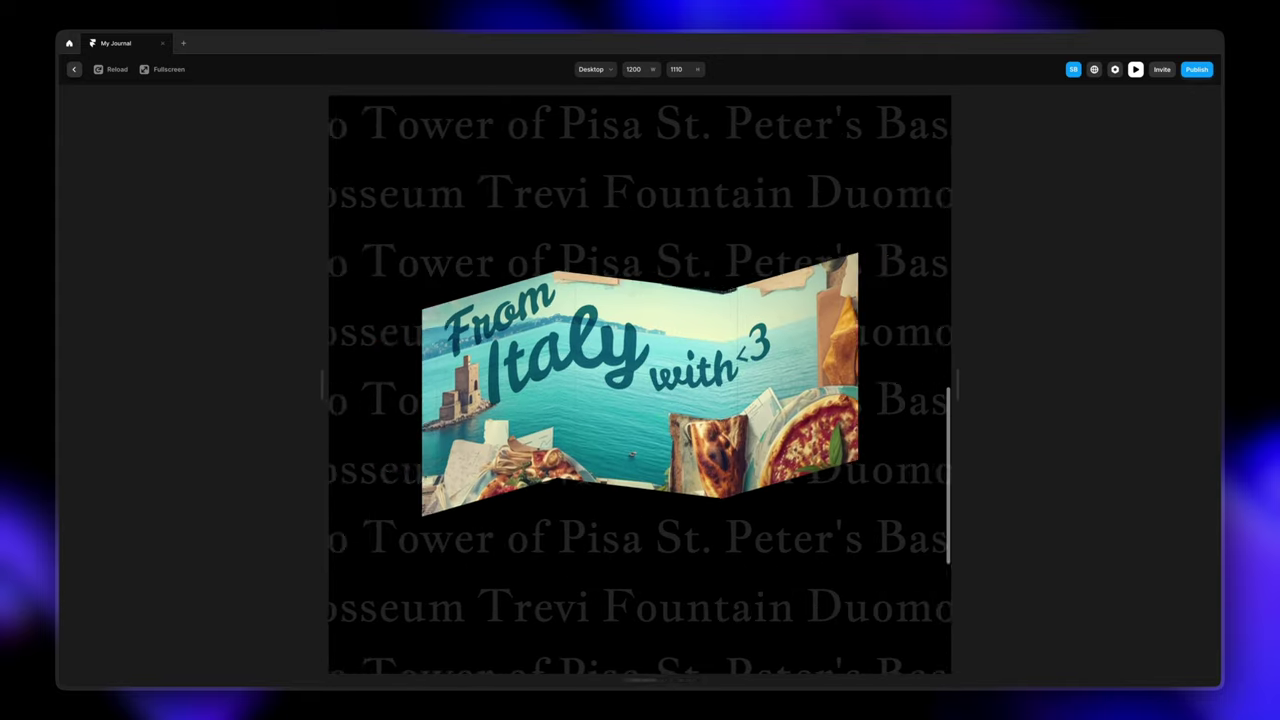
scroll(640, 385, up, 15)
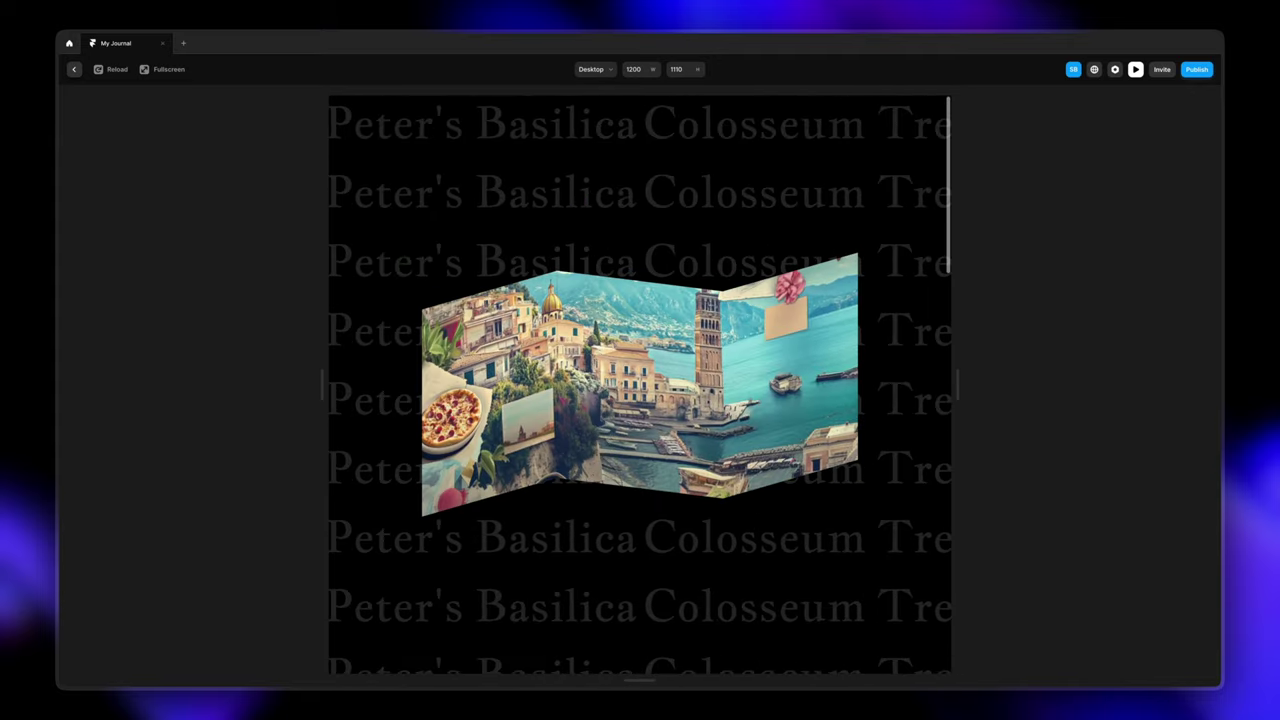
Scroll forward and back through the preview to compare the alternating directions of the landmark rows
scroll(640, 385, down, 10)
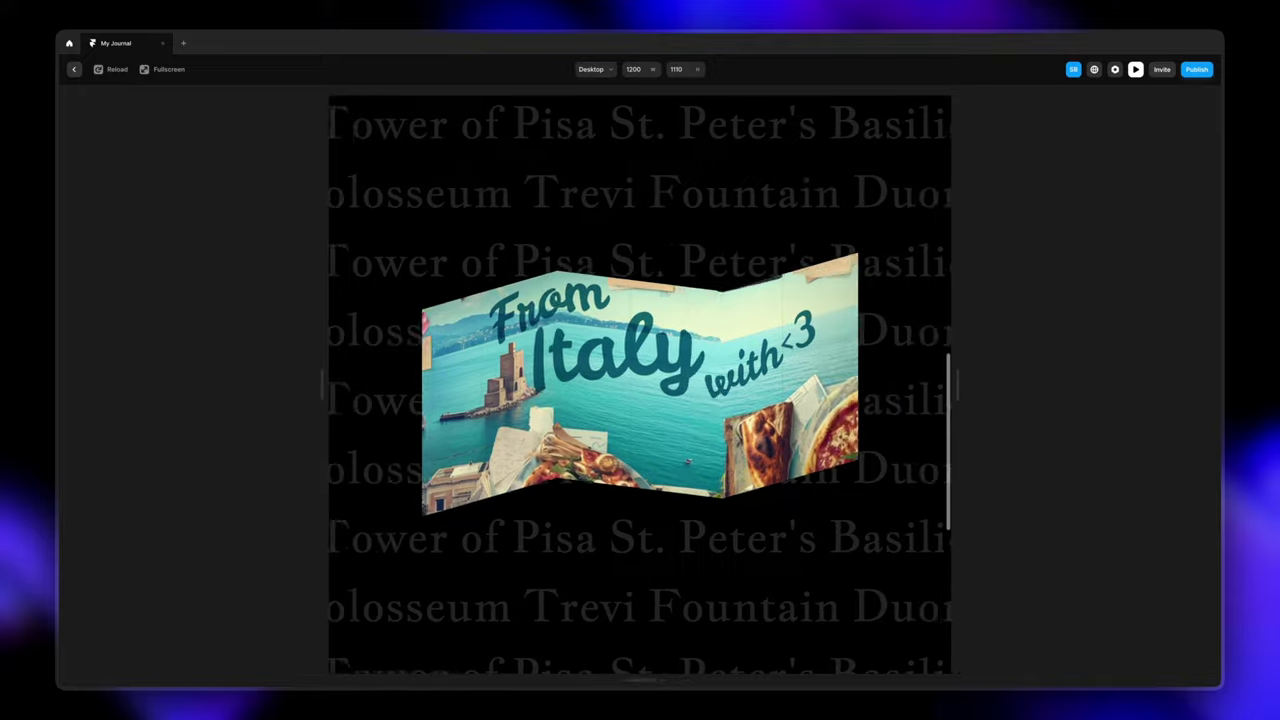
scroll(640, 385, down, 5)
scroll(640, 385, up, 10)
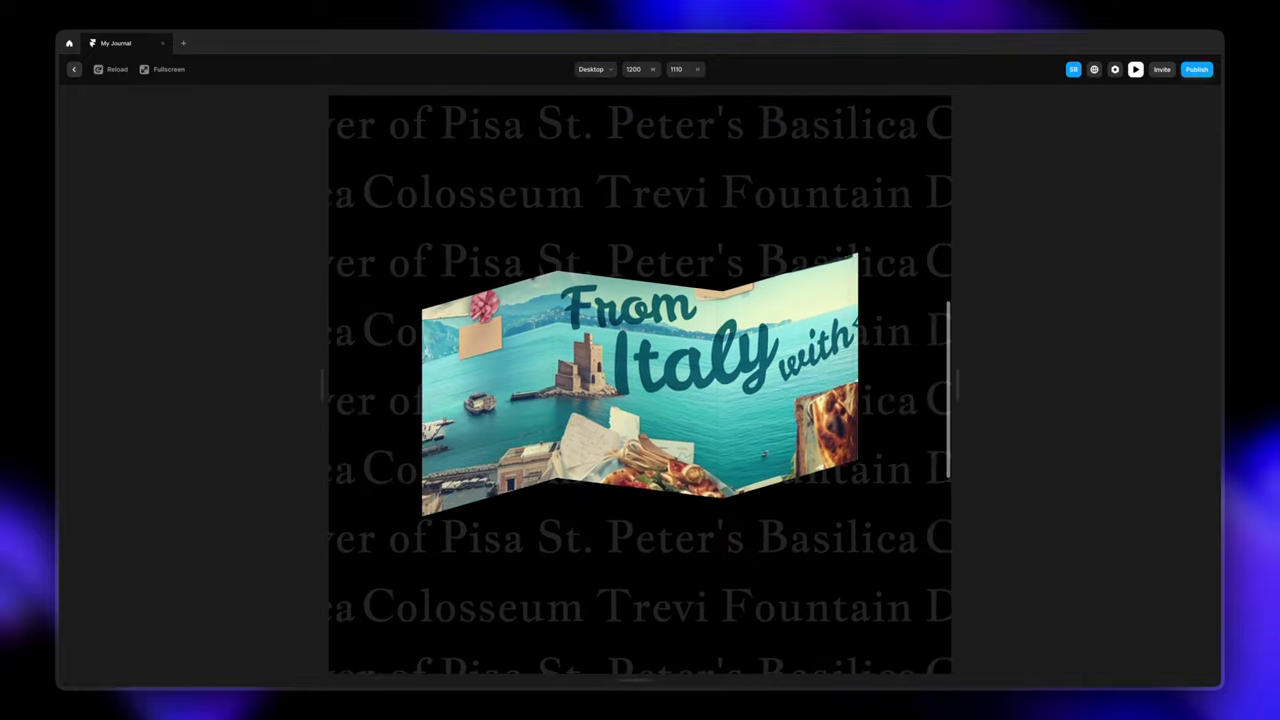
scroll(640, 385, up, 5)
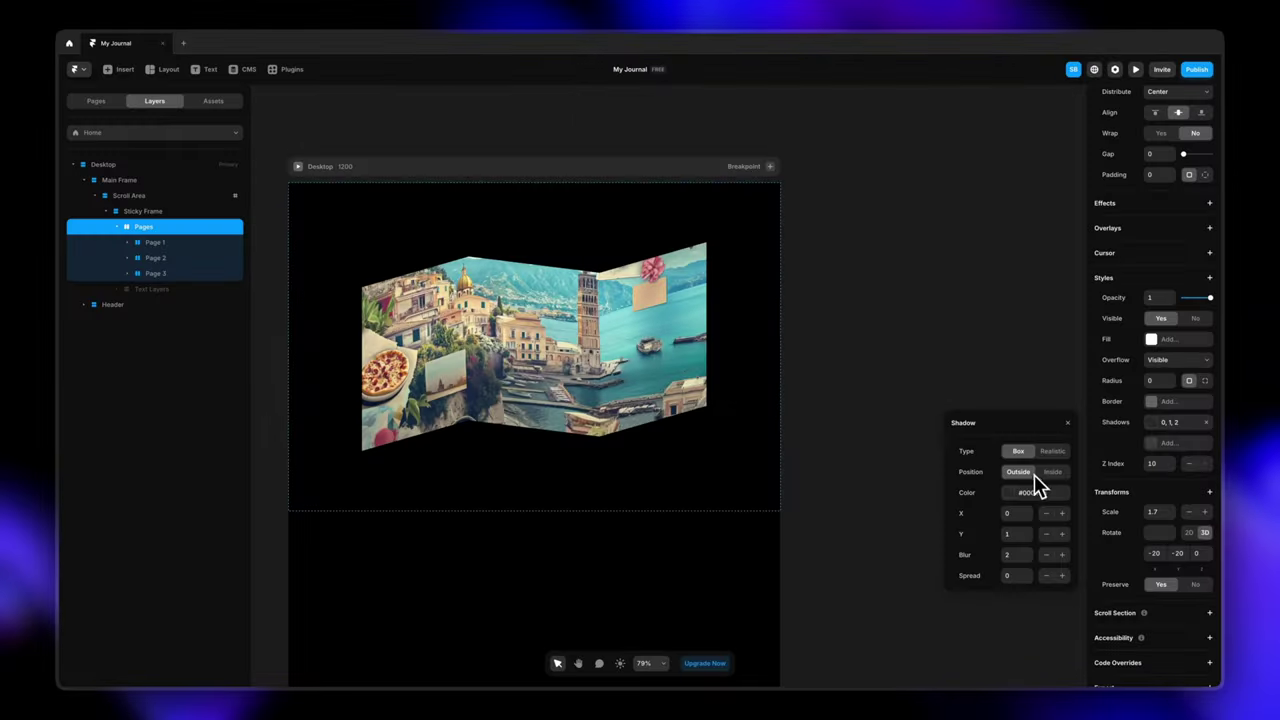
Try a glow on the Pages stack with an outside box shadow in #FFFFFF, Y offset 0 and blur 52
click(1013, 497)
drag(998, 492, 952, 426)
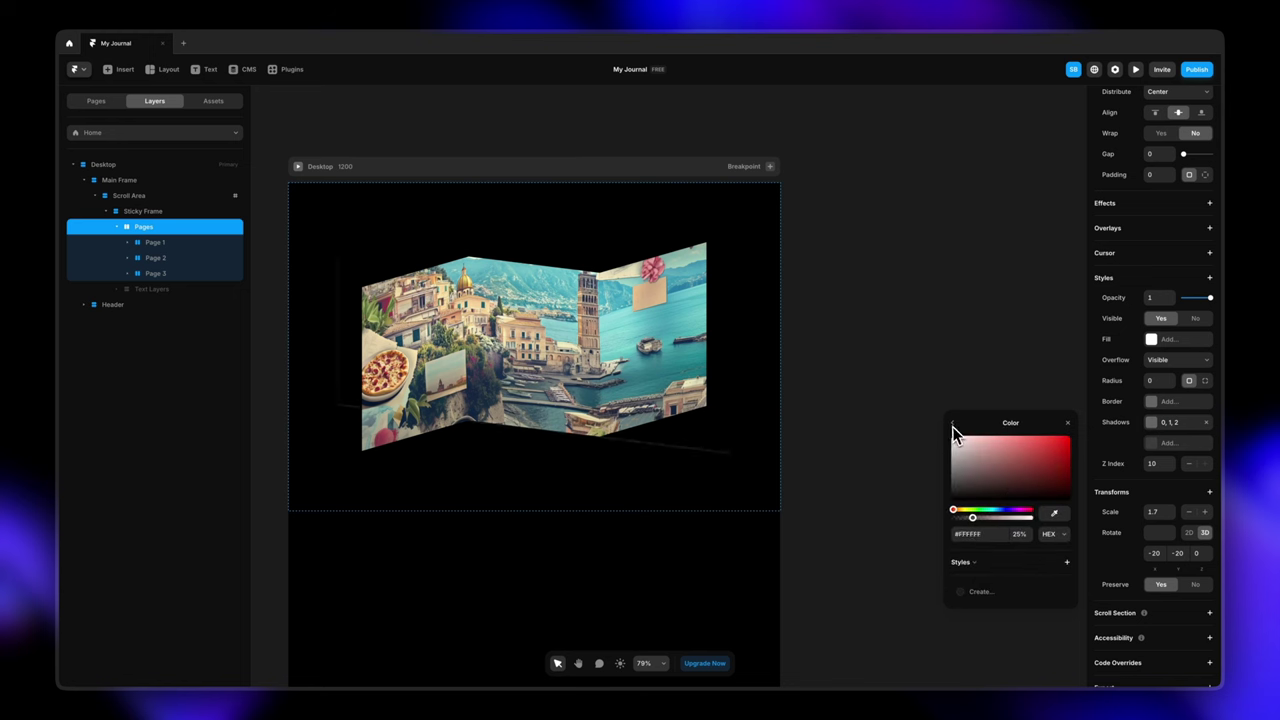
click(955, 427)
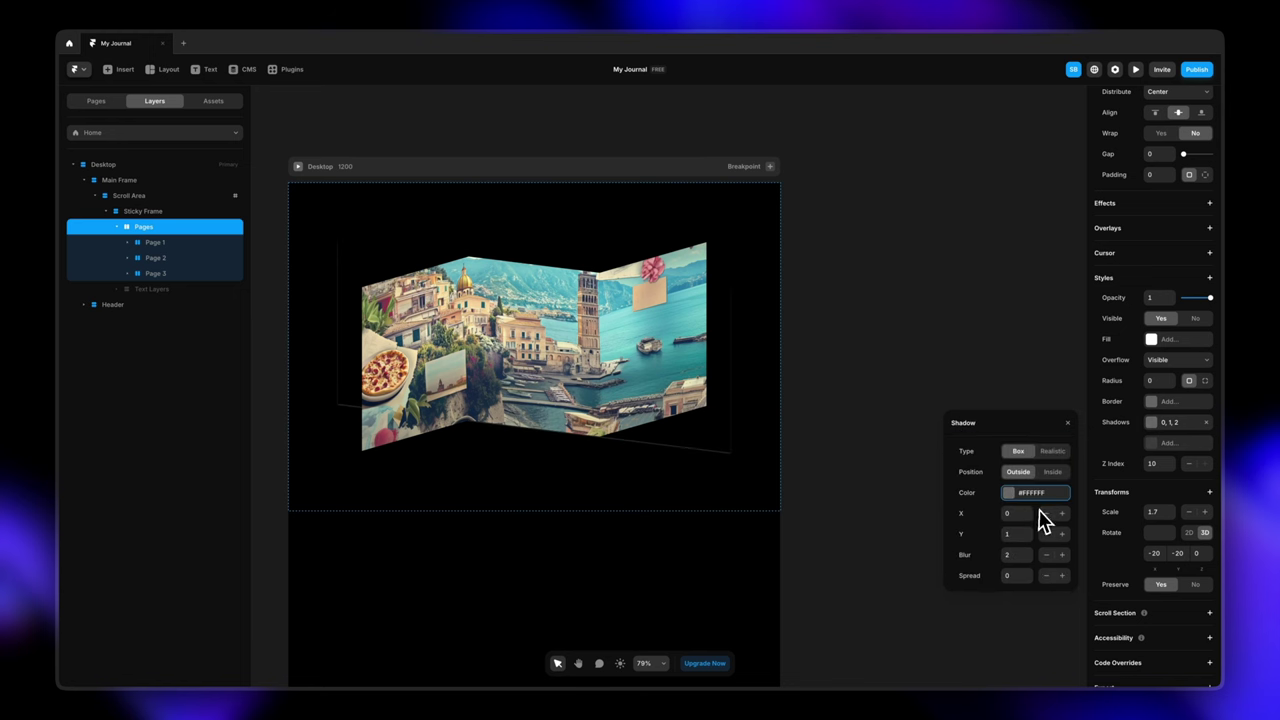
text(0)
click(1008, 492)
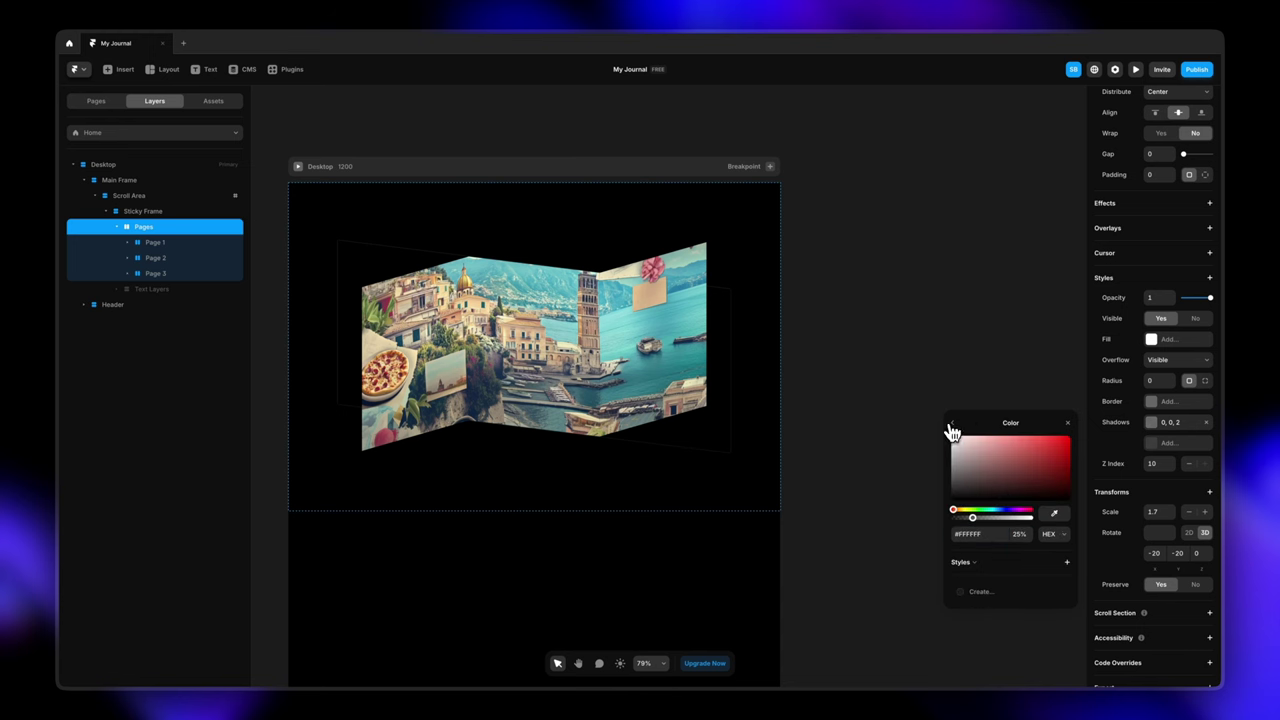
click(952, 426)
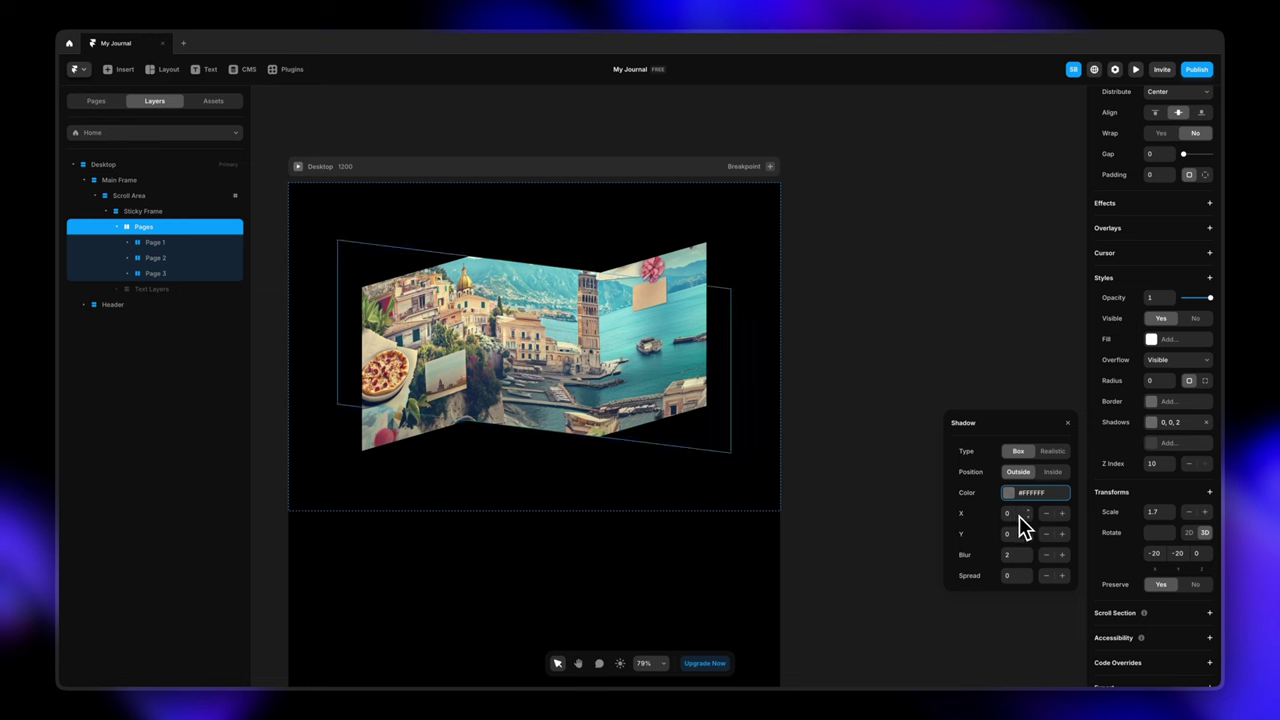
click(1016, 550)
text(2)
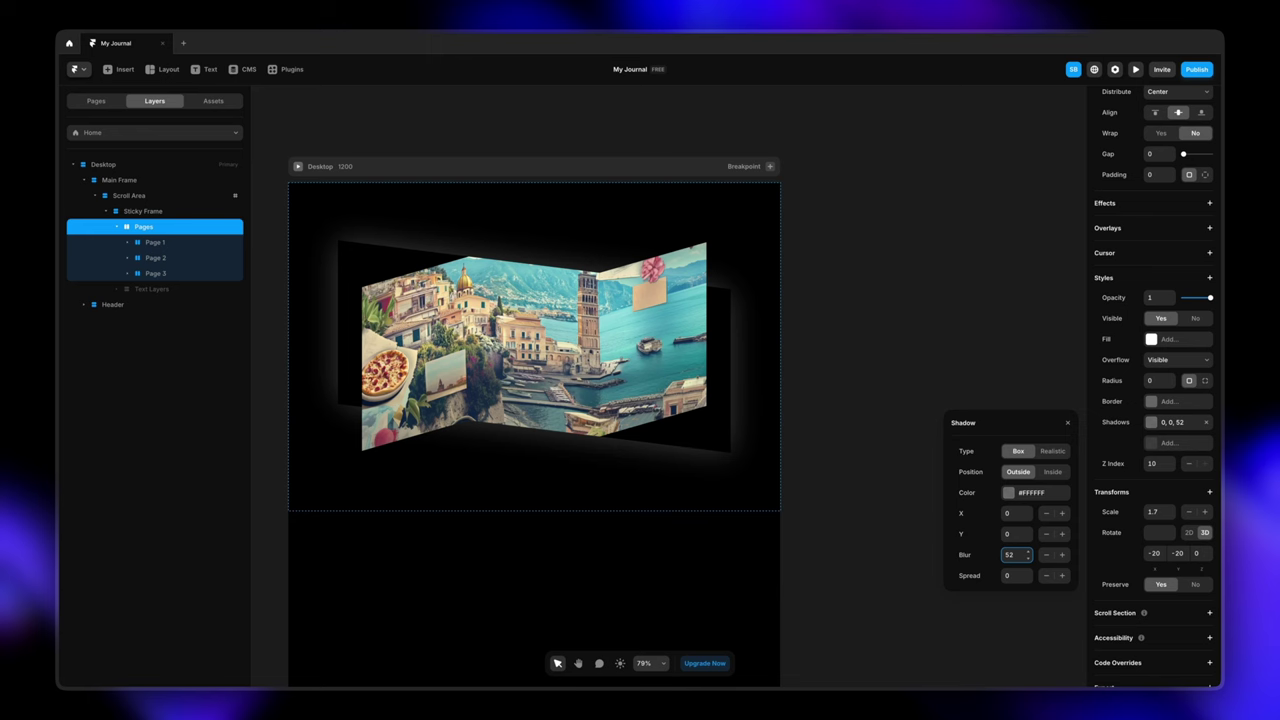
click(880, 395)
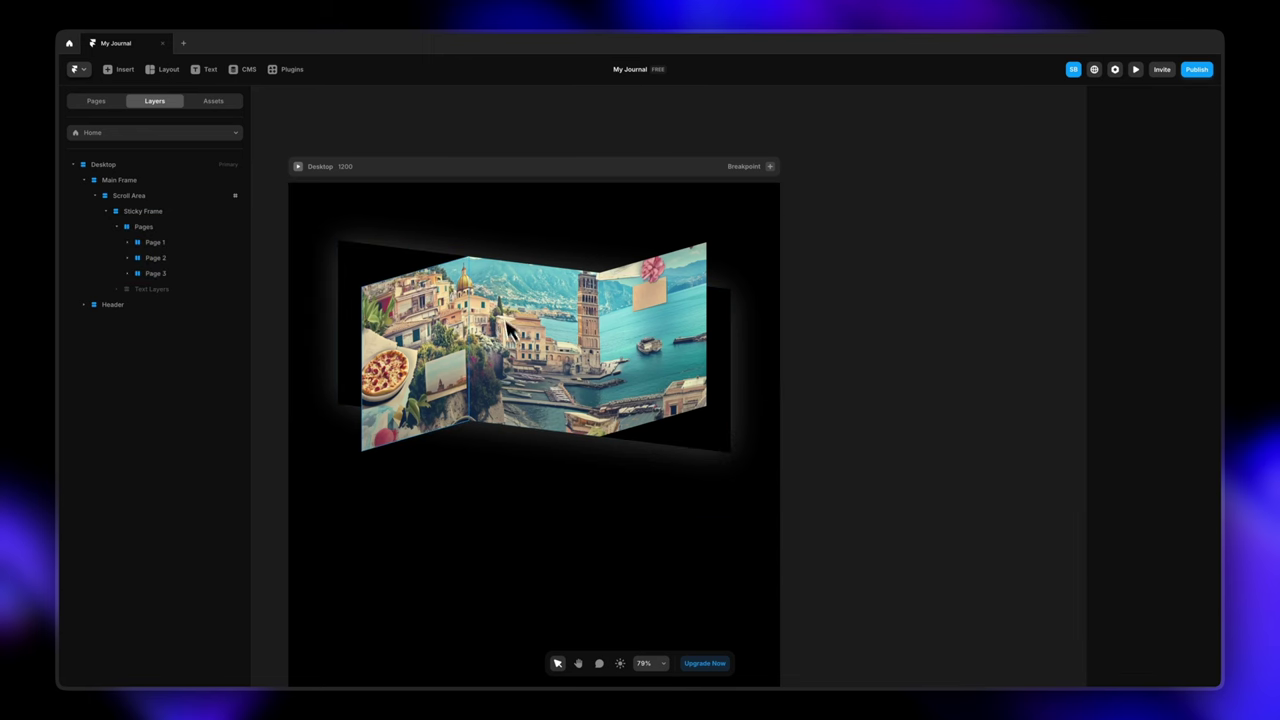
Preview the Desktop page and examine the white glow around the folded pages while scrolling
click(299, 167)
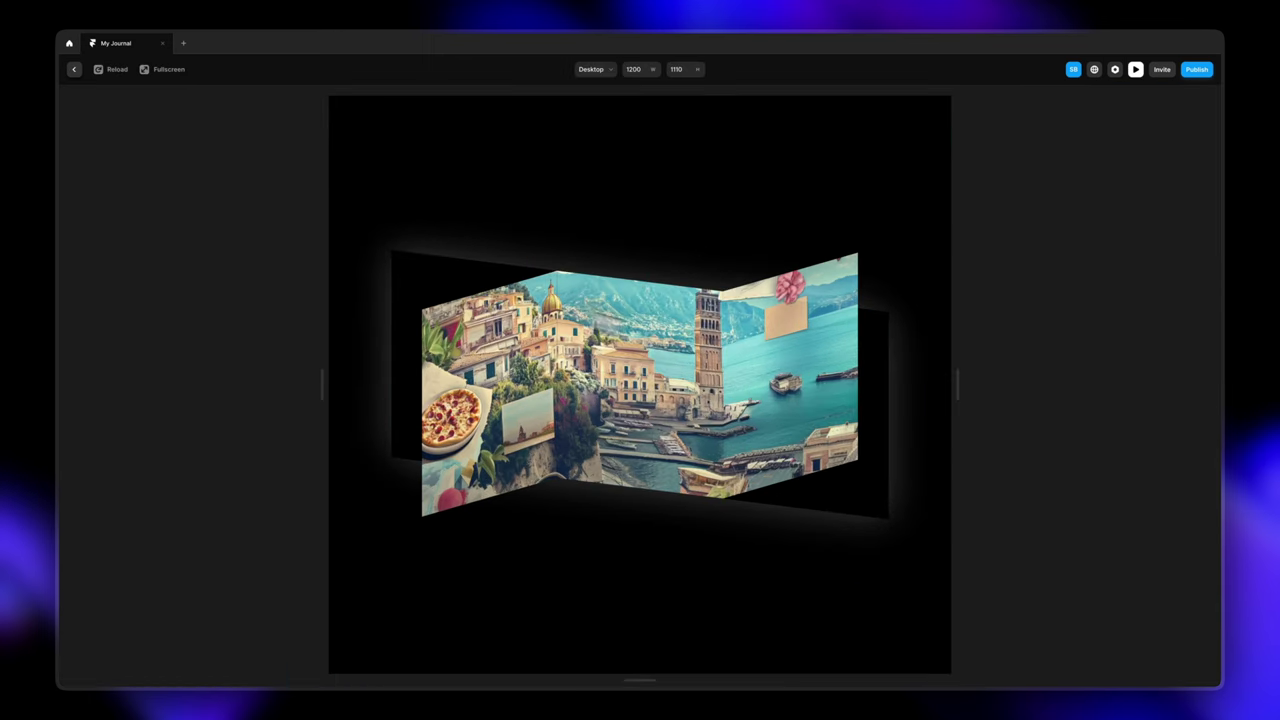
scroll(858, 505, down, 3)
scroll(858, 508, down, 5)
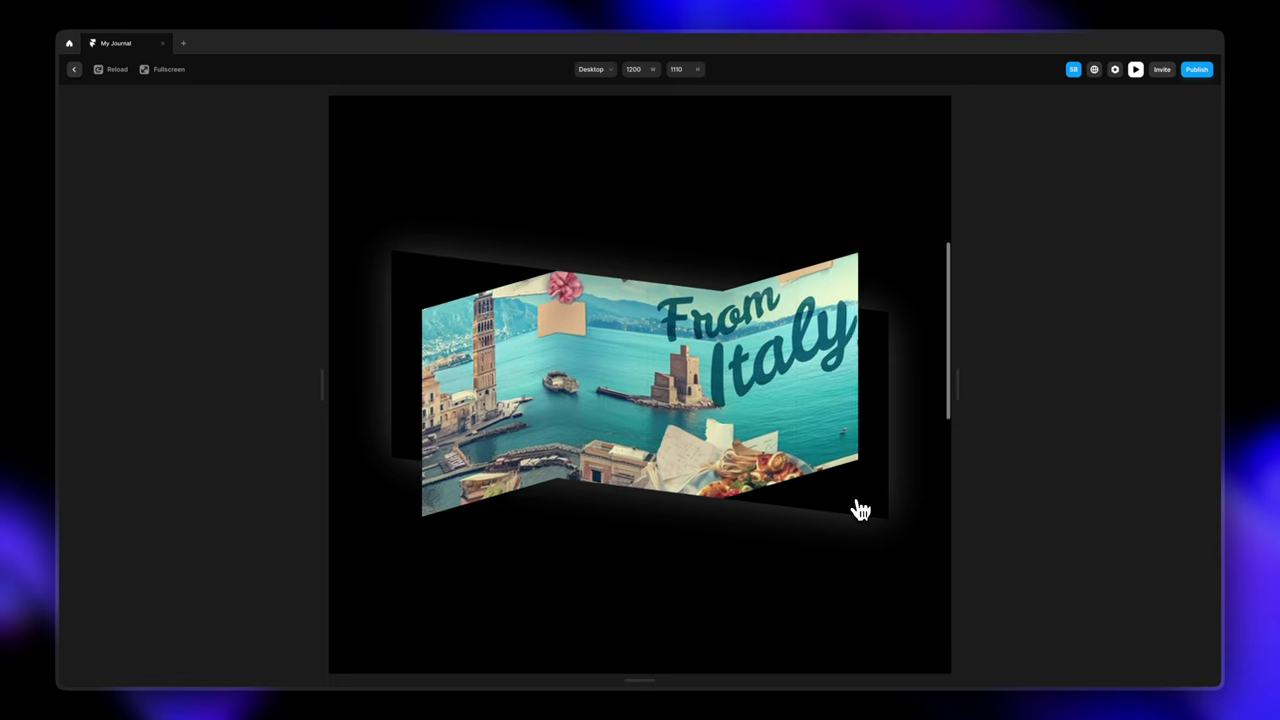
scroll(640, 384, down, 2)
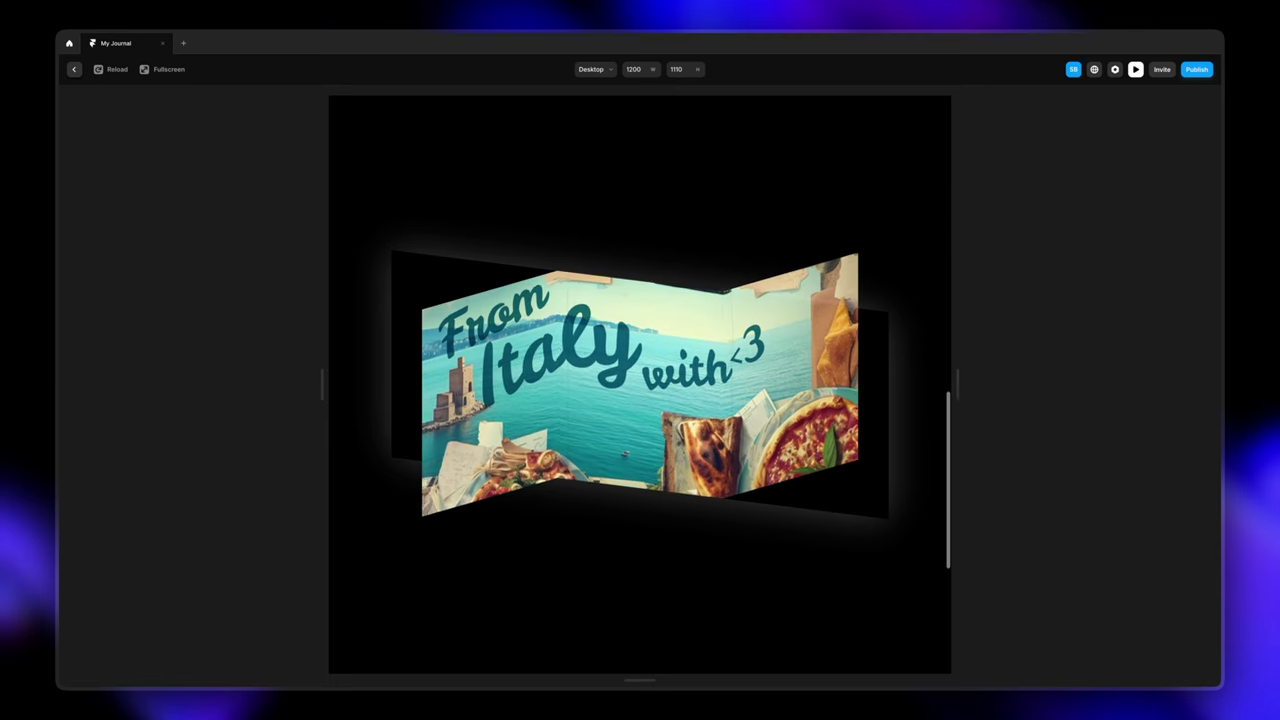
scroll(640, 384, up, 8)
scroll(640, 384, down, 8)
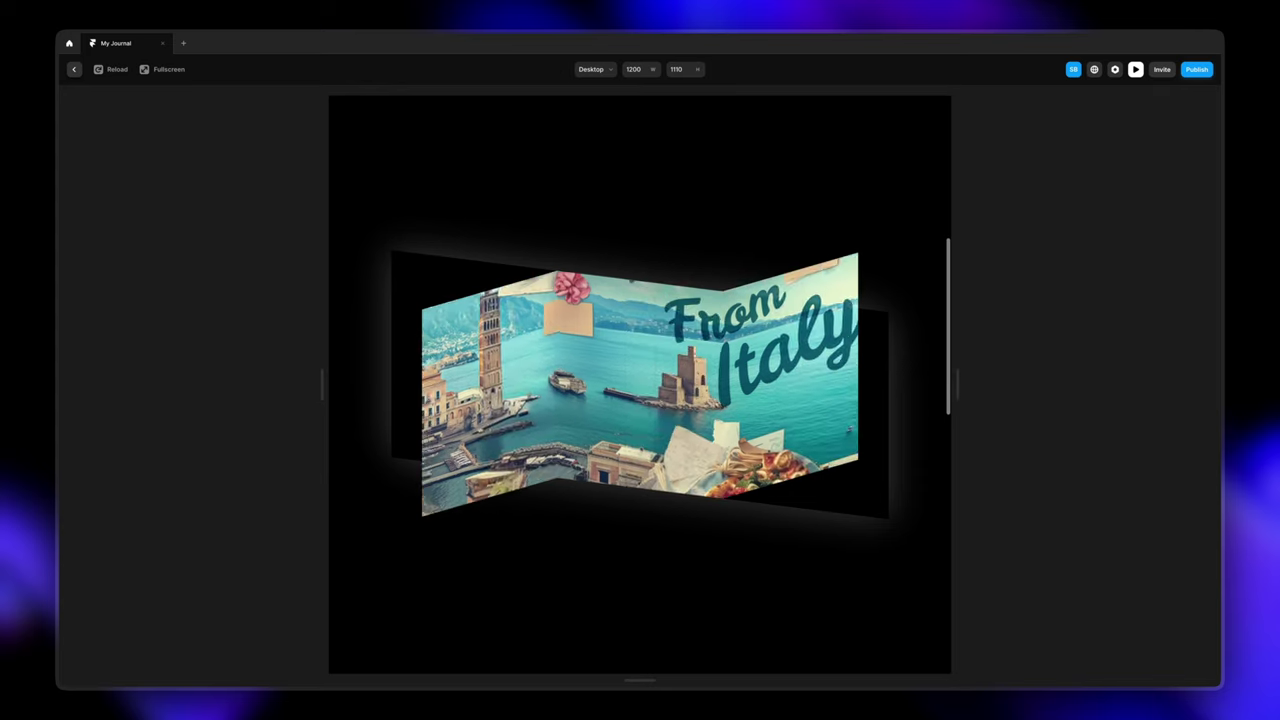
scroll(553, 283, up, 5)
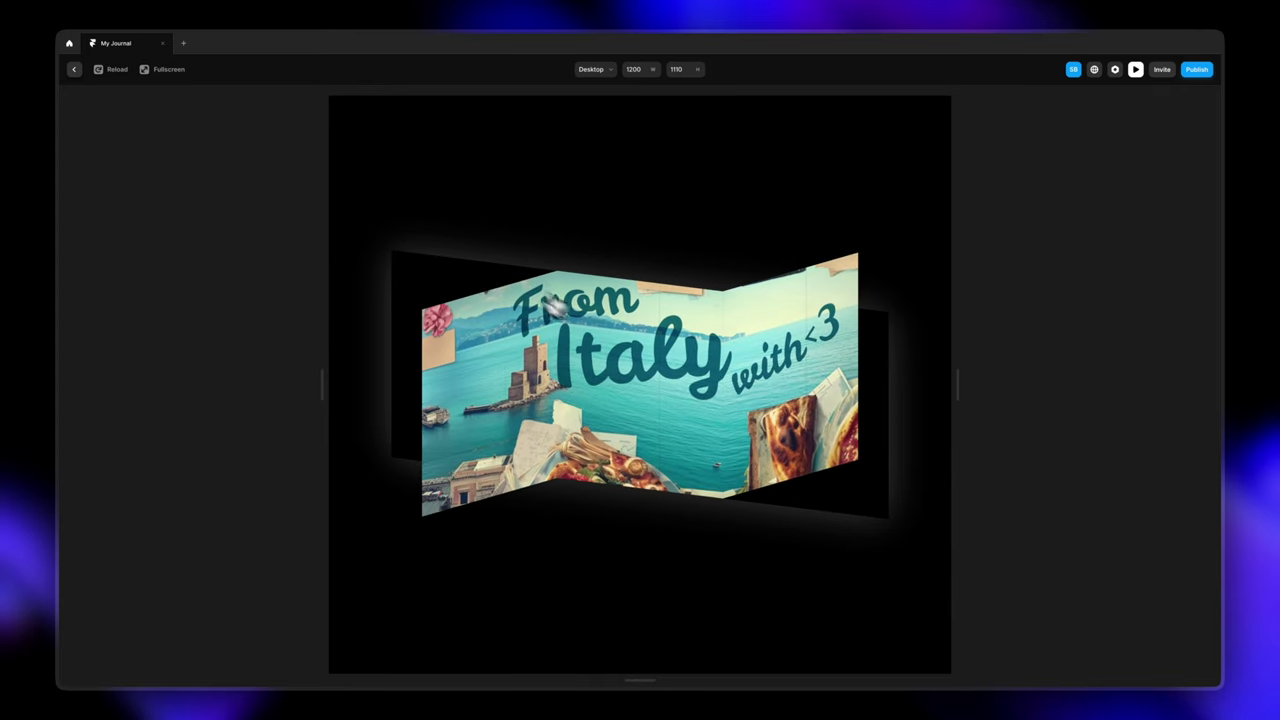
scroll(771, 443, down, 8)
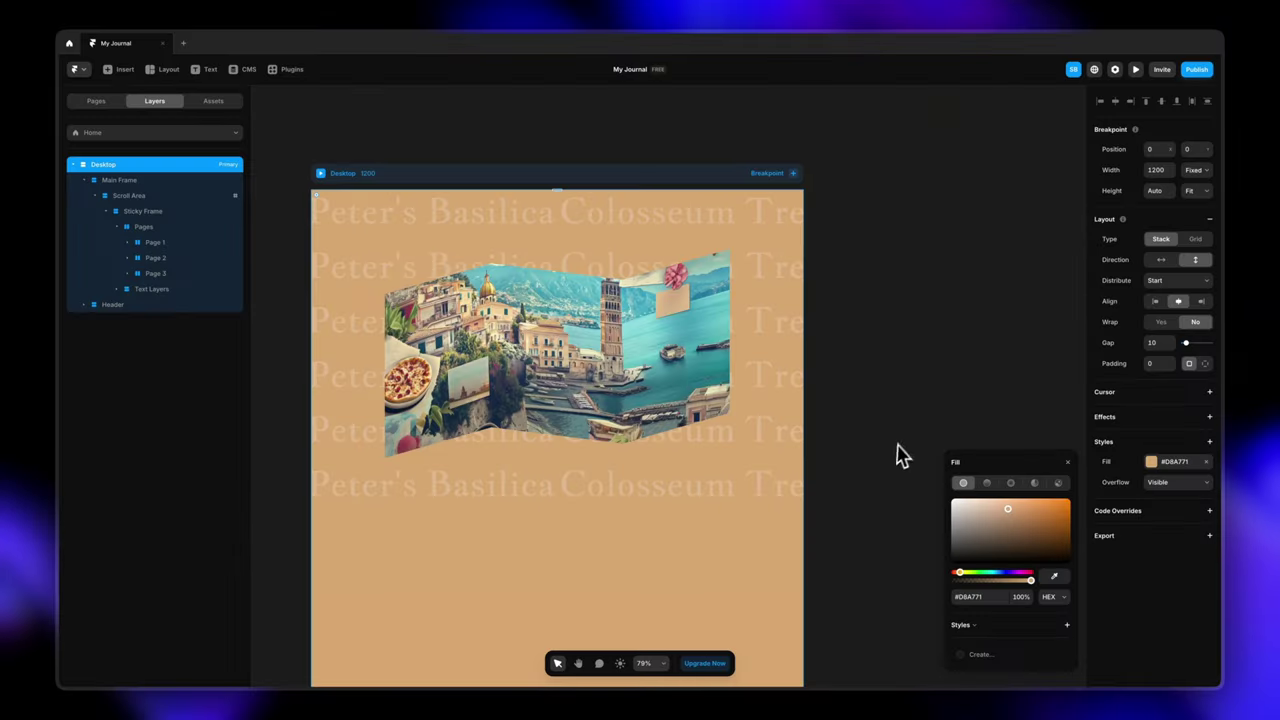
Close the Desktop fill settings and preview the page on its tan background while scrolling
click(900, 455)
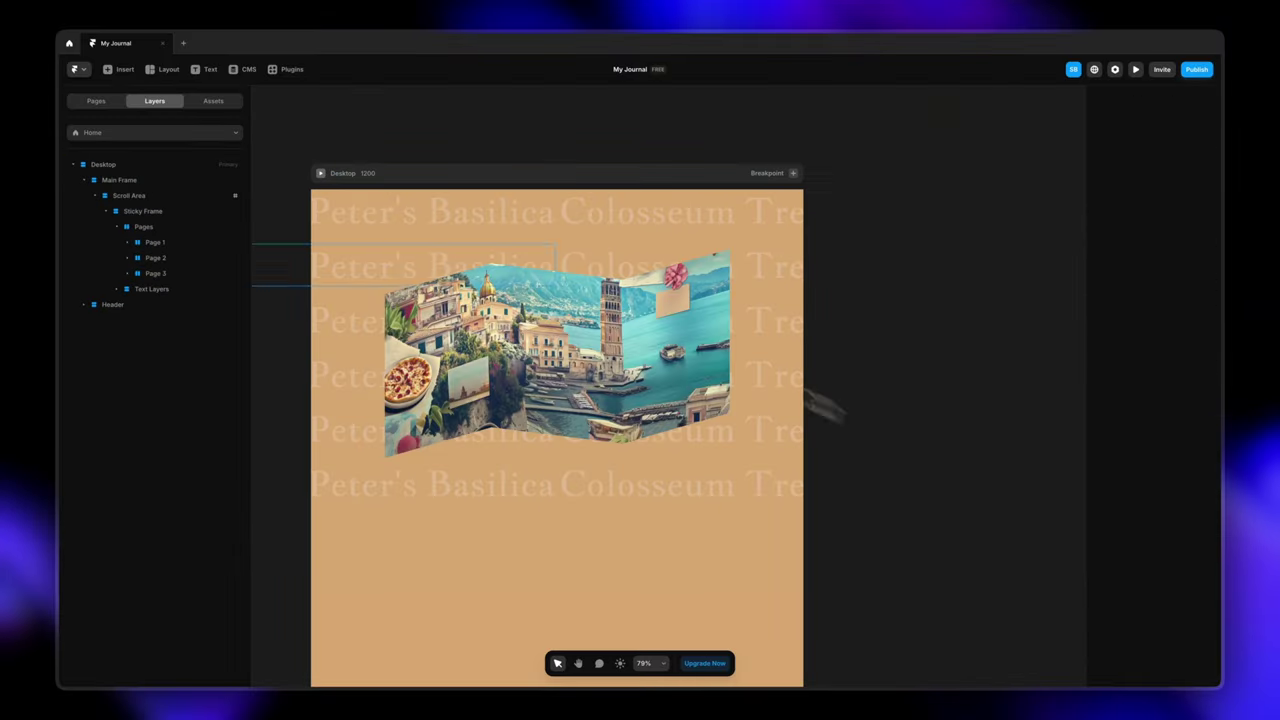
click(319, 174)
scroll(749, 486, down, 10)
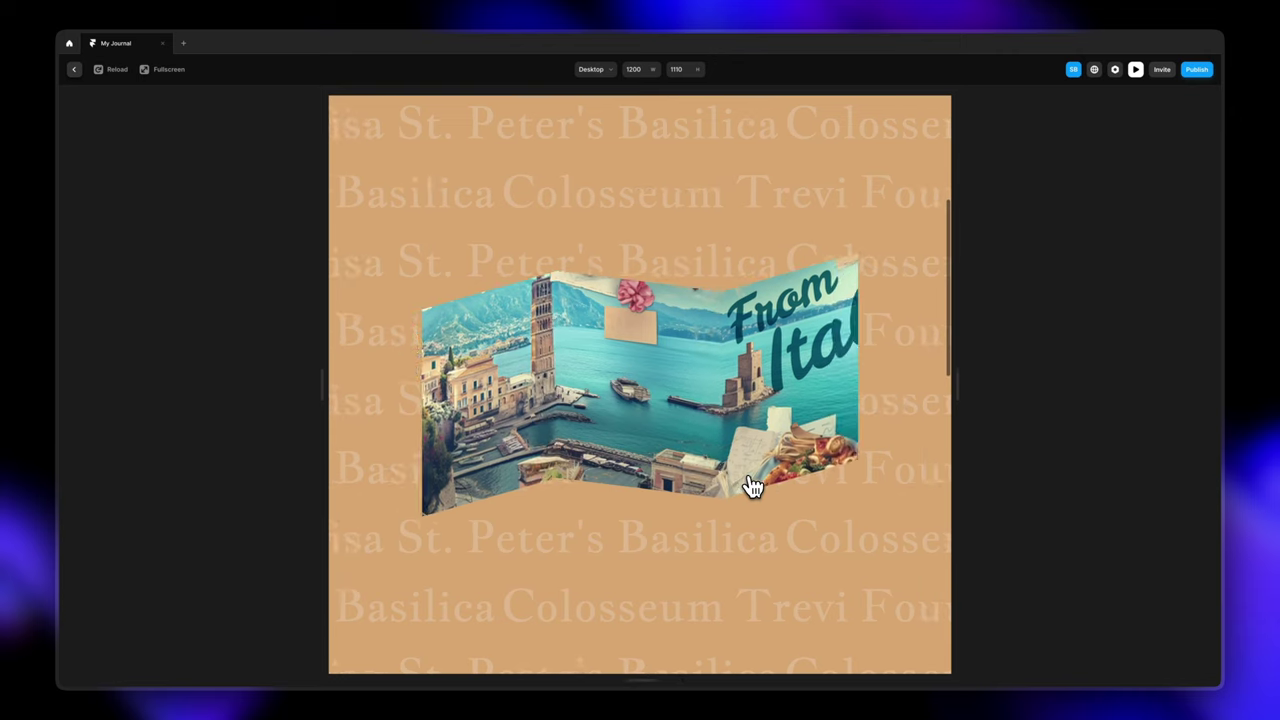
scroll(640, 384, down, 5)
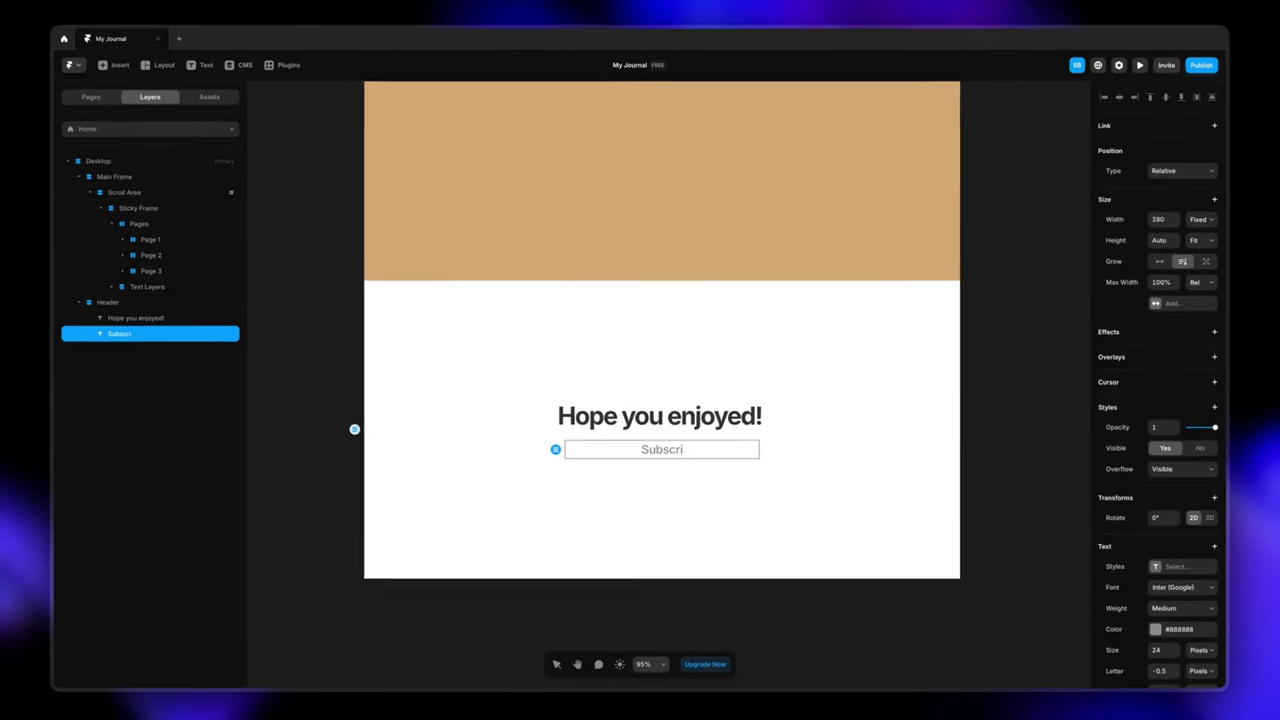
Complete the line under "Hope you enjoyed!" as "Subscribe to Ryze Design Tutorial for more" and open the emoji picker at its end
text(be to Ryze Design)
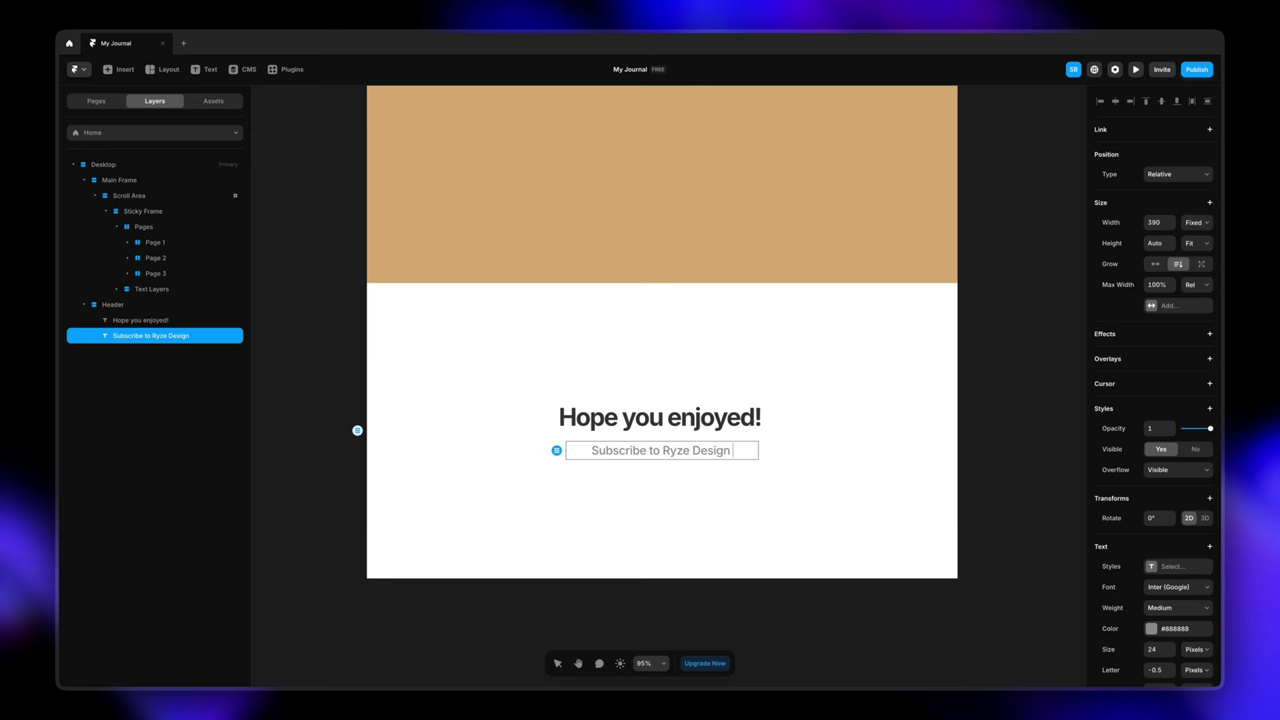
text( Tutorial gor more)
click(642, 458)
key(BackSpace)
text(f)
click(708, 462)
key(ctrl+super+space)
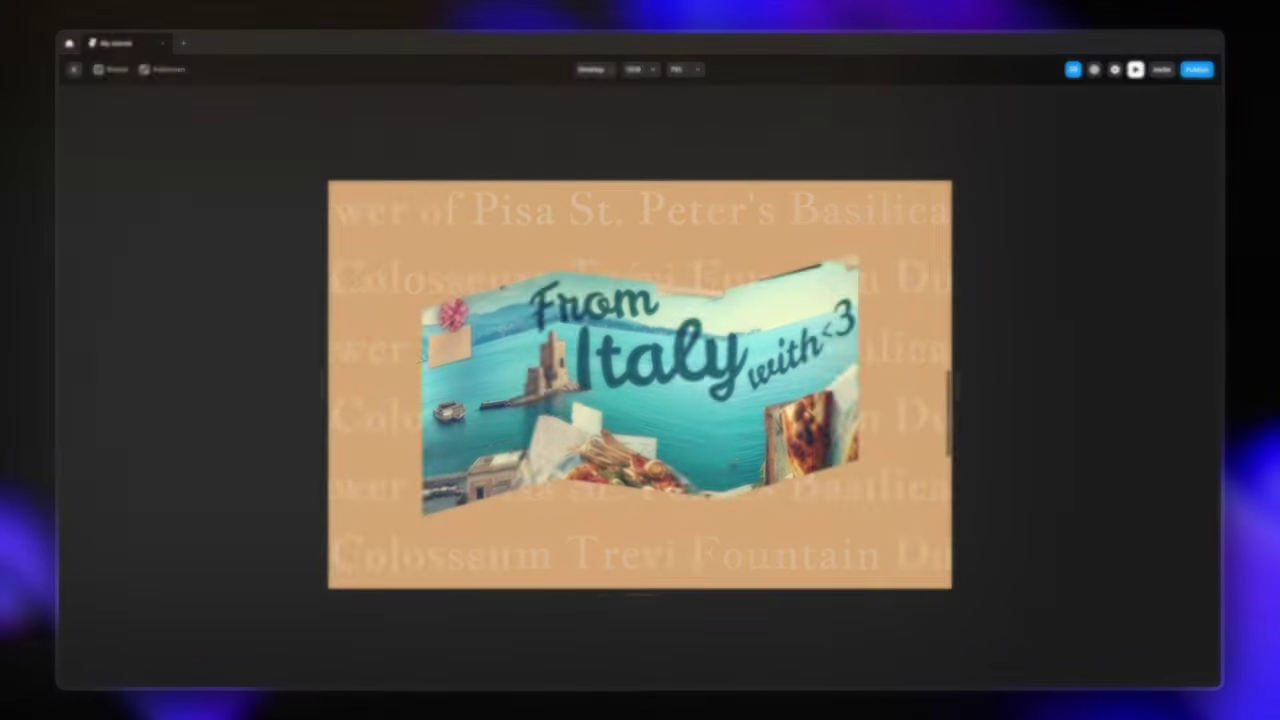
Scroll through the finished page preview from the opening pictures down to the closing "Hope you enjoyed!" section
scroll(640, 385, up, 5)
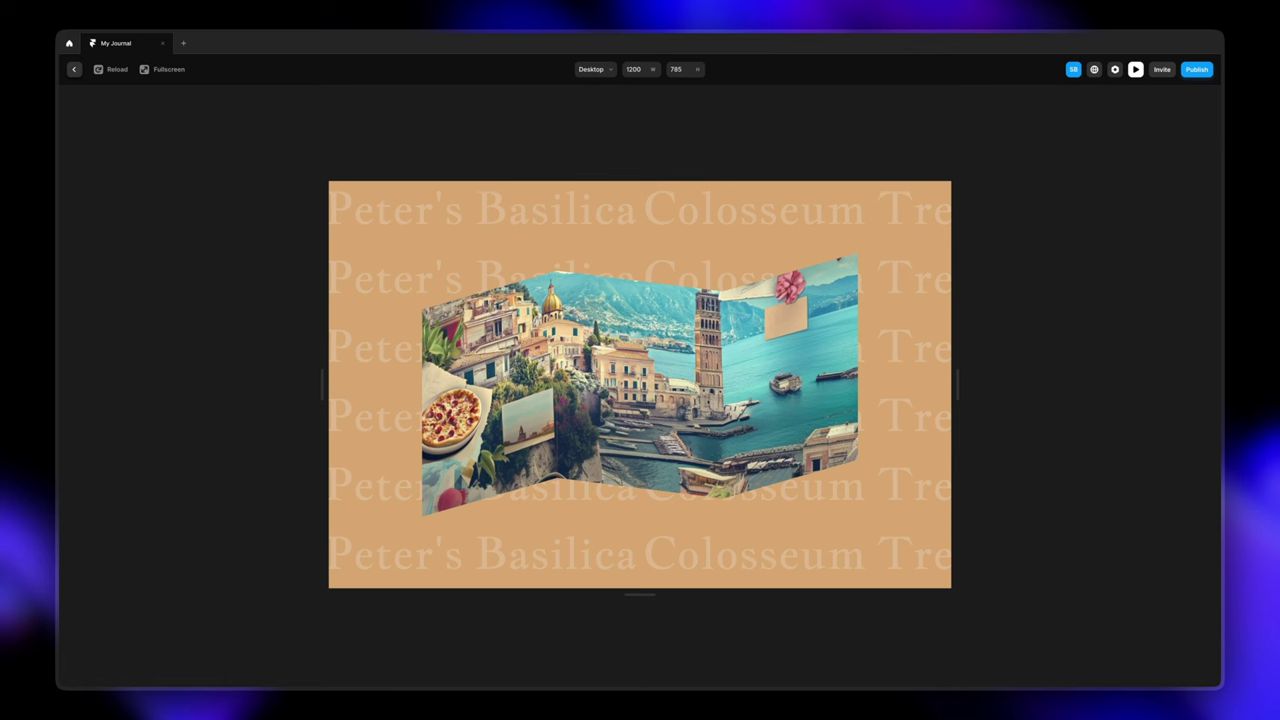
scroll(640, 385, down, 5)
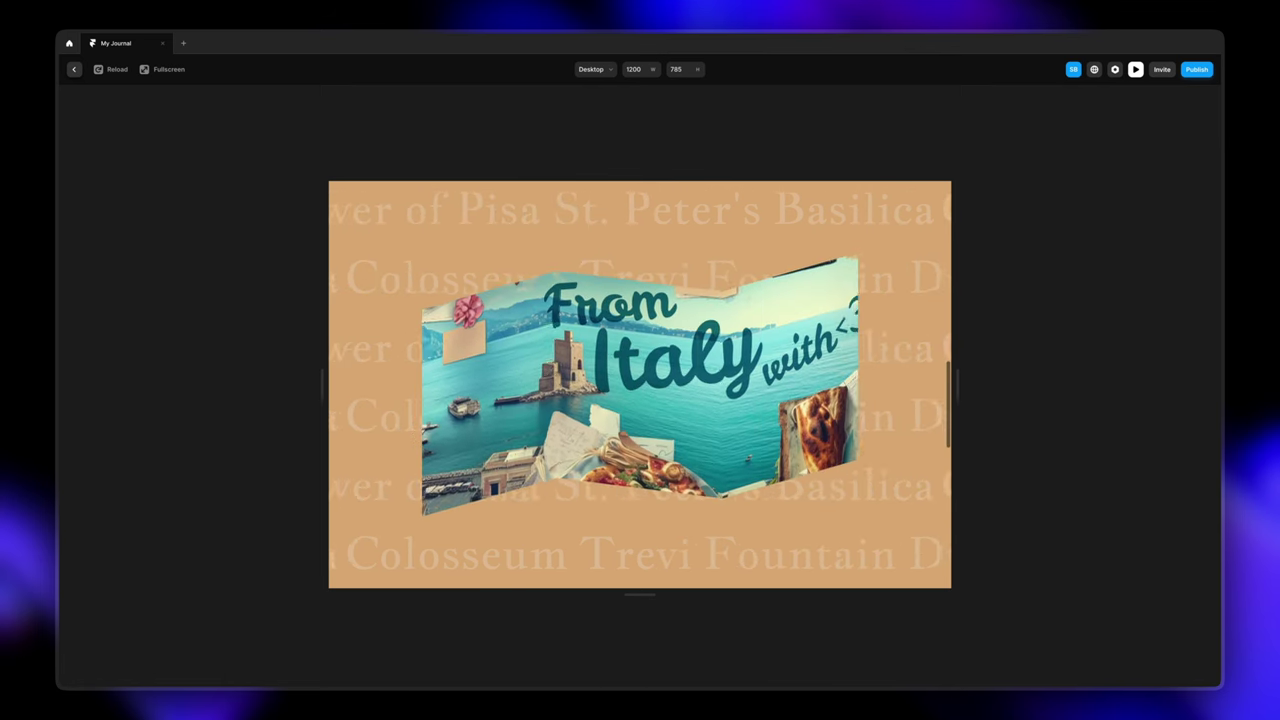
scroll(640, 385, down, 3)
scroll(640, 385, down, 5)
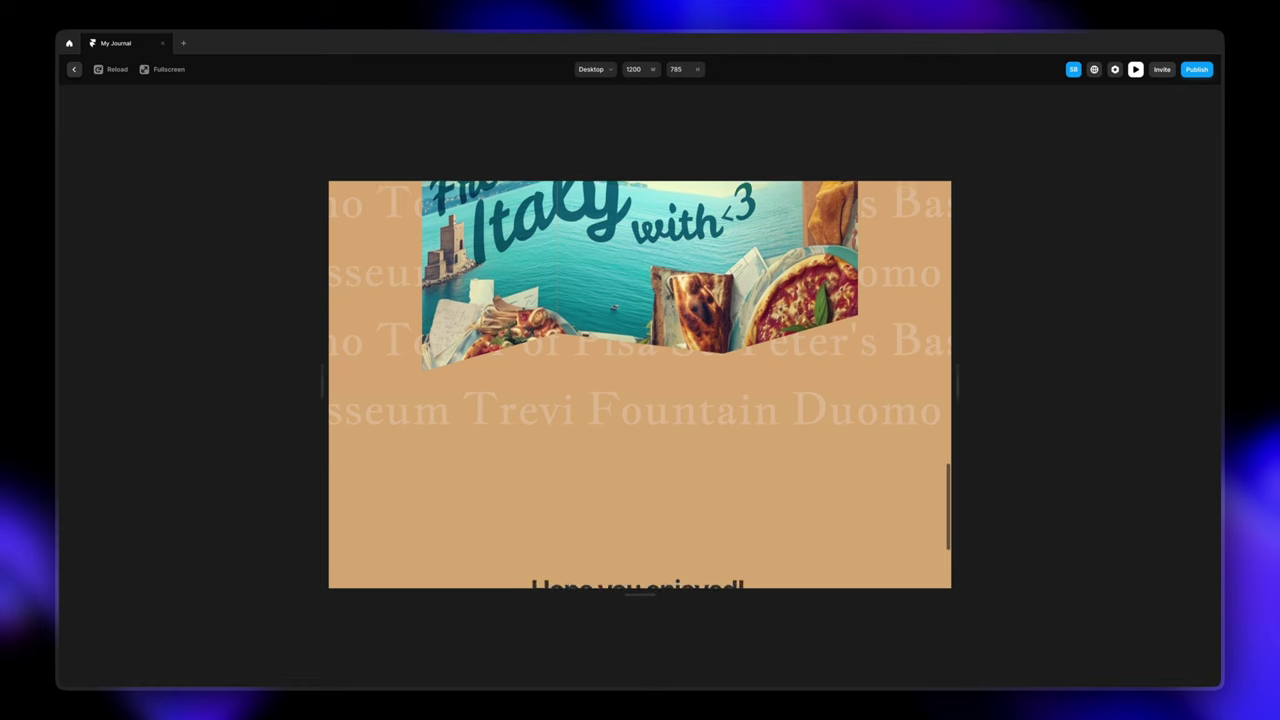